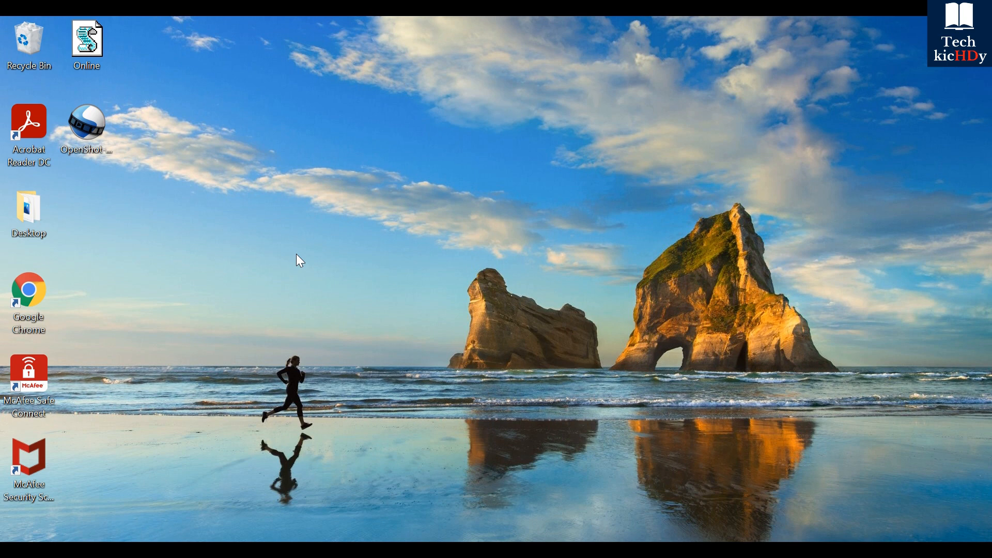
Search Google for "Openshot download" and open the download page of the OpenShot website in Chrome
click(612, 550)
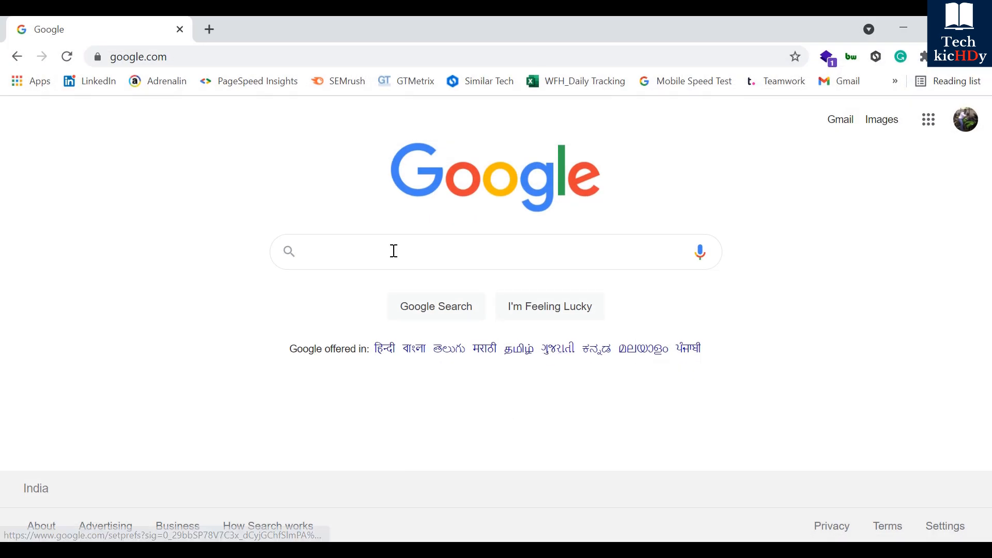
click(381, 248)
text(Opens)
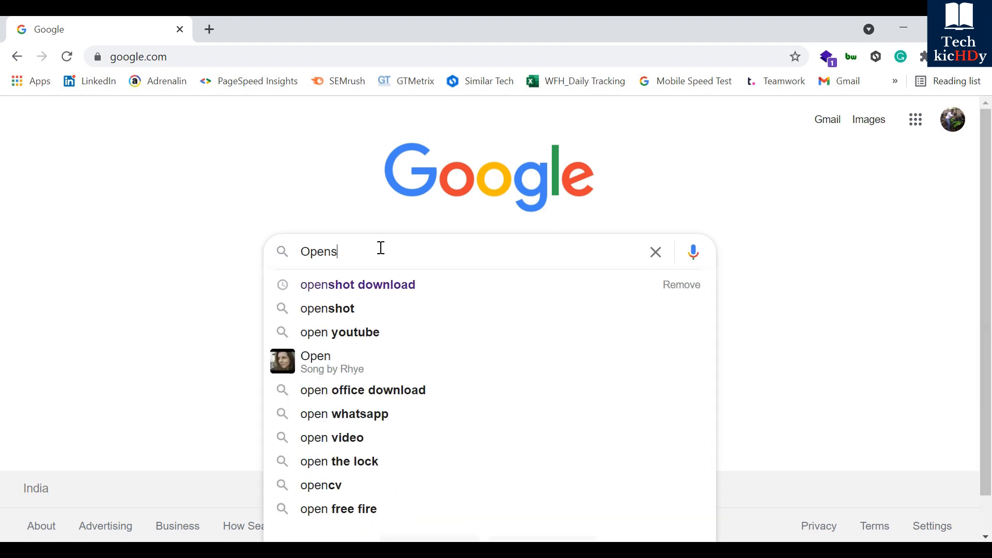
text(hot download)
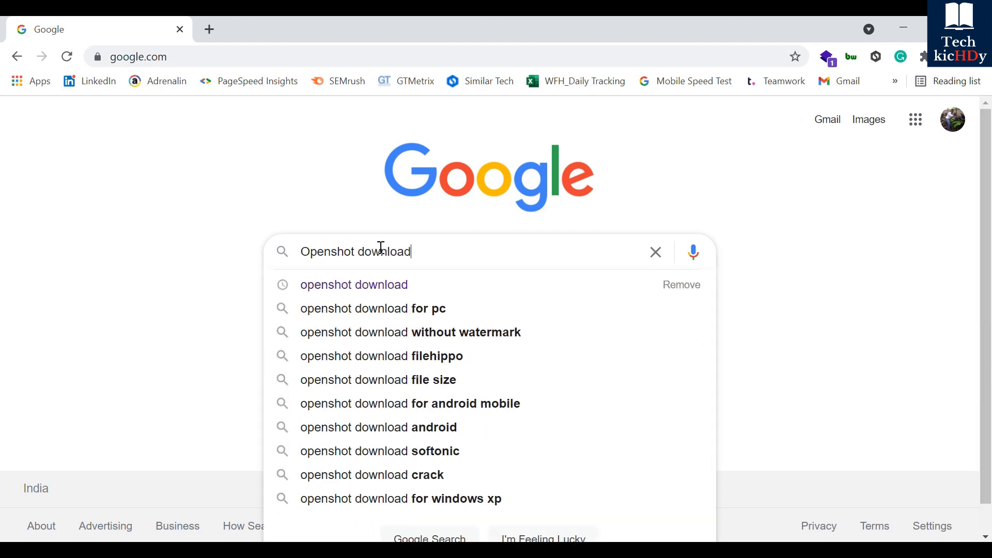
key(Return)
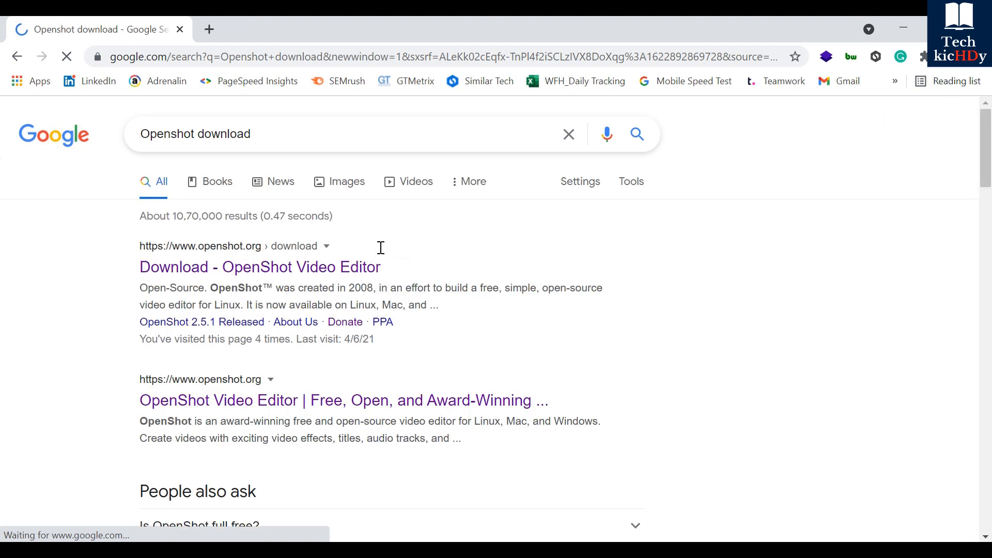
click(283, 267)
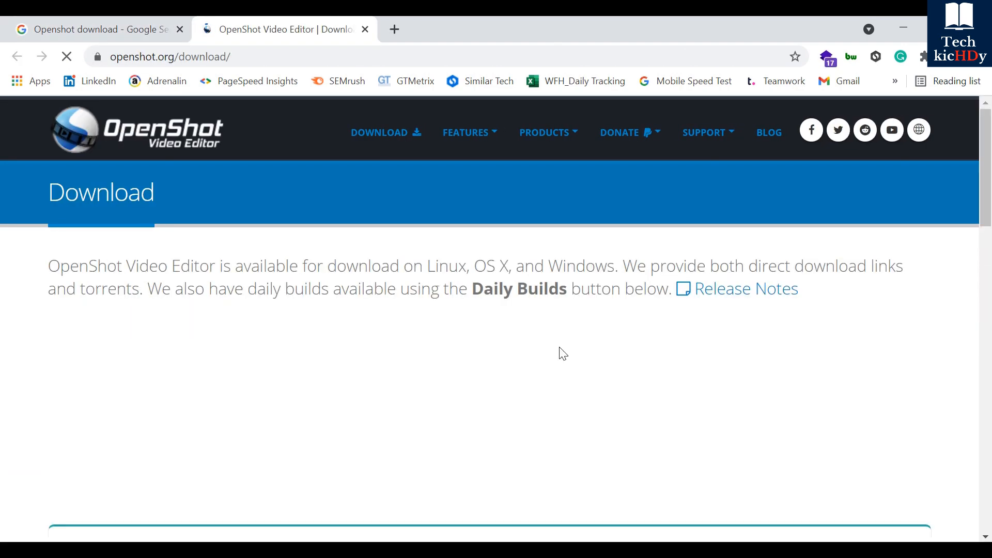
scroll(587, 166, down, 5)
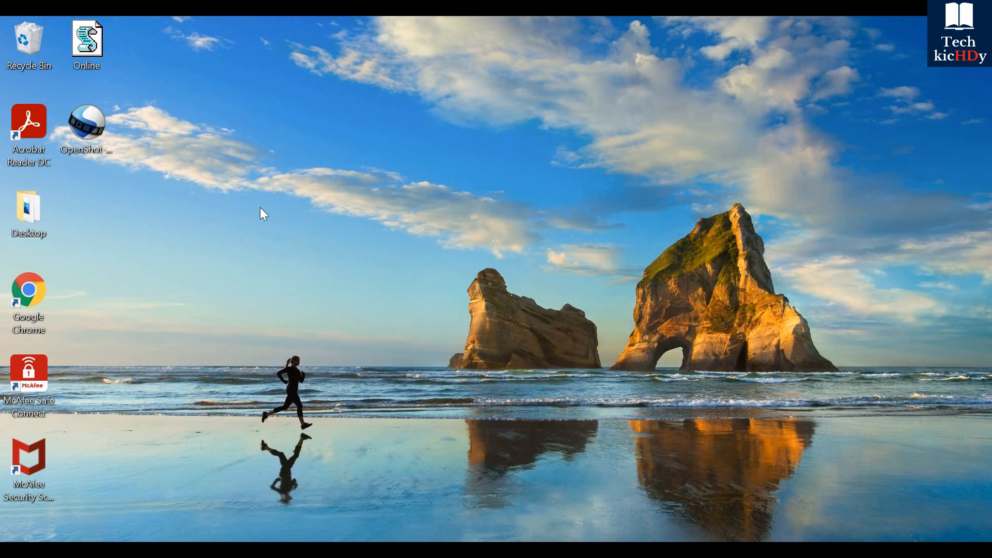
Run the OpenShot 2.5.1 installer, accept the license agreement, complete the installation and launch the editor
double_click(81, 129)
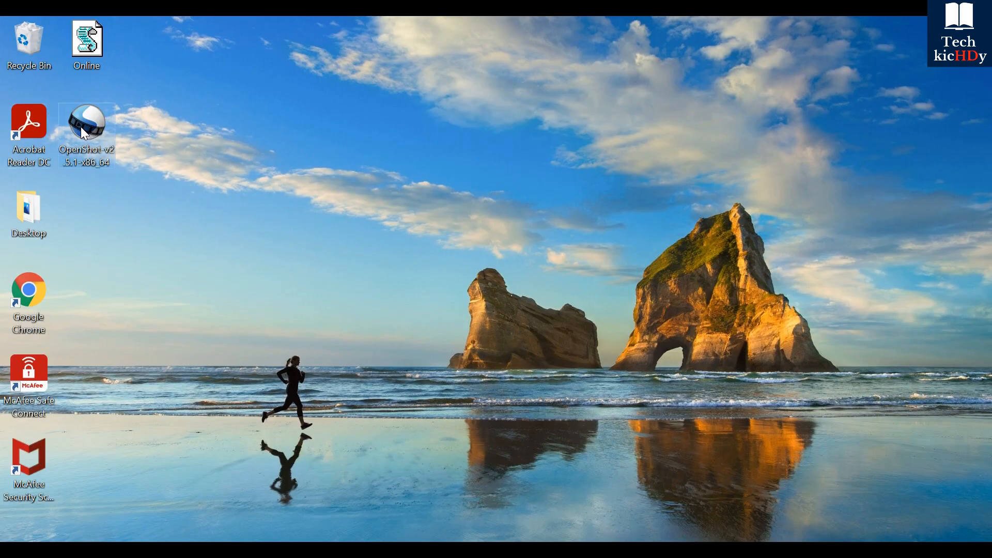
click(339, 362)
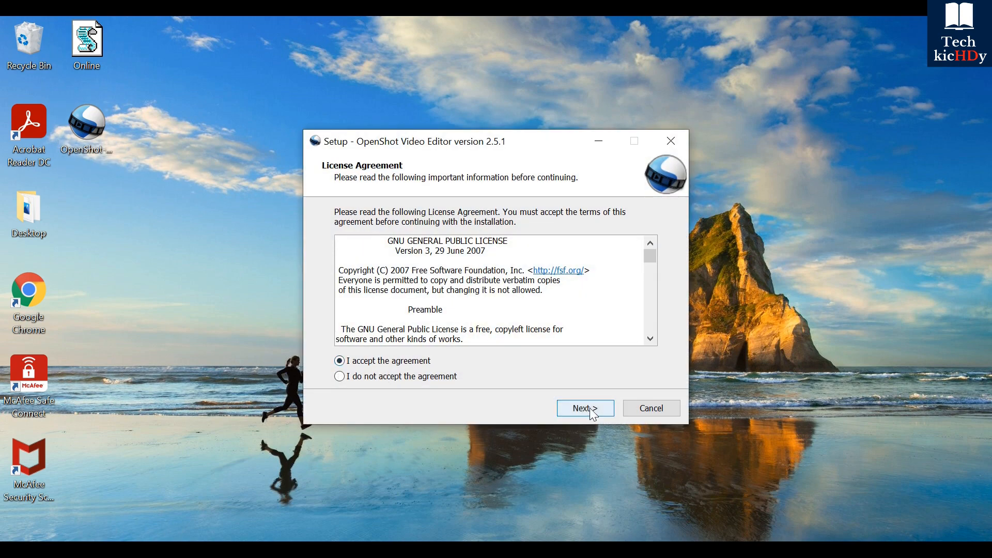
click(589, 408)
click(589, 407)
click(589, 408)
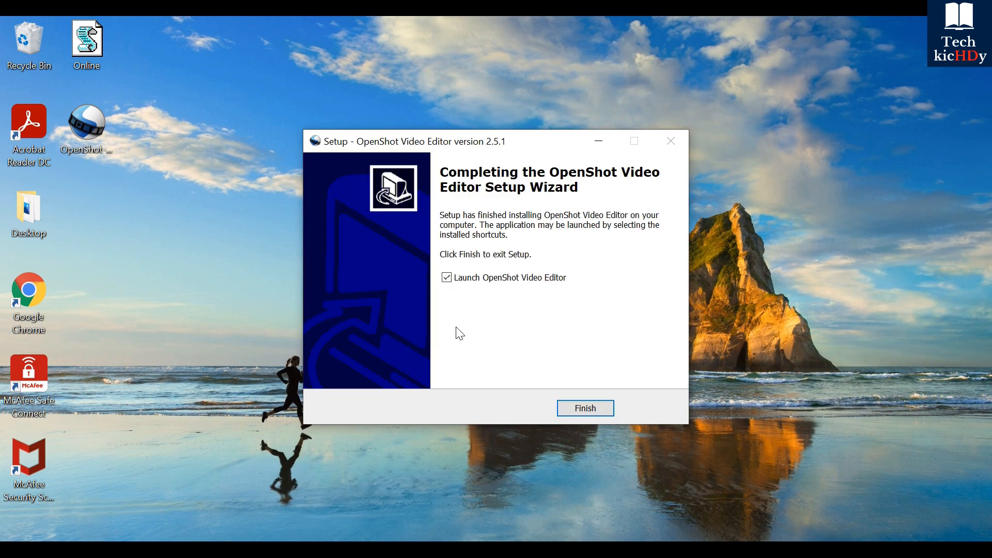
click(585, 408)
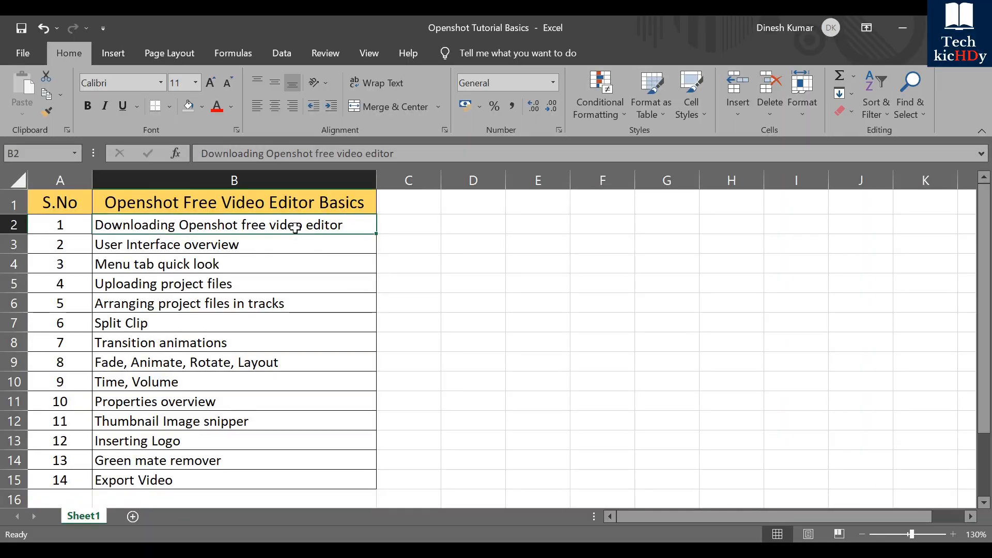
In the Excel topic list, fill the "Downloading Openshot free video editor" cell with green
click(202, 106)
click(242, 228)
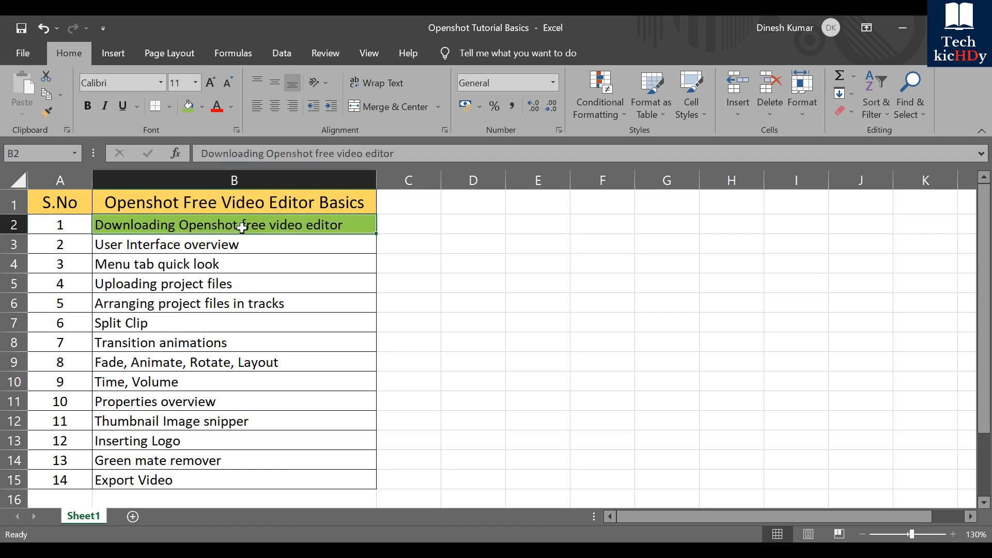
click(223, 245)
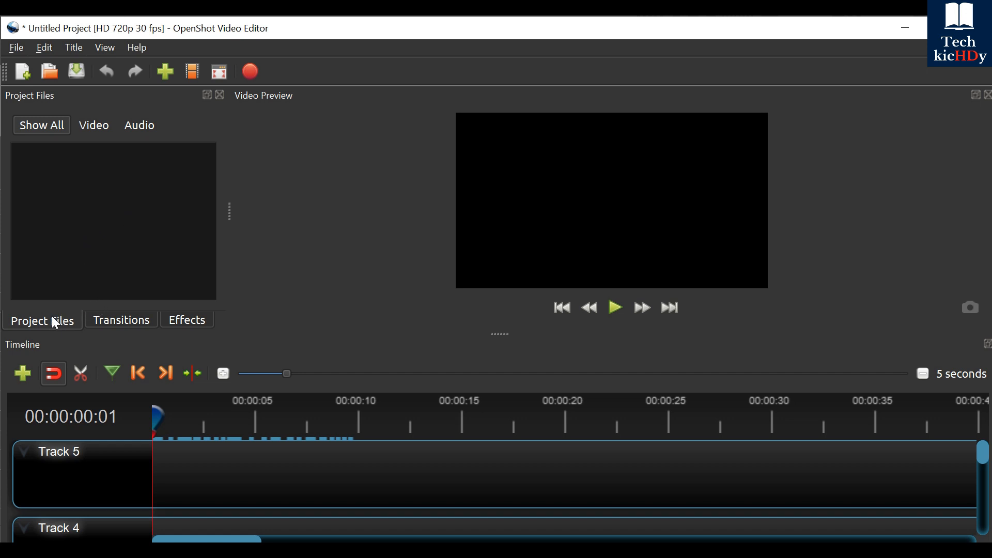
In OpenShot, look through the available transitions and effects, and return to the project files
click(104, 326)
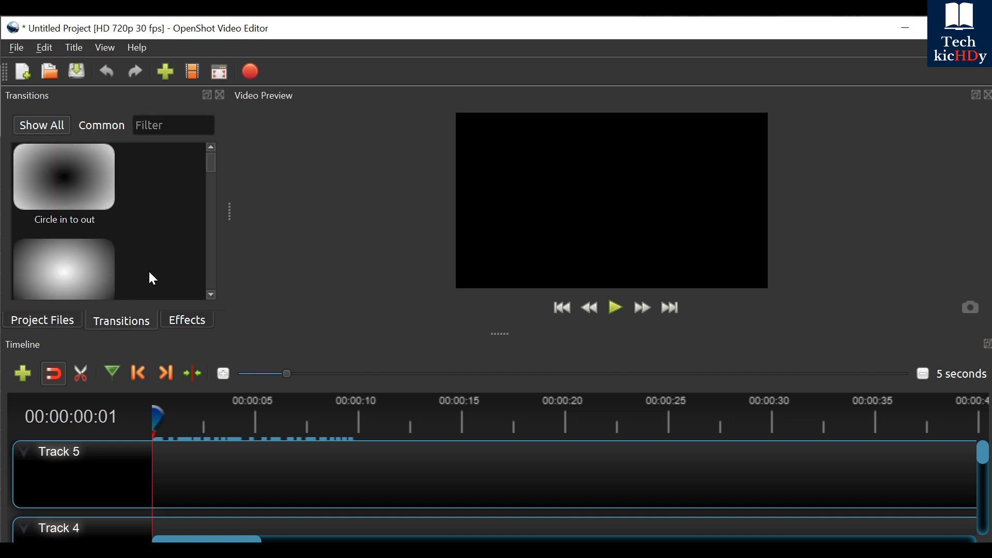
mouse_move(212, 160)
mouse_down()
mouse_move(212, 190)
mouse_move(206, 161)
mouse_up()
click(178, 314)
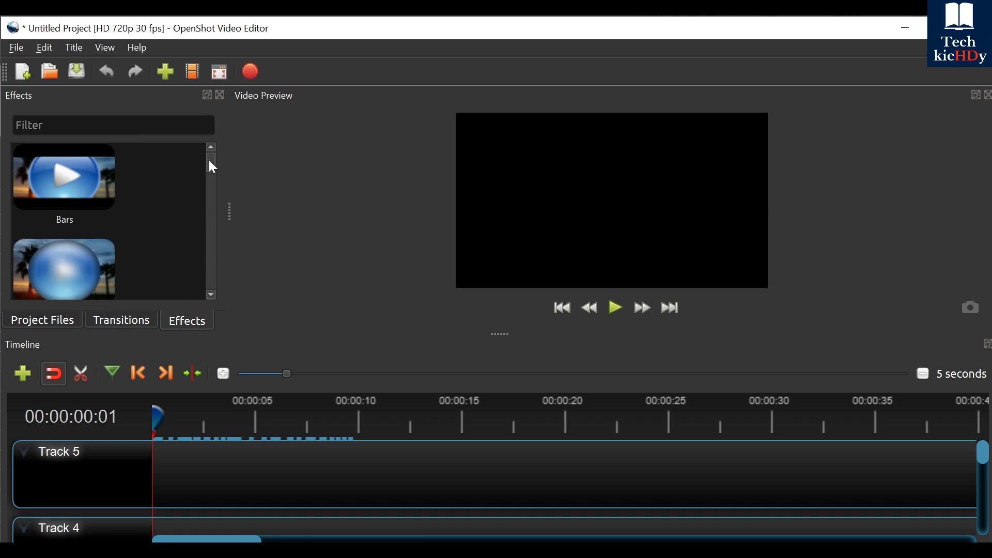
mouse_move(210, 161)
mouse_down()
mouse_move(215, 202)
mouse_move(198, 148)
mouse_up()
click(49, 320)
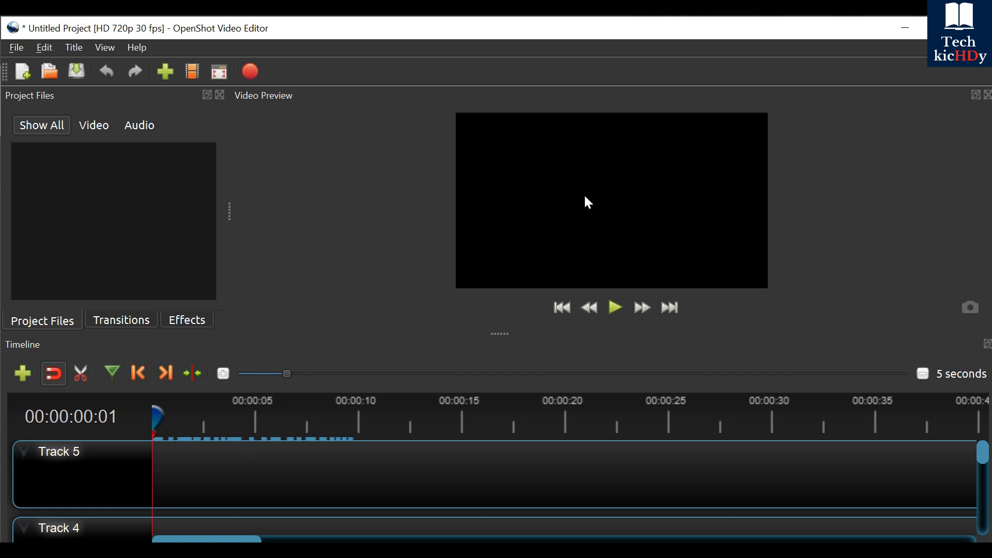
Play the empty preview, add a new track above Track 5 and remove that track again
click(611, 305)
click(21, 381)
right_click(73, 462)
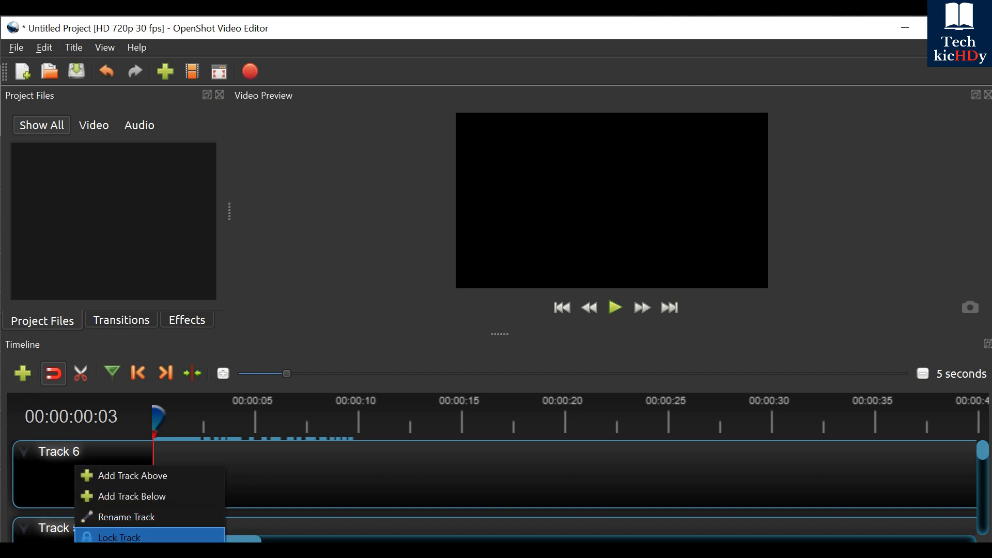
click(133, 540)
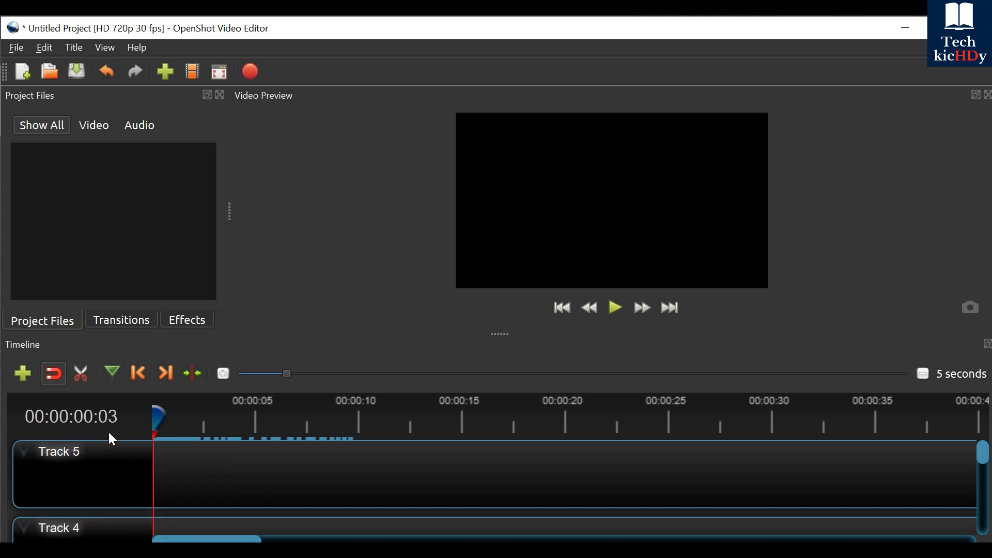
Scrub the timeline playhead to about 18 seconds and back to about 1 second
click(24, 414)
drag(150, 408, 526, 423)
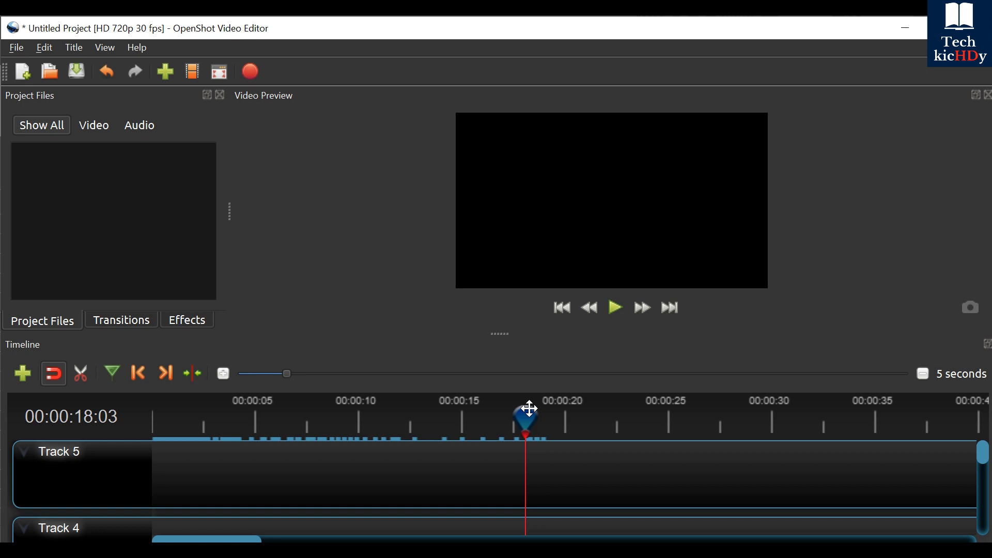
drag(530, 409, 175, 422)
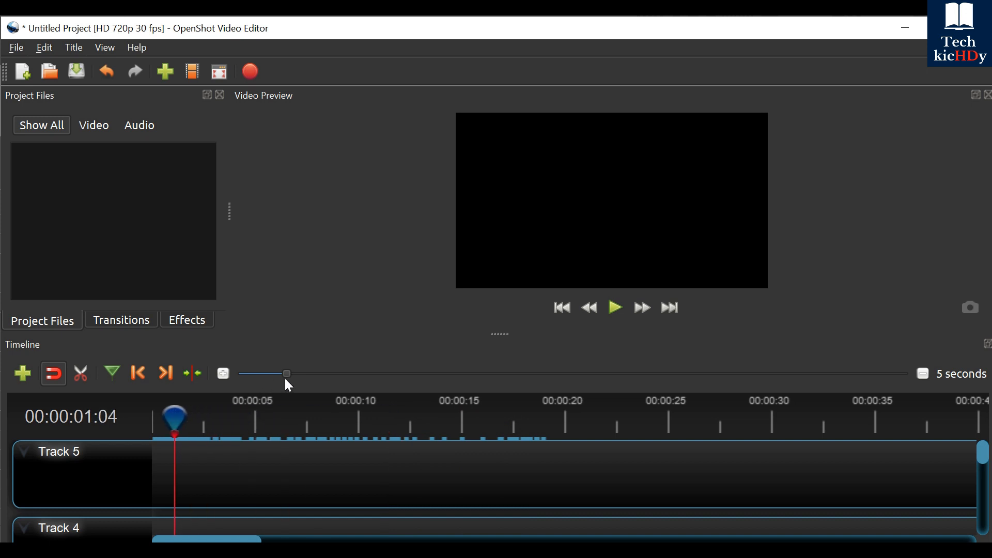
Try the timeline zoom at 15-second and 1-second intervals, and return it to 5 seconds
mouse_move(288, 373)
mouse_down()
mouse_move(314, 371)
mouse_move(288, 373)
mouse_up()
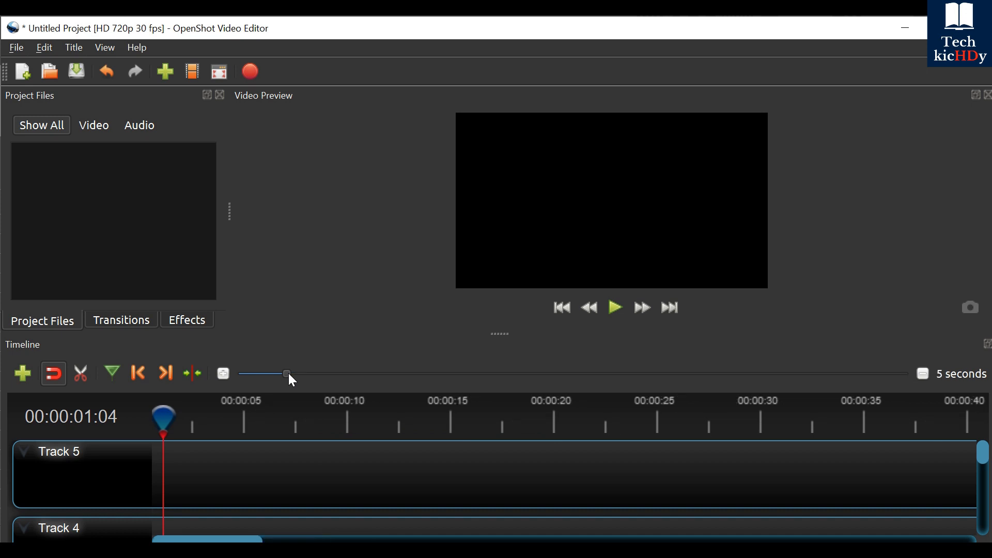
drag(288, 373, 325, 376)
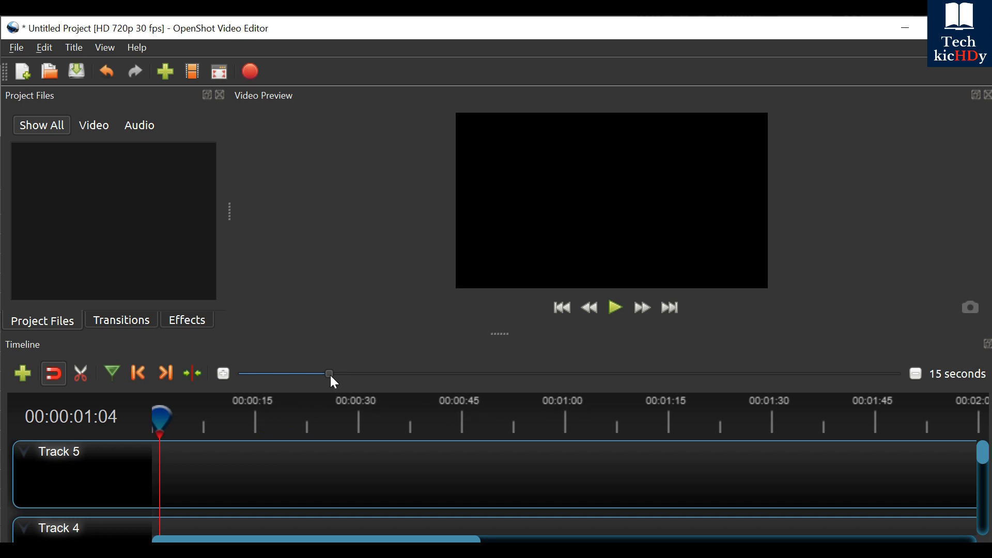
drag(330, 375, 243, 373)
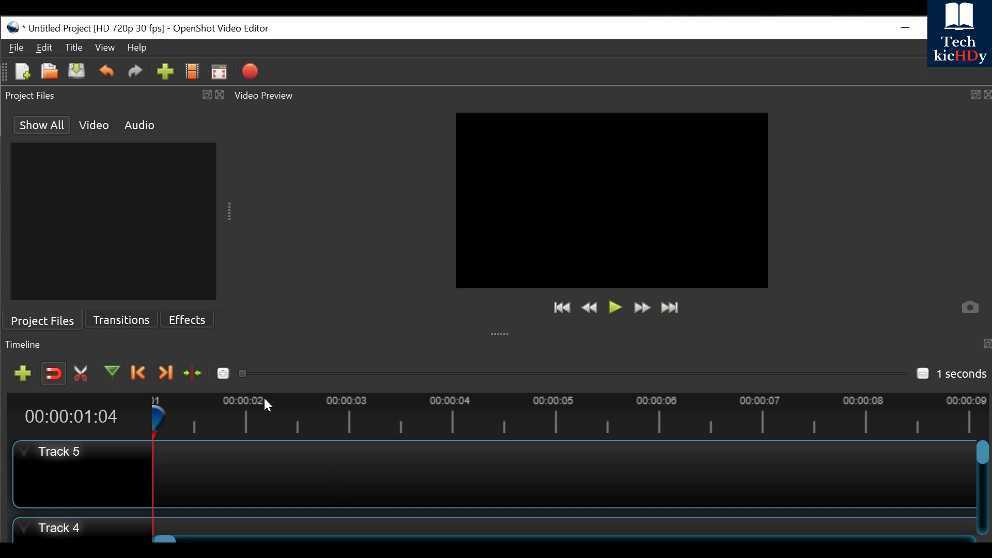
drag(240, 373, 288, 374)
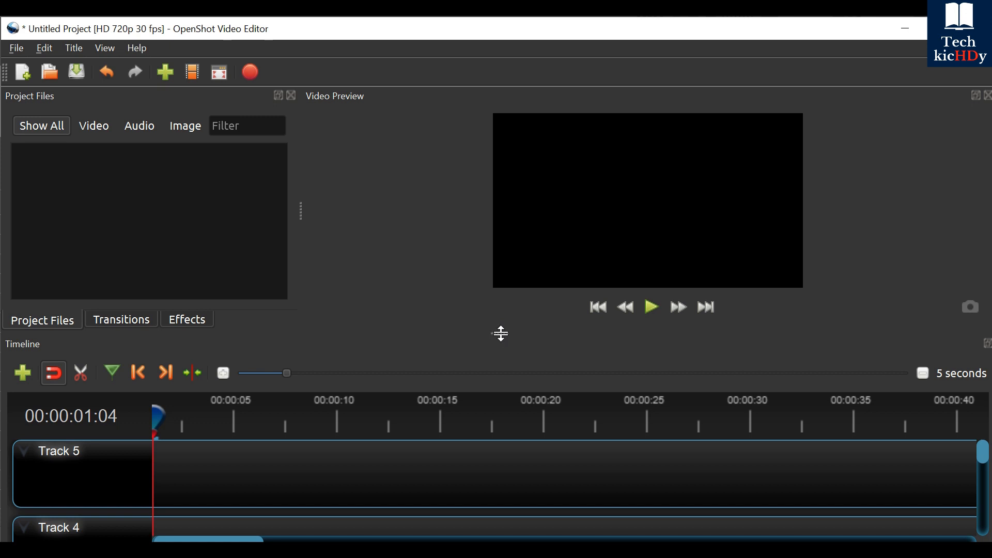
Resize the workspace by slightly narrowing the Project Files area and enlarging the timeline upward
drag(501, 333, 461, 333)
mouse_move(300, 214)
mouse_down()
mouse_move(430, 226)
mouse_move(494, 219)
mouse_move(285, 223)
mouse_up()
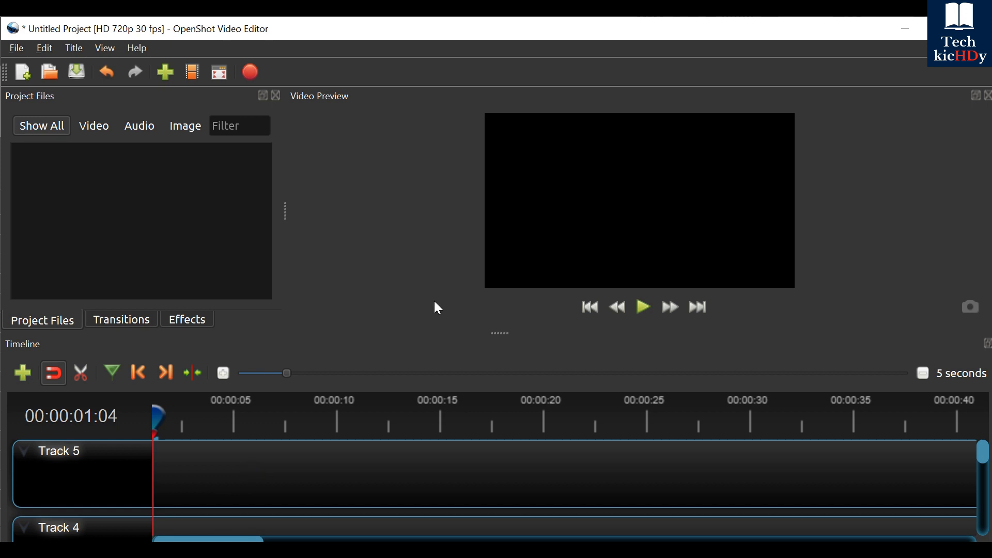
drag(500, 332, 487, 310)
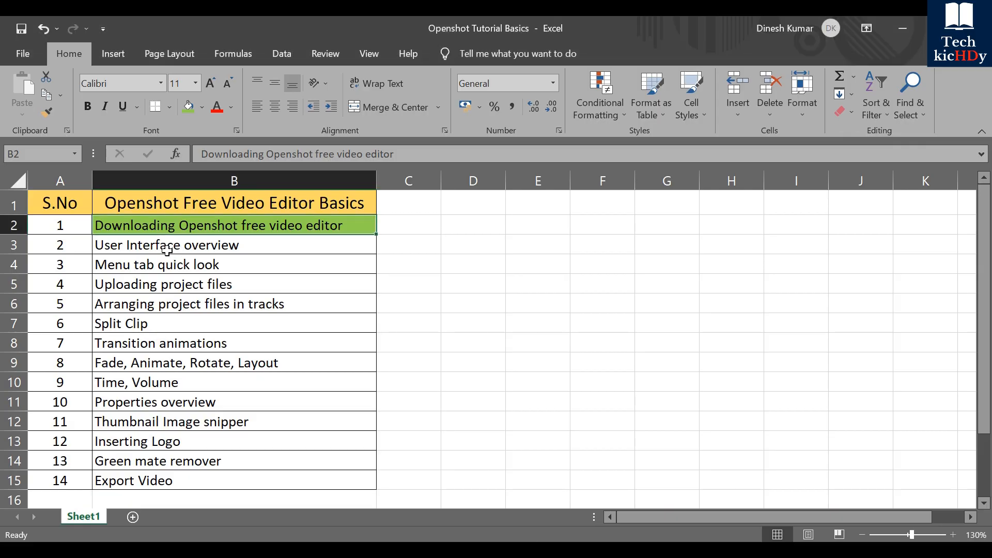
In the Excel topic list, fill the "User Interface overview" cell with green
click(166, 249)
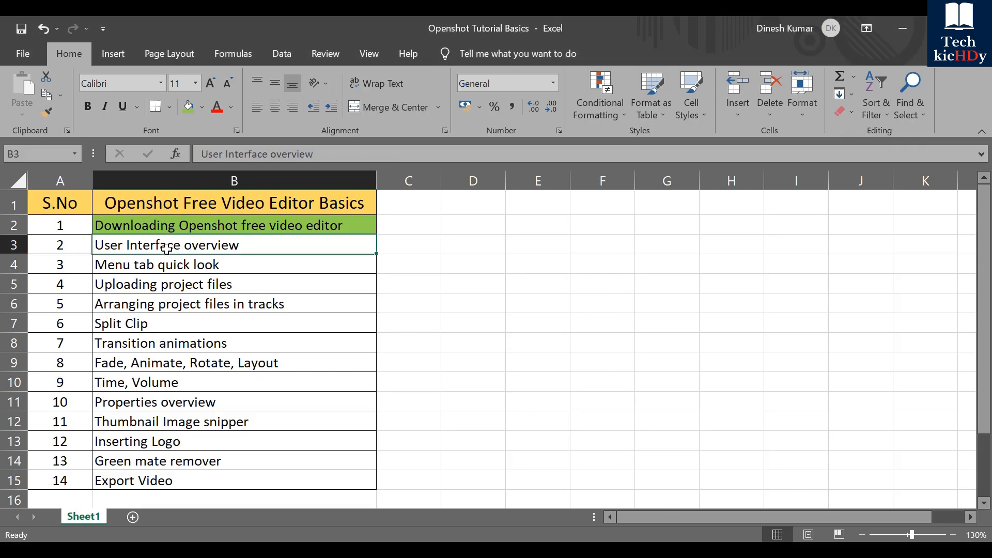
click(188, 107)
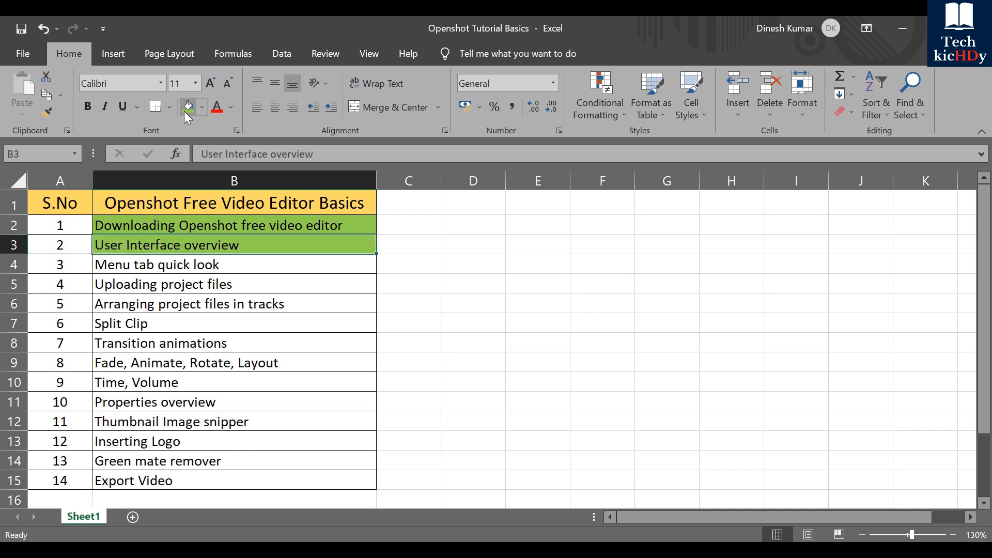
click(182, 264)
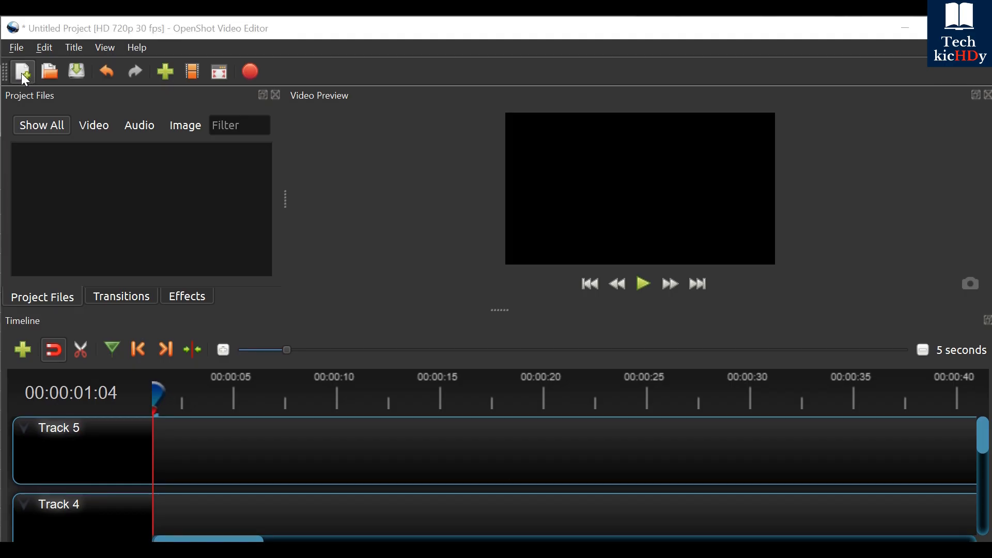
In OpenShot, view the dialog for opening an existing project and close it without choosing a file
click(49, 73)
click(469, 310)
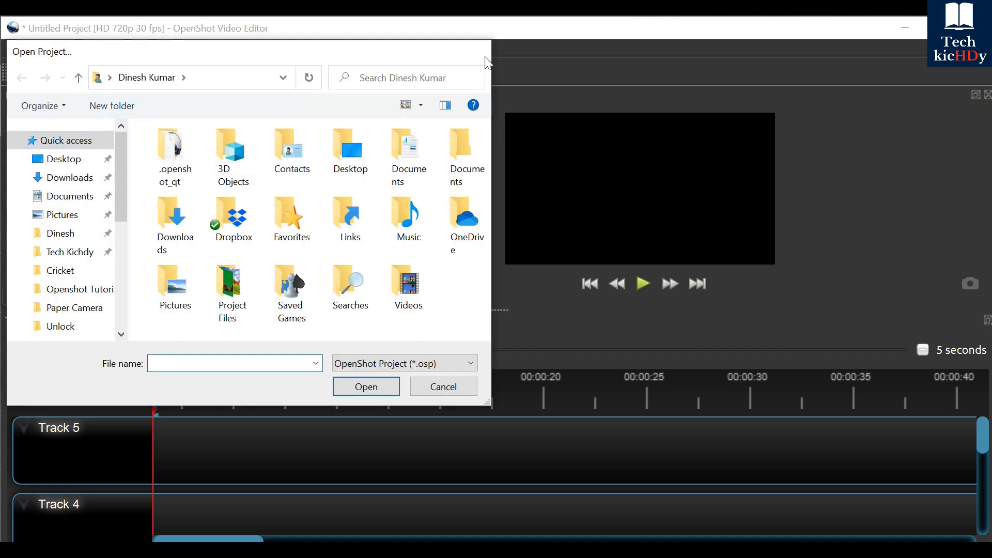
click(478, 51)
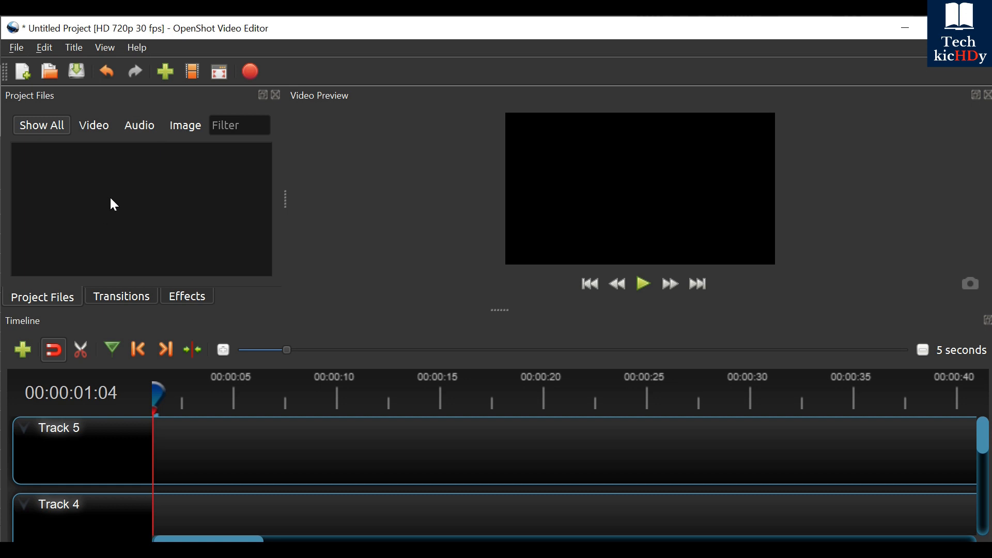
Review the available project profiles, from HD up to 4K UHD, and close the list keeping HD 720p 30 fps
click(192, 72)
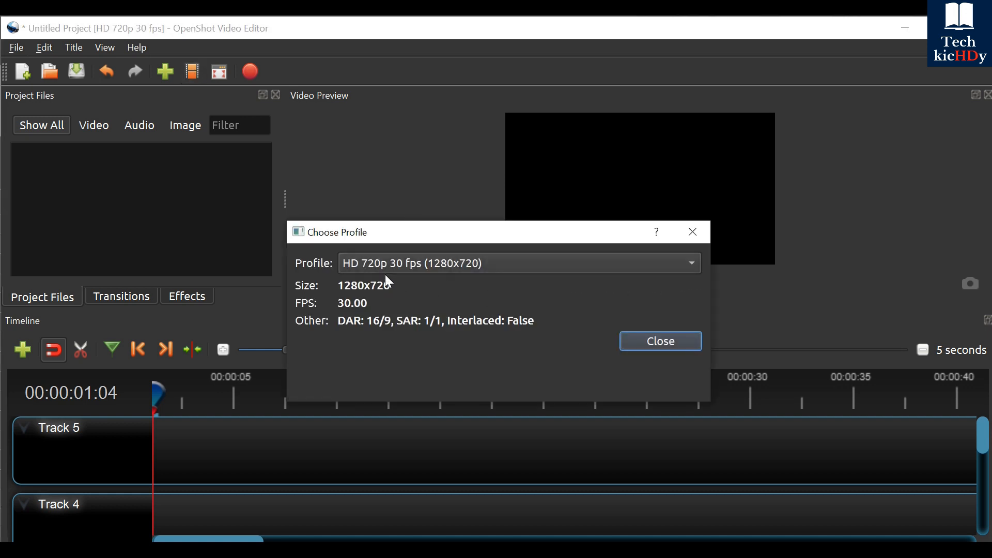
click(538, 269)
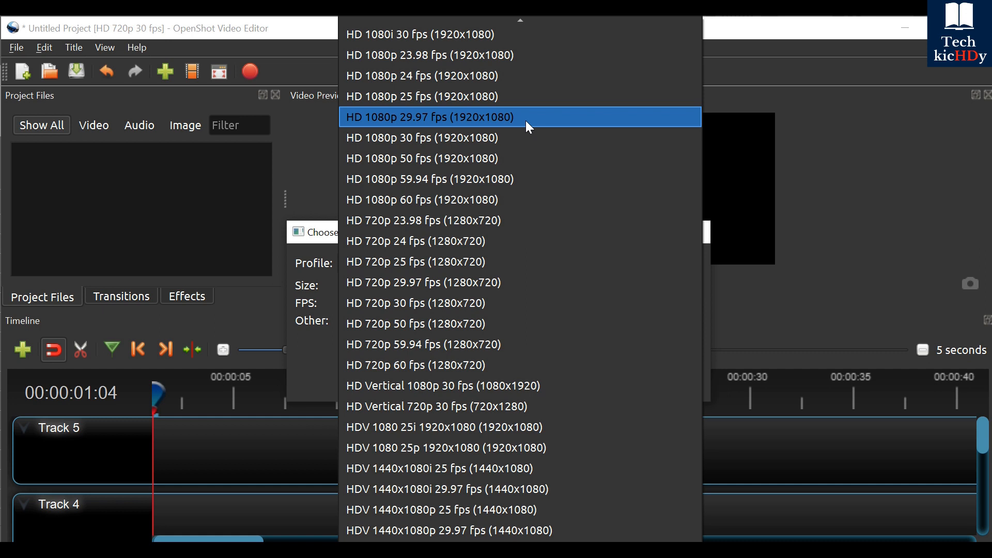
mouse_move(519, 16)
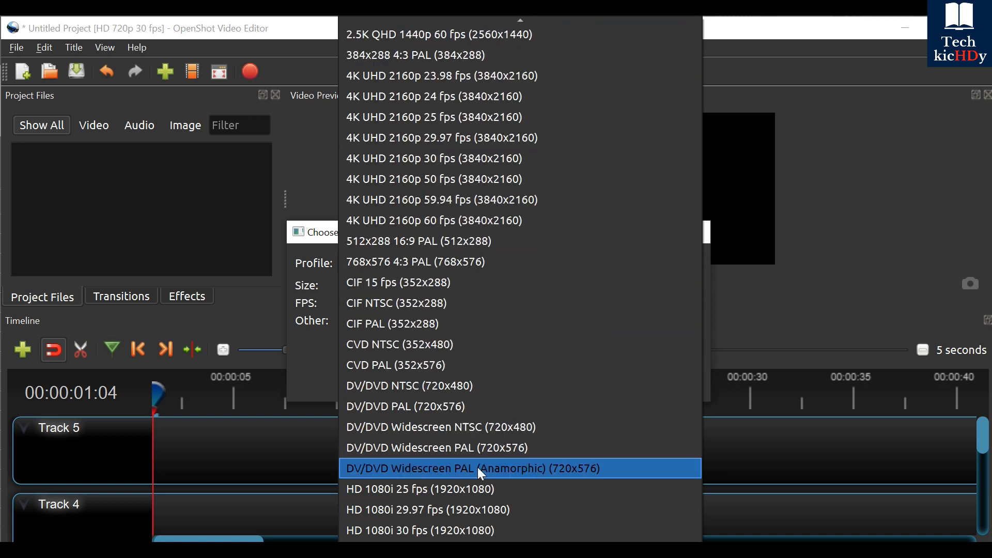
click(898, 270)
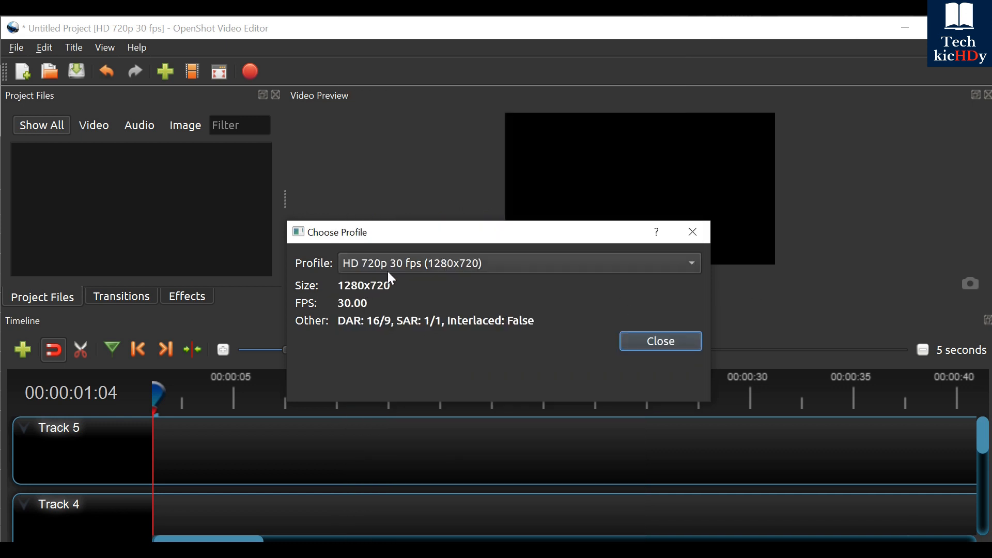
click(661, 342)
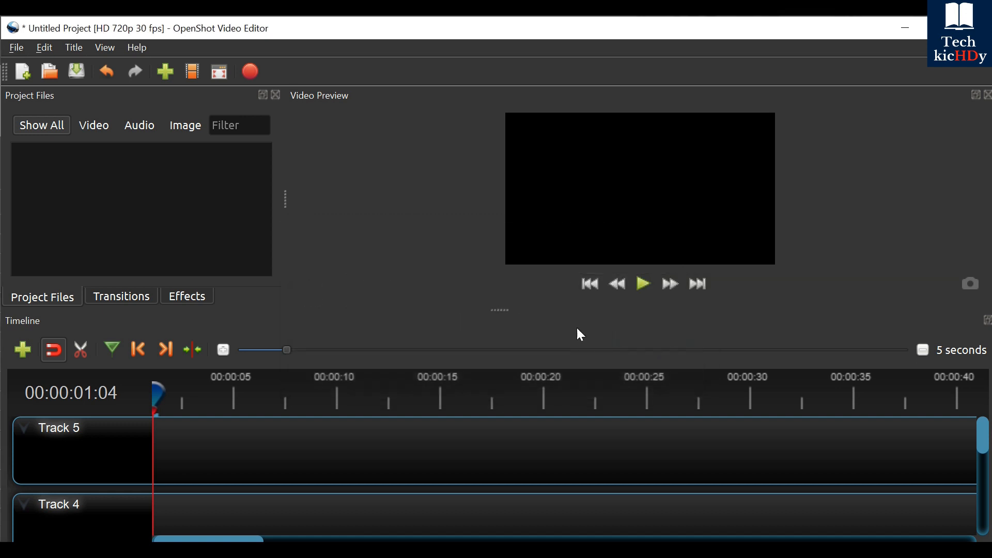
Switch the editor to full screen and return it to the normal window
click(218, 74)
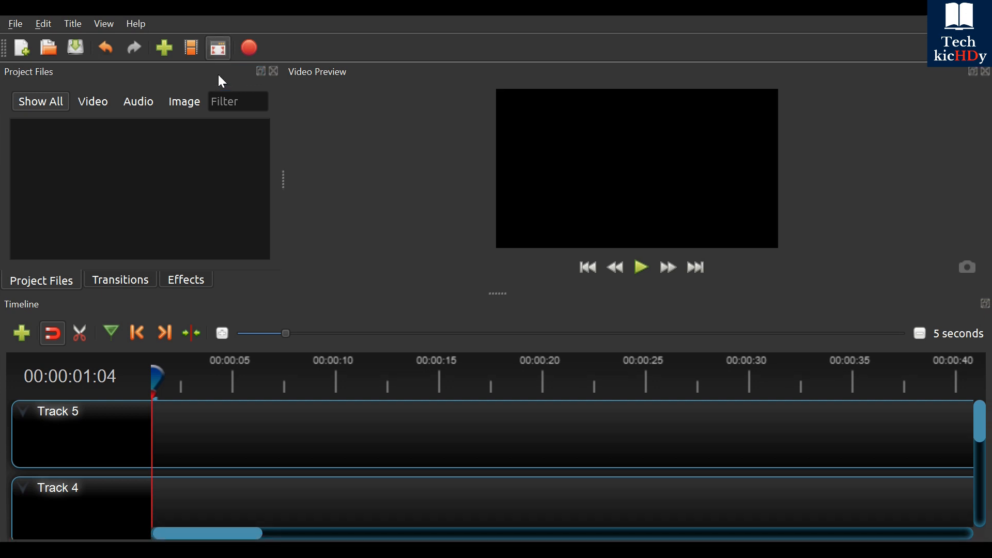
click(217, 51)
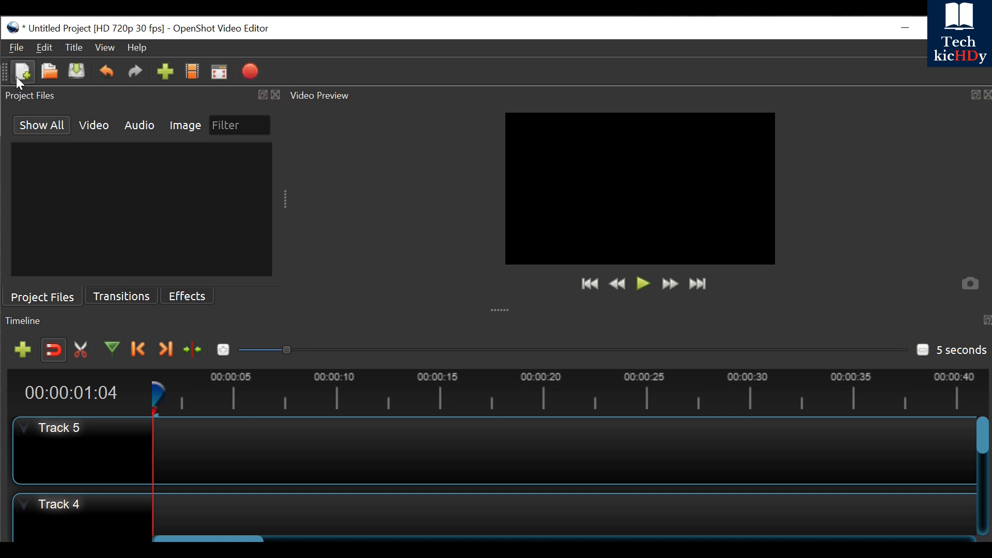
Review the project file and edit commands, and view the General preferences, closing them without changes
click(12, 47)
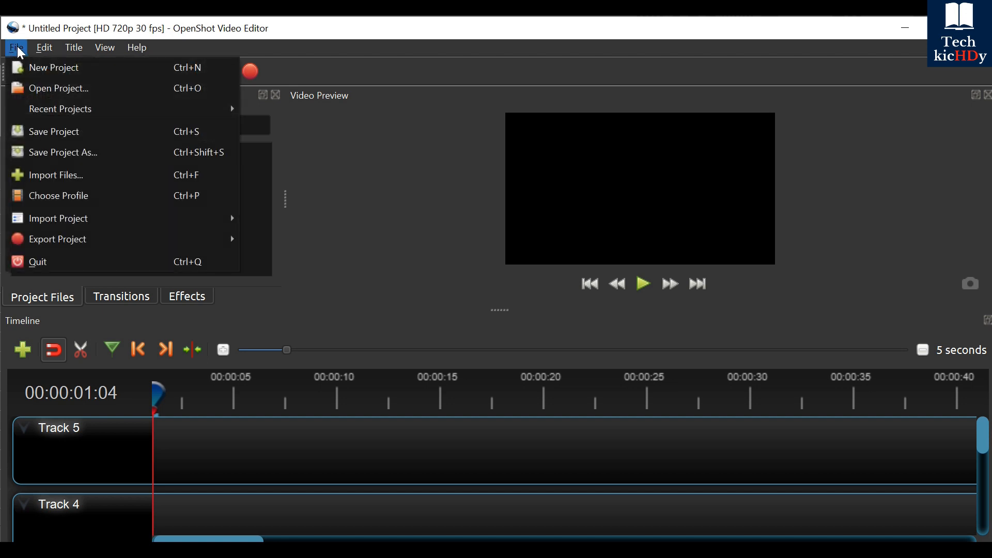
click(43, 48)
click(43, 48)
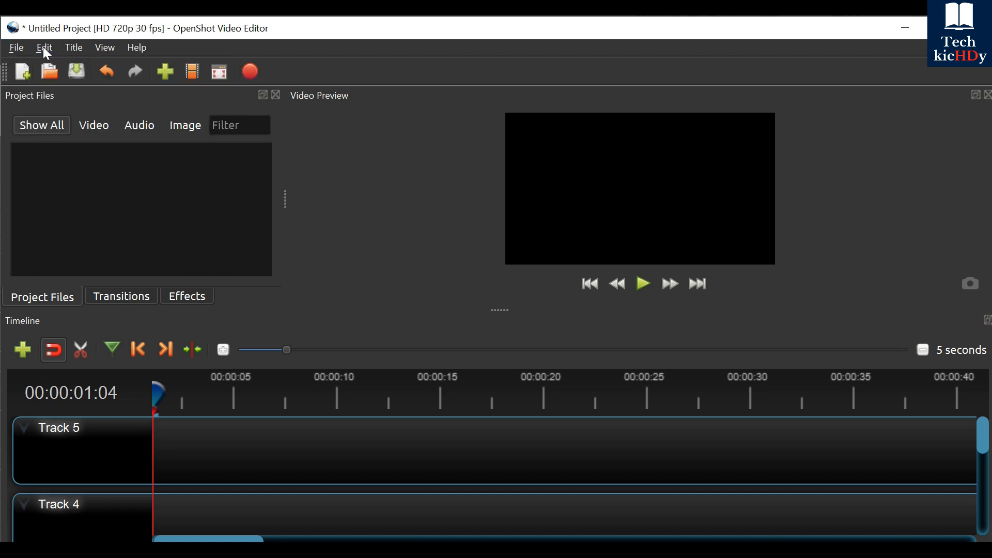
click(44, 48)
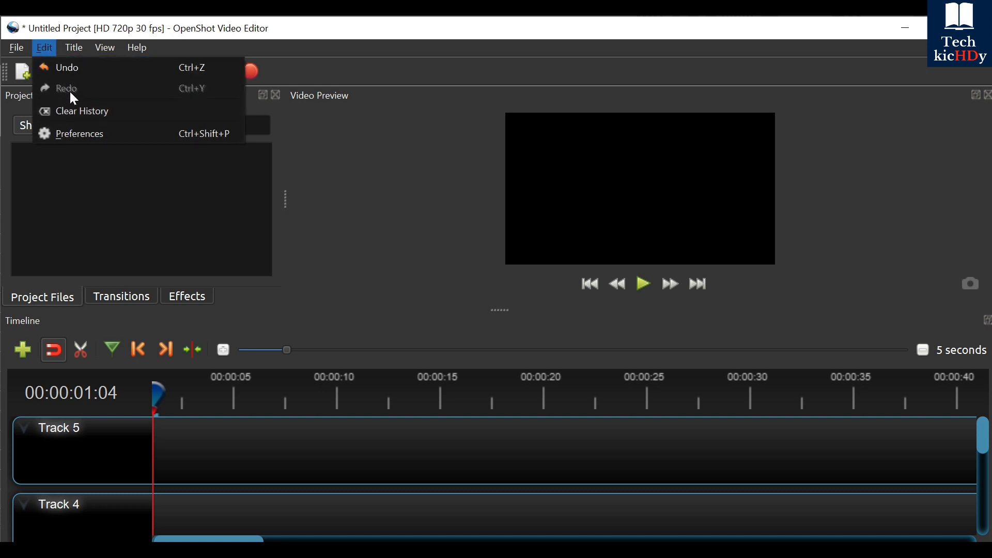
click(91, 142)
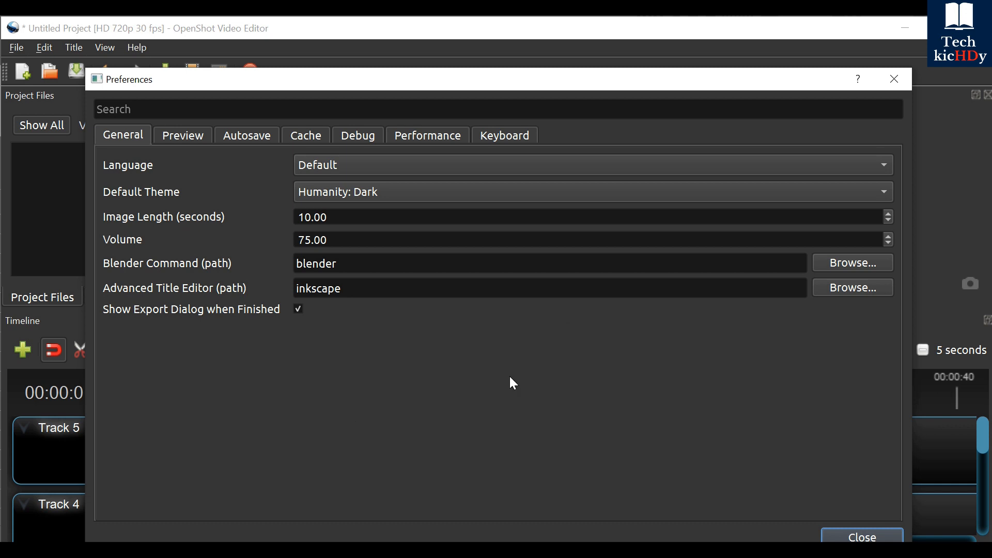
click(895, 79)
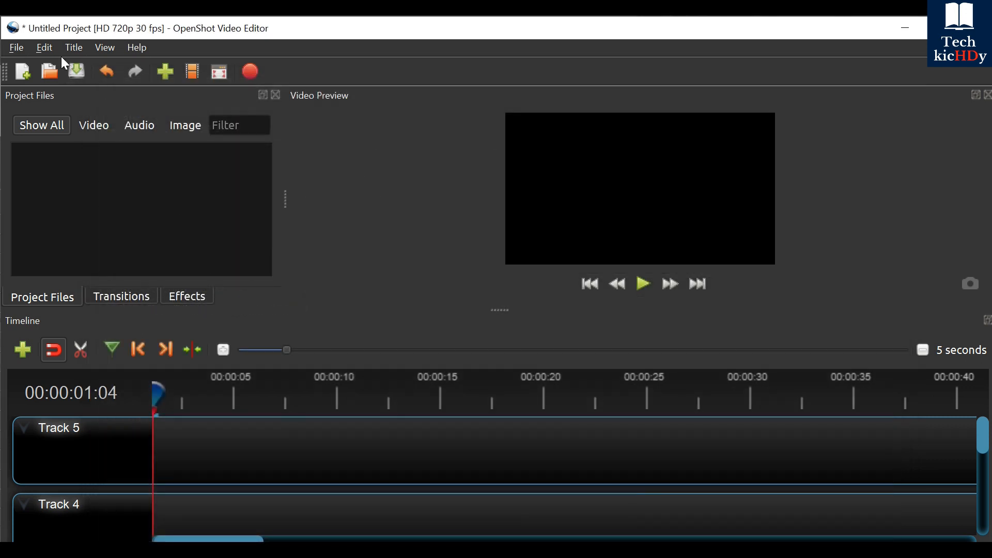
Browse the static title templates and close the Titles window without choosing one
click(69, 45)
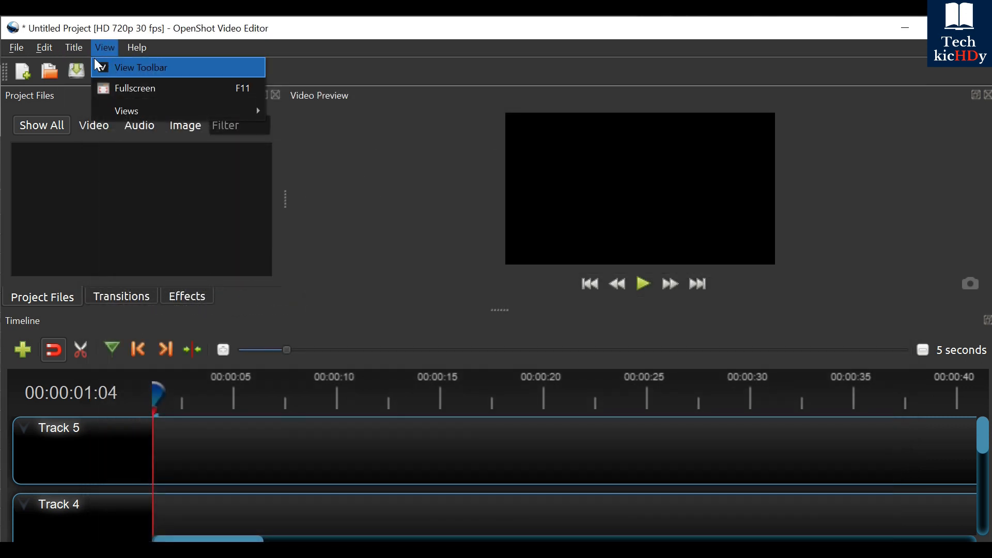
click(76, 45)
click(75, 46)
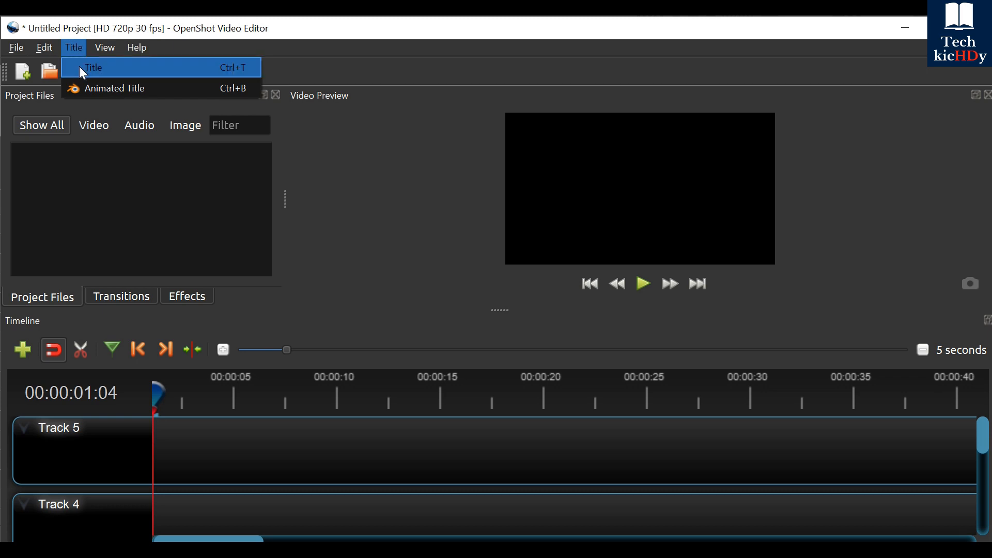
click(80, 66)
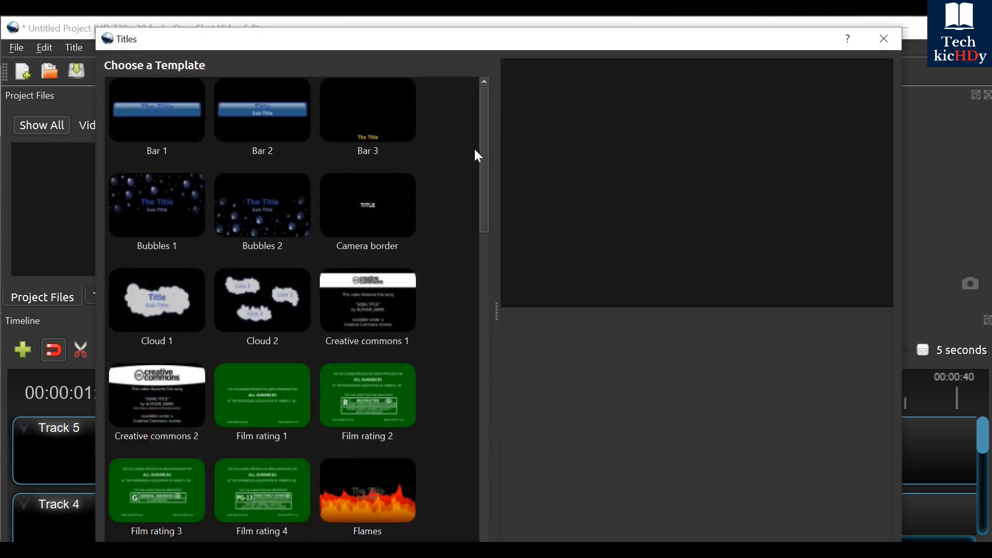
scroll(458, 332, down, 15)
scroll(463, 320, up, 10)
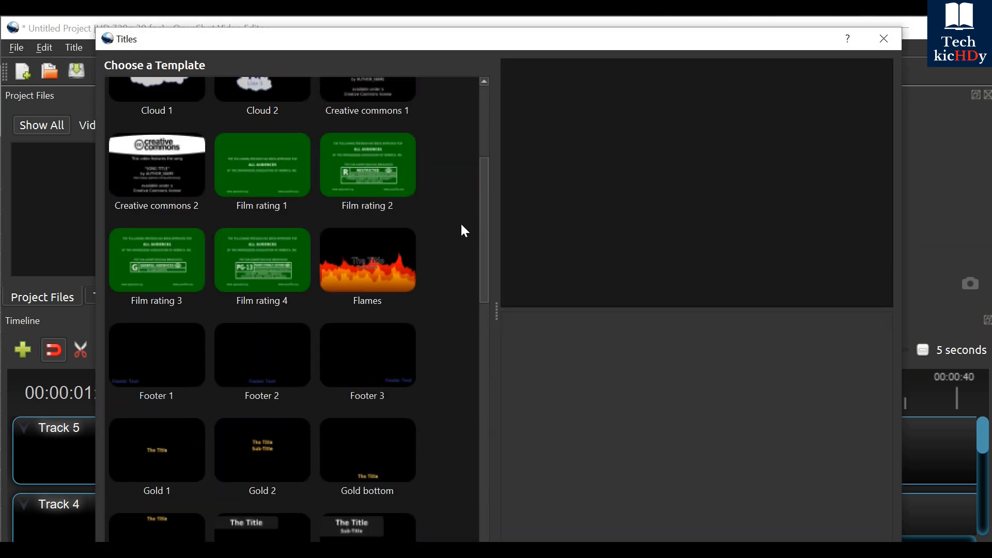
scroll(460, 206, up, 3)
click(884, 39)
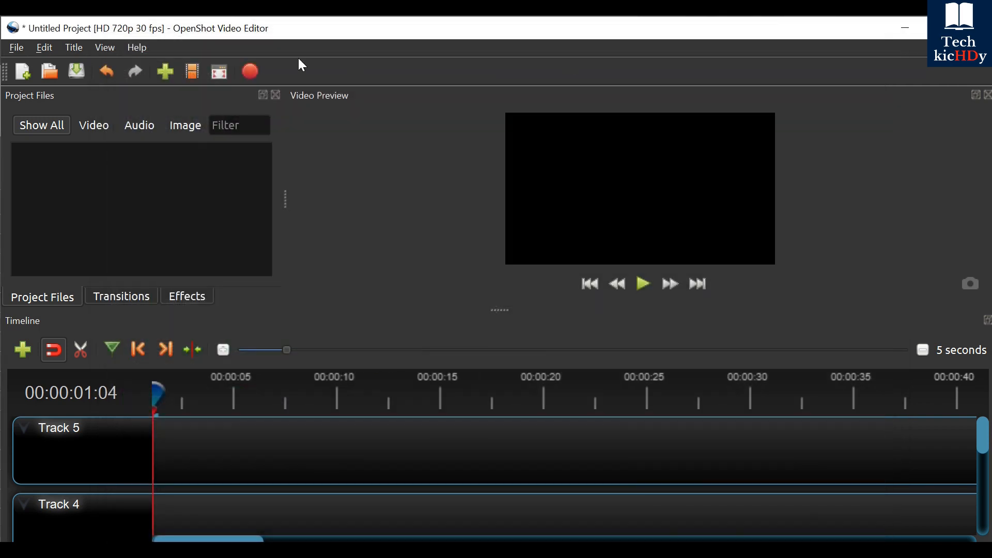
Look at the Blinds (Two Titles) template among the animated titles and close the window without creating a title
click(77, 48)
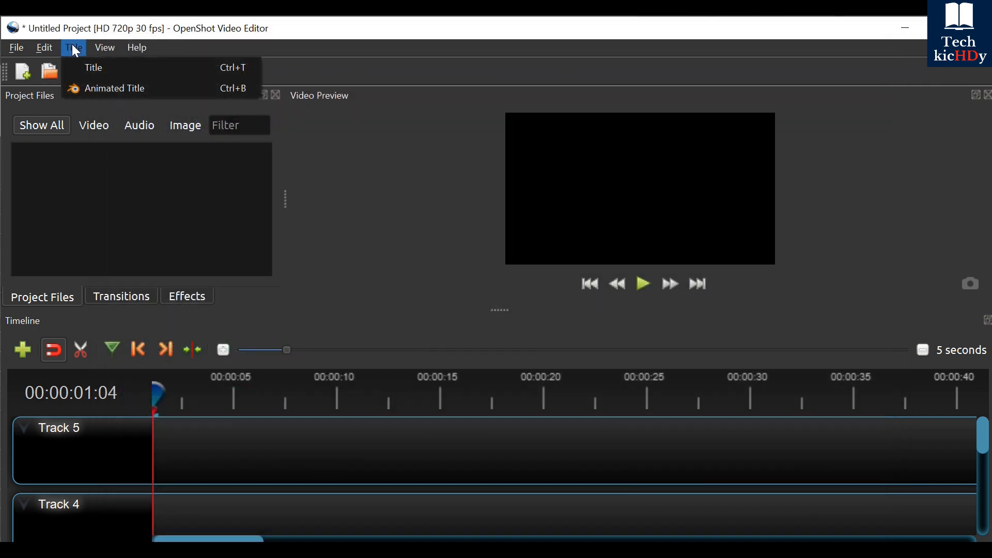
click(84, 84)
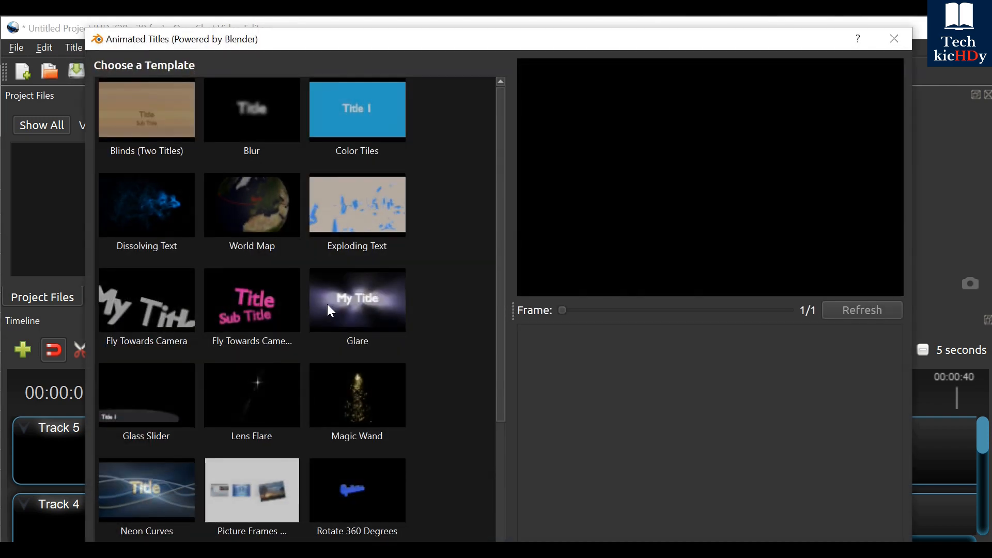
click(141, 116)
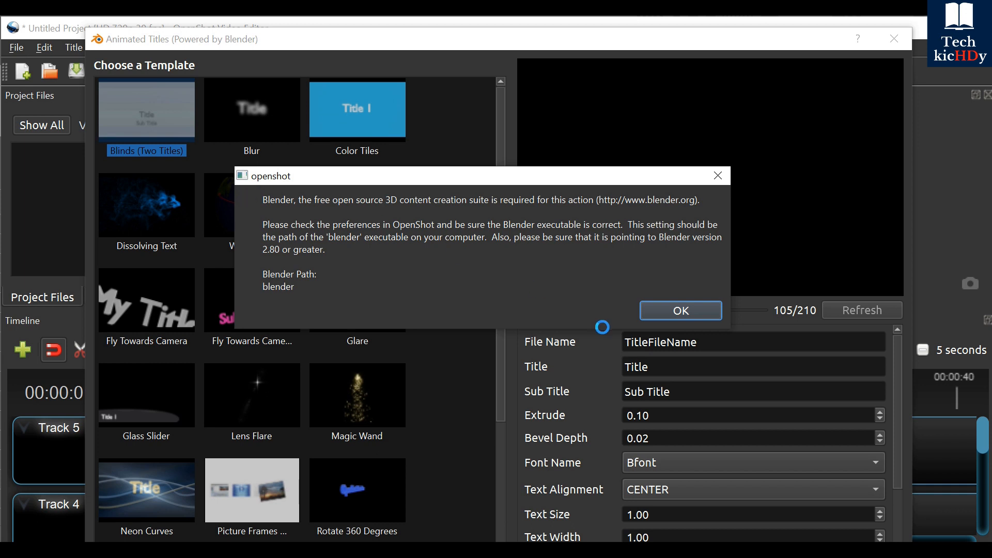
click(685, 311)
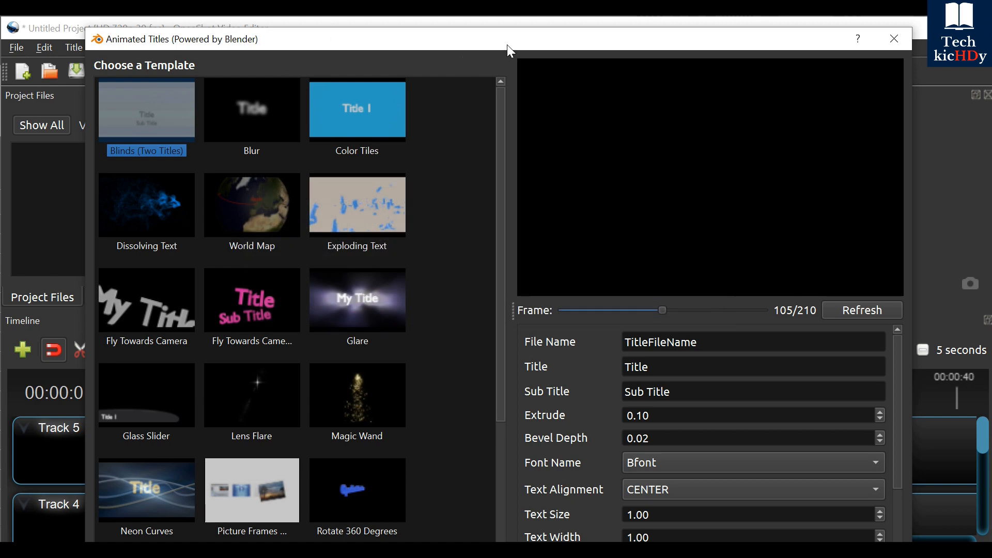
click(894, 44)
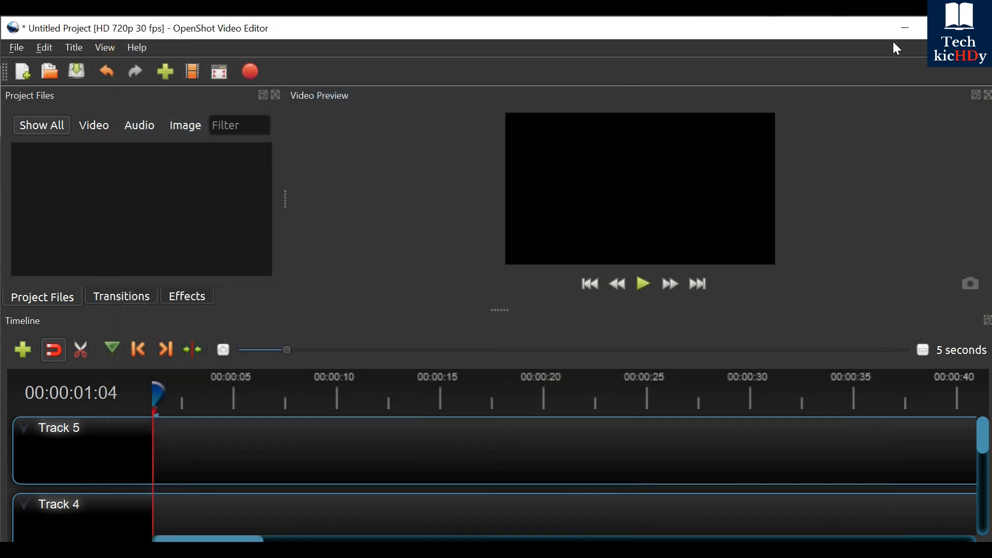
Set the workspace layout to Simple View
click(106, 48)
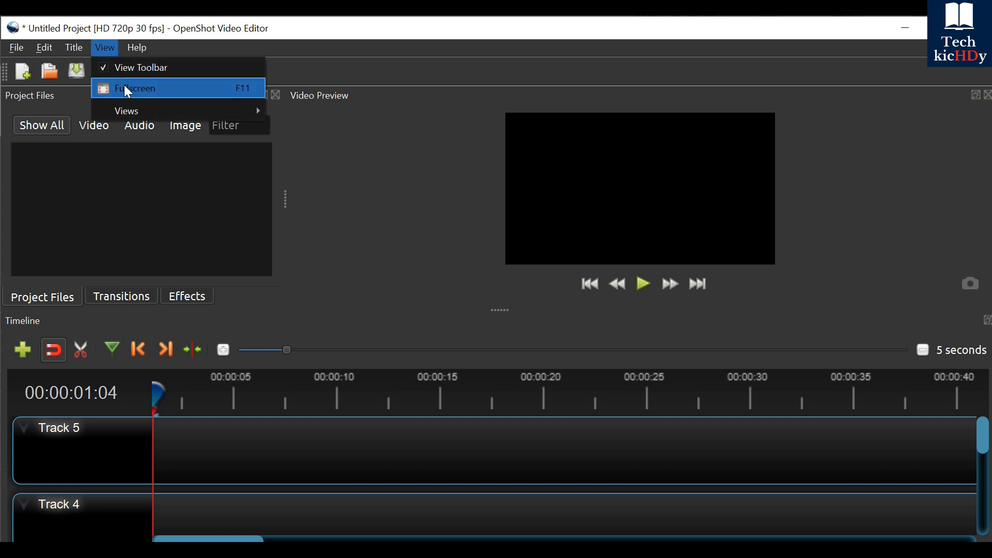
mouse_move(172, 107)
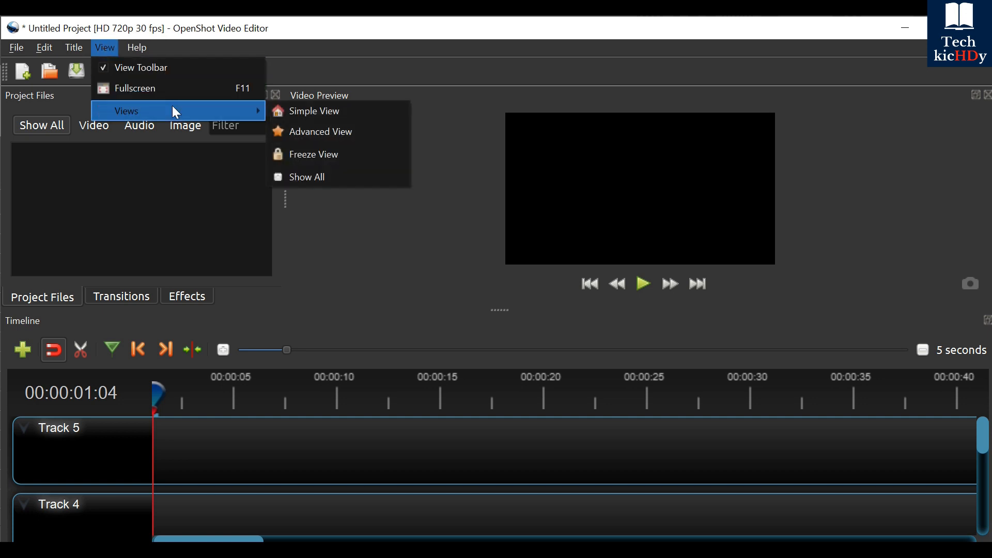
click(281, 113)
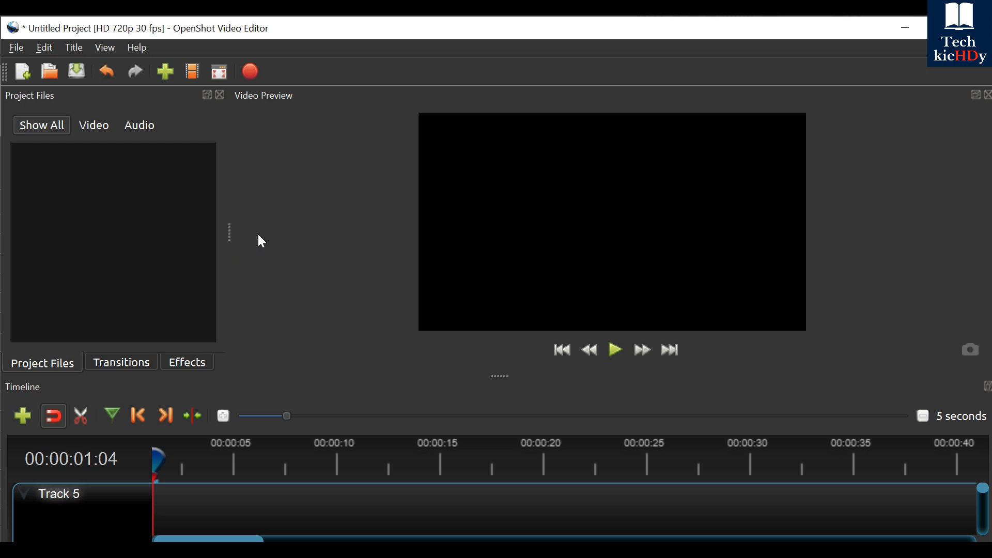
click(102, 47)
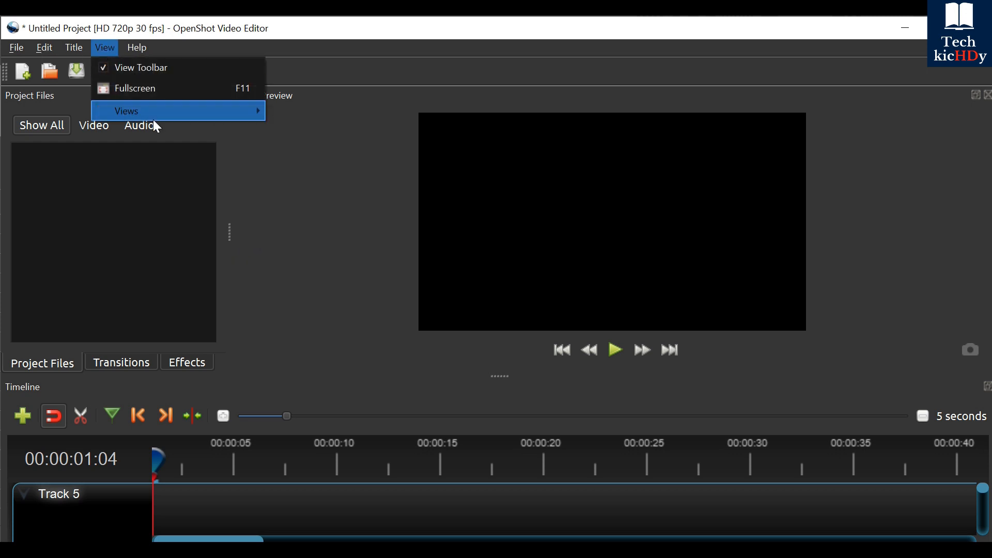
mouse_move(160, 111)
click(308, 113)
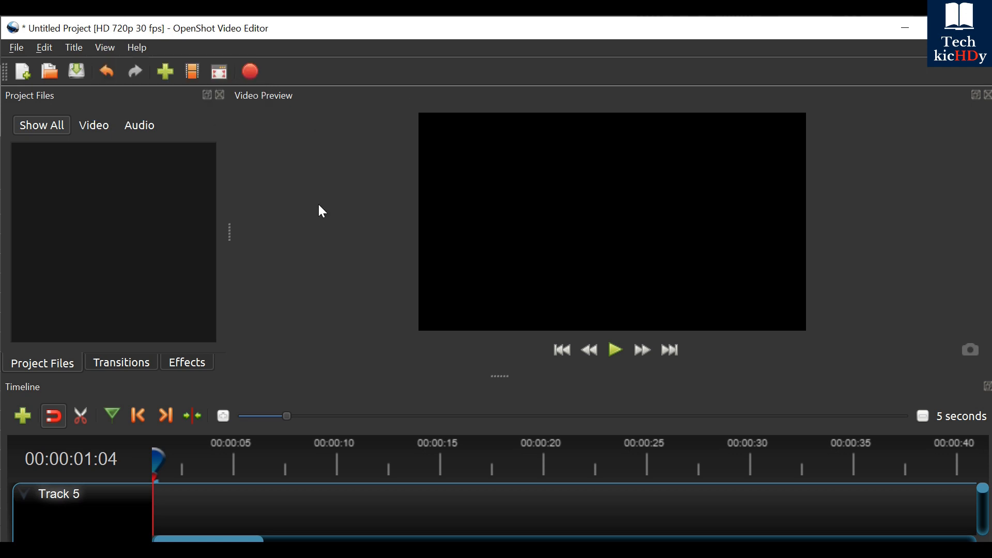
Try the Advanced View layout and return the workspace to Simple View
click(104, 48)
mouse_move(155, 108)
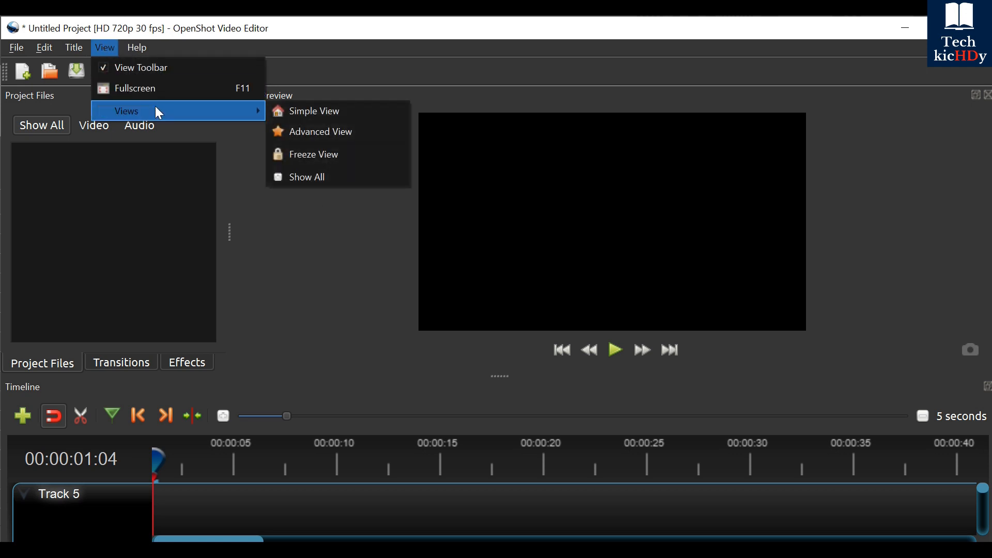
click(325, 138)
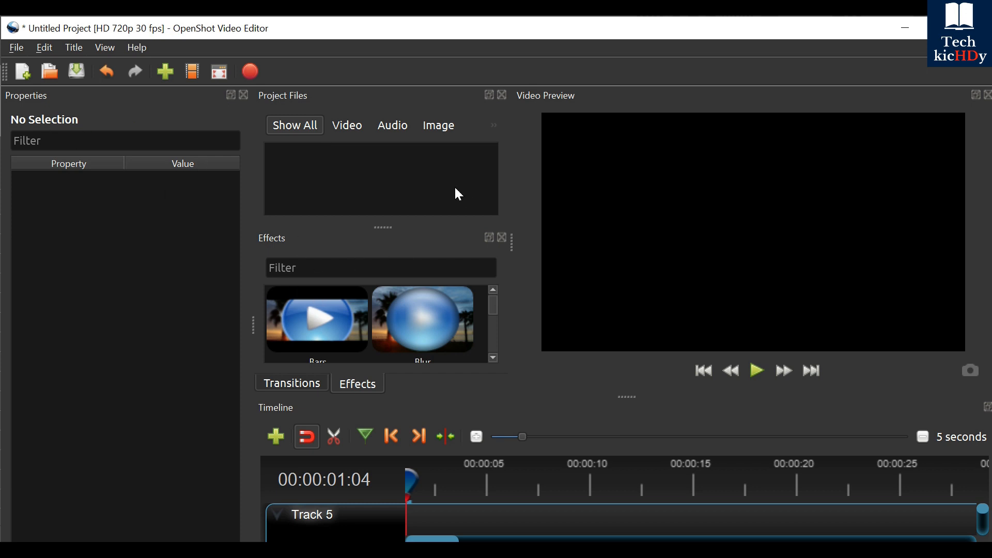
click(107, 45)
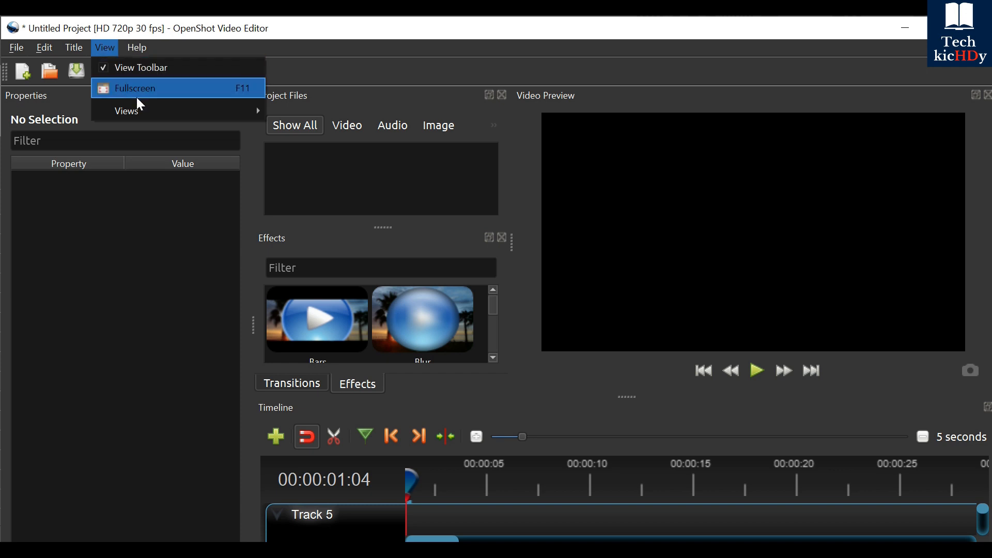
mouse_move(142, 110)
click(298, 113)
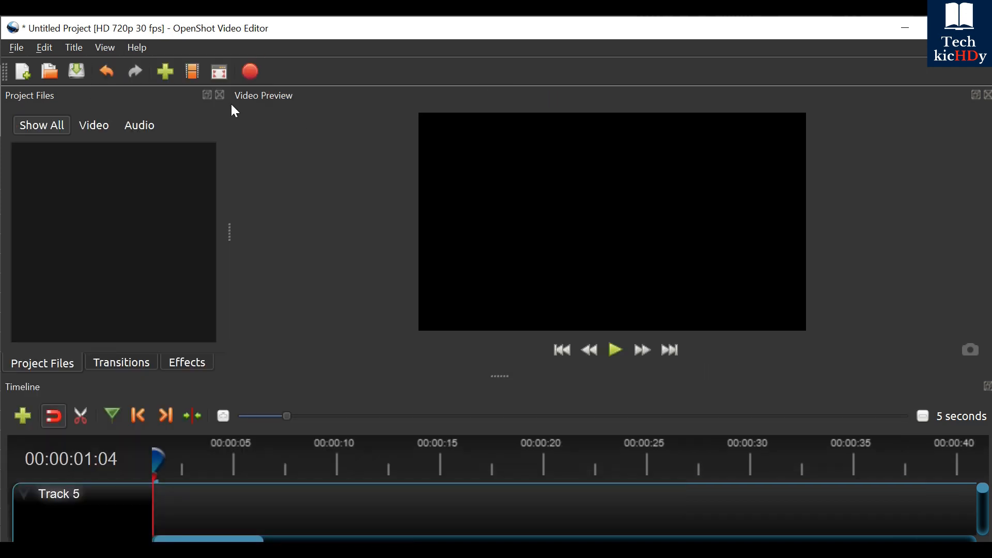
Review the available help and support options, and close the list without choosing one
click(138, 47)
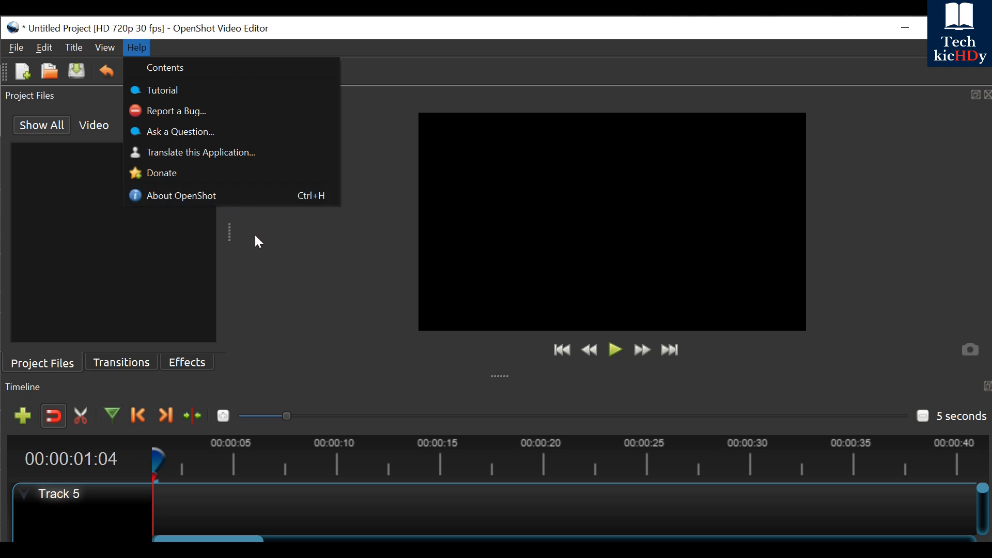
click(270, 244)
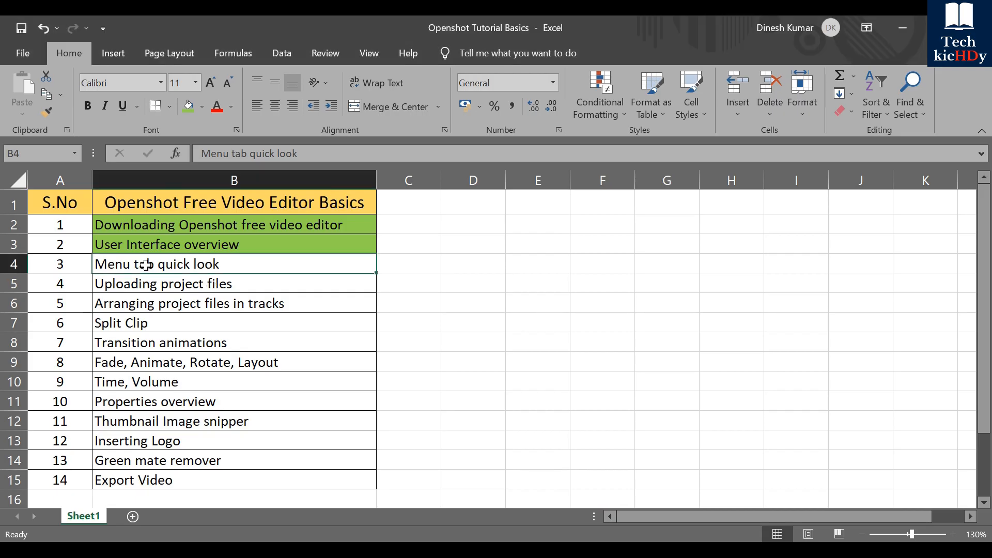
In the Excel topic list, fill the "Menu tab quick look" cell with green and select the "Uploading project files" cell
click(189, 104)
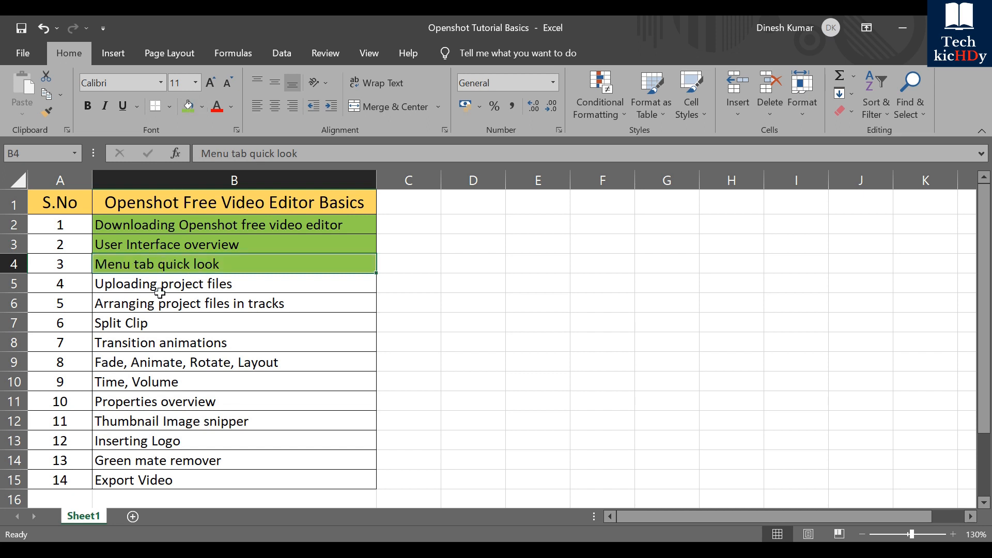
click(137, 287)
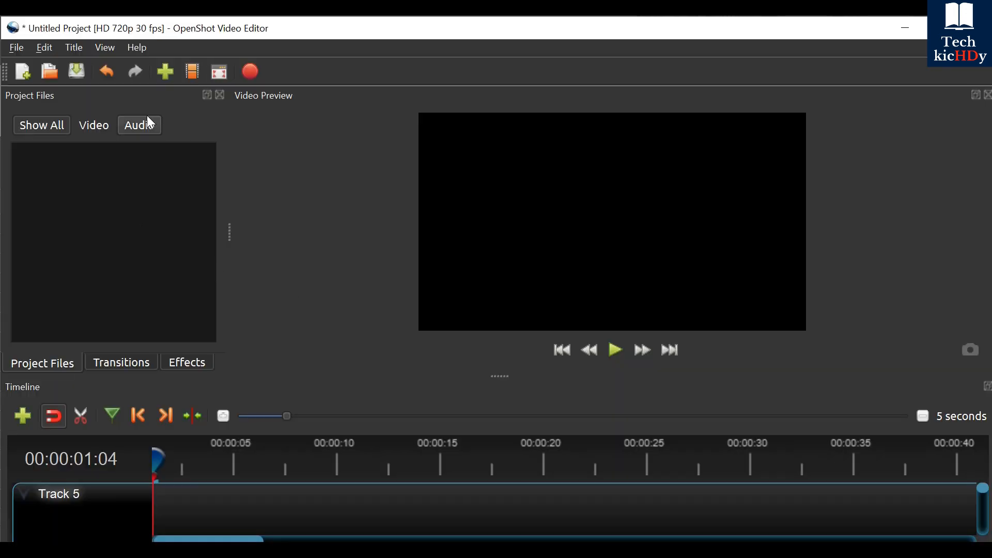
Import Butterfly, Tech Kichdy Intro, Parliament, Plant, Jazz comedy and Once again from the Project Files folder using the Import File dialog
click(165, 74)
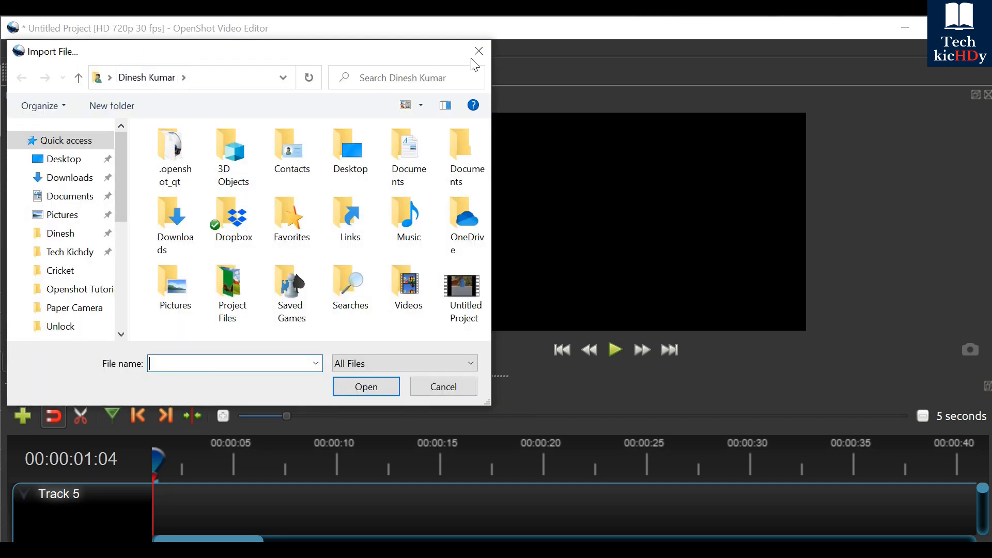
click(474, 55)
click(166, 74)
double_click(232, 295)
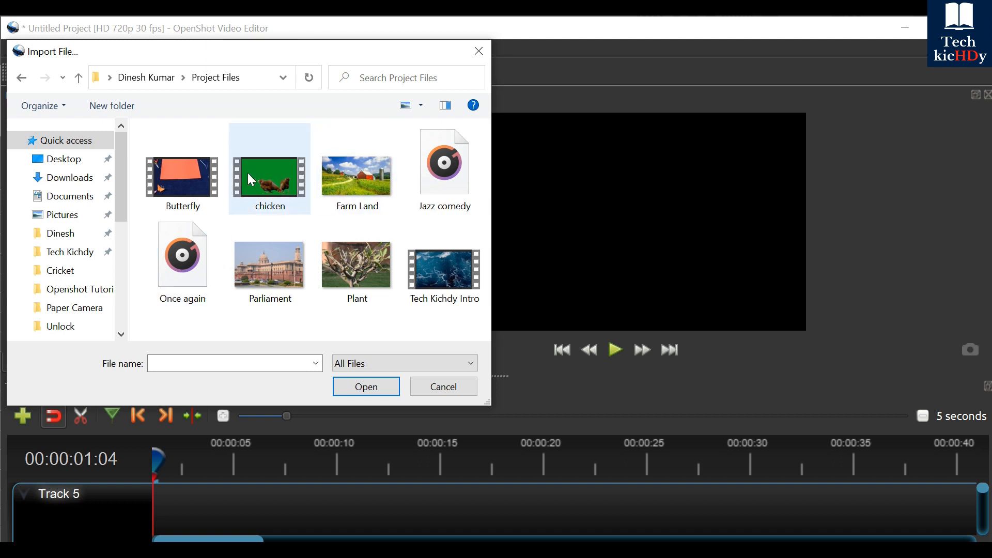
click(168, 184)
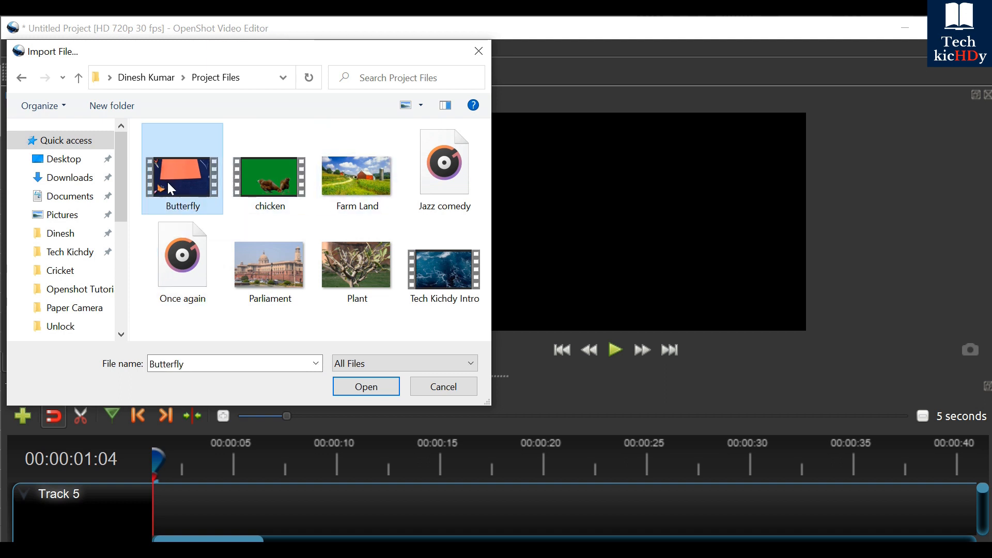
ctrl+click(442, 285)
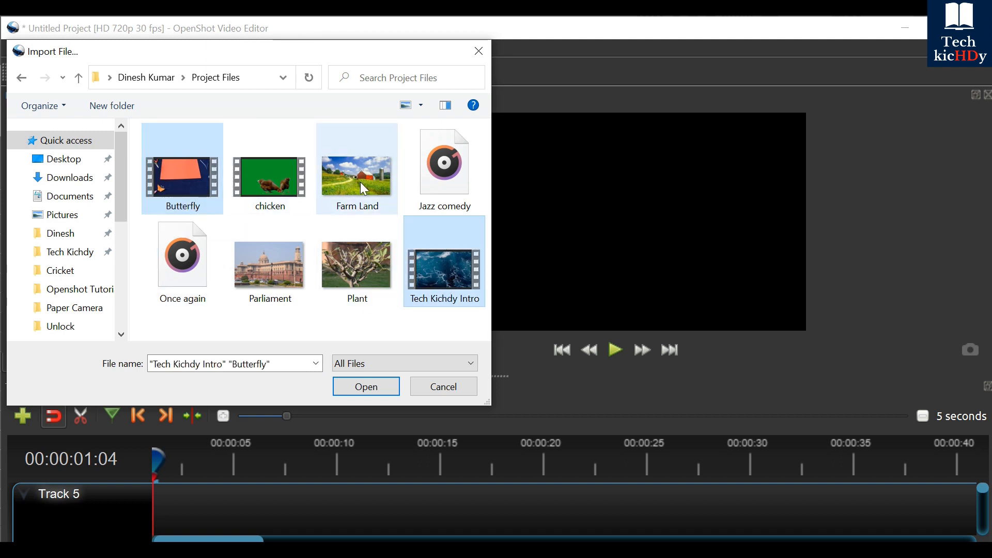
ctrl+click(287, 259)
ctrl+click(354, 250)
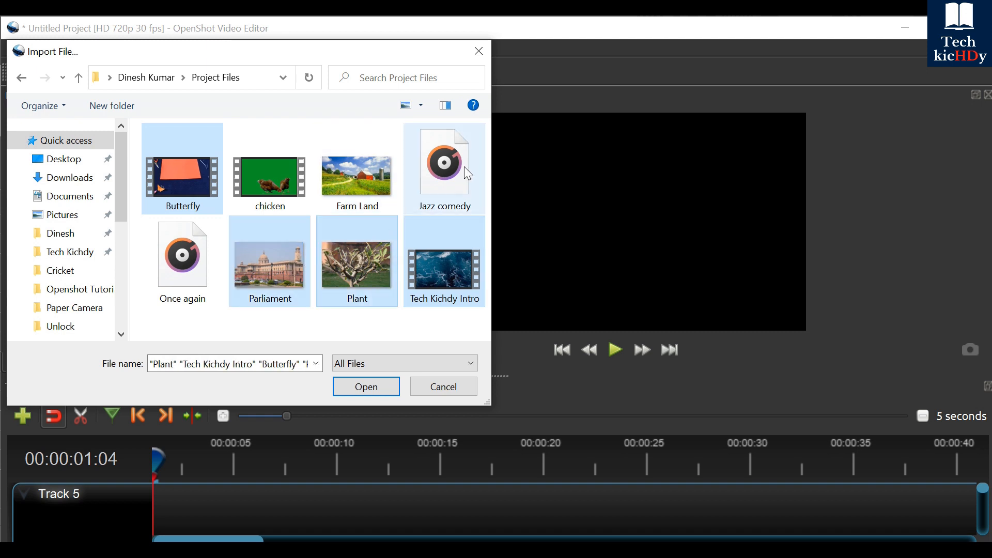
ctrl+click(448, 166)
ctrl+click(173, 271)
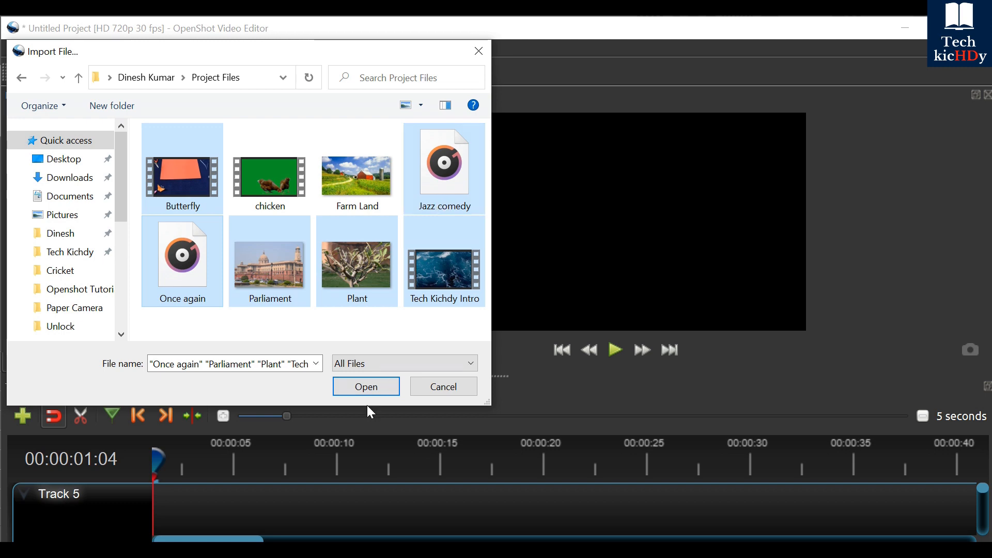
click(348, 383)
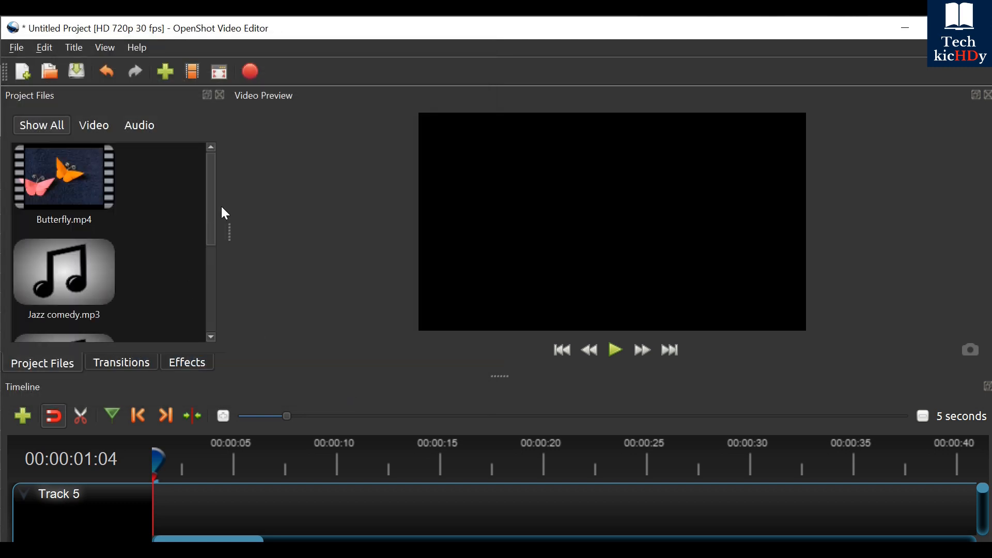
drag(211, 196, 199, 333)
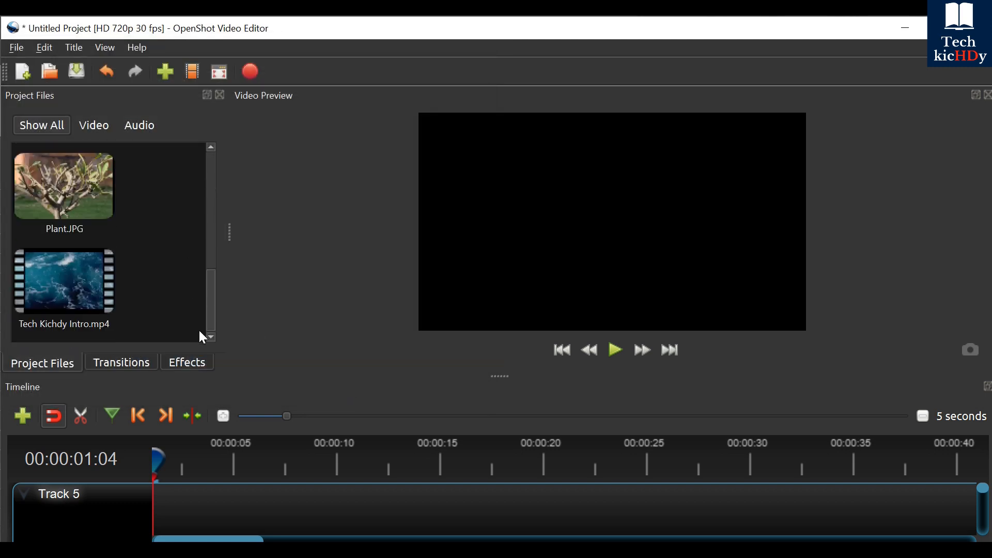
scroll(178, 273, up, 3)
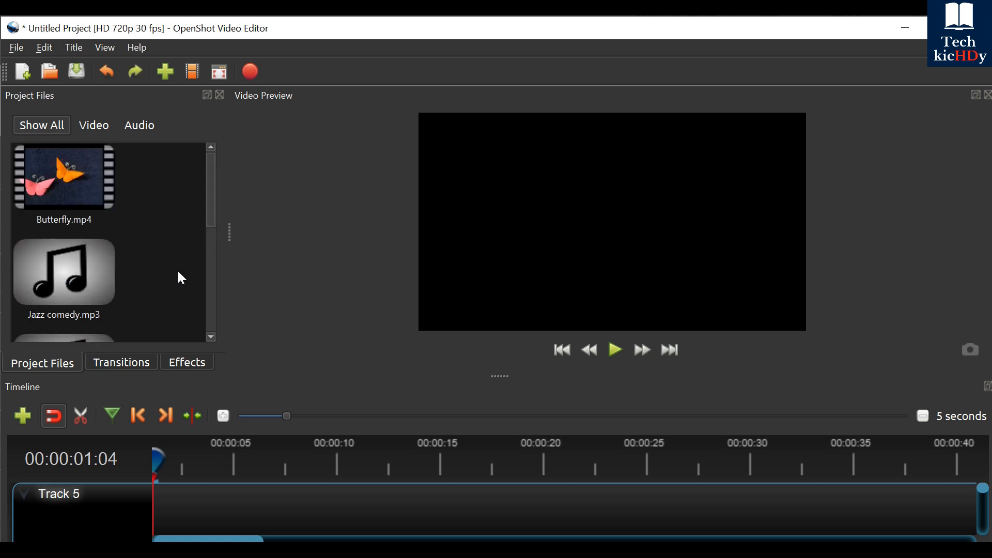
Undo the import of the six media files
key(ctrl+z)
key(ctrl+z)
key(ctrl+z)
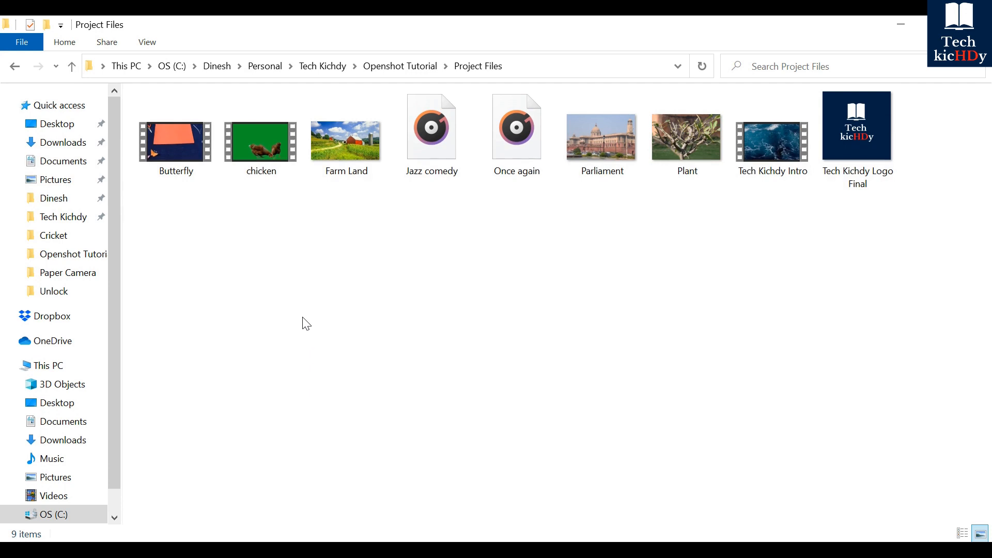
From File Explorer's Project Files folder, add Butterfly, Parliament, Plant, Tech Kichdy Intro, Once again and Jazz comedy to the OpenShot project files
click(170, 165)
ctrl+click(226, 163)
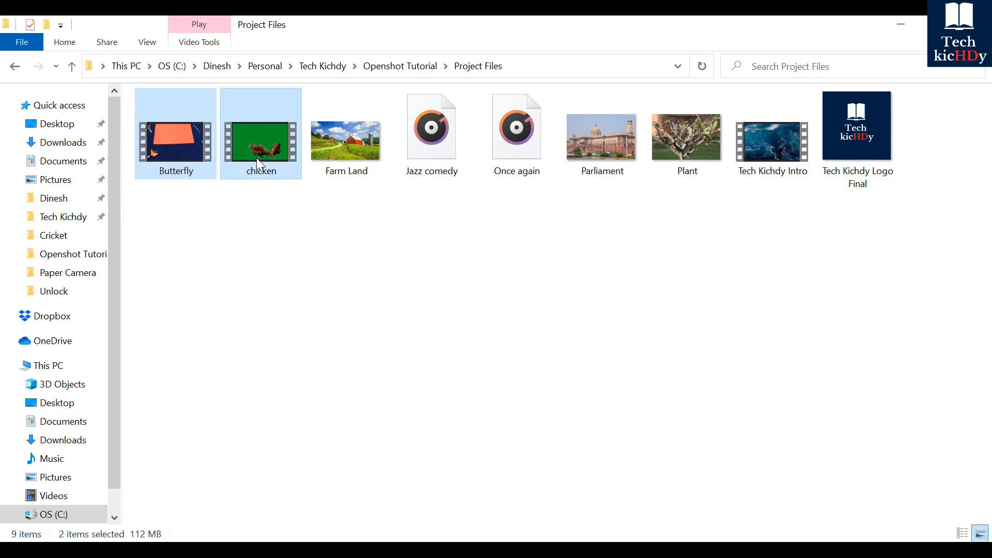
ctrl+click(263, 148)
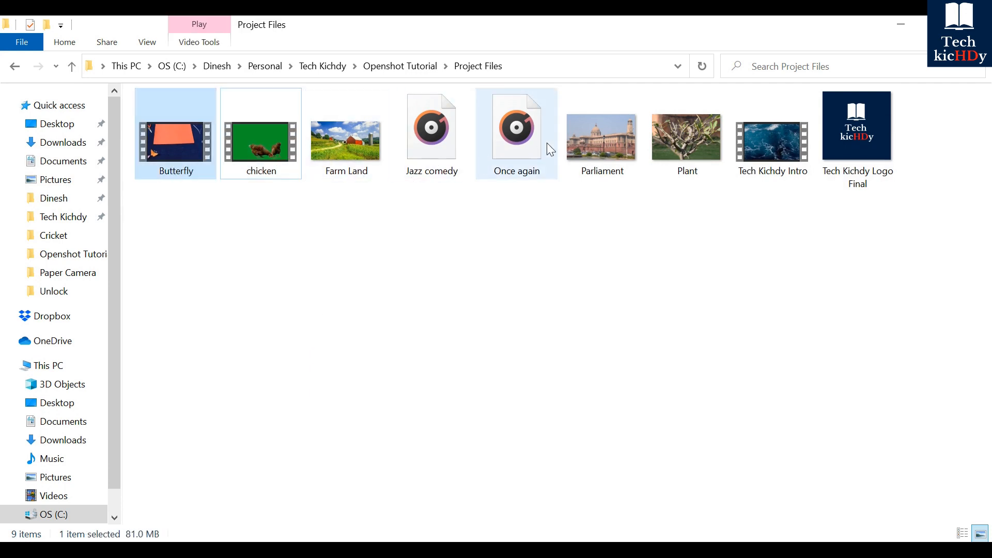
ctrl+click(597, 152)
ctrl+click(659, 147)
ctrl+click(758, 147)
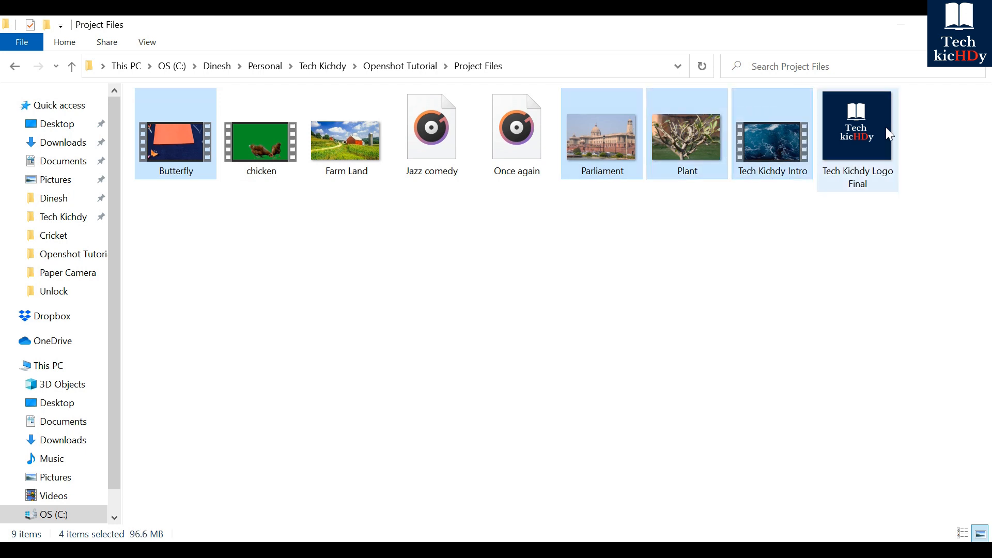
ctrl+click(878, 129)
ctrl+click(509, 149)
ctrl+click(442, 149)
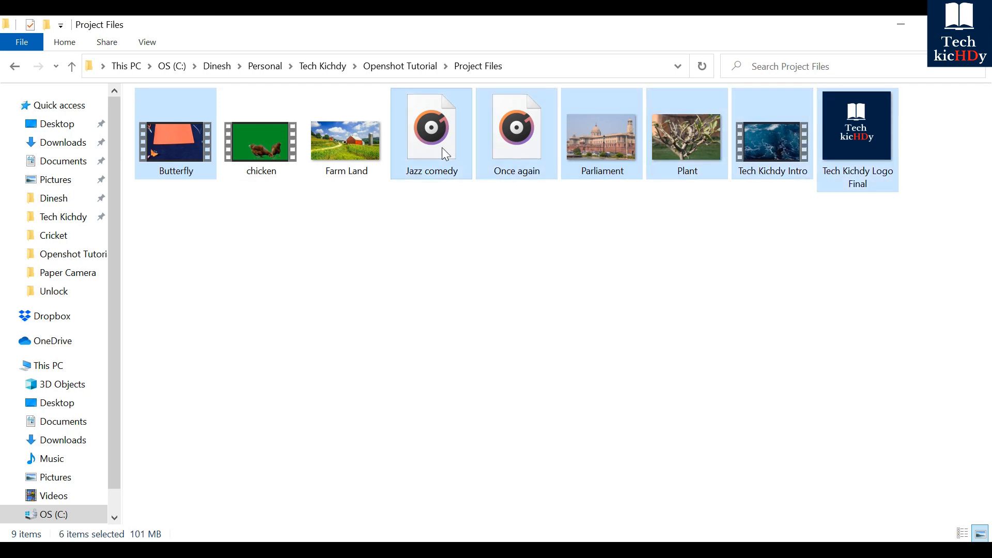
ctrl+click(858, 134)
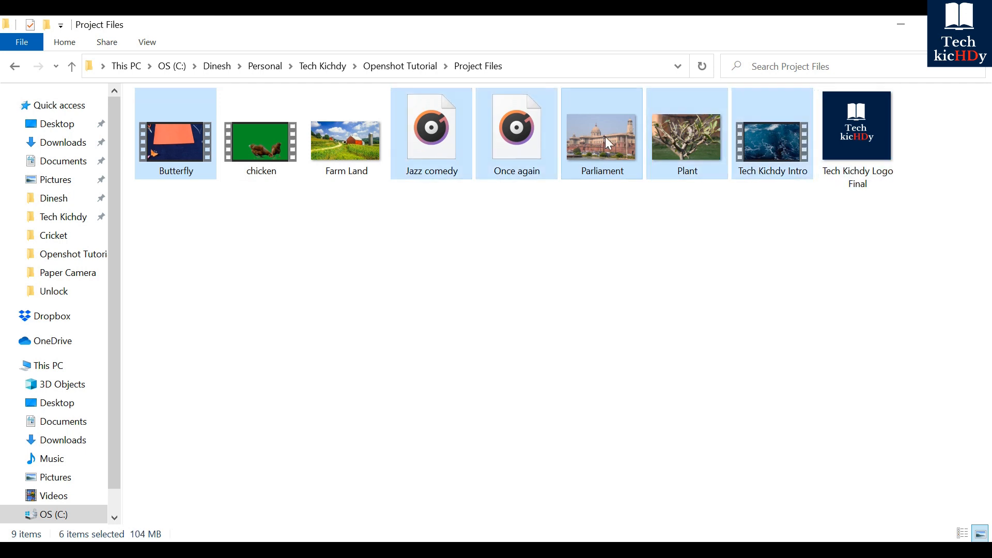
drag(606, 137, 102, 276)
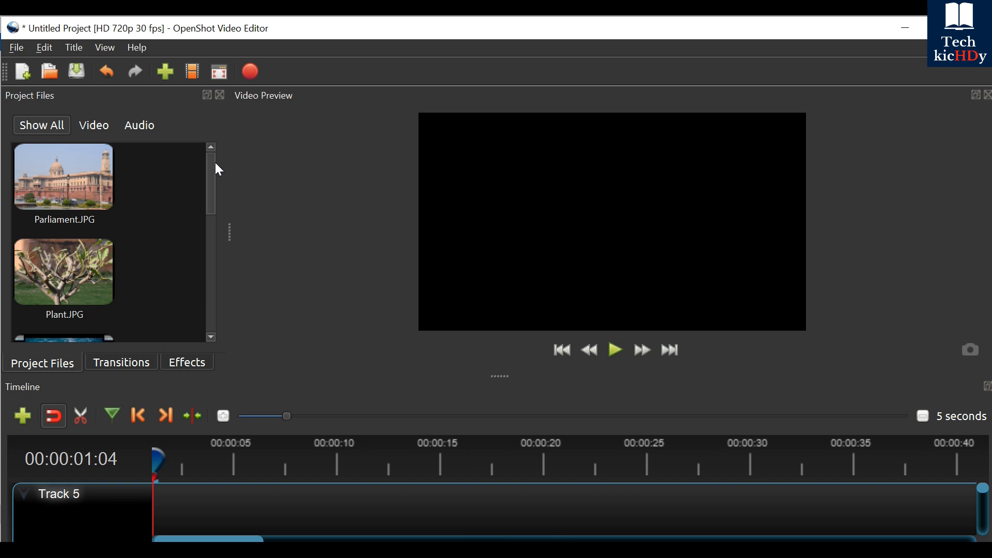
mouse_move(214, 177)
mouse_down()
mouse_move(206, 257)
mouse_move(199, 177)
mouse_up()
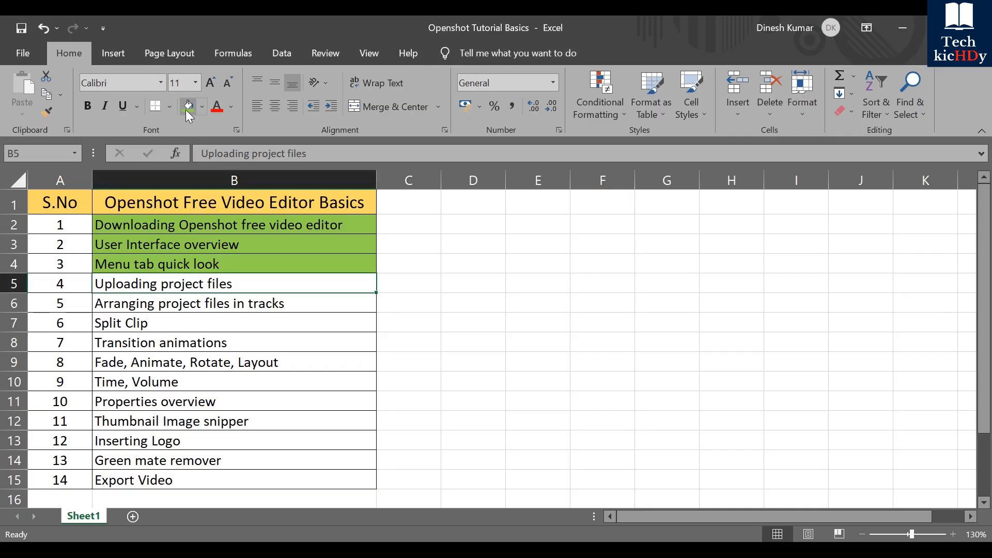
In the Excel topic list, fill the "Uploading project files" cell with green and select the "Arranging project files in tracks" cell
click(186, 107)
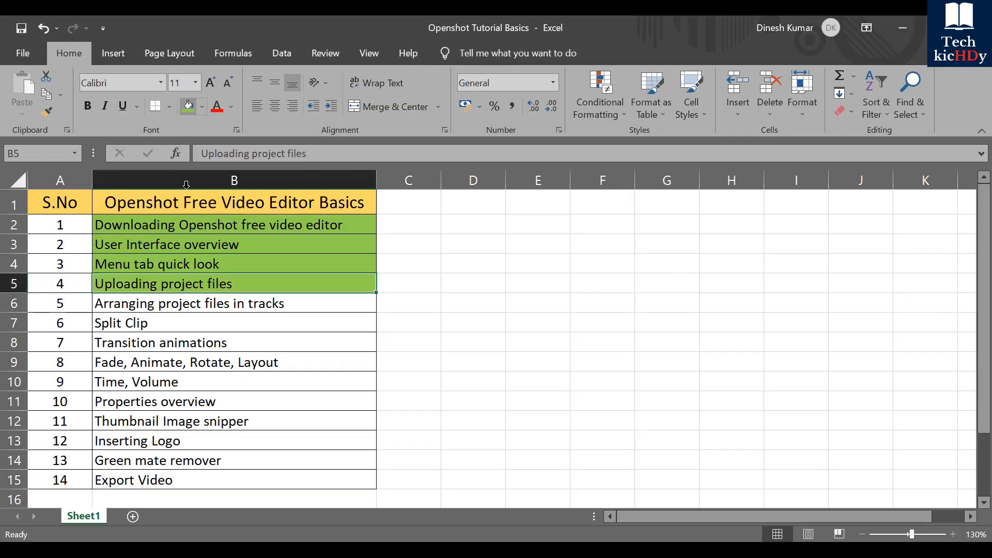
click(158, 309)
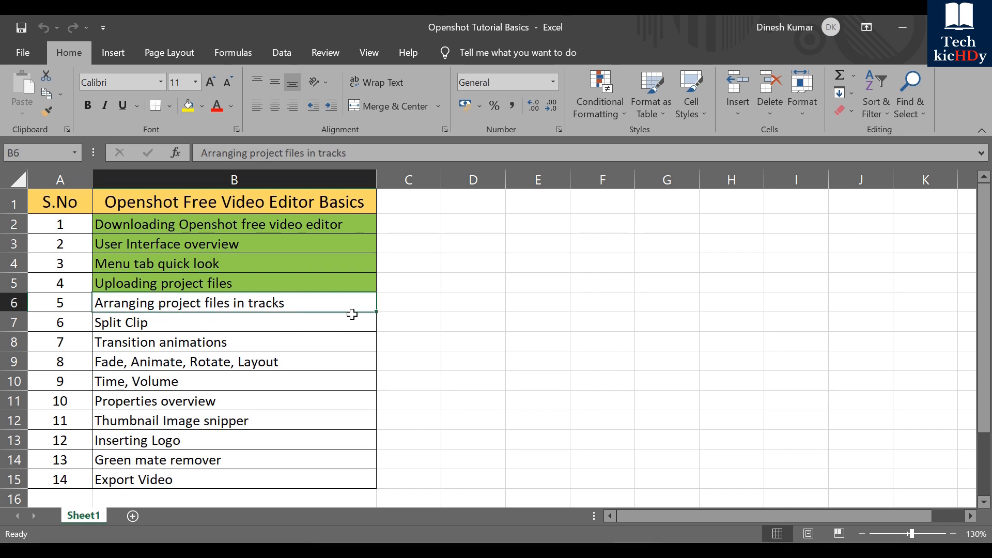
Switch to OpenShot, place Parliament.JPG at the start of Track 5 and shorten the clip to about 5 seconds
click(617, 552)
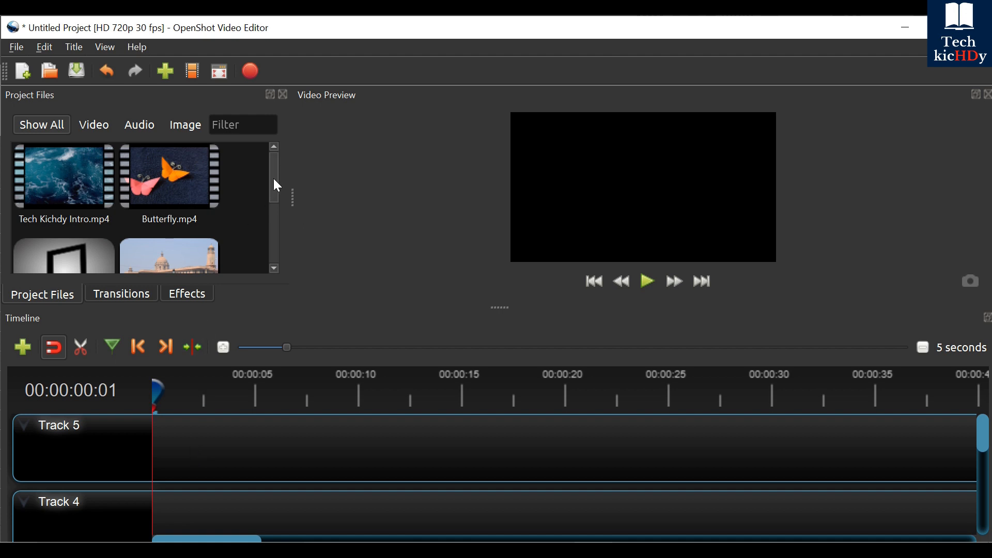
drag(274, 179, 277, 214)
drag(178, 178, 153, 443)
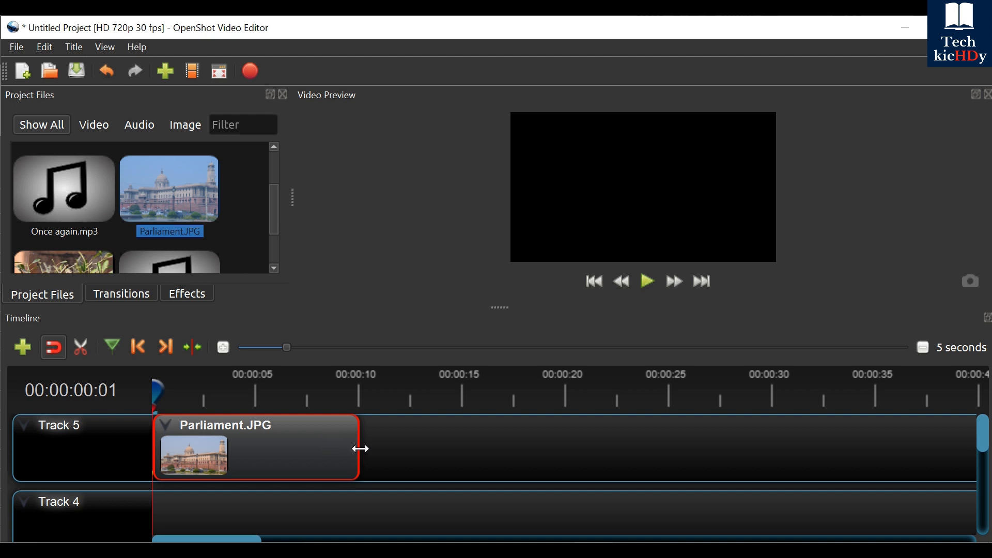
drag(358, 448, 260, 420)
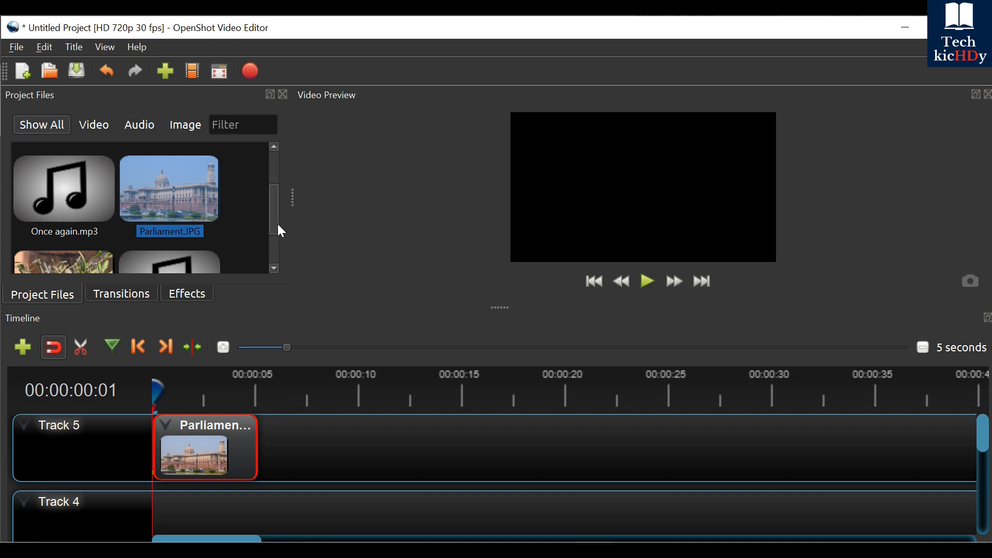
Place the Jazz comedy audio at the start of Track 4 and shorten the clip to about 15 seconds
drag(274, 218, 277, 253)
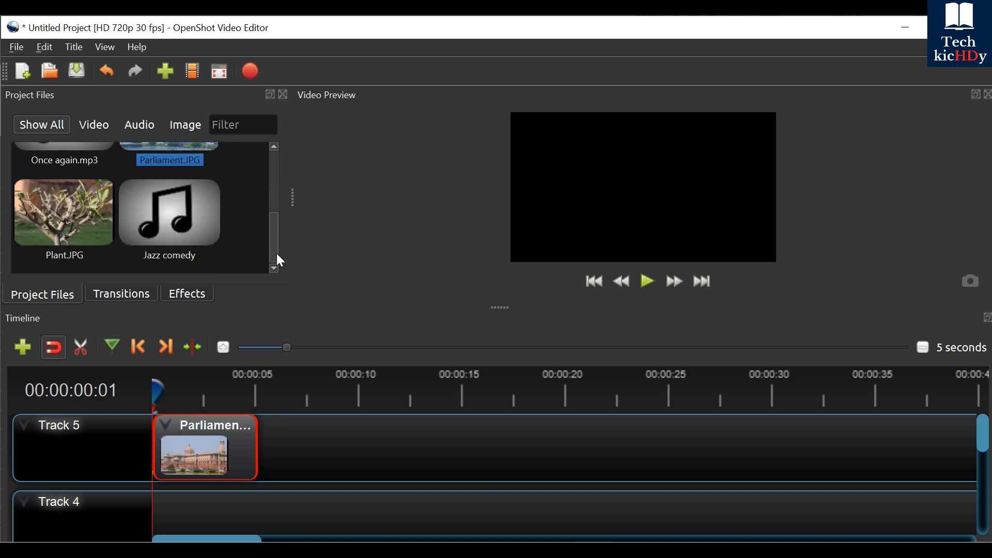
drag(166, 200, 137, 458)
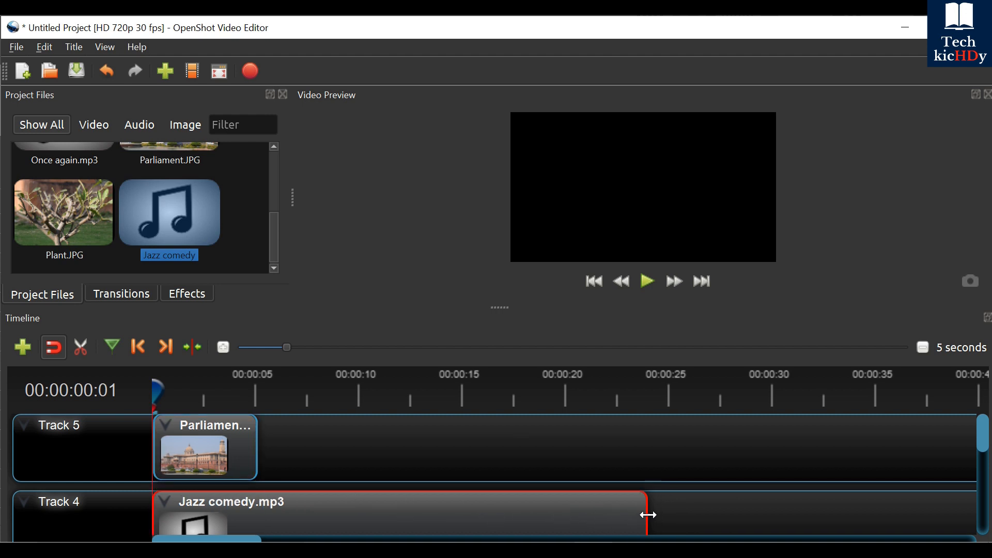
drag(648, 515, 467, 527)
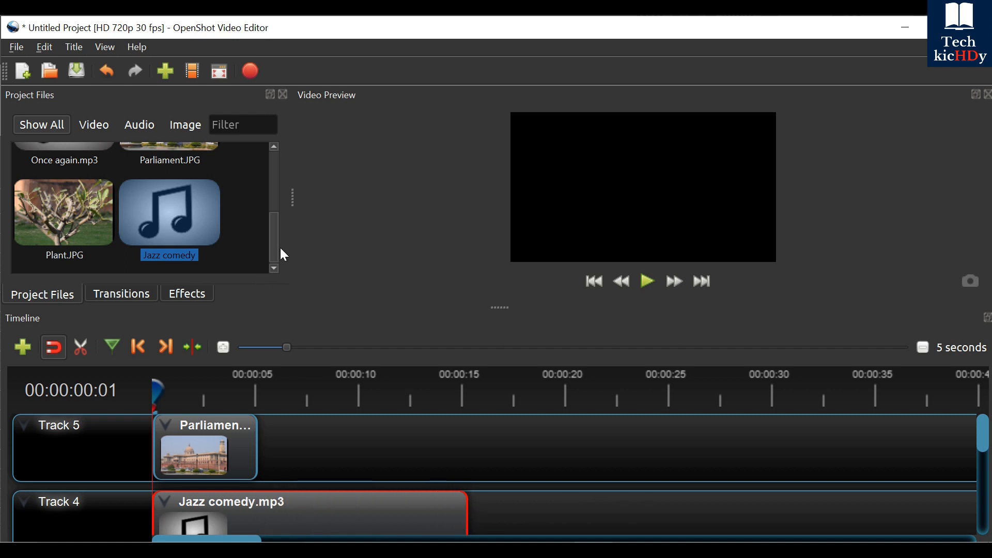
Place Butterfly.mp4 on Track 5 directly after the Parliament clip and leave the Butterfly clip selected
drag(274, 238, 274, 177)
drag(182, 187, 260, 429)
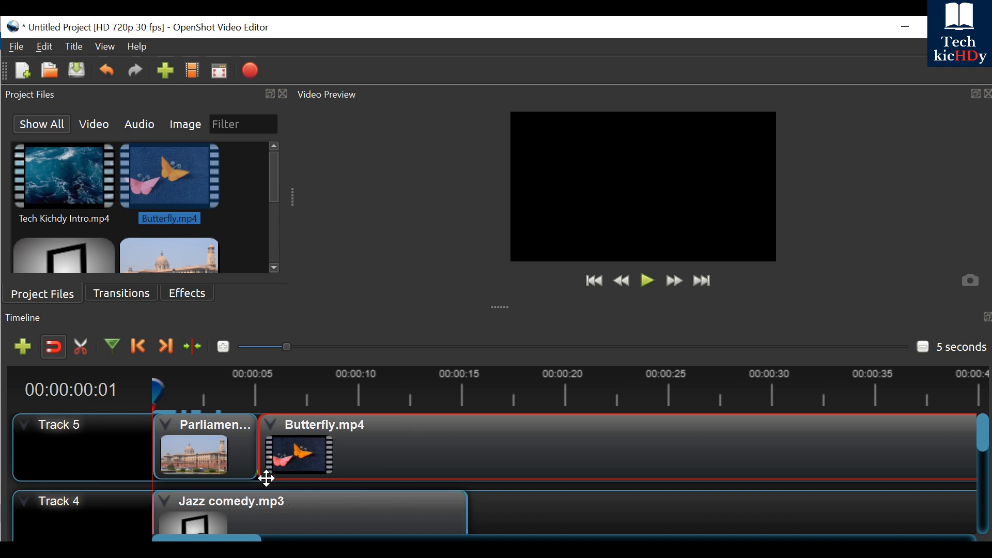
click(229, 460)
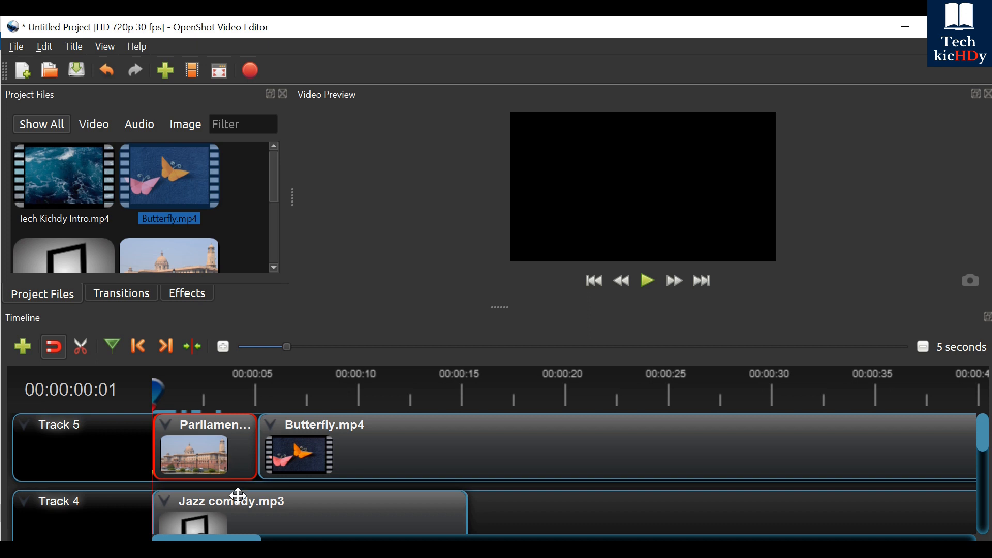
click(244, 514)
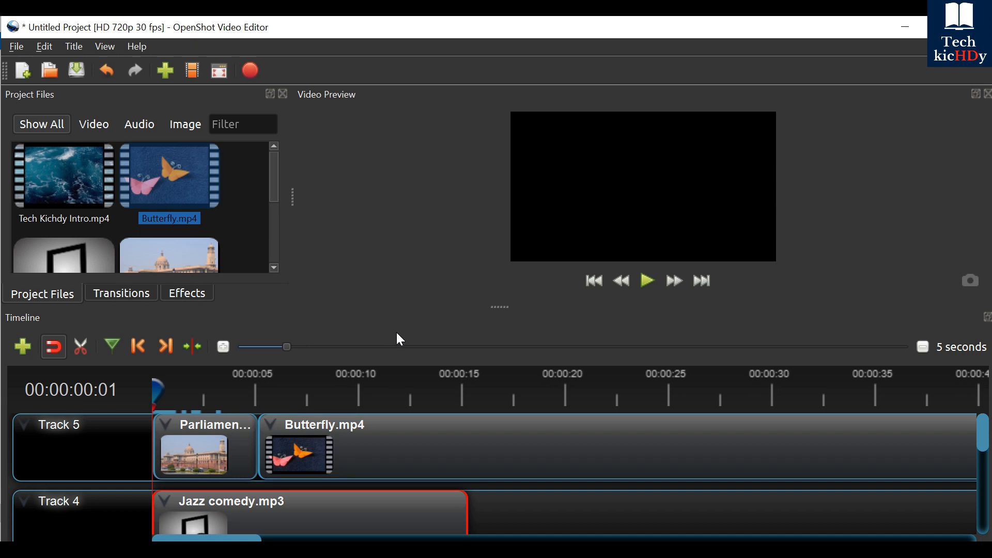
click(403, 438)
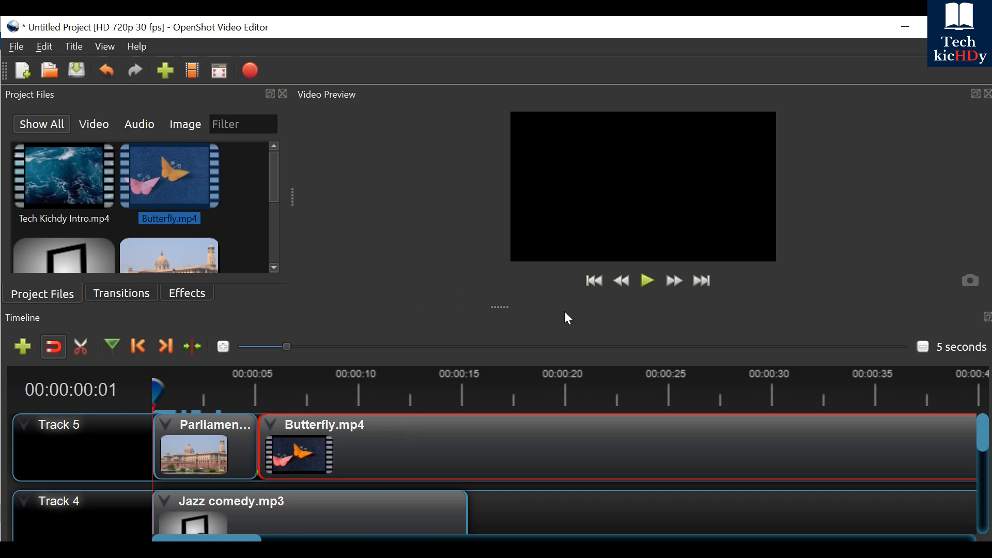
Play the arranged timeline in the video preview through the Parliament and Butterfly clips, and pause playback
click(646, 283)
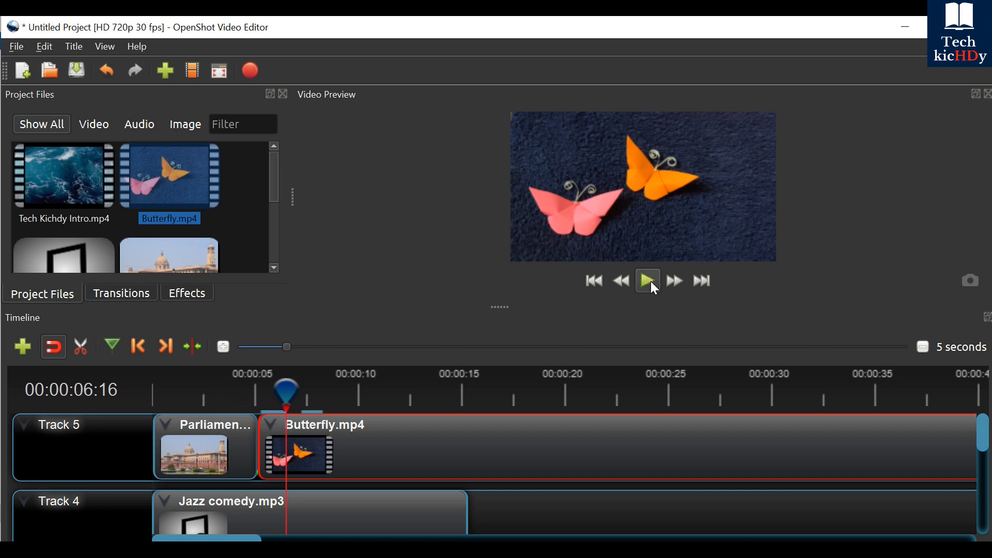
click(645, 280)
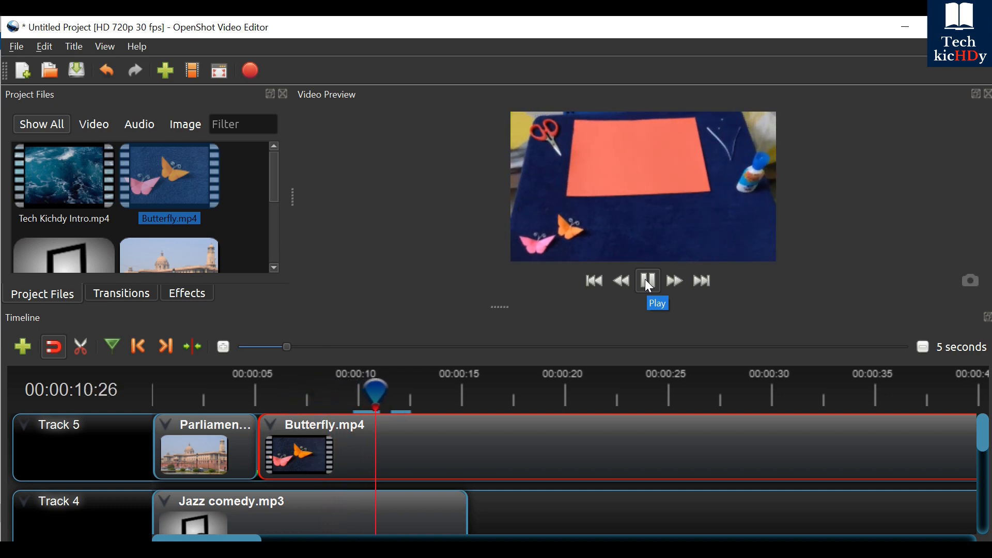
click(645, 280)
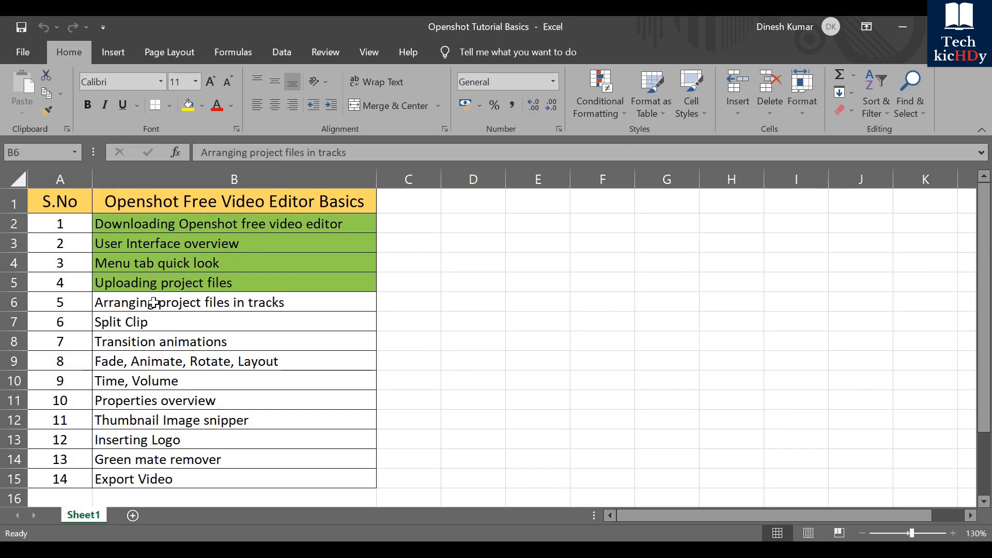
In the Excel topic list, fill the "Arranging project files in tracks" cell with green
click(153, 302)
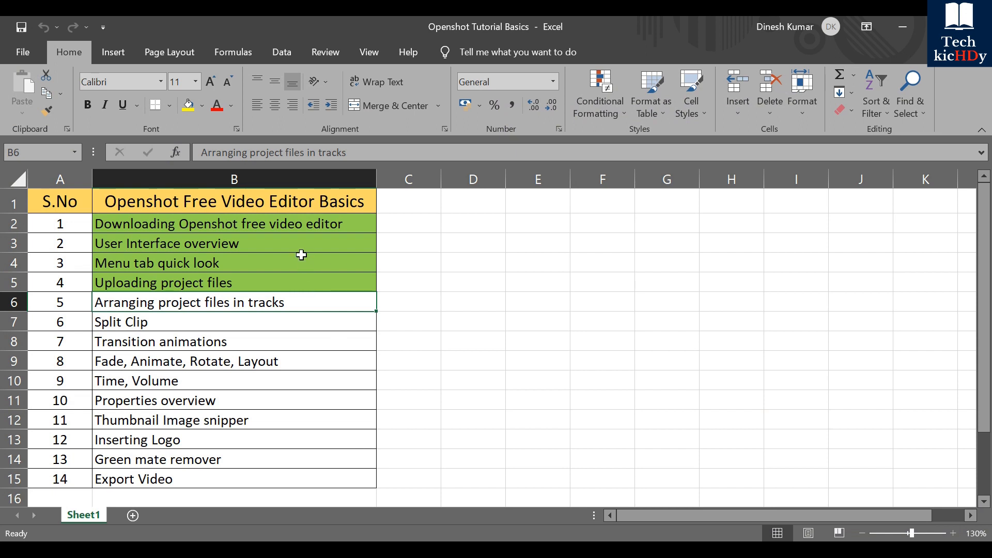
click(202, 106)
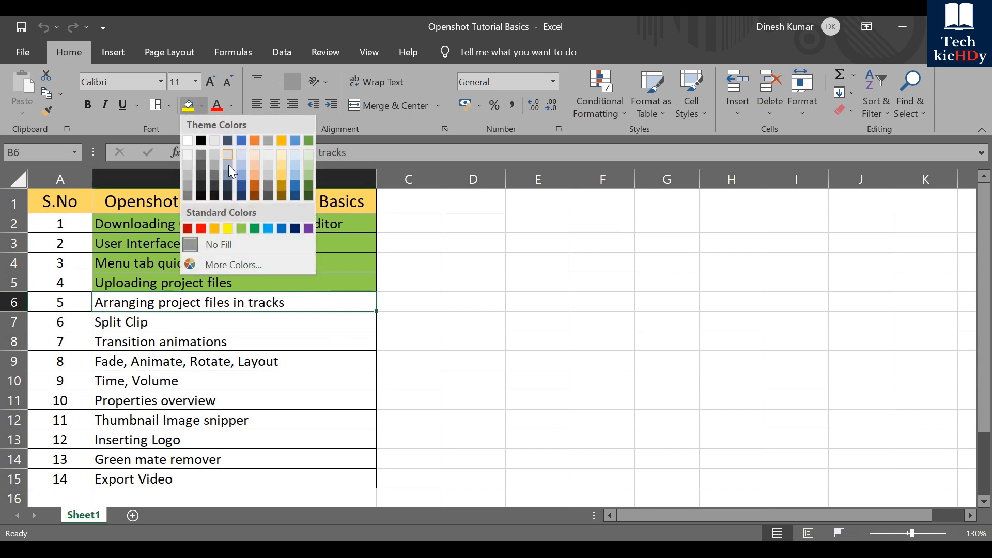
click(255, 229)
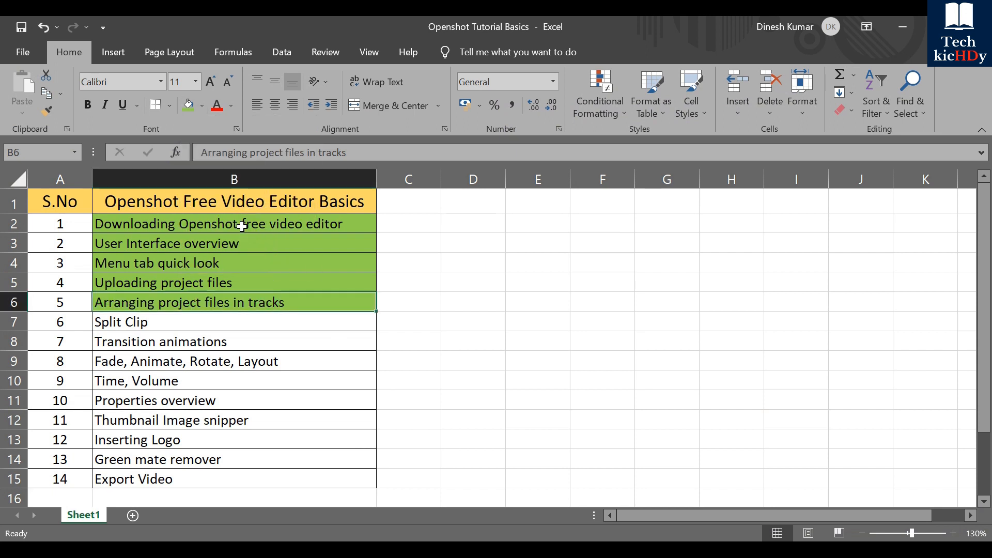
Switch to OpenShot, open Butterfly.mp4 from the project files in Split Clip, and set the clip's start at 00:00:05:02
click(198, 321)
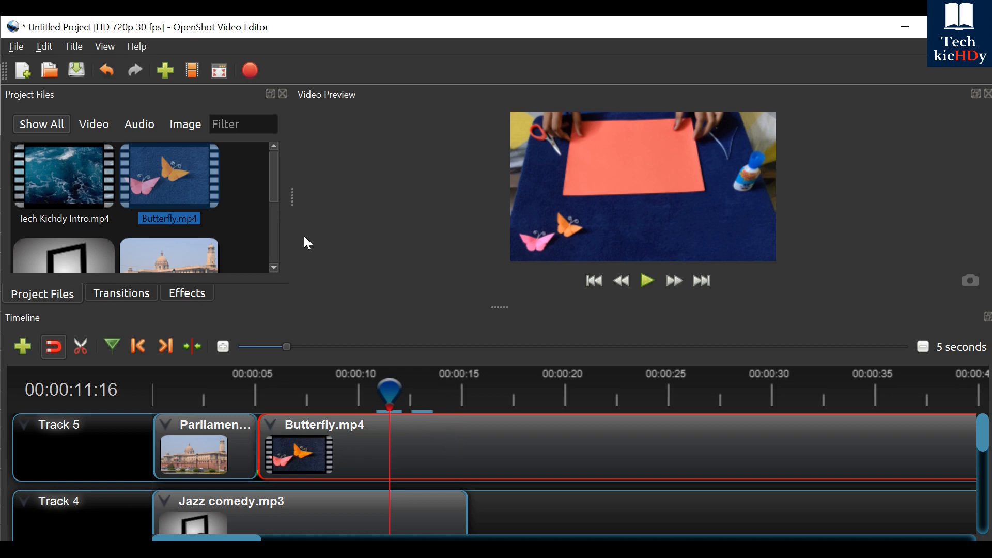
click(229, 192)
click(173, 178)
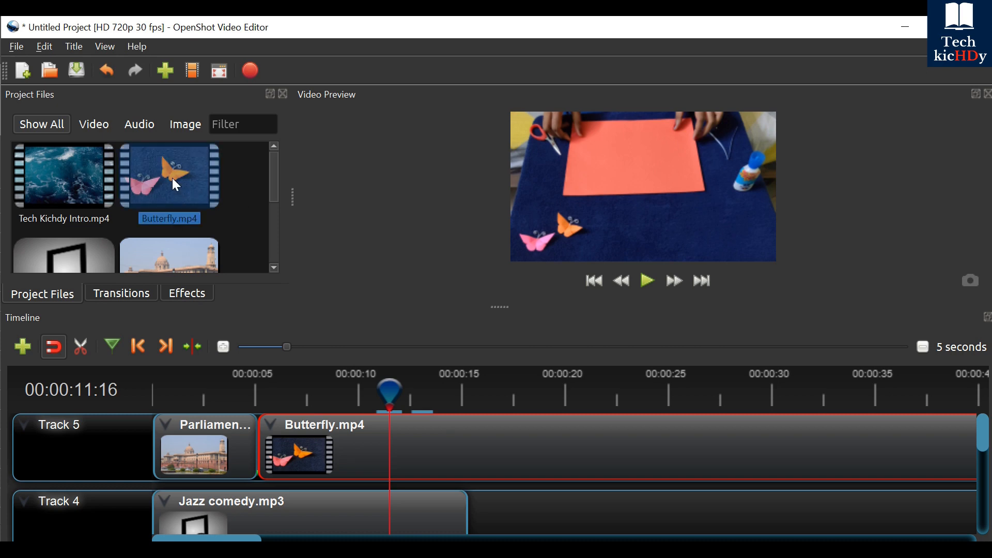
right_click(161, 177)
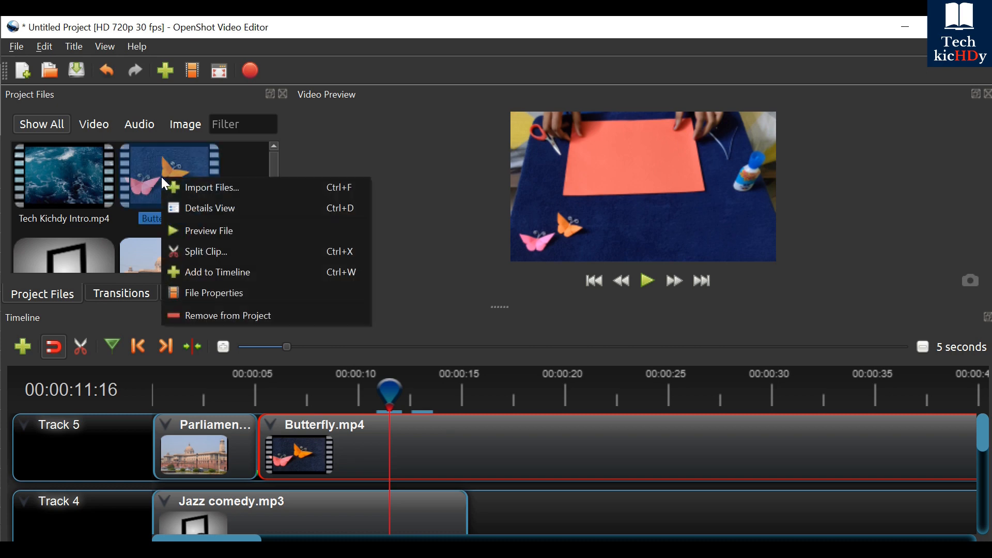
click(229, 251)
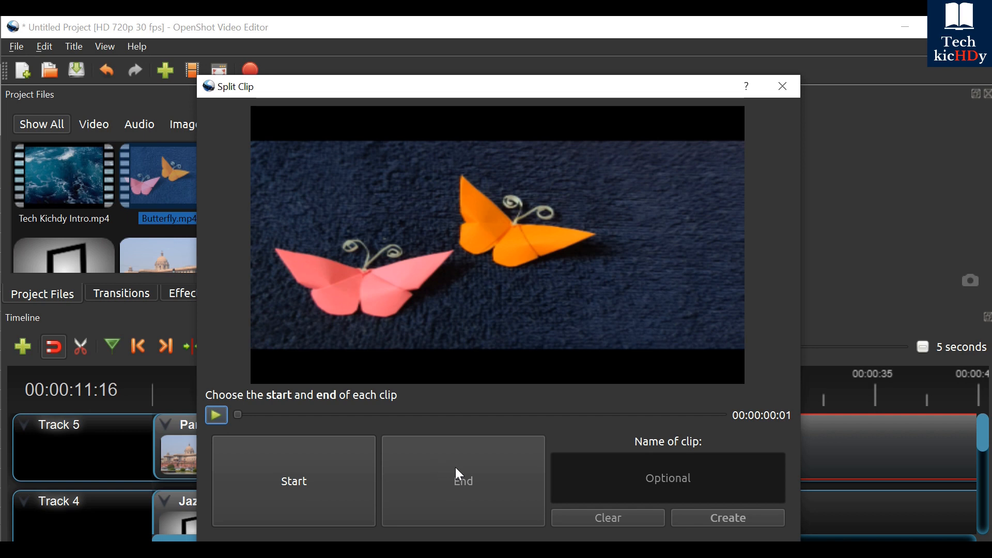
click(216, 414)
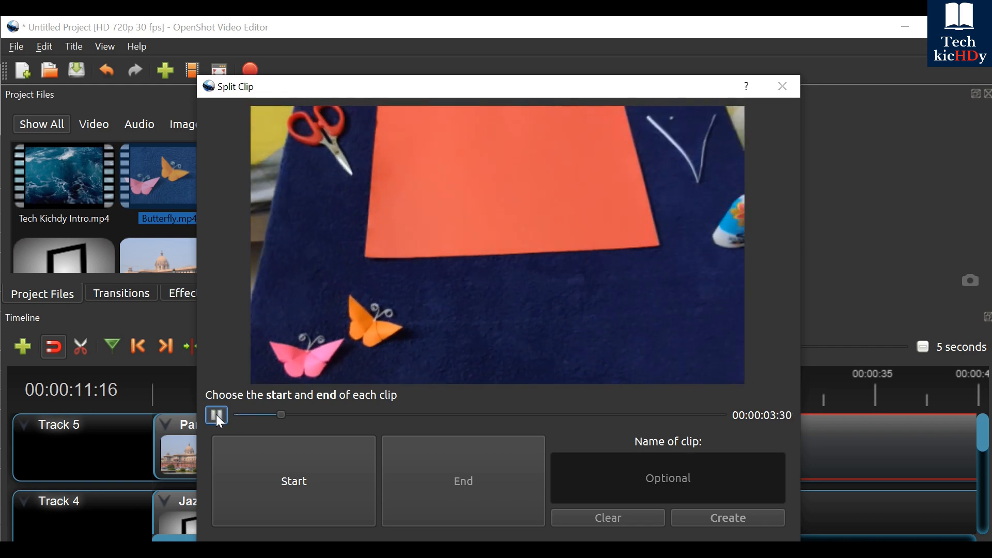
click(216, 414)
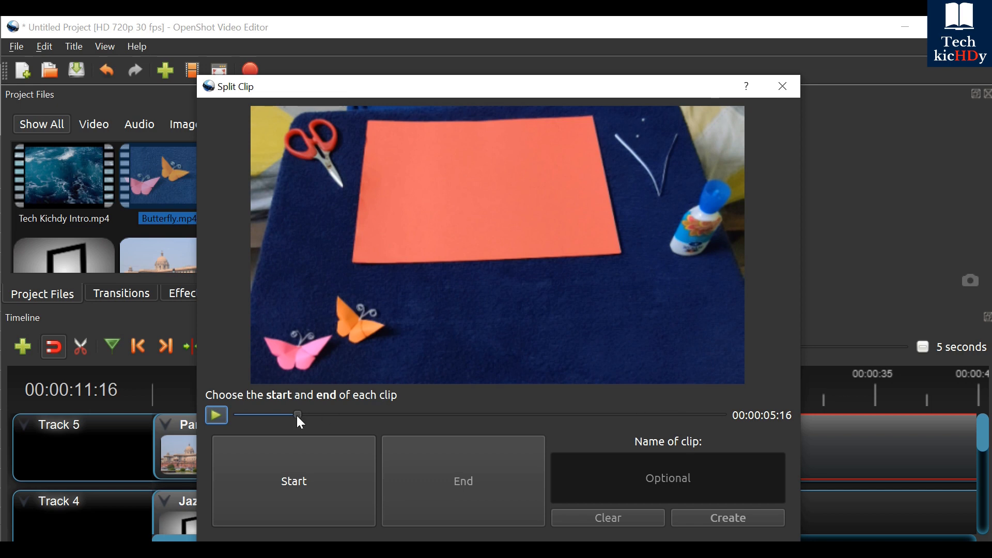
drag(297, 416, 292, 417)
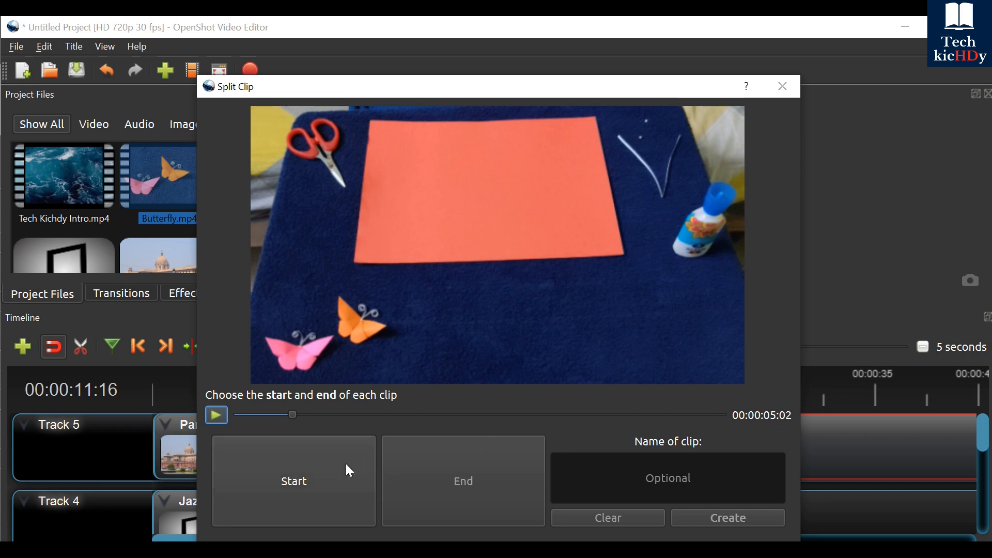
click(286, 481)
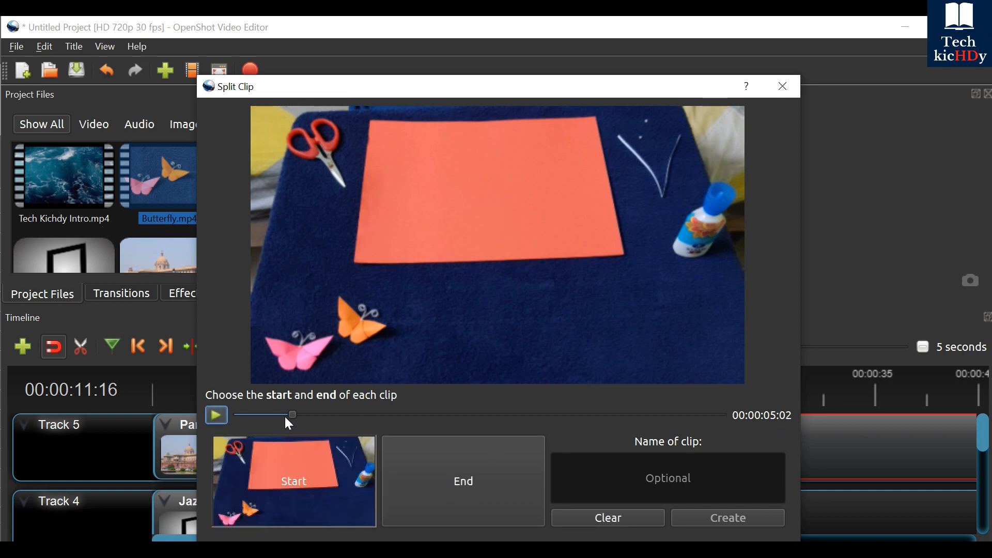
Set the split clip's end at 00:00:08:19, create it with the name "Split Clip Example", and close the dialog
click(213, 415)
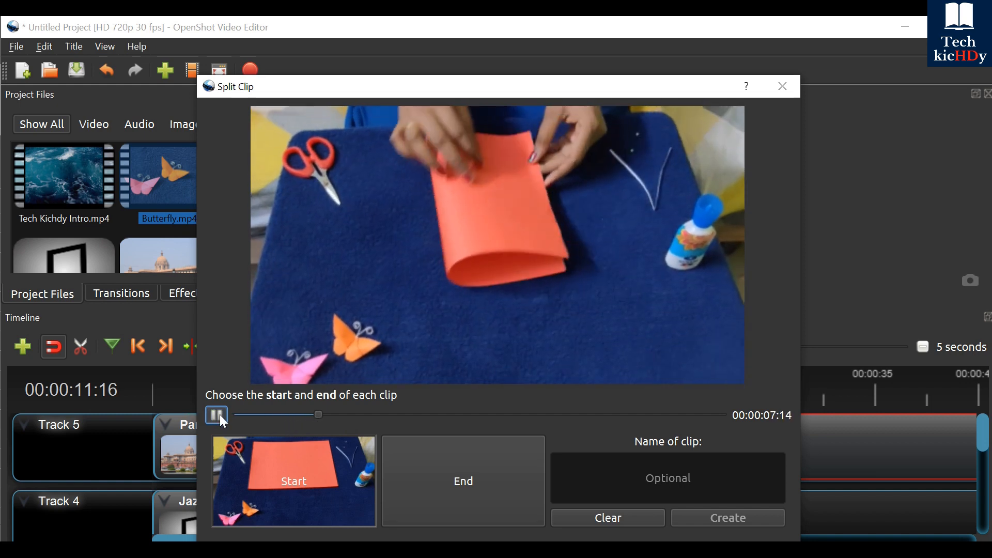
click(219, 415)
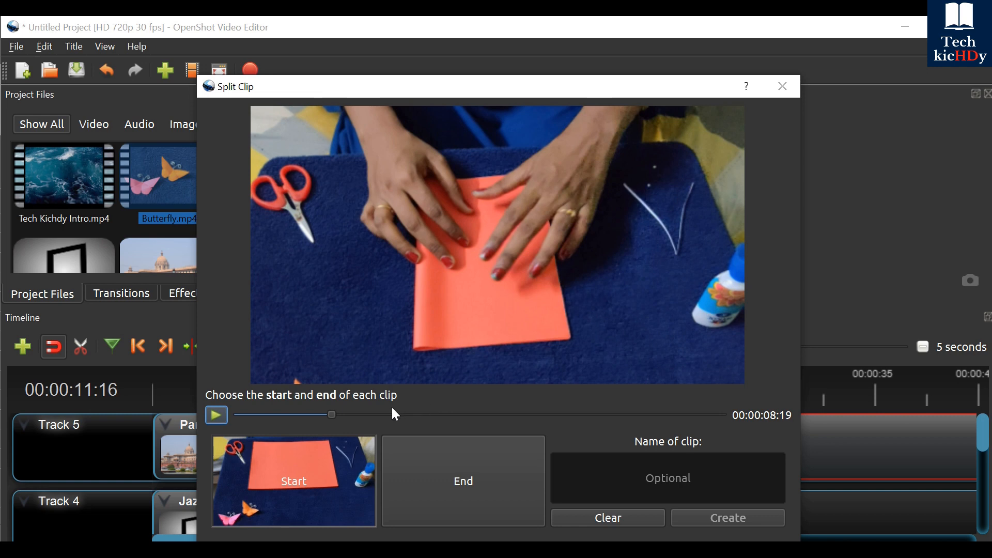
click(461, 471)
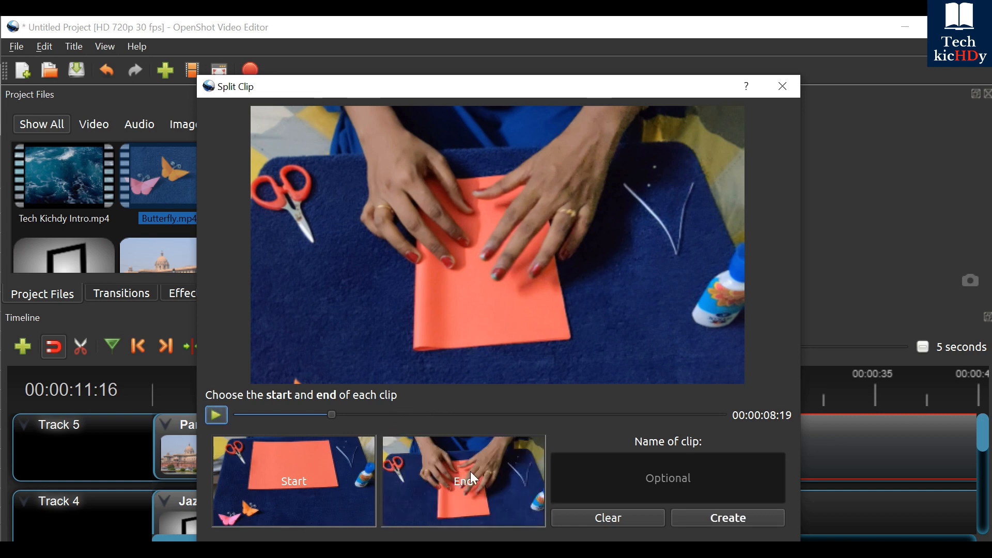
click(677, 479)
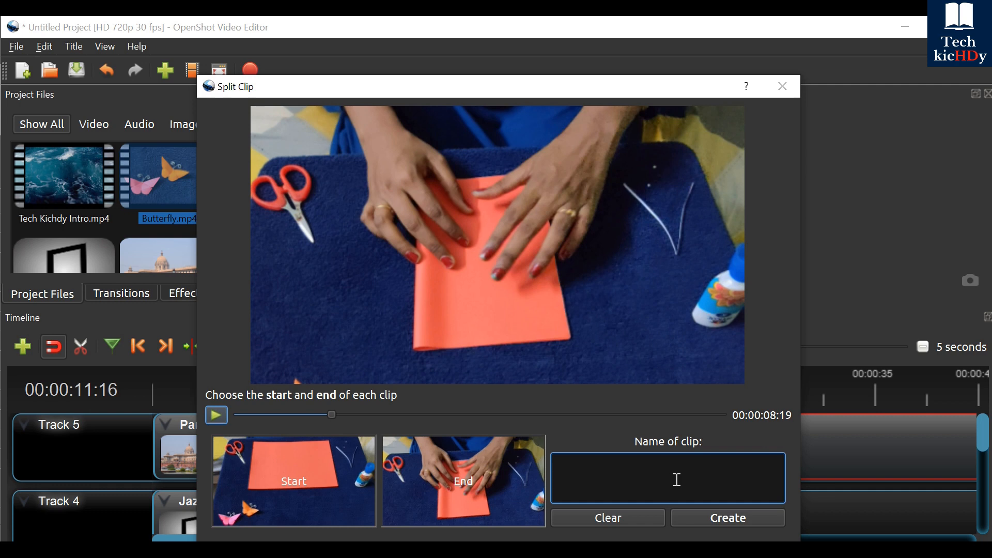
text(Split Clip Example)
click(726, 519)
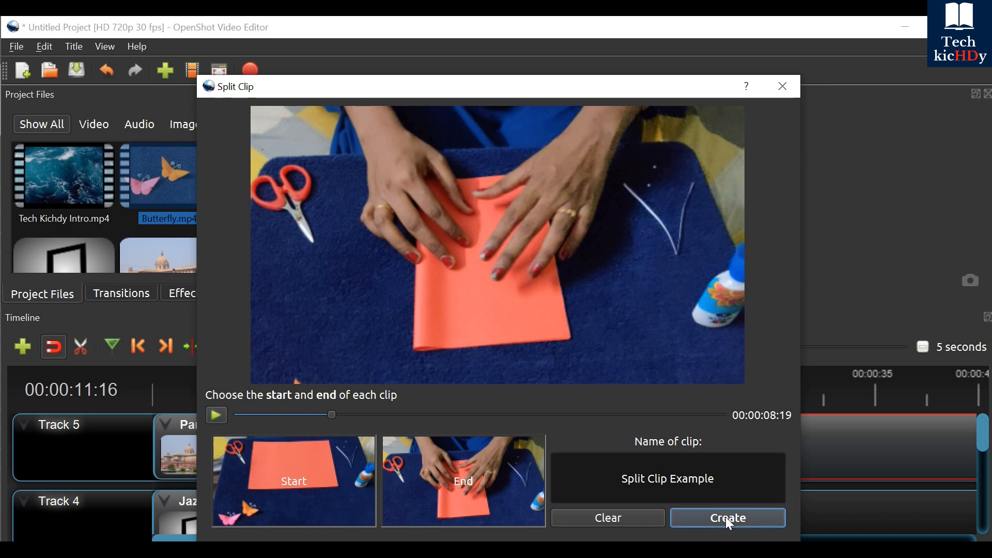
click(788, 88)
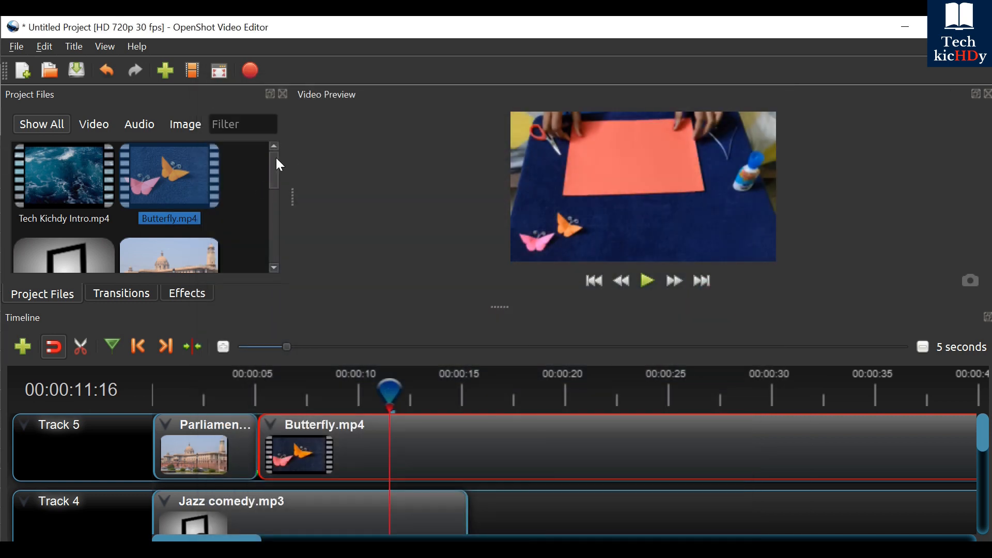
Replace the Butterfly.mp4 clip on Track 5 with Split Clip Example, placed directly after the Parliament clip
drag(276, 159, 269, 257)
click(66, 228)
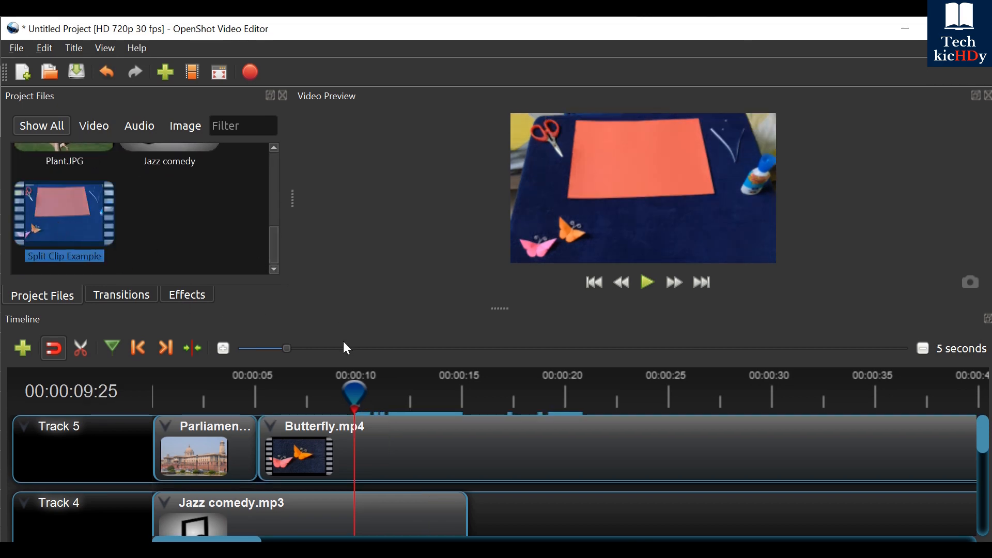
click(421, 439)
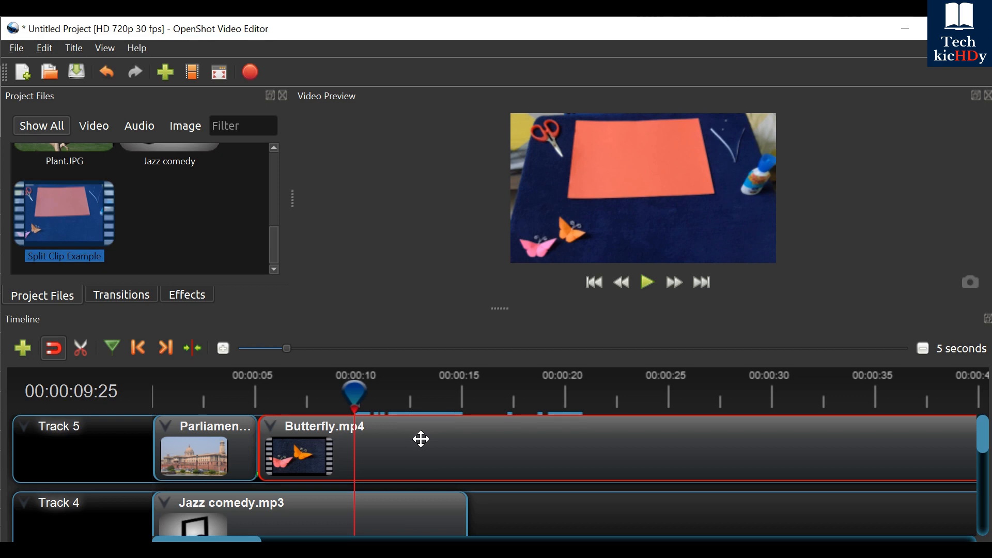
key(Delete)
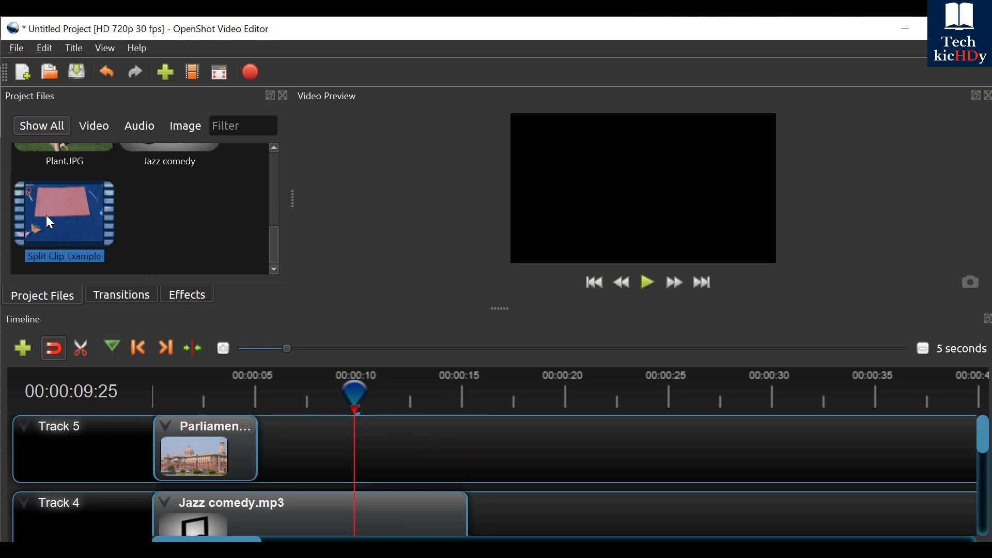
drag(46, 216, 252, 438)
Play the timeline from about 6 seconds to preview the split clip on Track 5, and pause playback past its end
drag(353, 393, 277, 390)
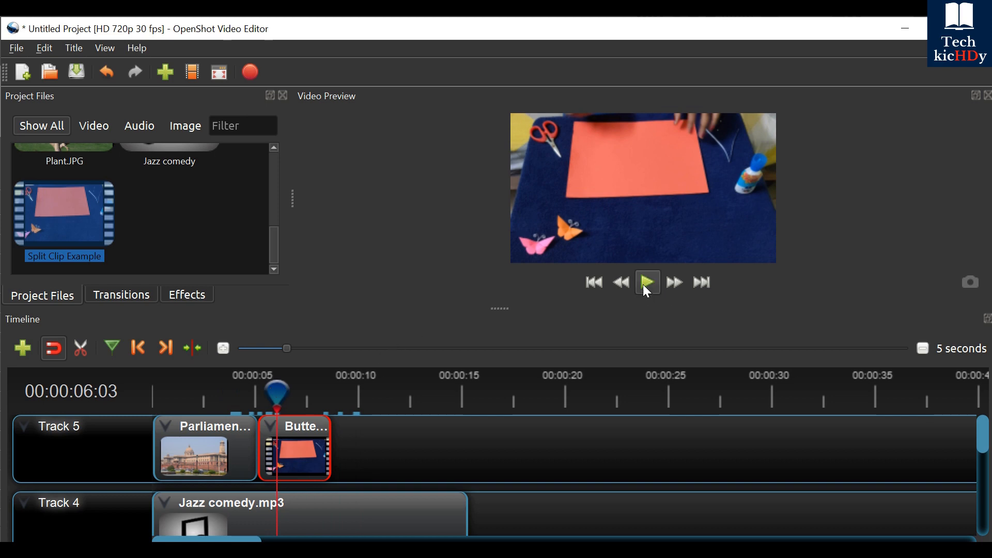
click(645, 281)
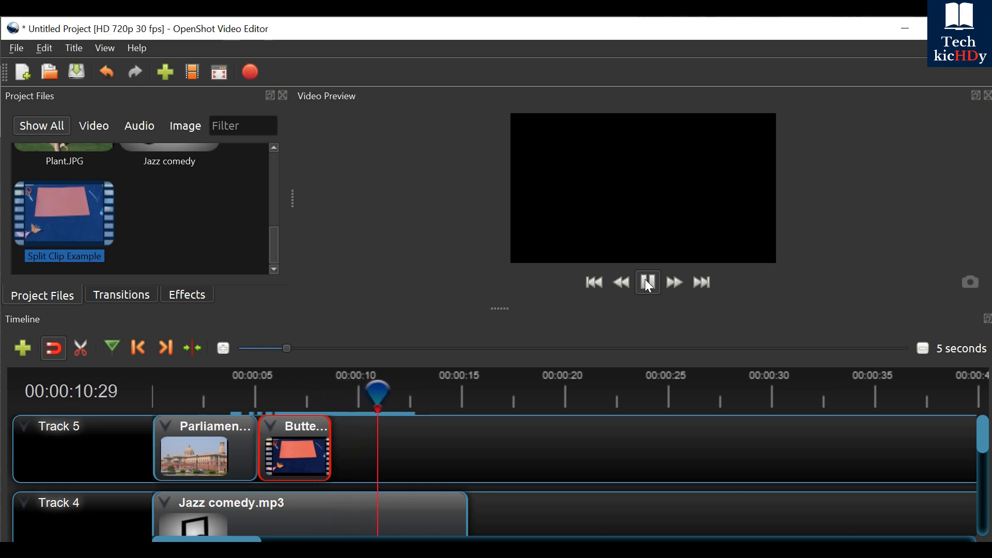
click(645, 279)
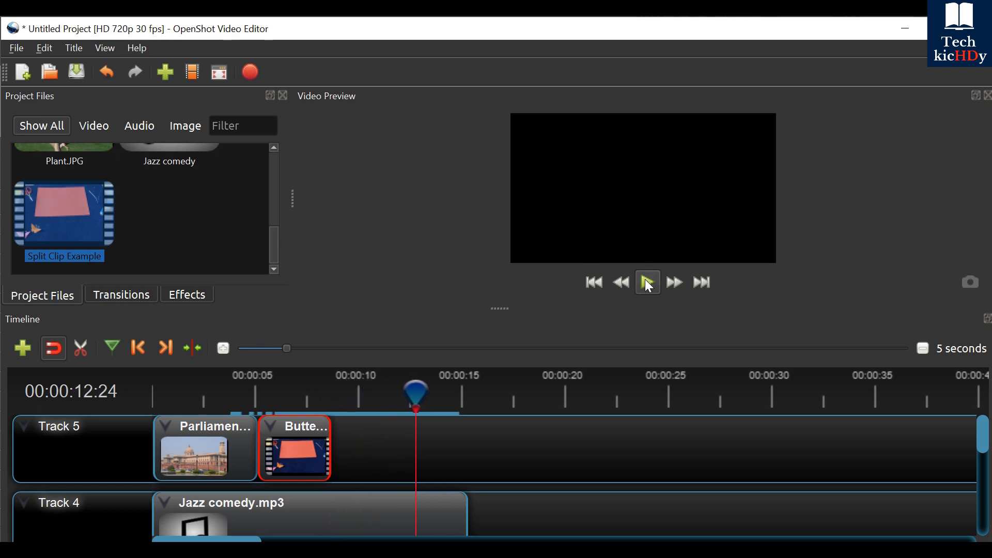
In the Excel topic list, fill the "Split Clip" cell with green and select the "Transition animations" cell
click(162, 249)
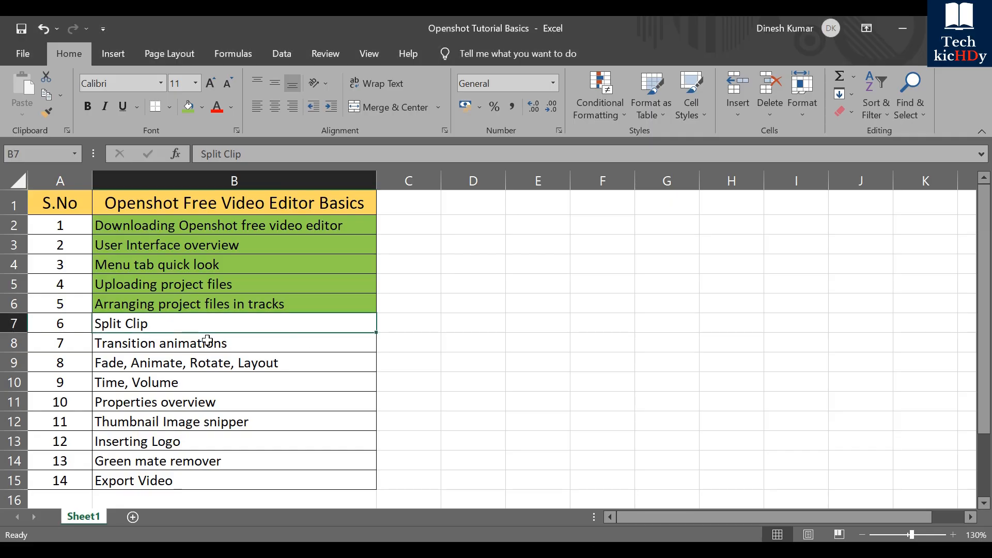
click(188, 106)
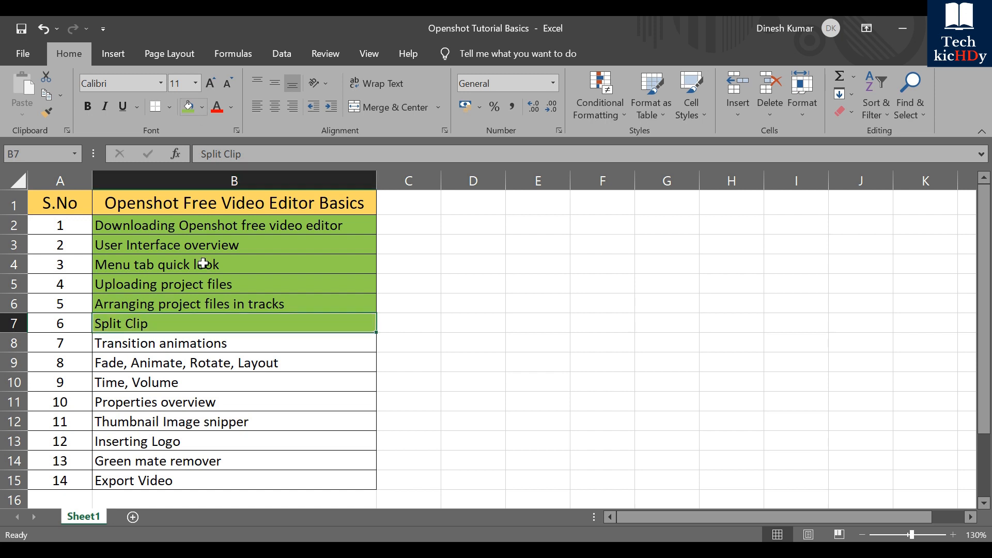
click(180, 343)
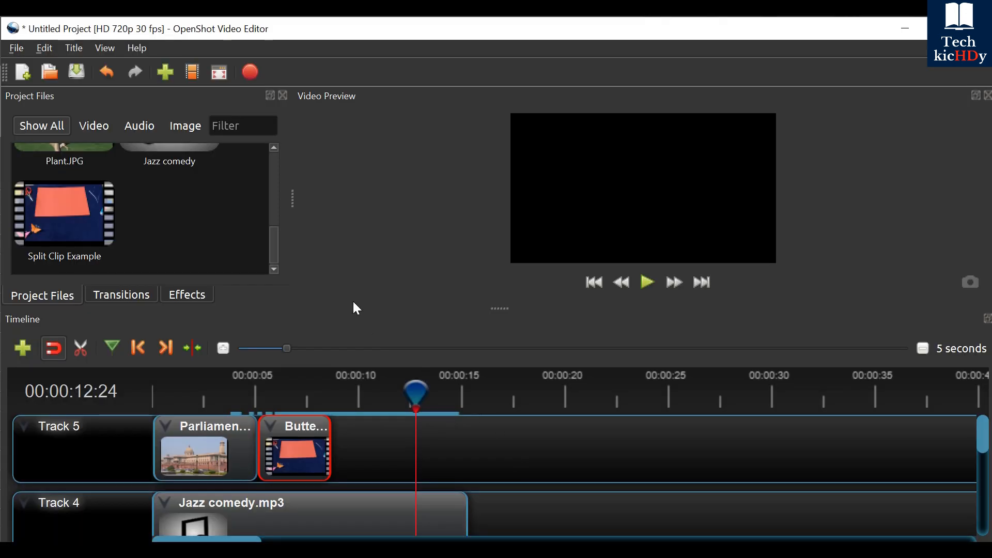
Switch to OpenShot and delete the Jazz comedy.mp3 clip from Track 4
click(275, 503)
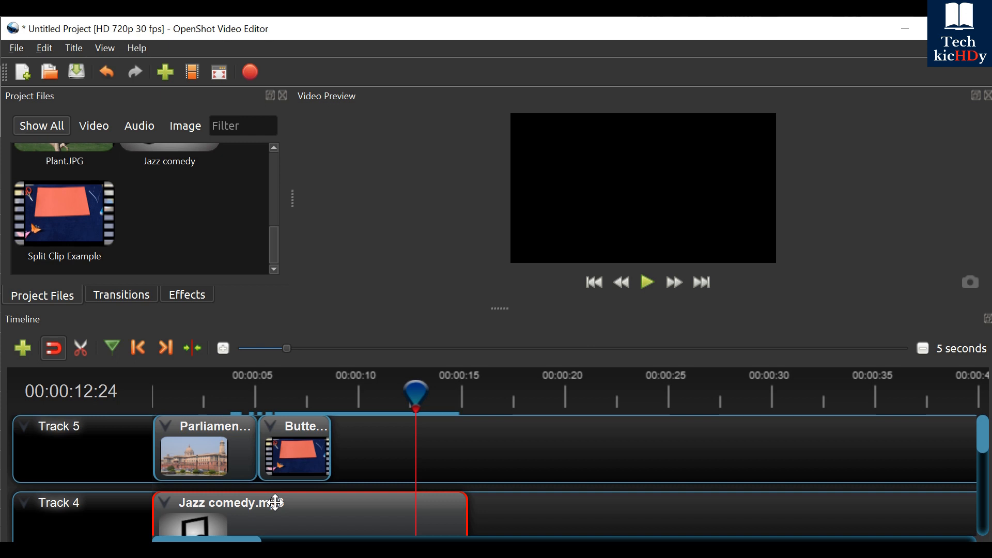
key(Delete)
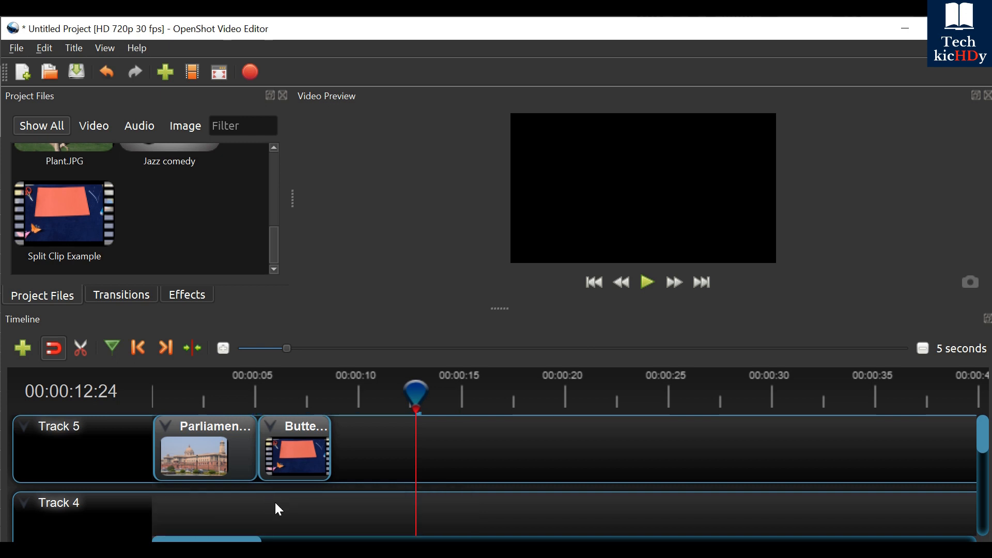
Overlap the split Butterfly clip about one second onto the end of the Parliament clip on Track 5 to create a transition
click(237, 460)
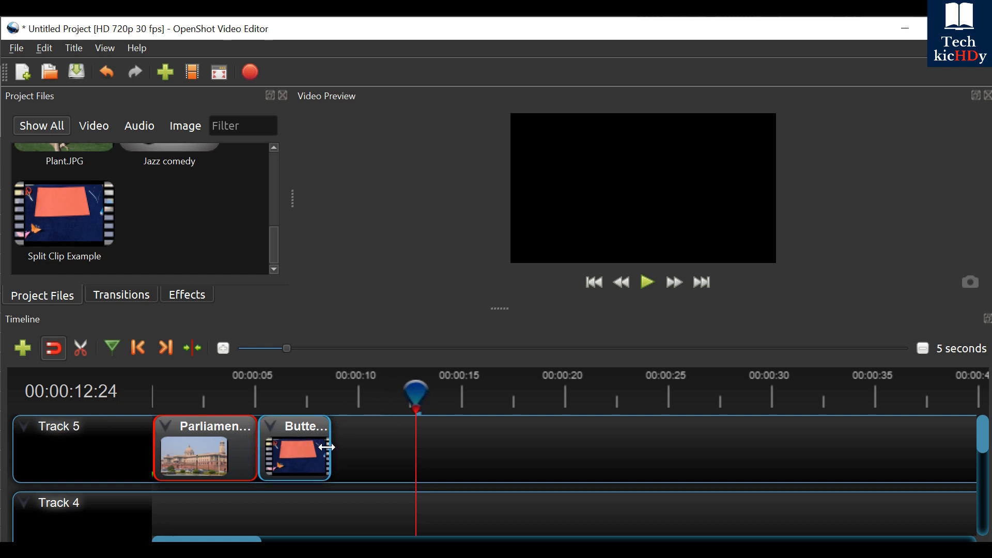
mouse_move(327, 447)
mouse_down()
mouse_move(347, 445)
mouse_move(329, 445)
mouse_up()
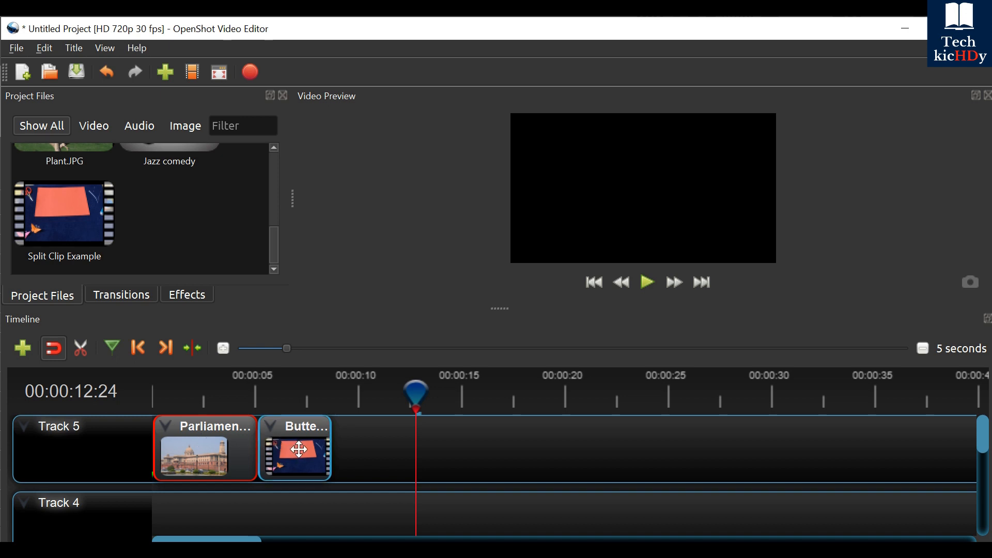
drag(299, 448, 278, 432)
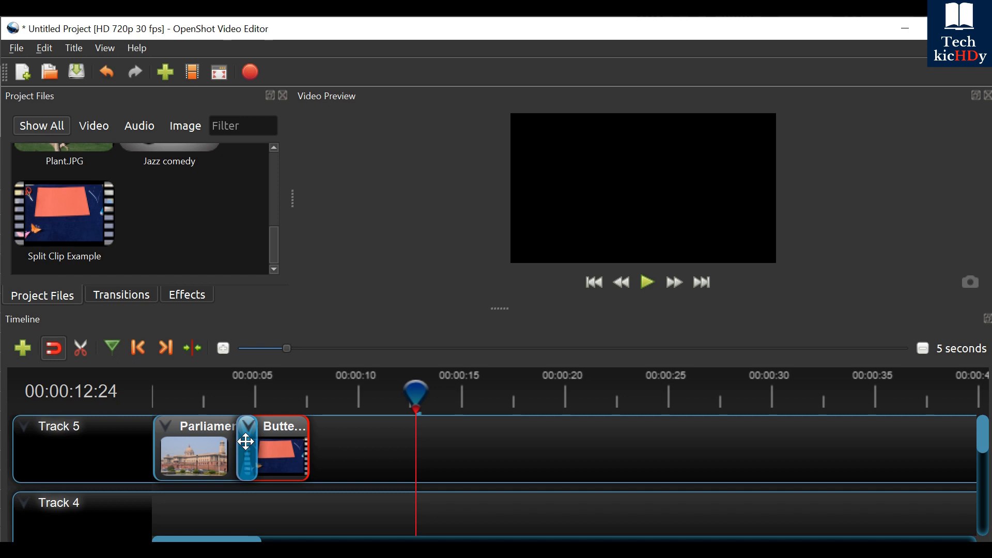
mouse_move(270, 445)
mouse_down()
mouse_move(257, 434)
mouse_move(277, 428)
mouse_up()
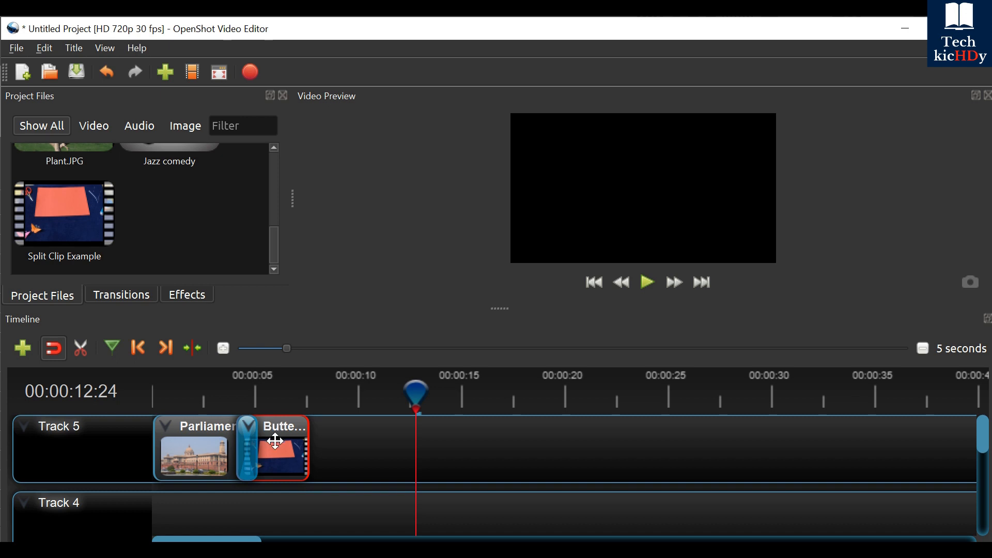
Play the timeline from the start through the transition between the two Track 5 clips, and pause playback
drag(416, 389, 155, 393)
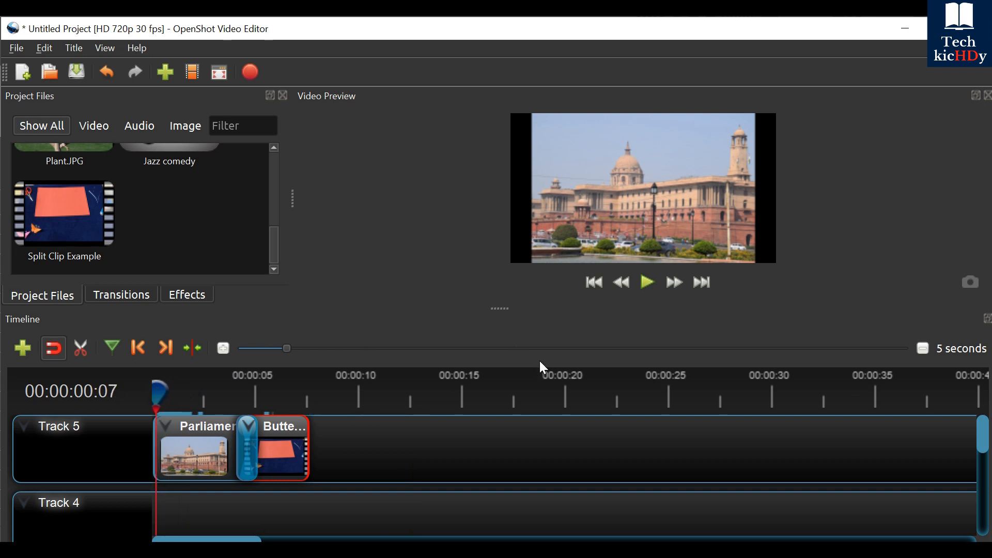
click(649, 285)
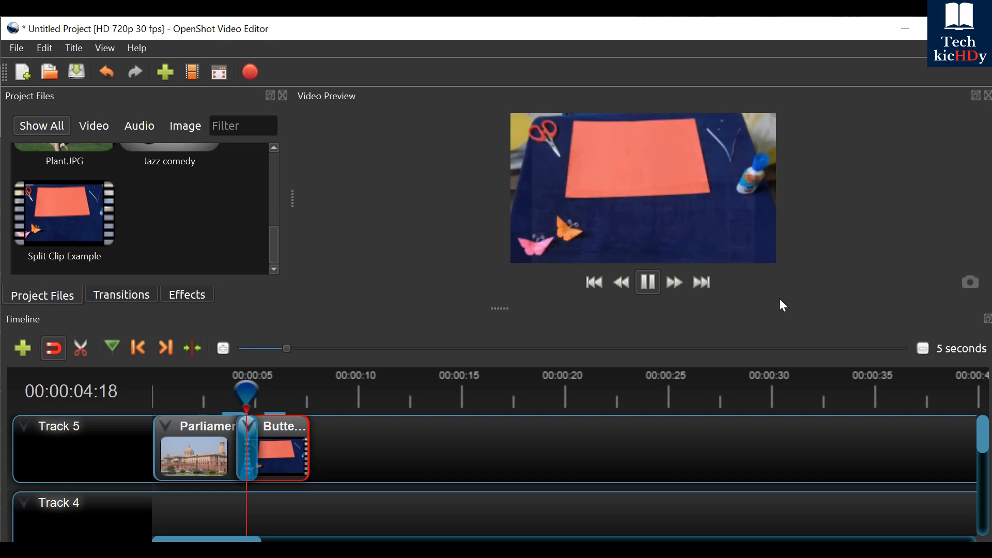
click(640, 287)
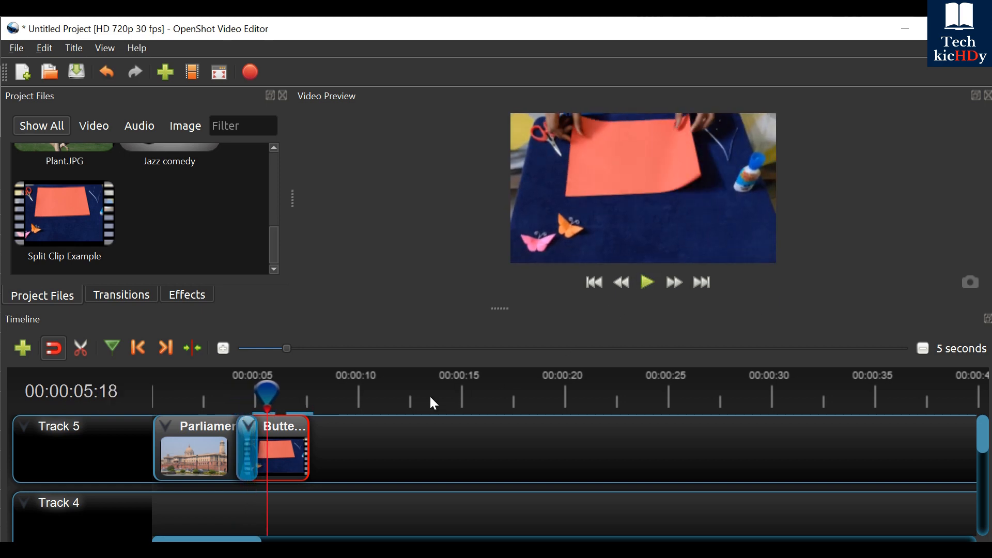
Remove the transition between the Track 5 clips and move the Butterfly clip back directly after the Parliament clip
click(248, 429)
right_click(250, 430)
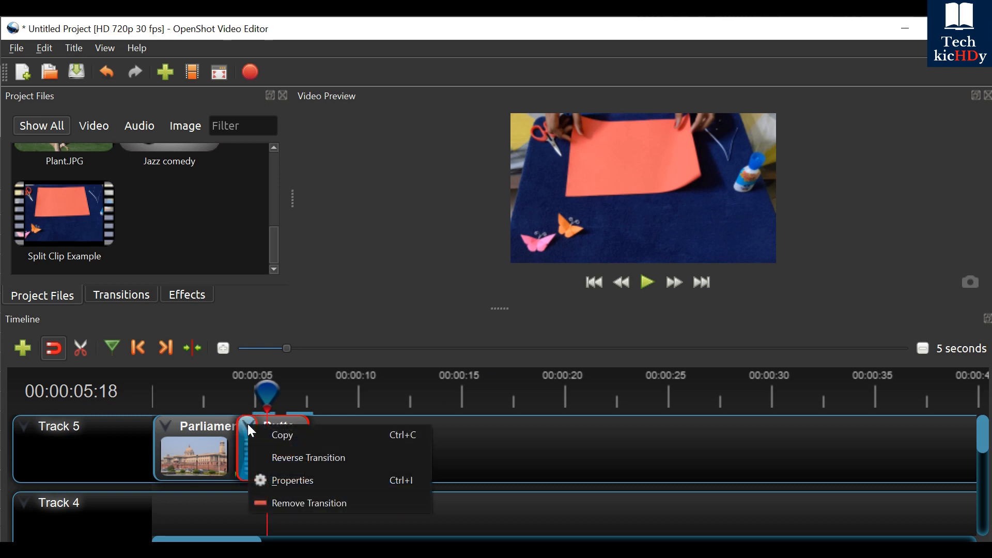
click(287, 503)
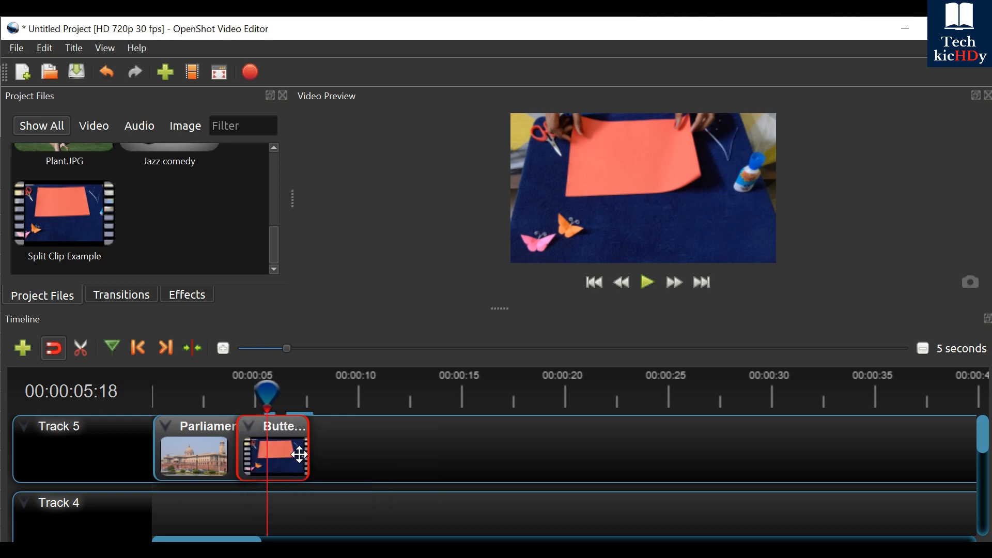
drag(299, 455, 321, 455)
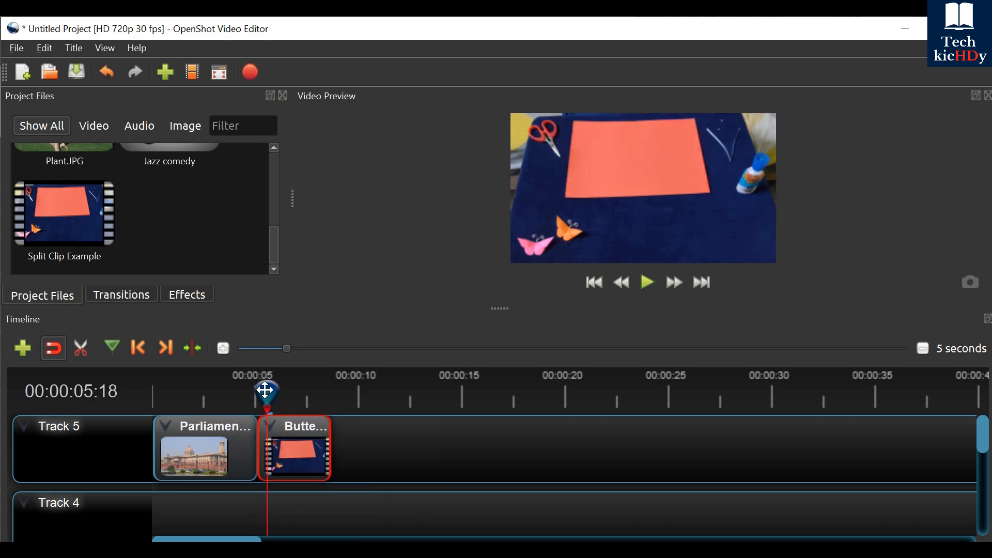
Play the timeline from about 4 seconds across the plain cut between the two Track 5 clips, and pause playback
drag(265, 390, 232, 391)
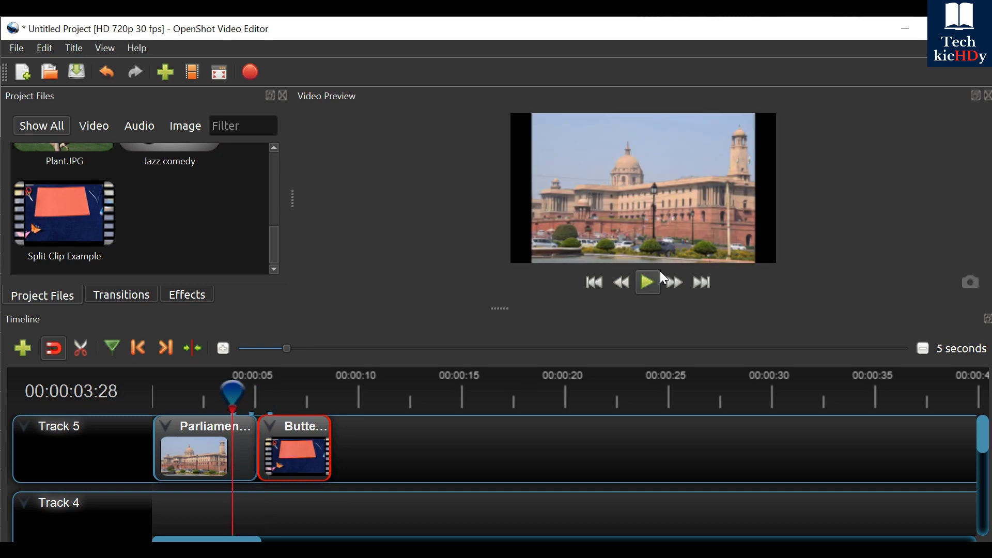
click(649, 282)
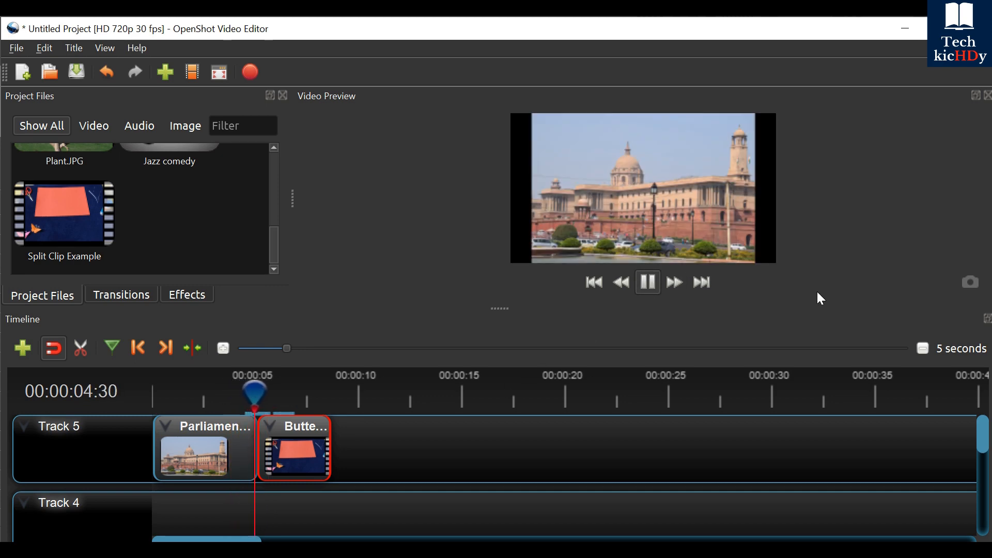
click(651, 282)
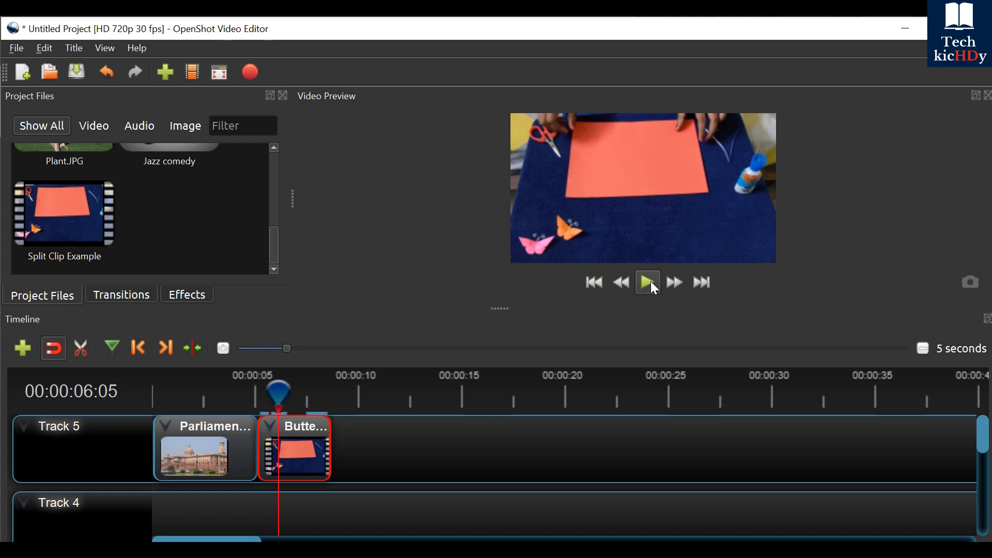
Overlap the Butterfly clip about one second onto the Parliament clip's end and play through the resulting transition from about 3 seconds
drag(299, 445, 278, 442)
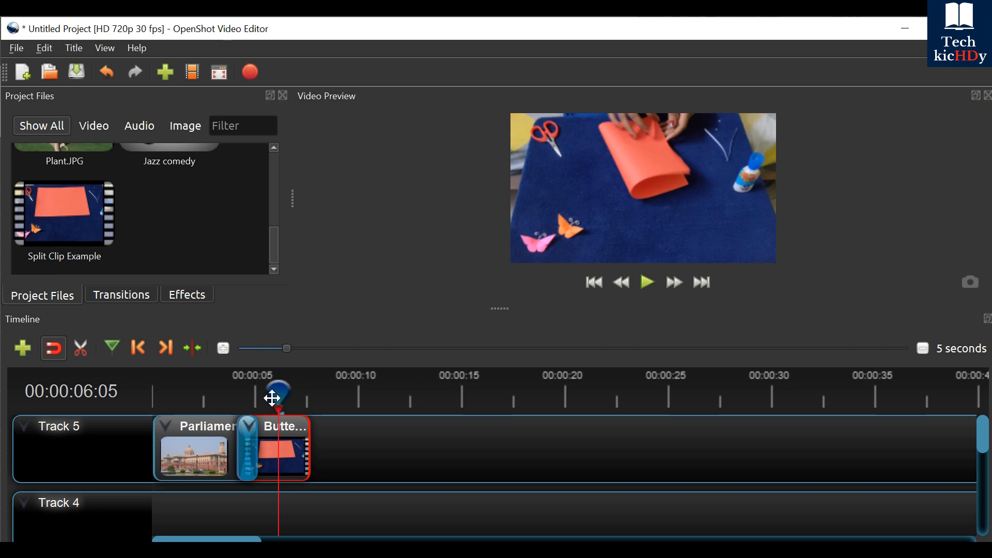
drag(279, 390, 221, 395)
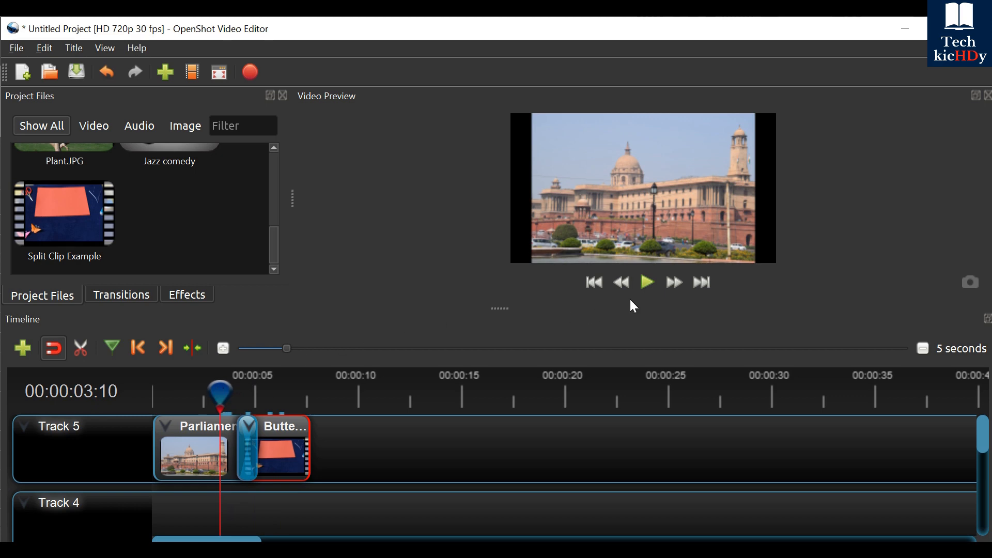
click(645, 291)
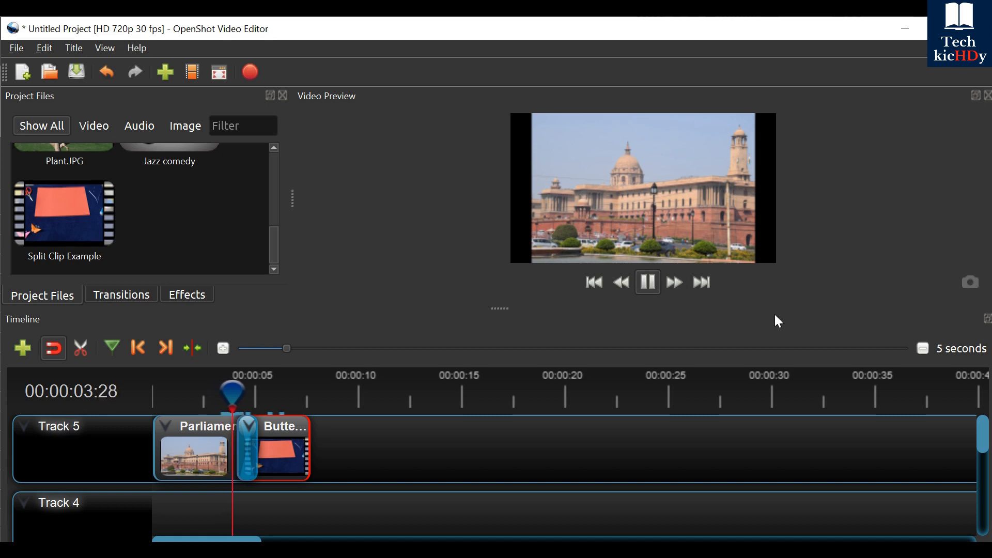
click(645, 292)
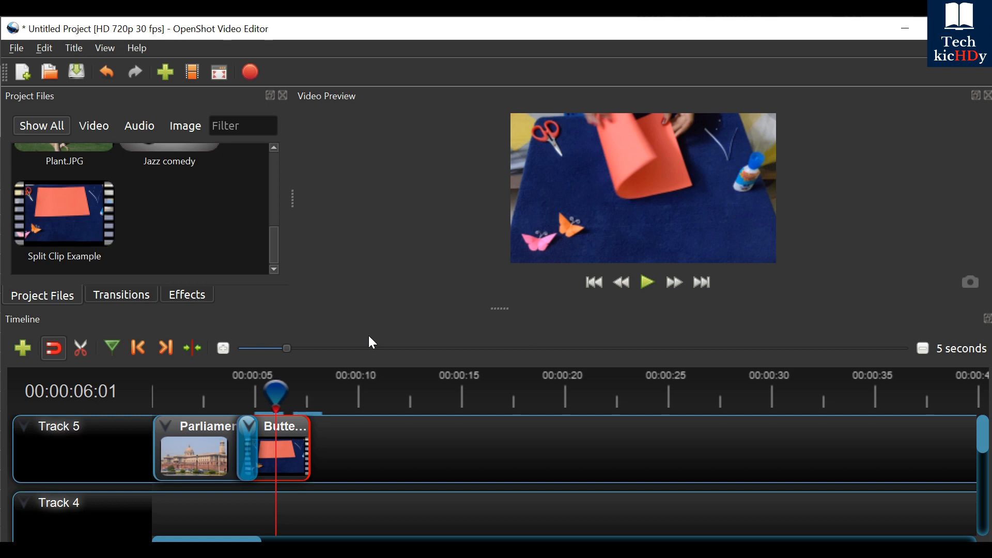
Remove the transition on Track 5 and place the Butterfly clip directly after the Parliament clip
click(249, 425)
right_click(247, 427)
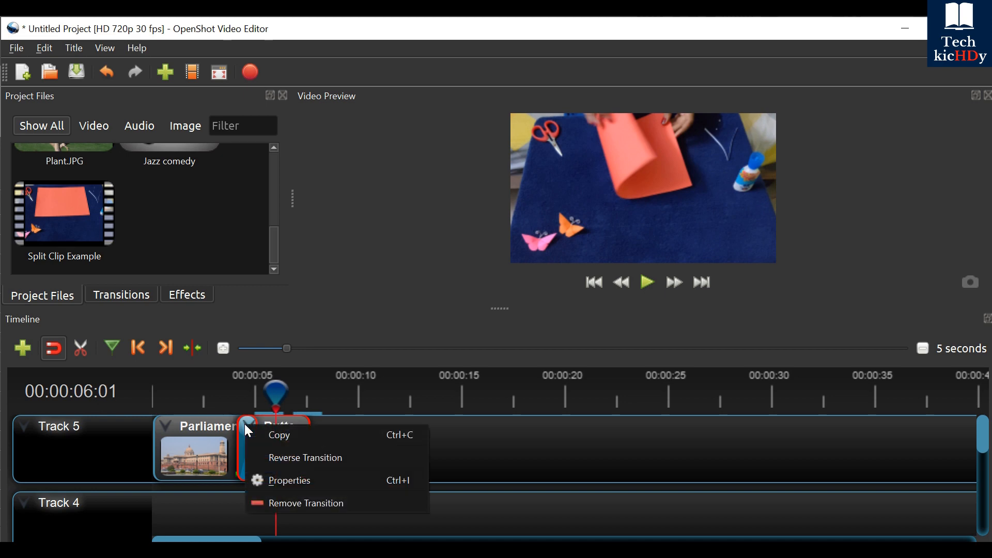
click(279, 502)
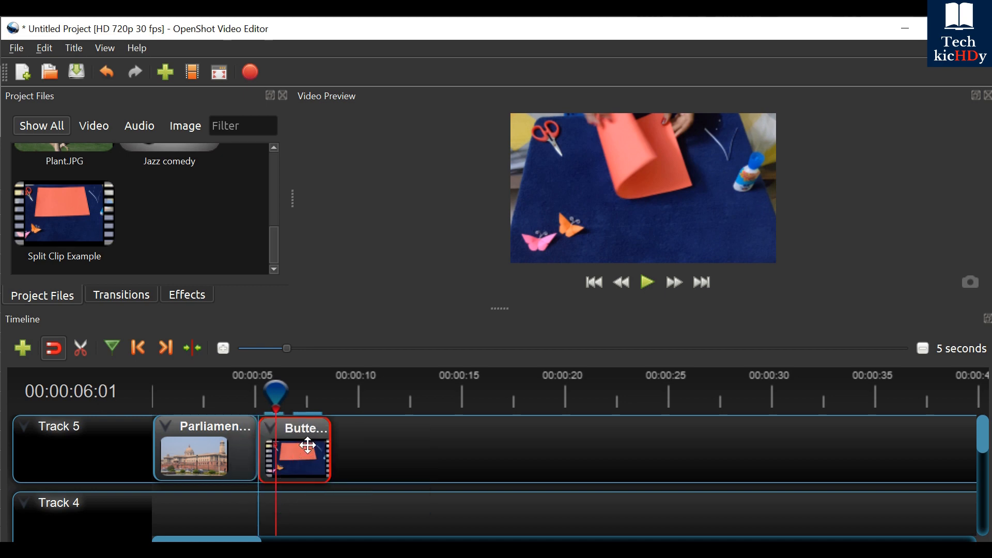
drag(307, 446, 308, 438)
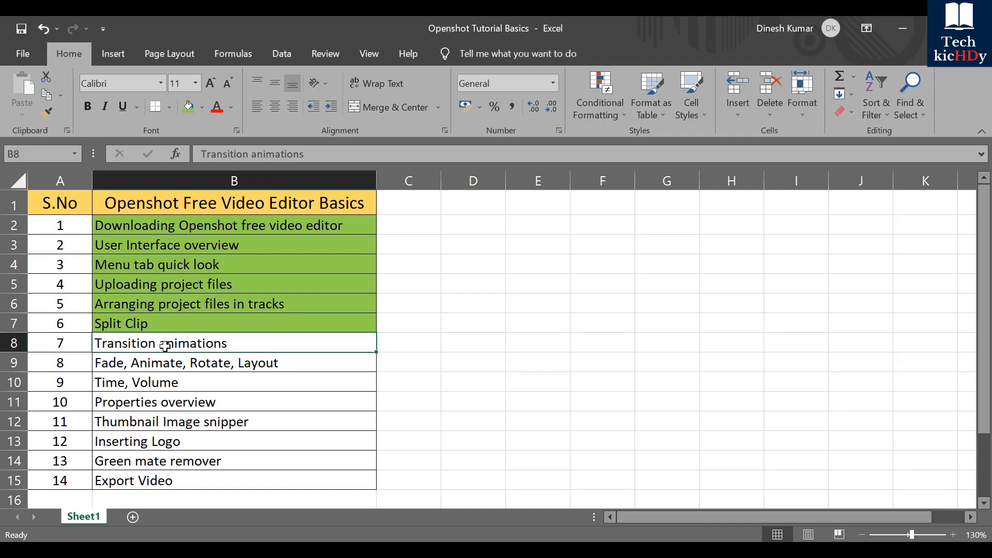
Switch to Excel, fill the "Transition animations" topic cell green, and select the "Fade, Animate, Rotate, Layout" topic
click(189, 110)
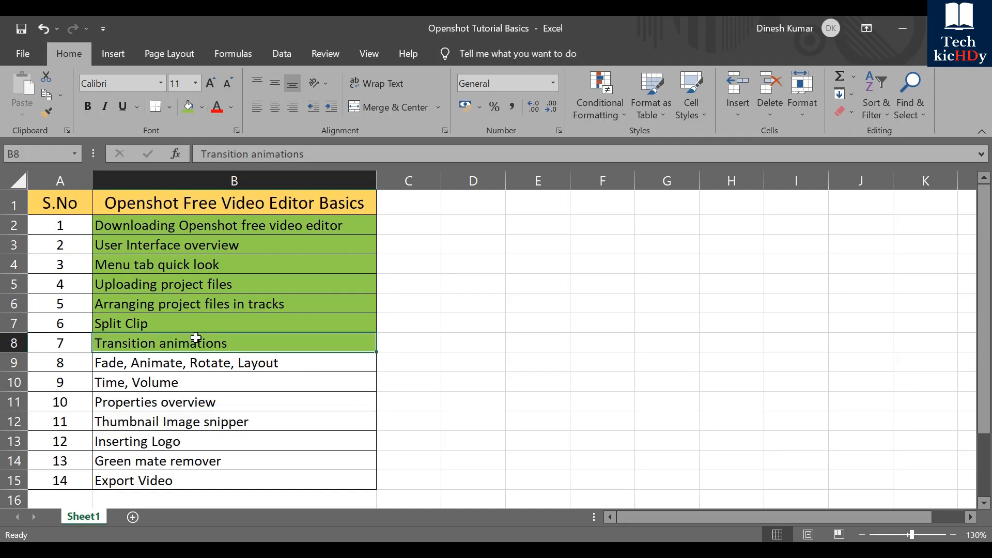
click(234, 364)
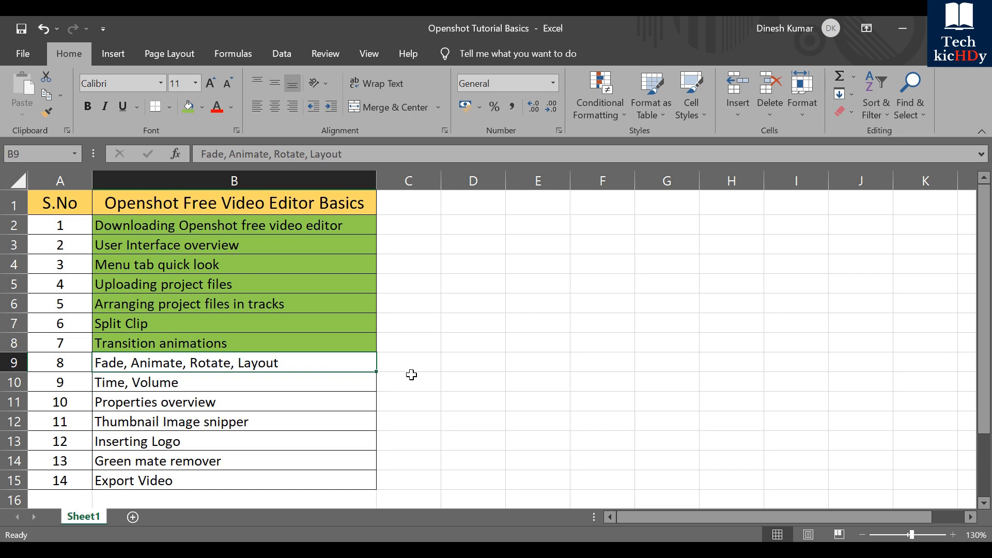
Switch to OpenShot and add the Jazz comedy audio file to the start of Track 4
key(alt+Tab)
drag(273, 236, 259, 218)
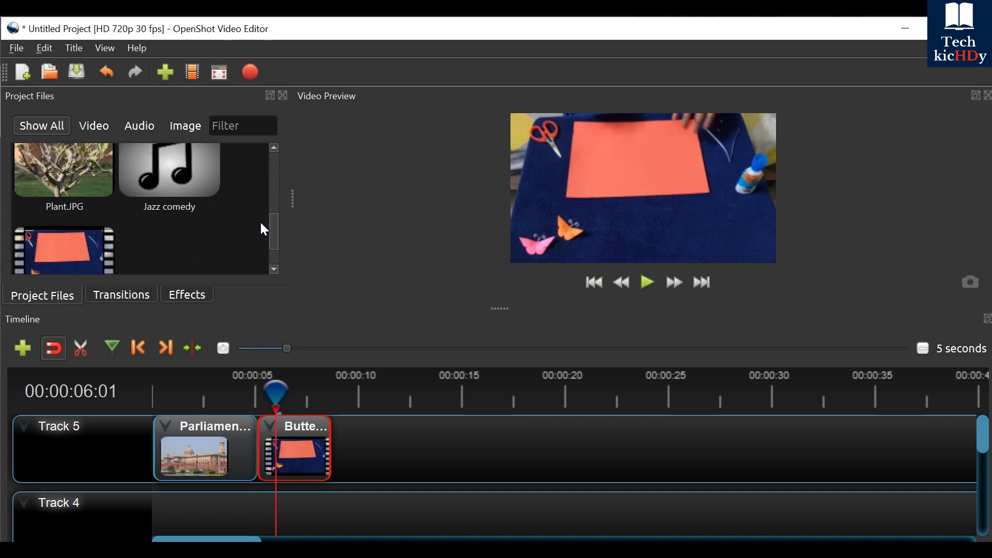
drag(184, 175, 151, 496)
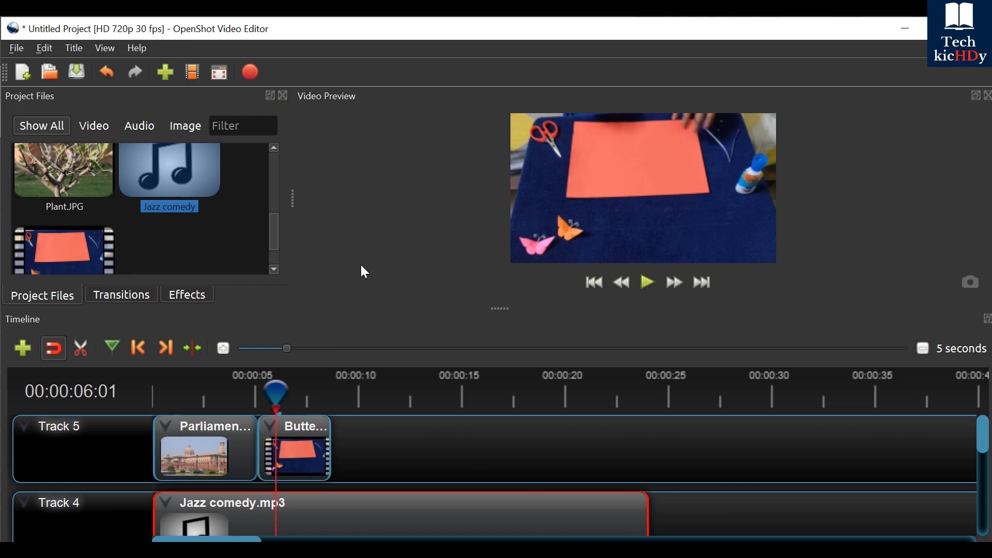
Look through the Butterfly clip's layout, rotate, animate and fade options, and apply Fade In (Slow) to the start of the clip
key(alt+Tab)
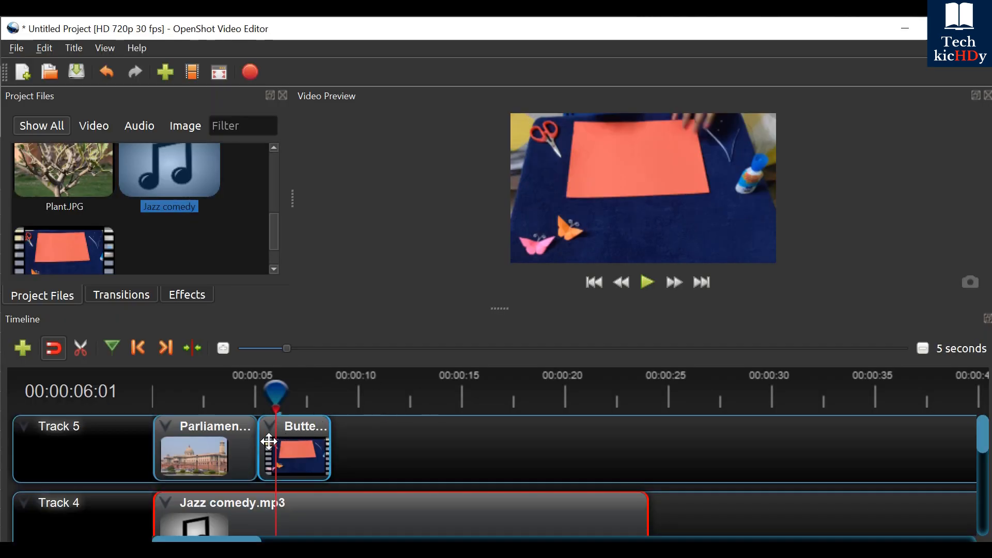
click(237, 443)
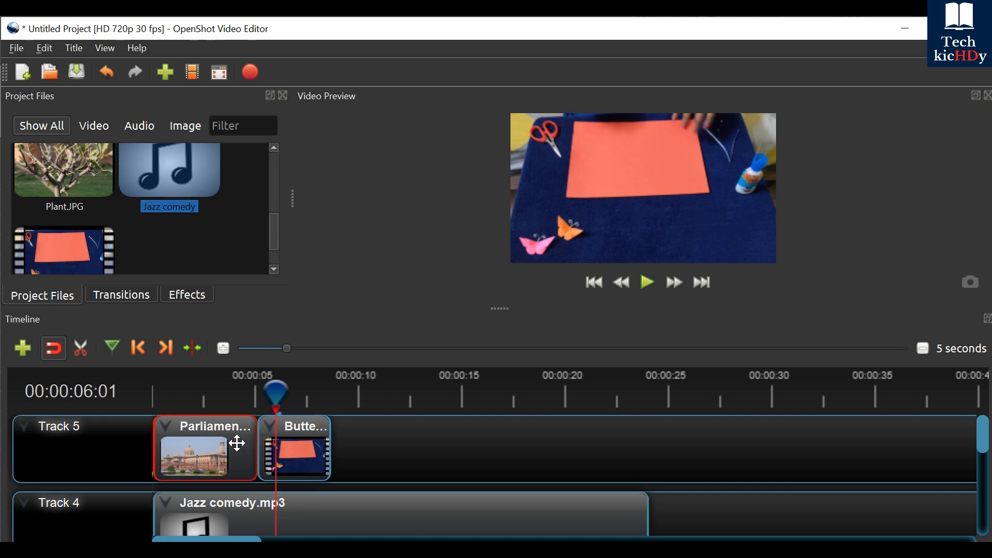
click(300, 443)
right_click(300, 445)
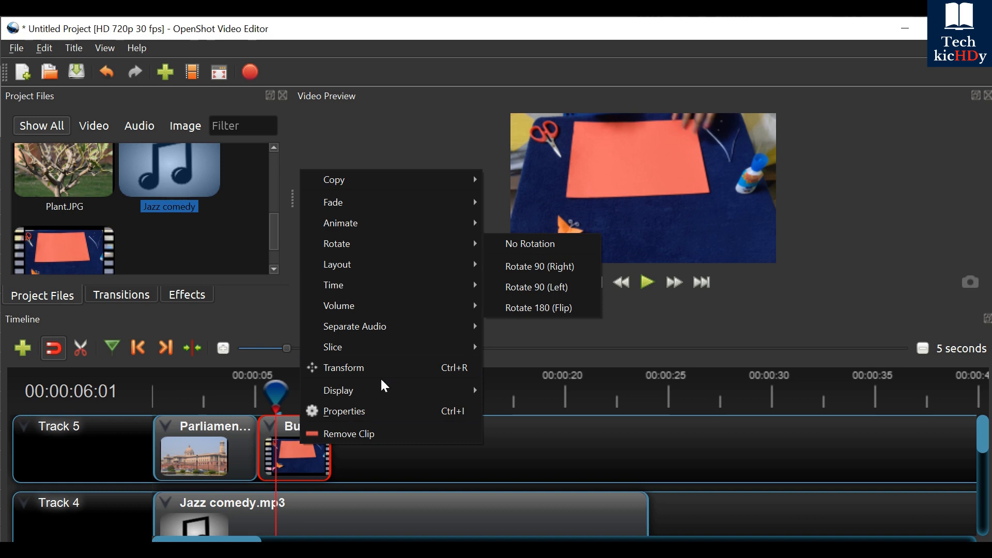
mouse_move(367, 264)
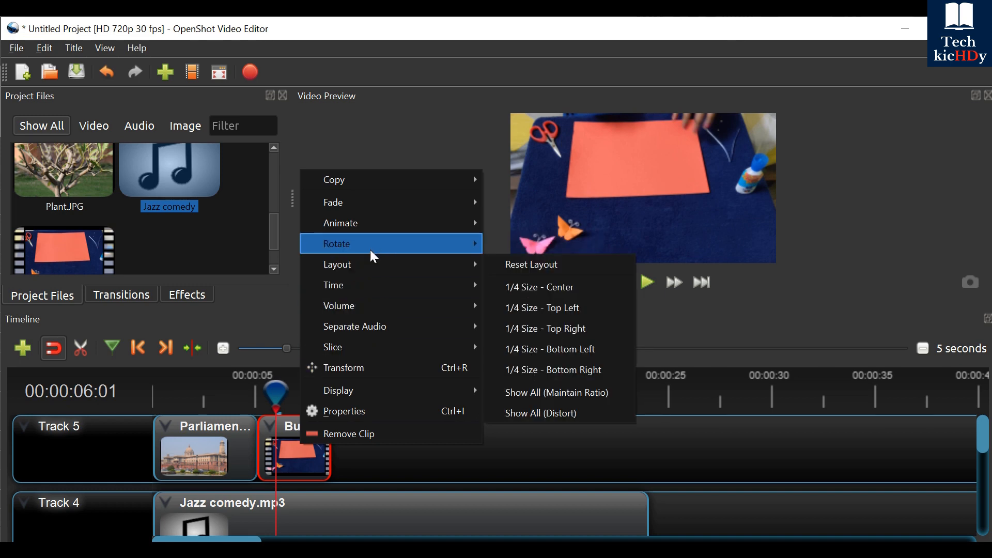
mouse_move(373, 244)
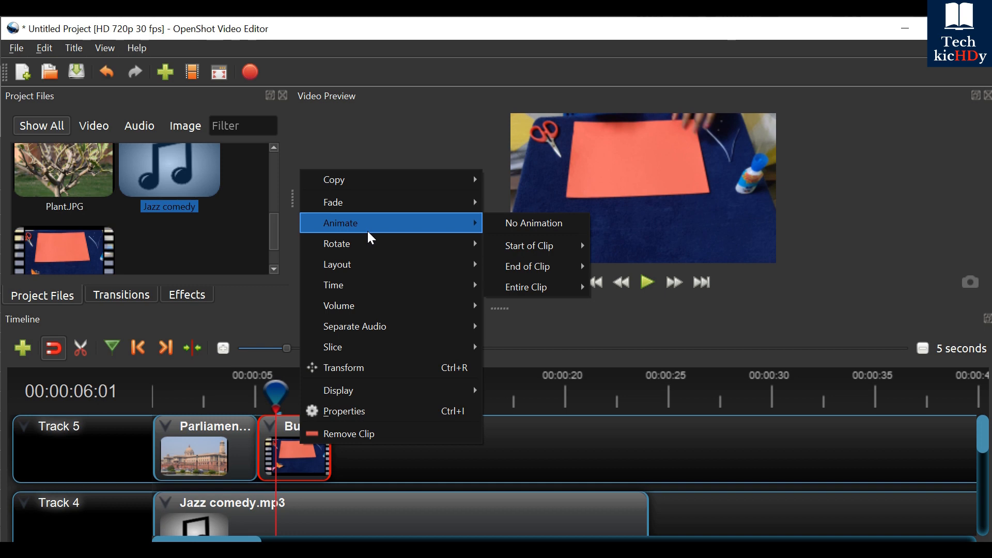
mouse_move(388, 201)
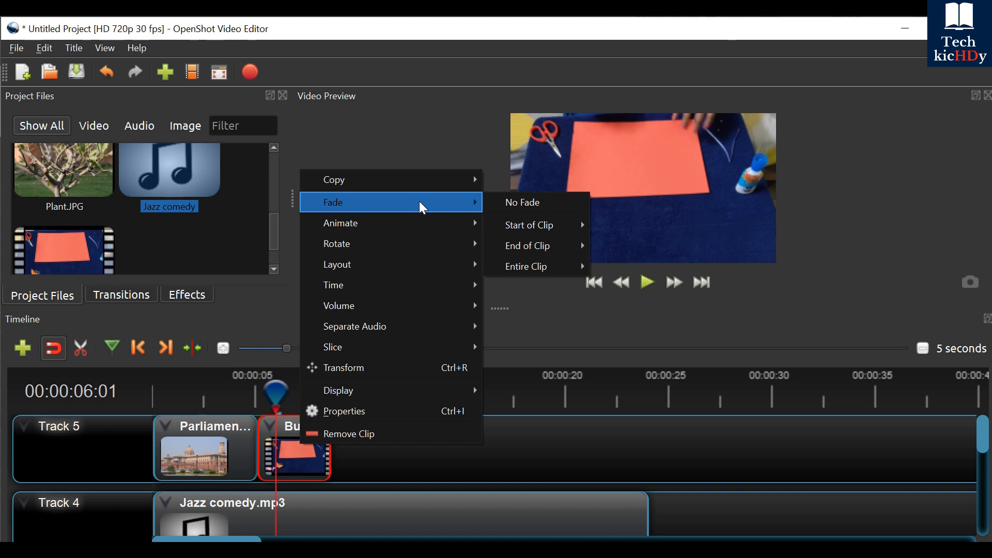
mouse_move(543, 272)
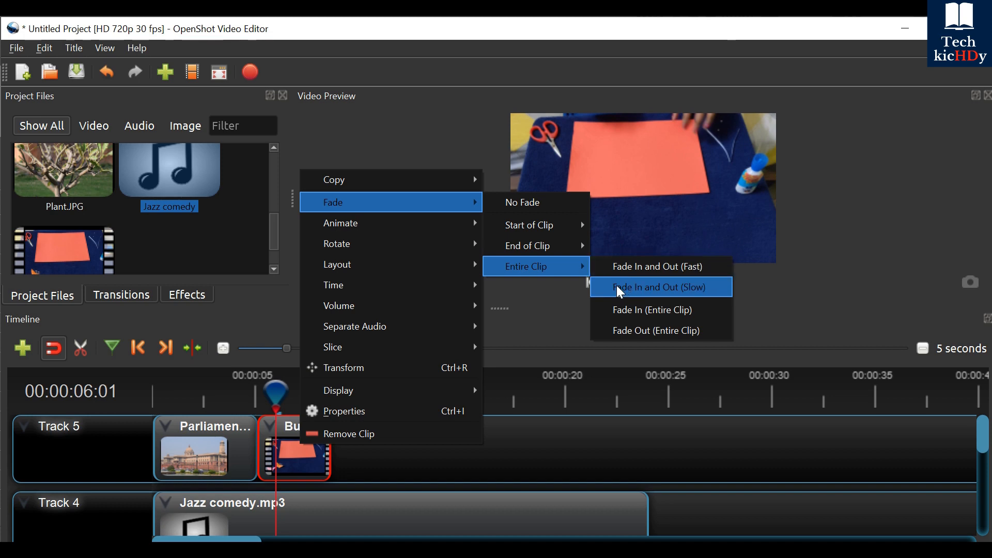
mouse_move(548, 231)
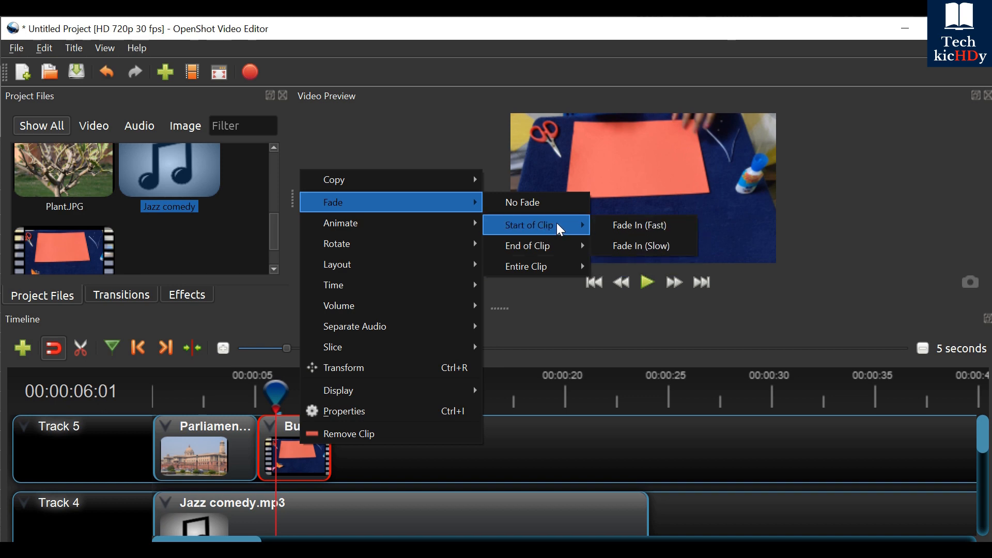
click(627, 249)
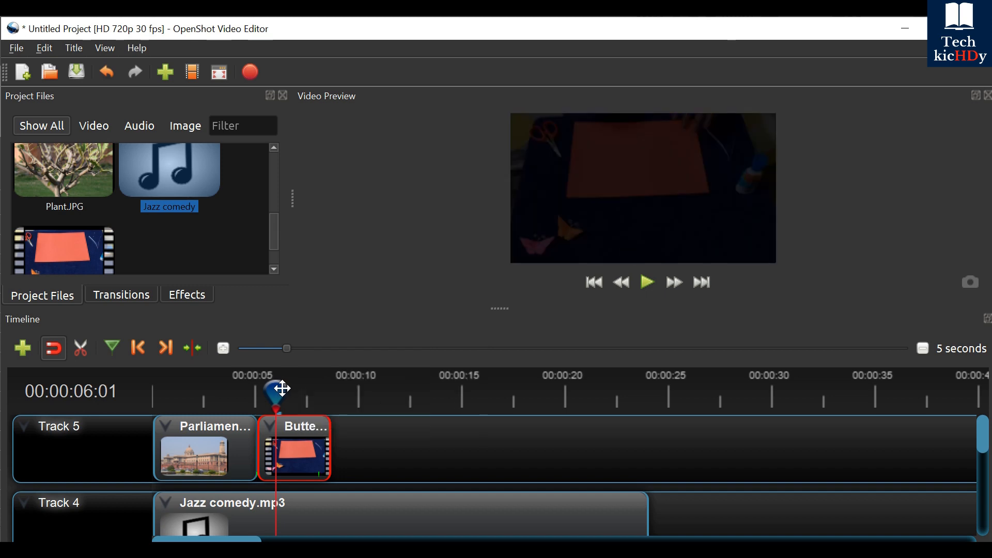
Play the timeline from about 3 seconds to review the slow fade-in on the Butterfly clip, and pause playback
drag(281, 388, 219, 390)
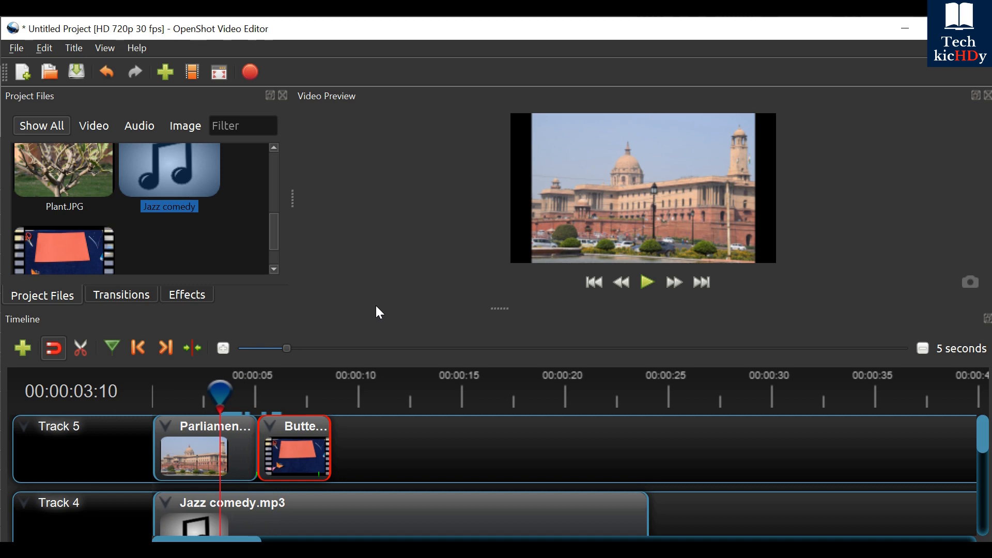
click(646, 284)
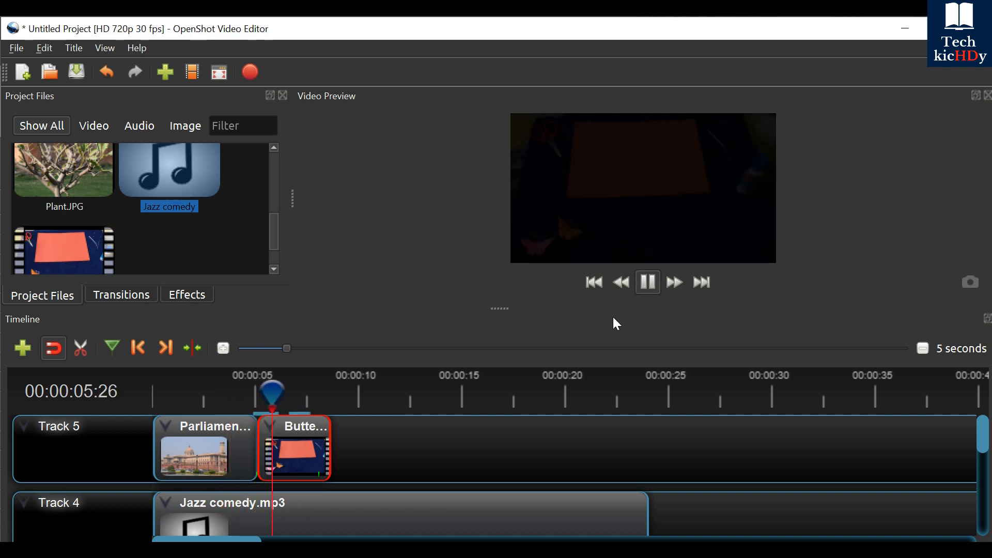
click(647, 283)
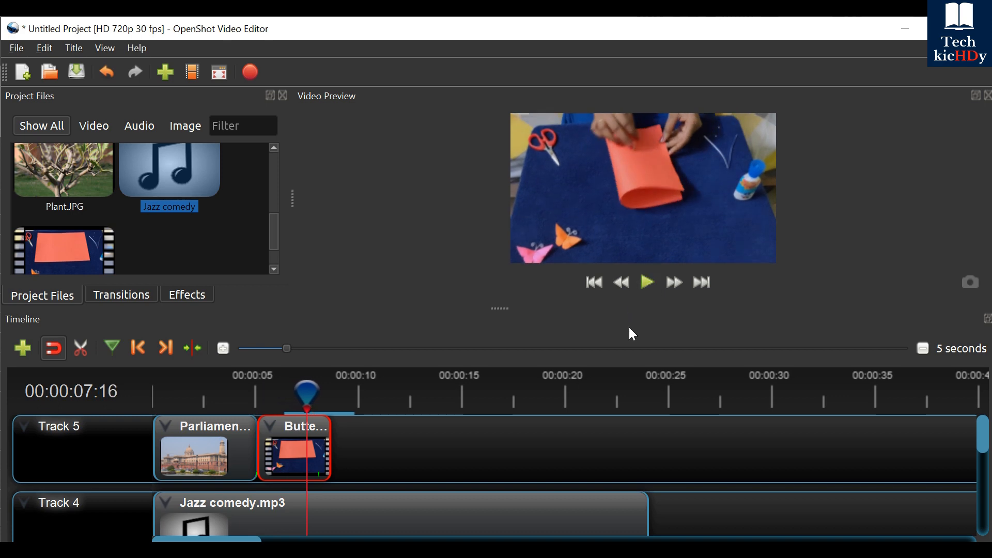
Apply Fade In (Fast) to the start of the Butterfly clip and play back from before the clip to review it
right_click(292, 444)
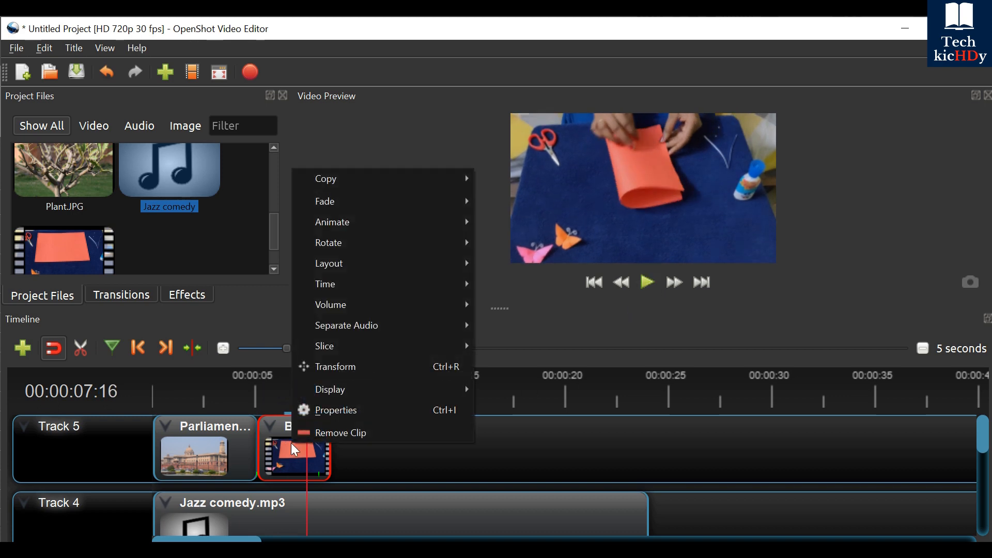
mouse_move(506, 226)
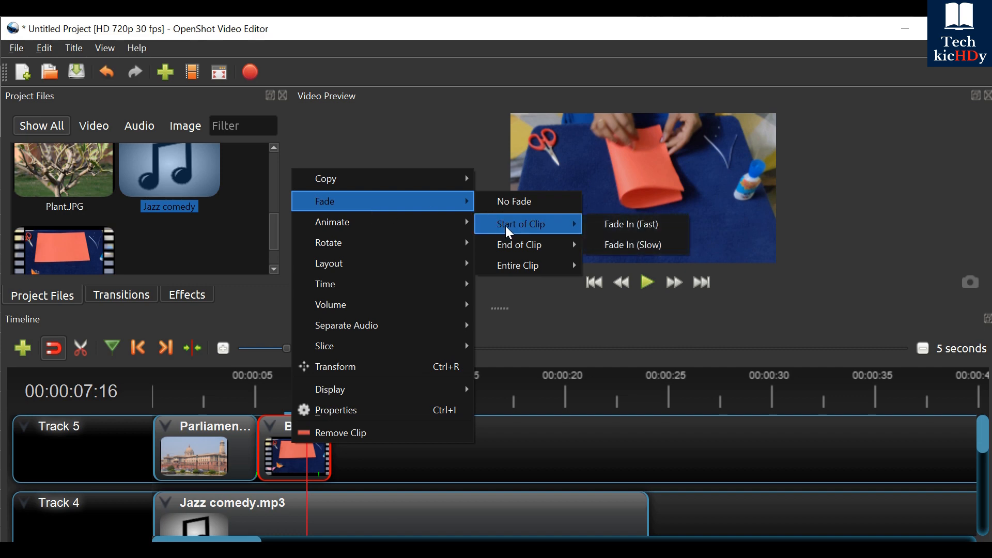
click(628, 224)
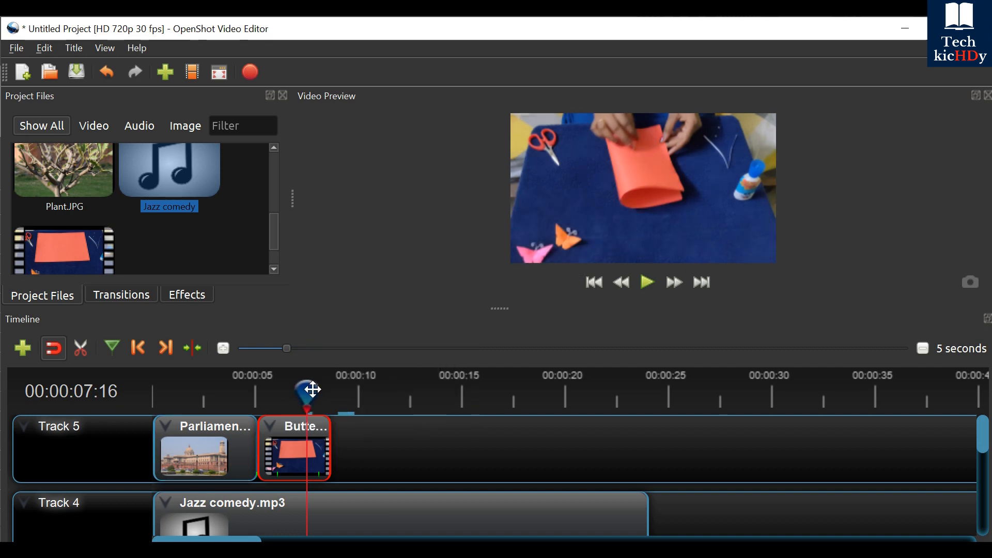
drag(310, 392, 226, 393)
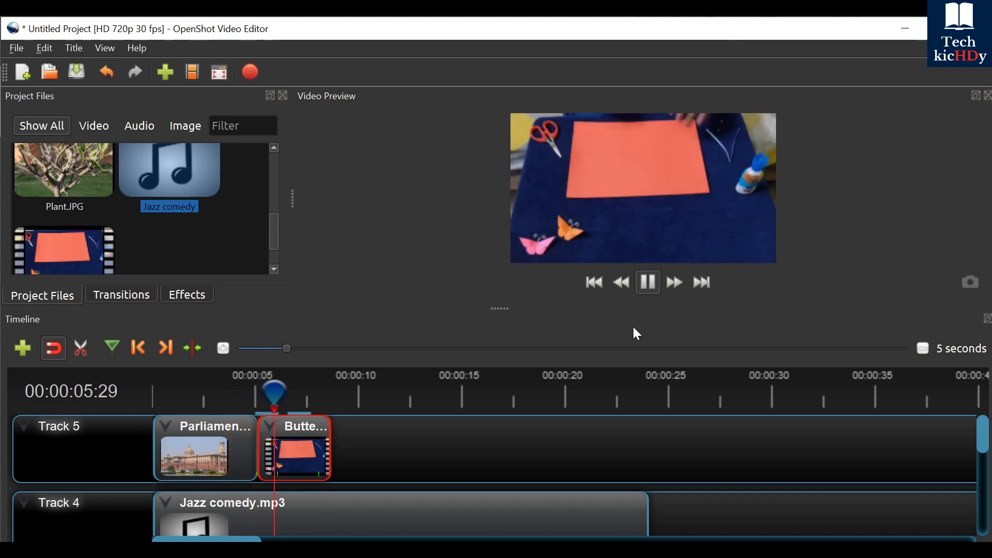
click(648, 283)
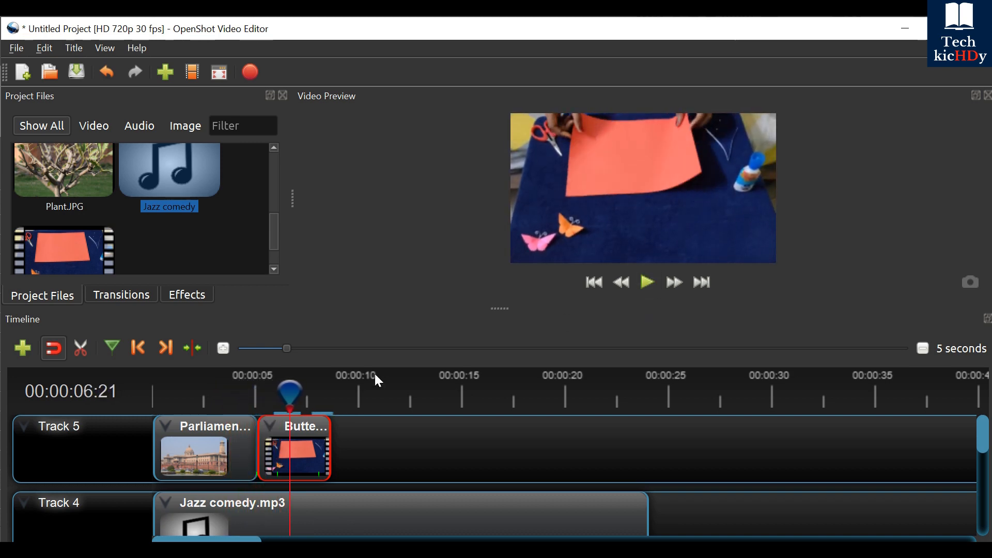
Apply Fade In and Out (Slow) to the entire Butterfly clip and move the playhead back to about 3 seconds
right_click(271, 439)
mouse_move(354, 196)
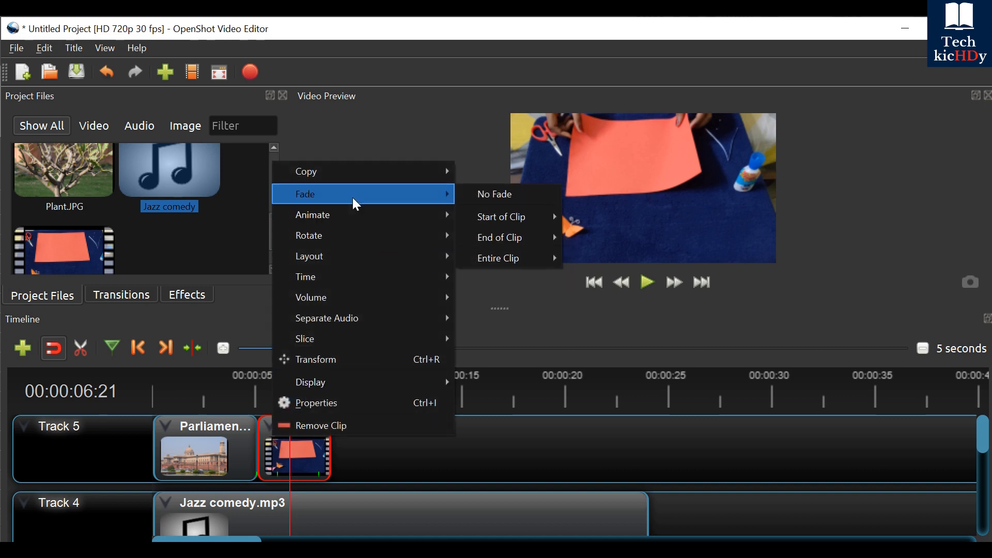
mouse_move(500, 258)
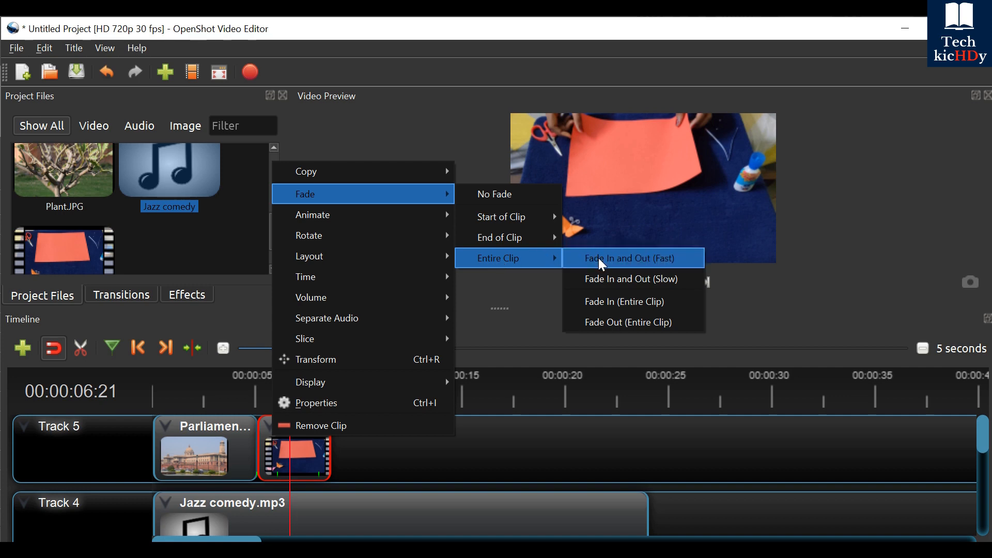
click(604, 277)
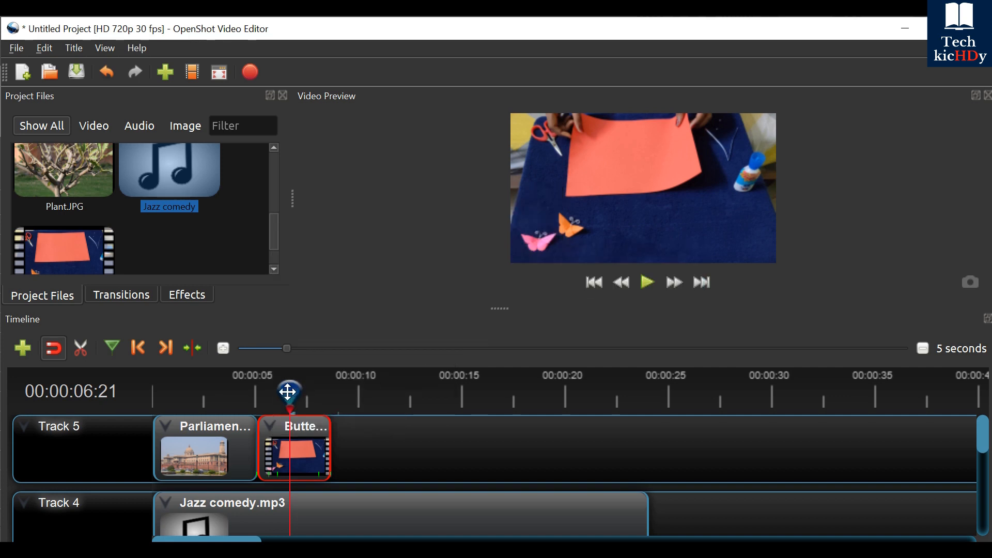
drag(288, 393, 215, 390)
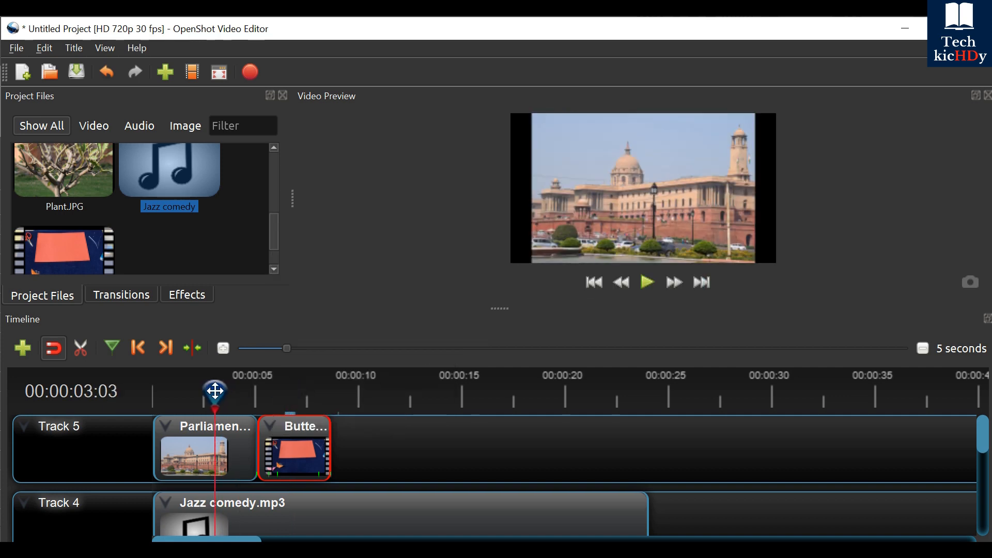
Play the timeline from about 3 seconds to past the Butterfly clip's end to review its slow fade in and out, and pause playback
click(648, 284)
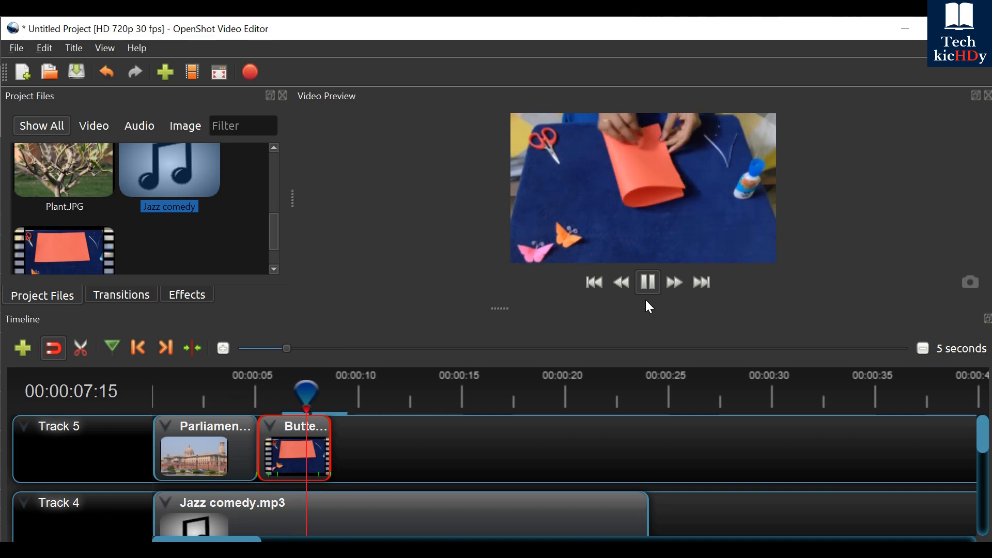
click(648, 284)
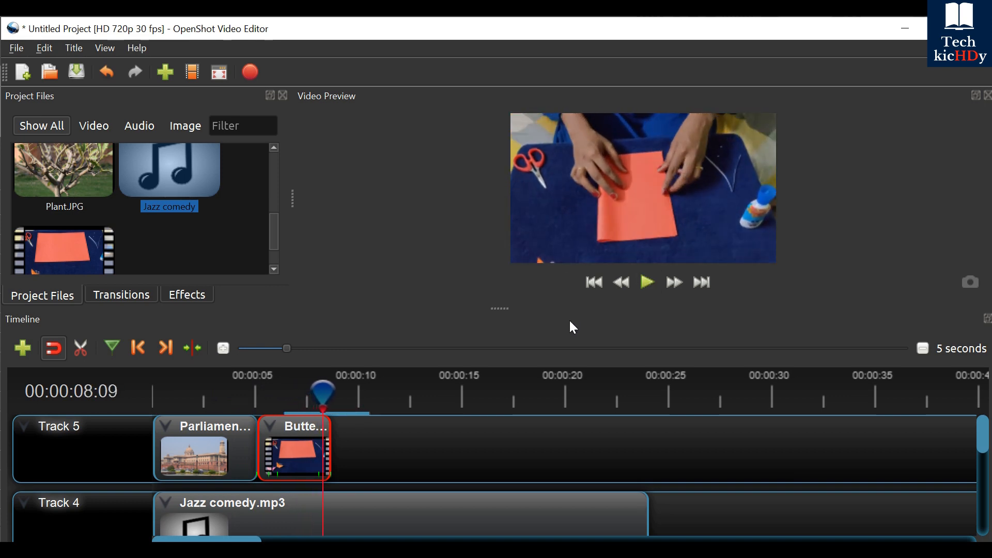
click(644, 284)
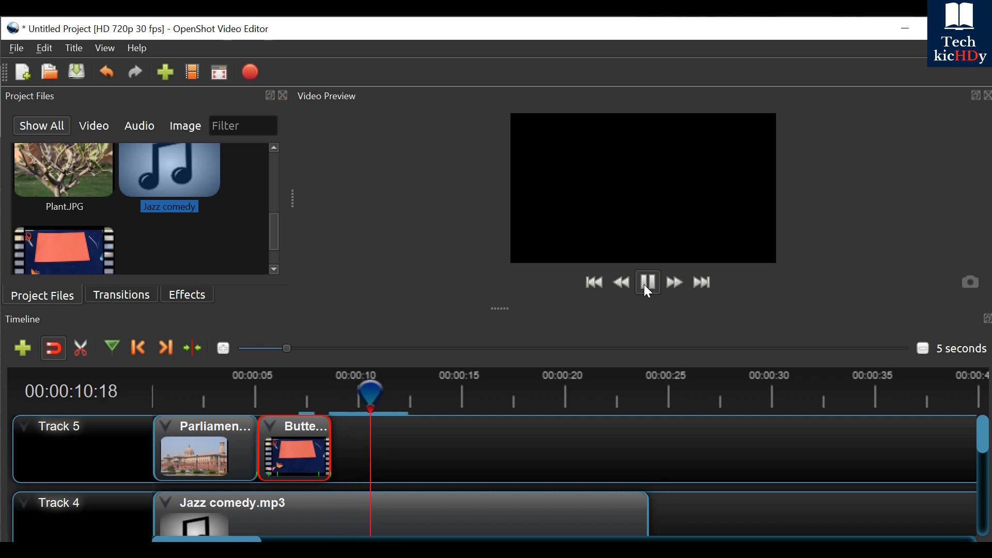
click(645, 286)
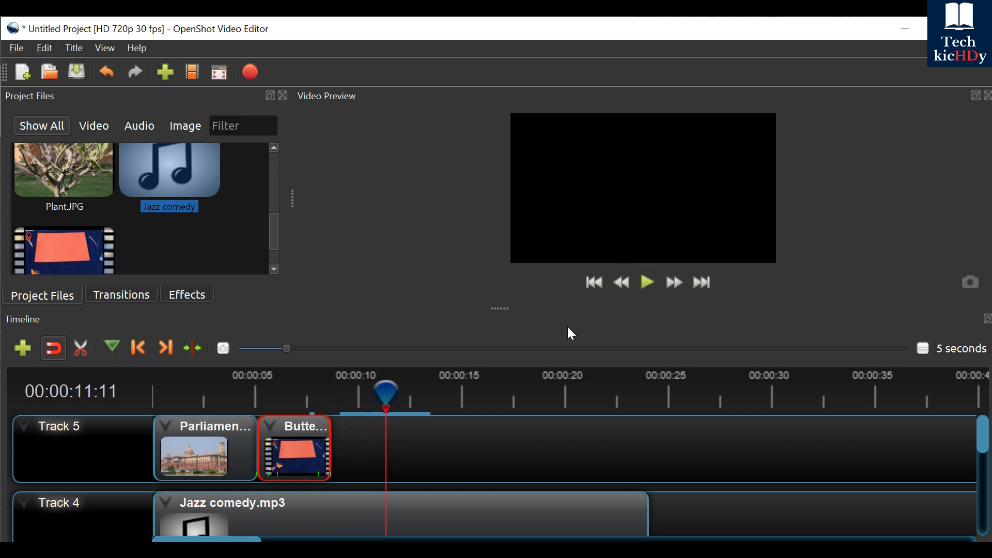
key(alt+Tab)
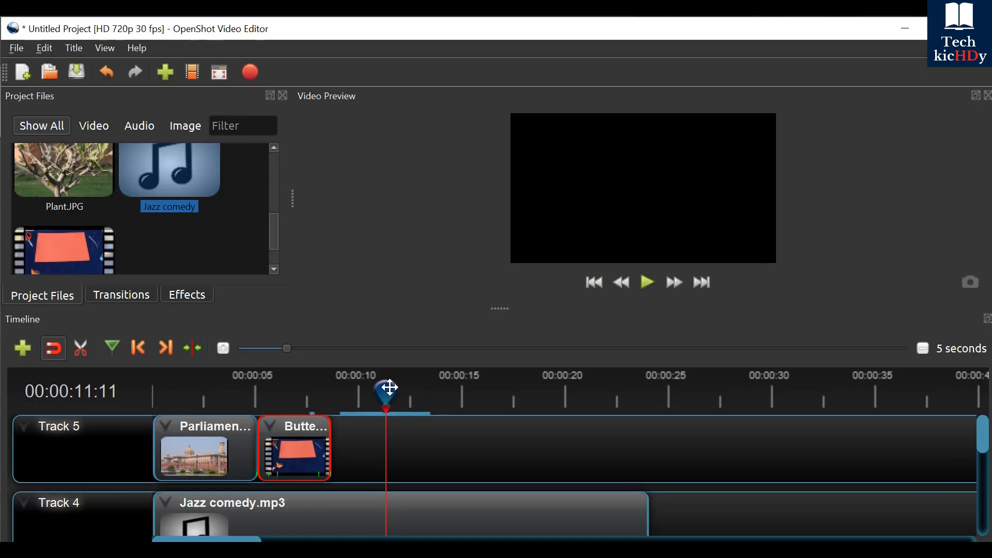
Move the playhead back to about 3 seconds and remove the fade from the Butterfly clip
drag(385, 390, 233, 390)
right_click(312, 448)
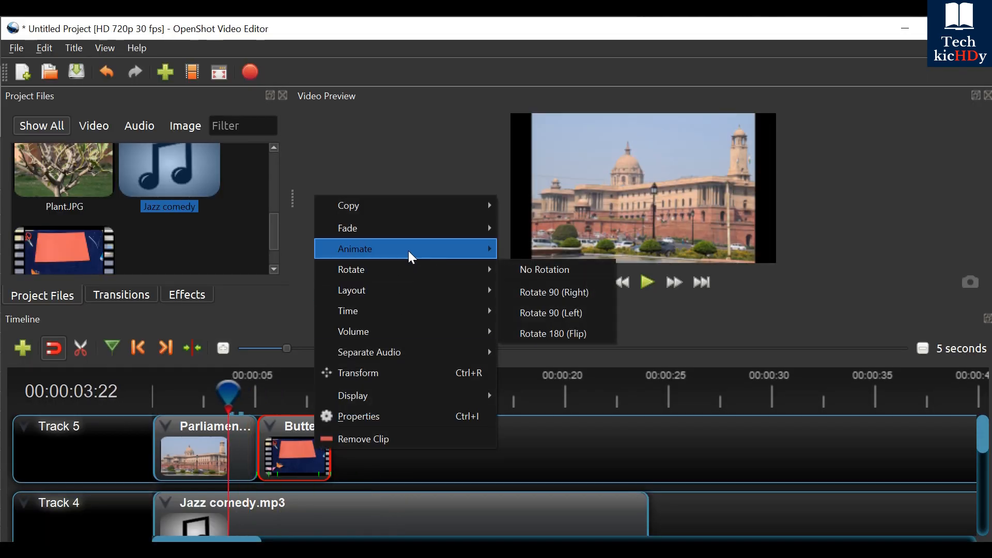
mouse_move(406, 237)
click(520, 234)
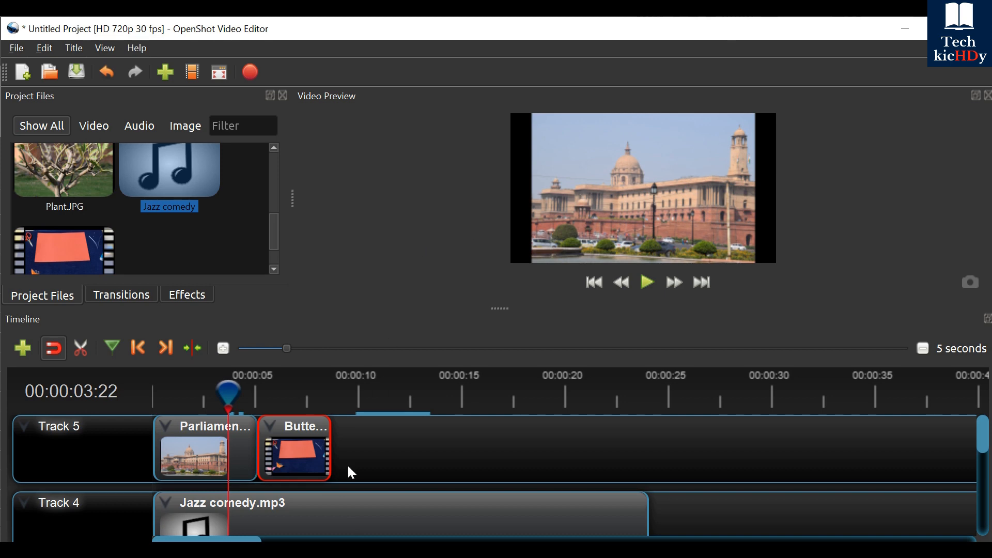
Apply the Zoom In (75% to 100%) animation to the start of the Butterfly clip and play it back to review the zoom
right_click(282, 438)
mouse_move(374, 242)
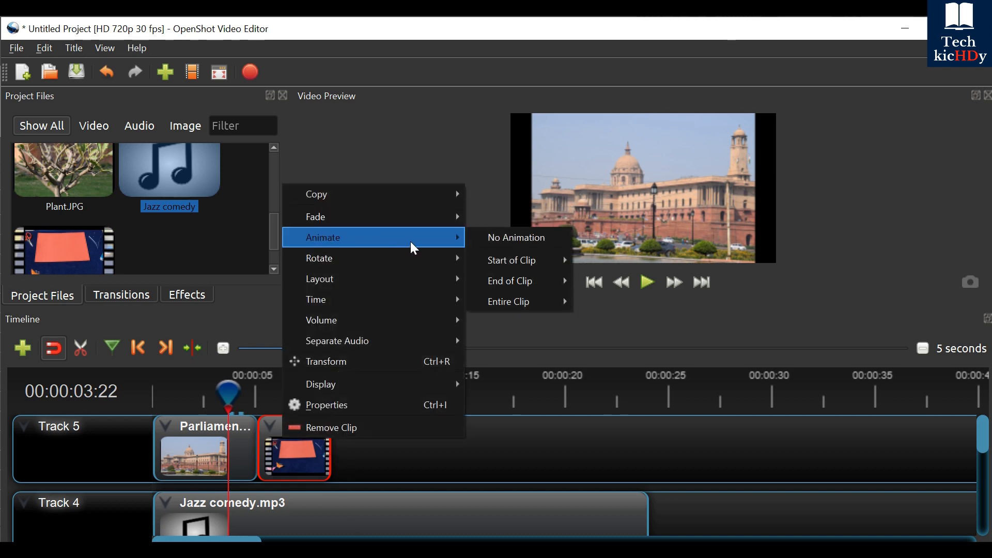
mouse_move(526, 258)
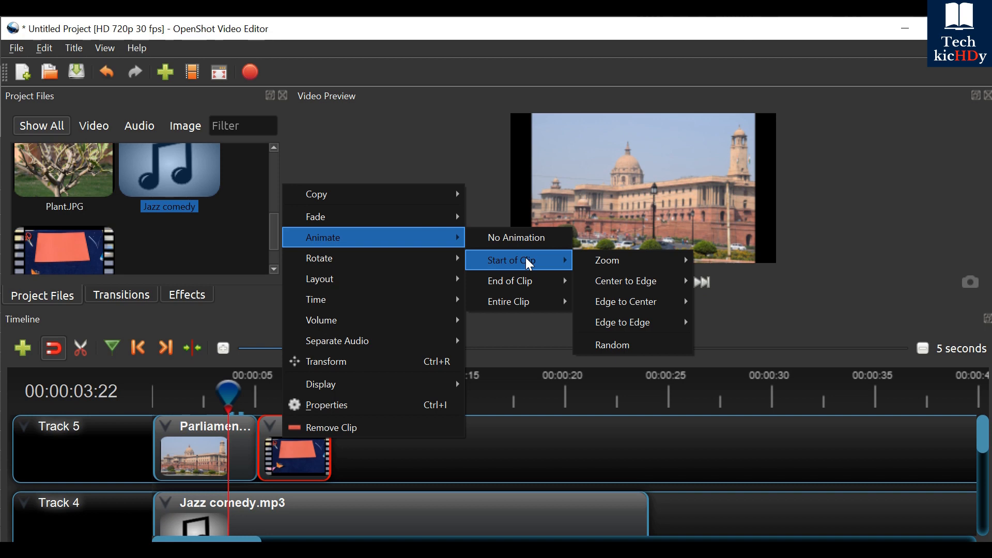
mouse_move(612, 265)
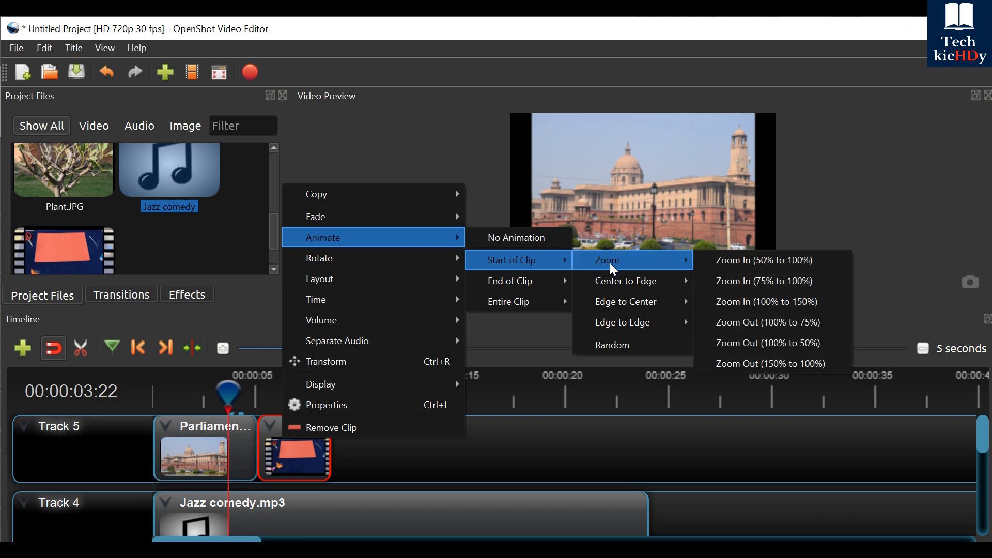
click(757, 288)
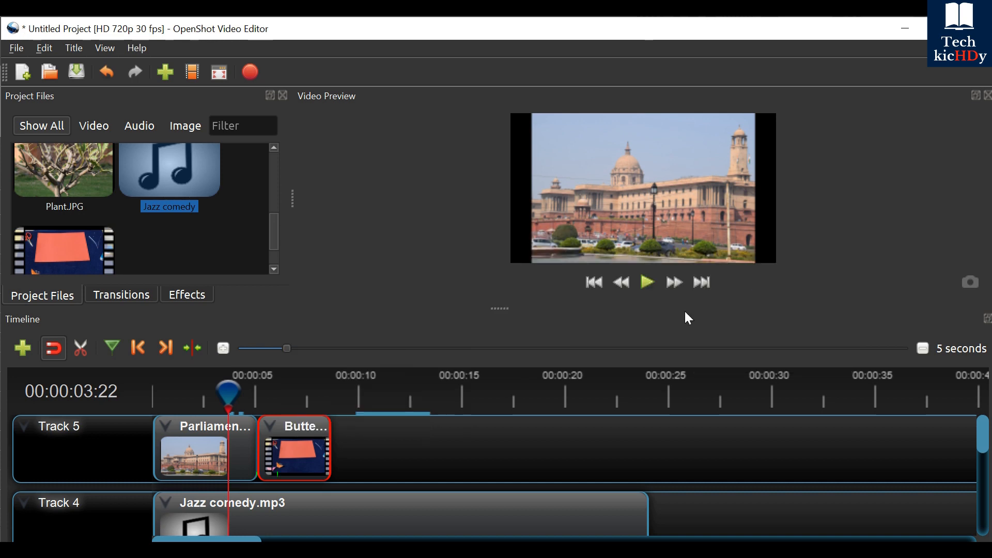
click(646, 283)
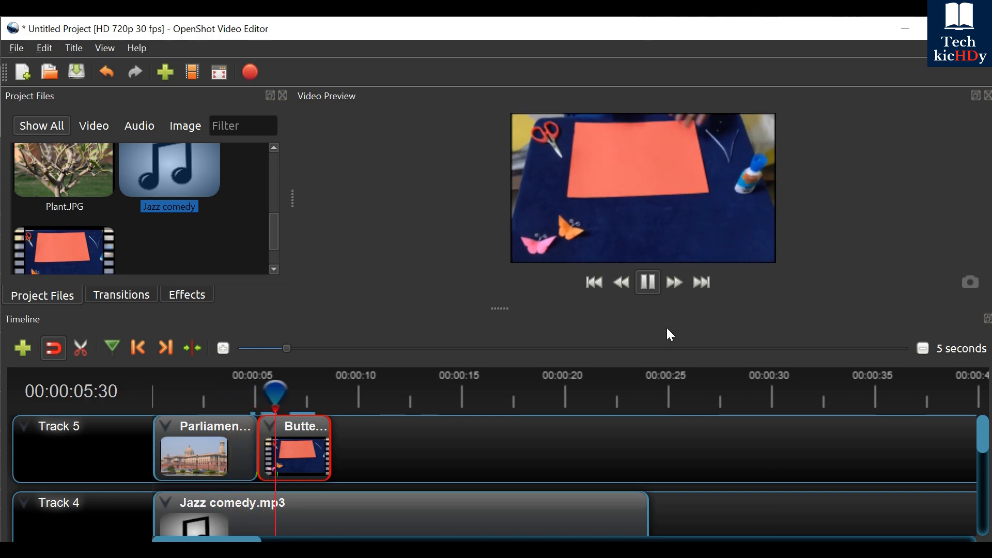
click(645, 276)
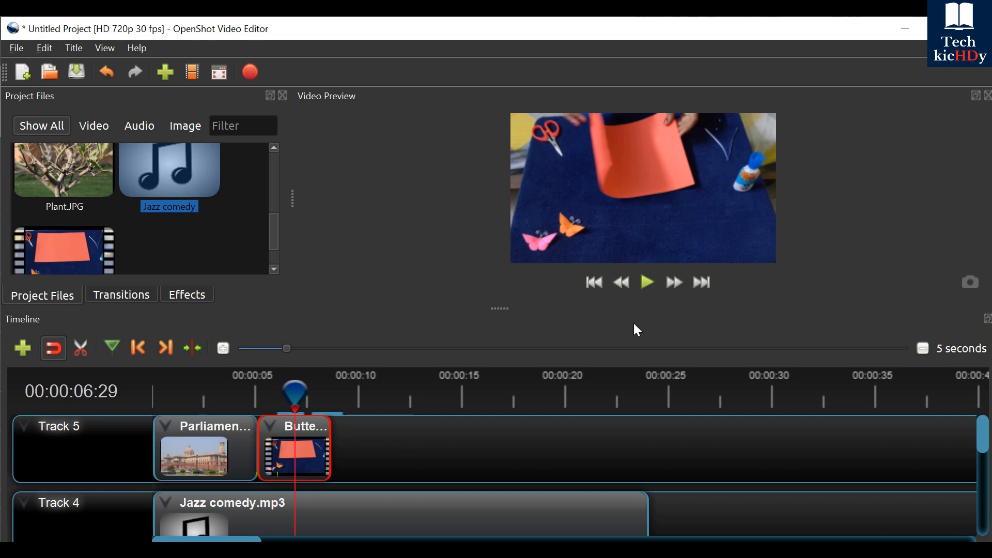
Apply Zoom In (50% to 100%) to the start of the Butterfly clip and review it by playing from about 3 seconds
drag(295, 393, 227, 393)
right_click(292, 450)
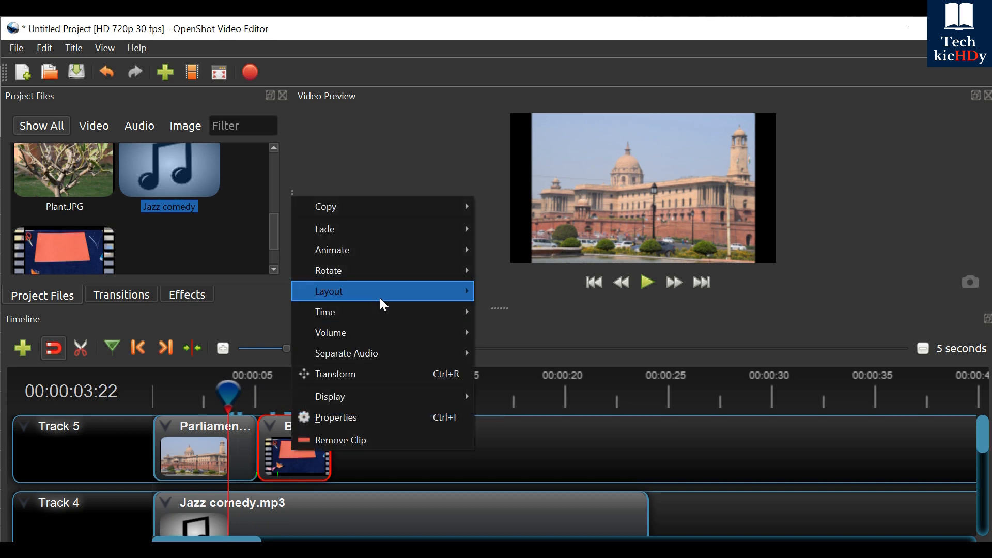
mouse_move(382, 317)
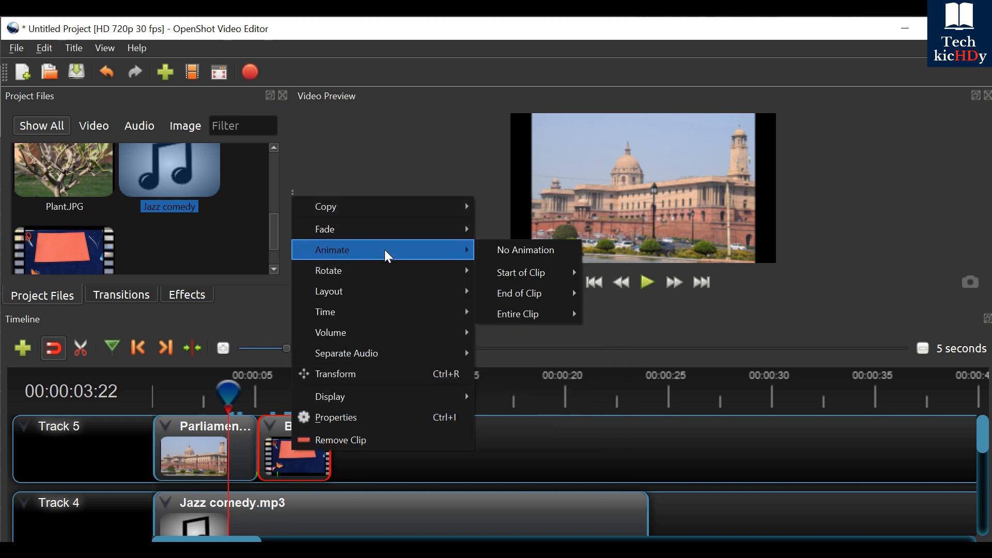
mouse_move(514, 278)
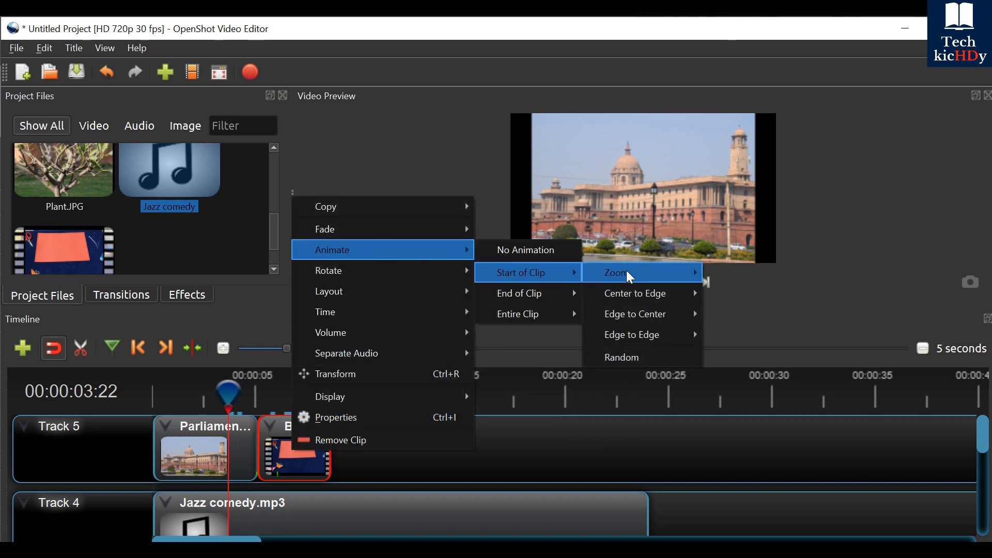
mouse_move(639, 274)
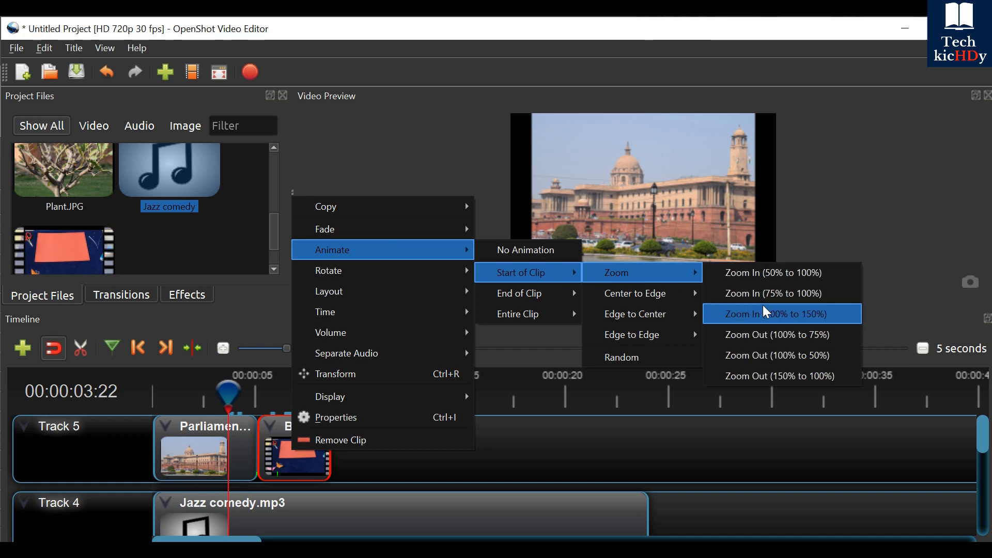
click(750, 277)
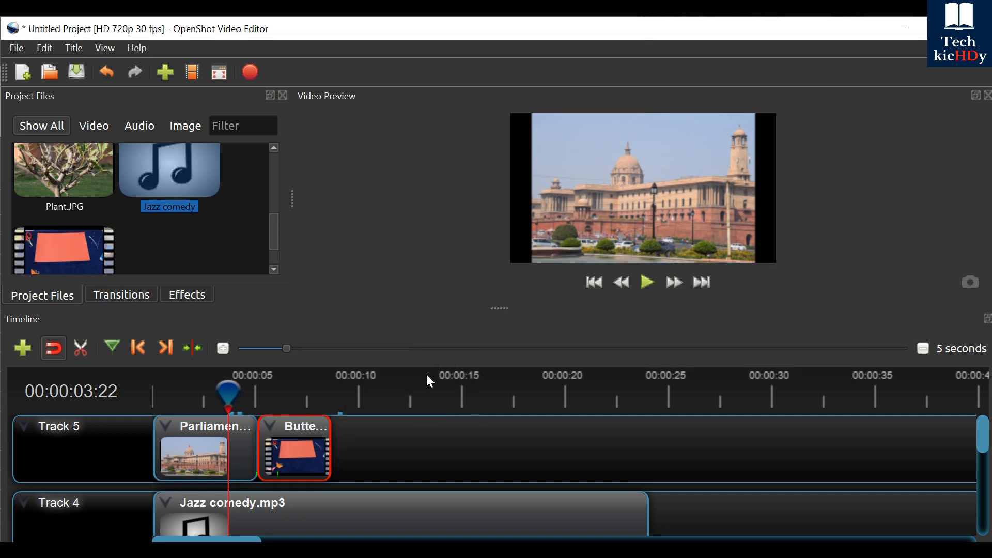
click(648, 283)
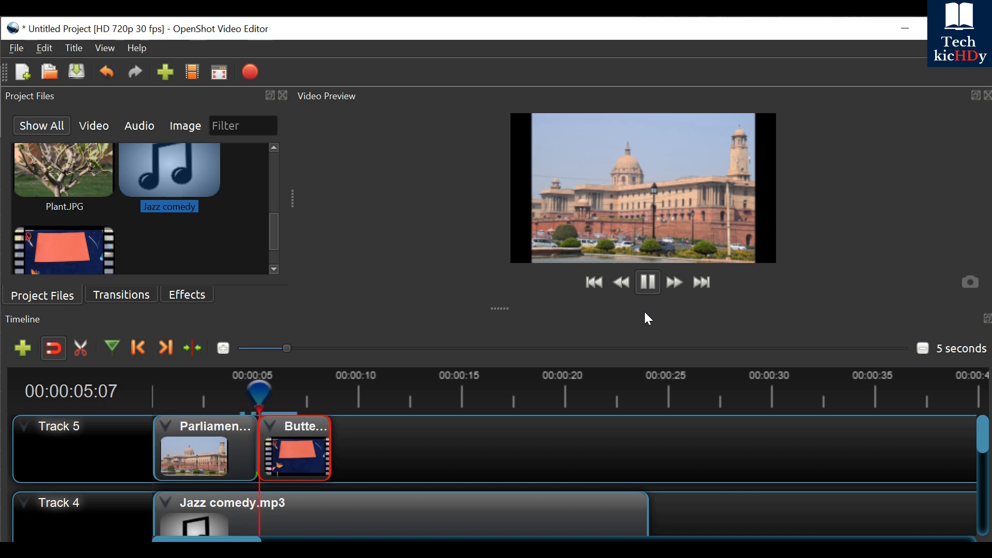
click(649, 284)
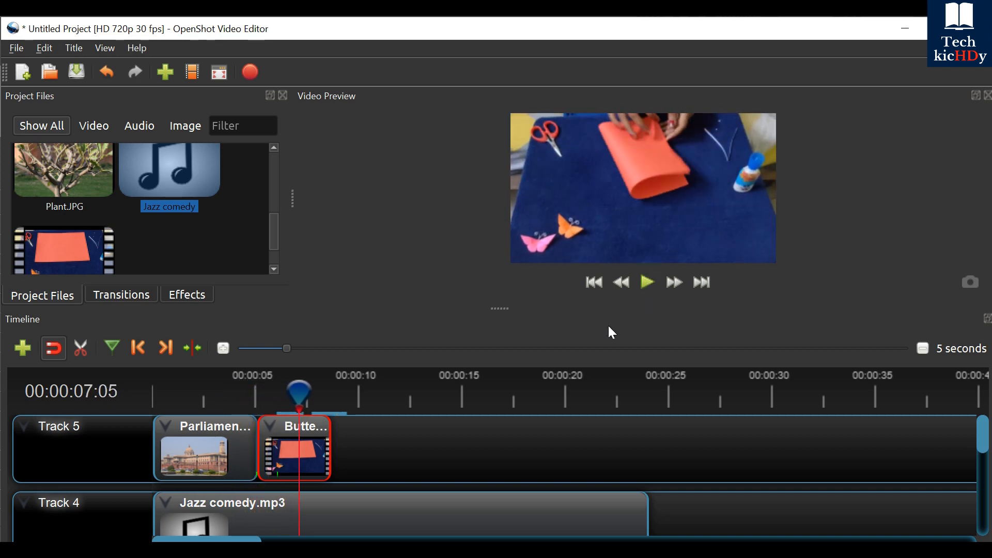
Apply the Center to Left animation to the start of the Butterfly clip and play from about 3 seconds to review the movement
right_click(309, 432)
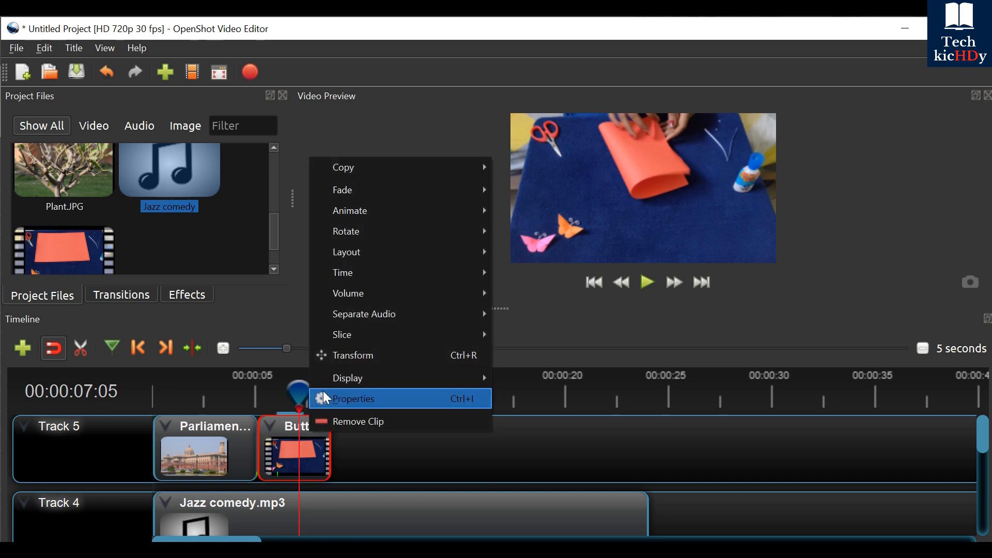
mouse_move(372, 210)
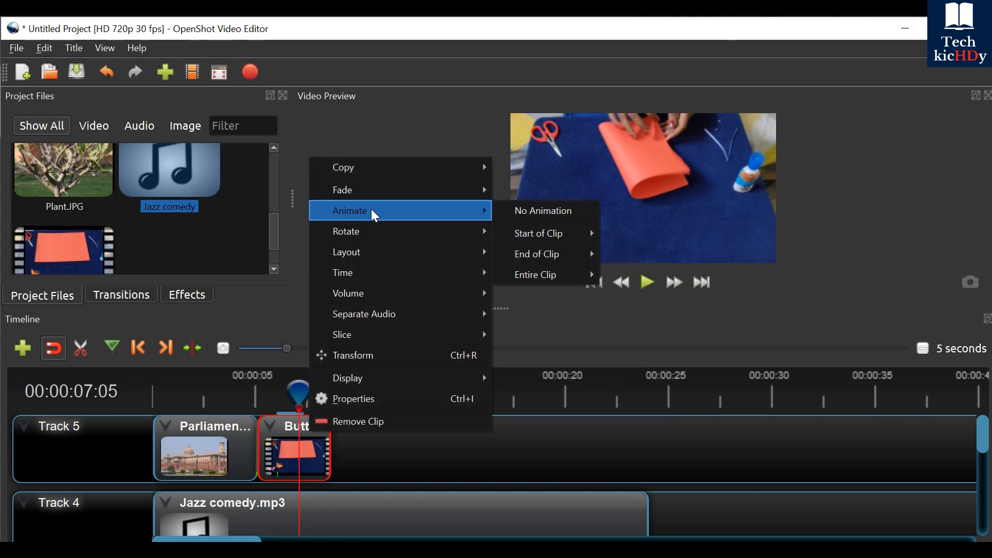
mouse_move(558, 236)
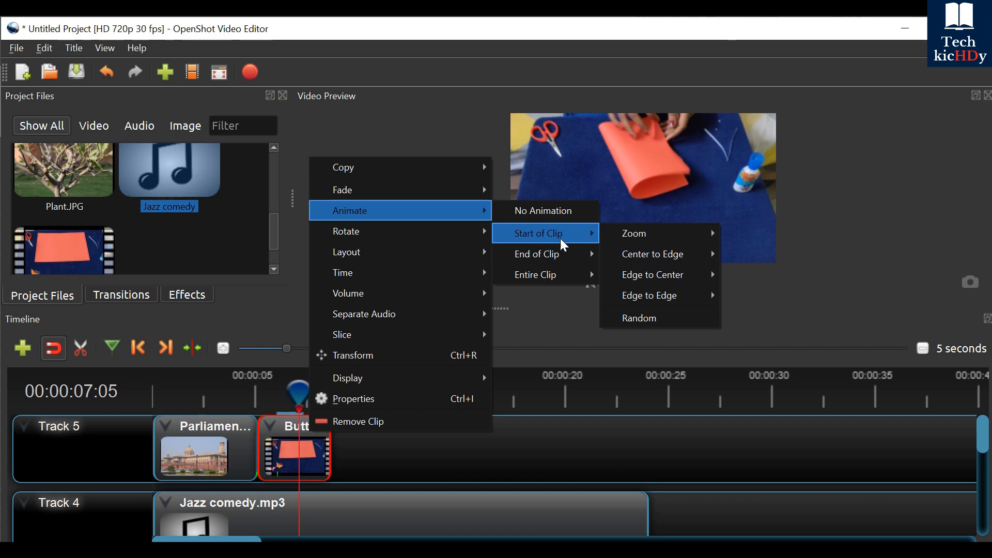
mouse_move(650, 263)
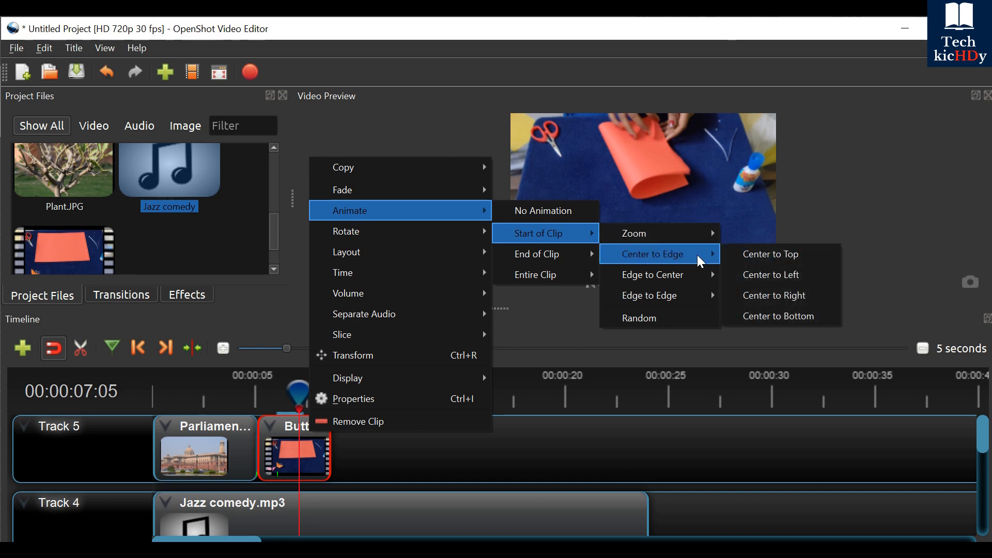
click(777, 275)
drag(301, 392, 223, 391)
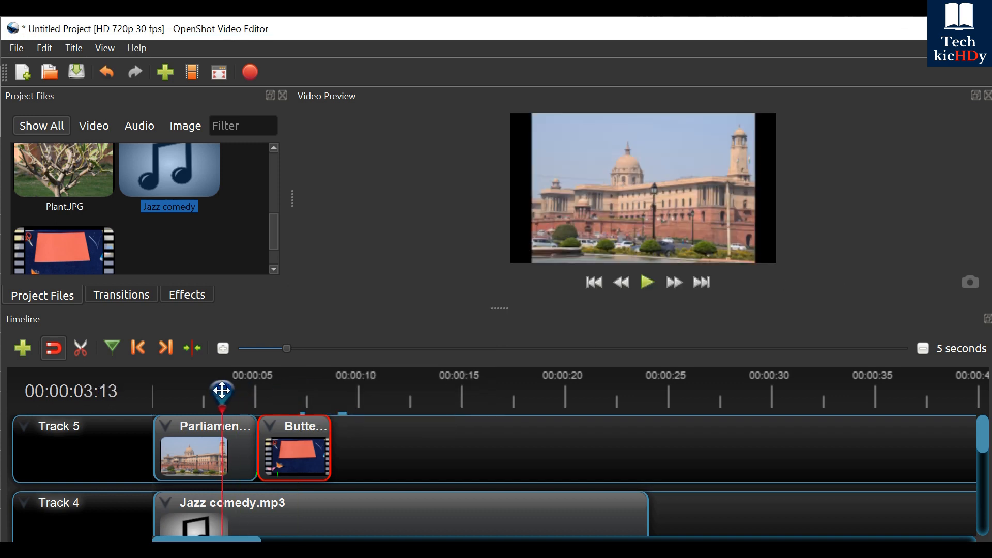
click(648, 283)
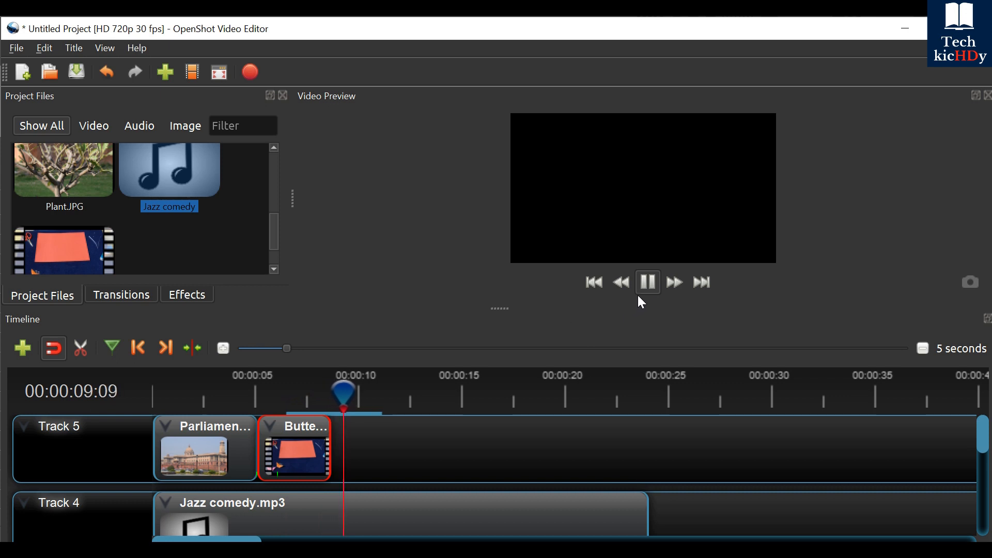
click(650, 282)
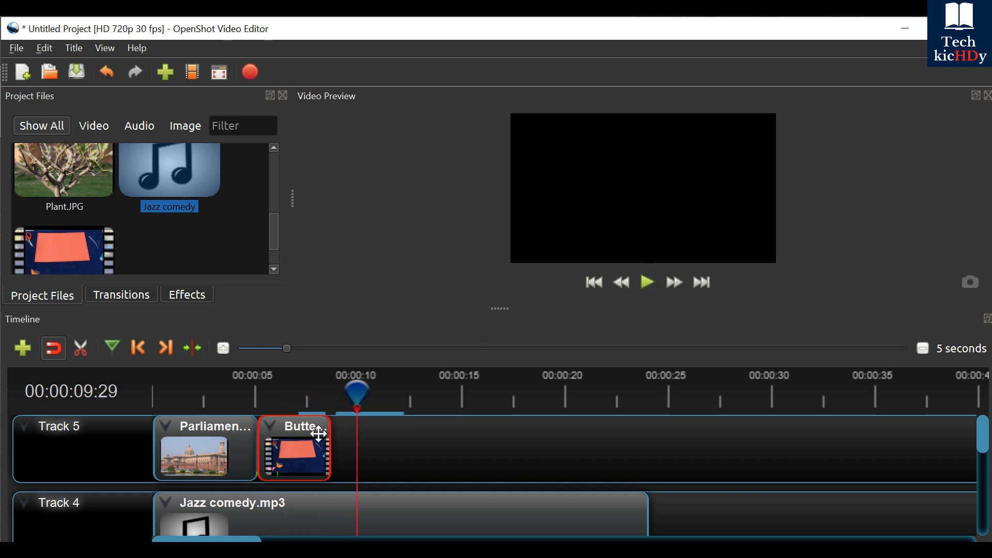
Look over the start-of-clip animation options for the Butterfly clip and set it to No Animation
right_click(293, 436)
mouse_move(381, 243)
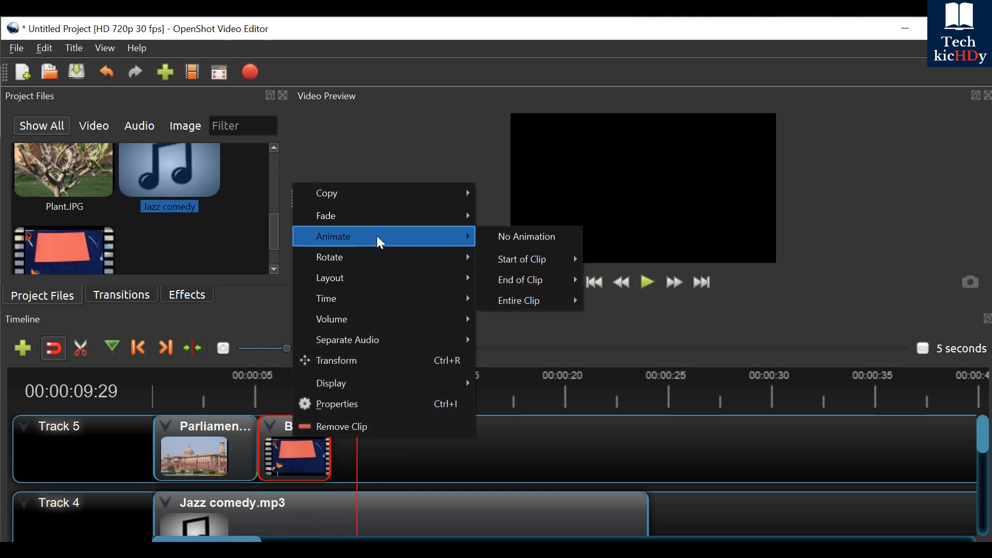
mouse_move(527, 259)
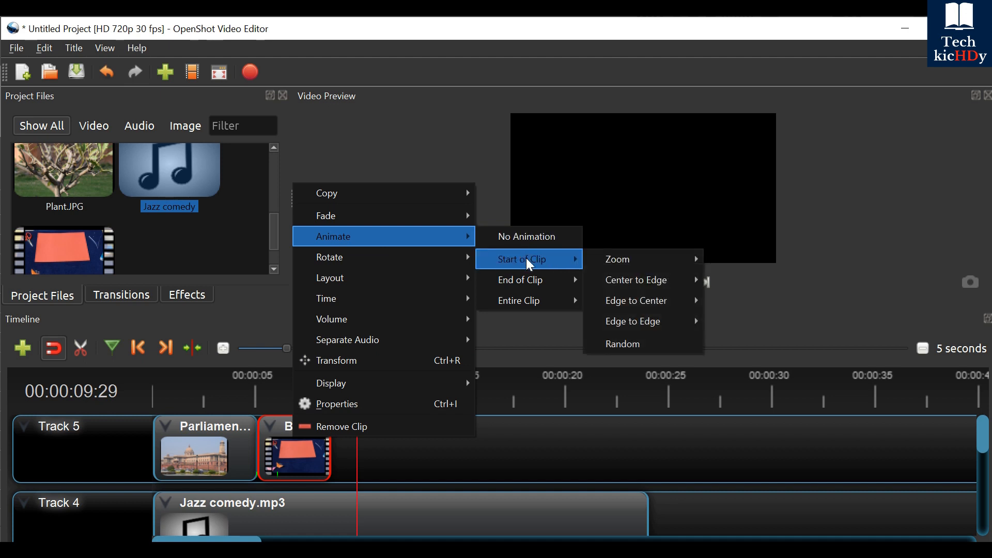
mouse_move(637, 291)
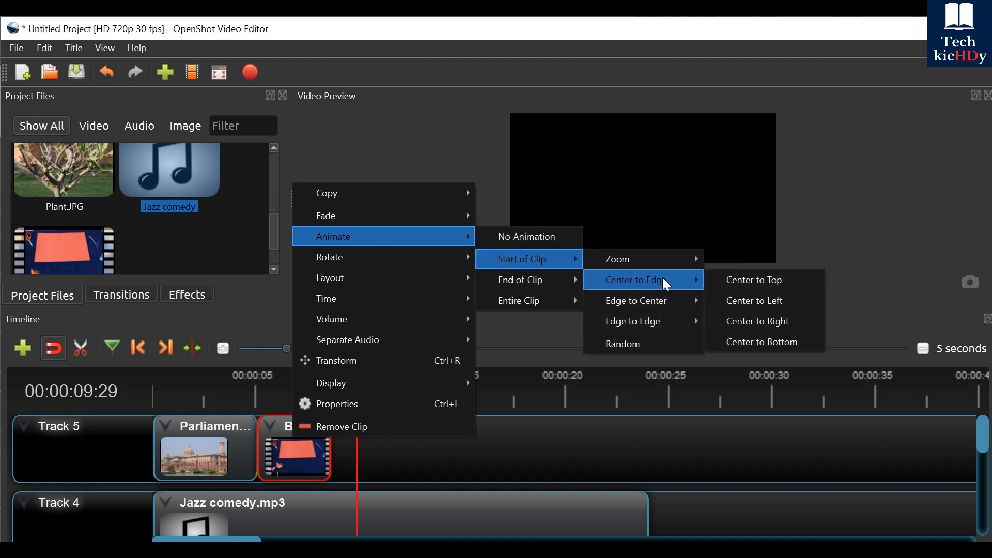
click(521, 238)
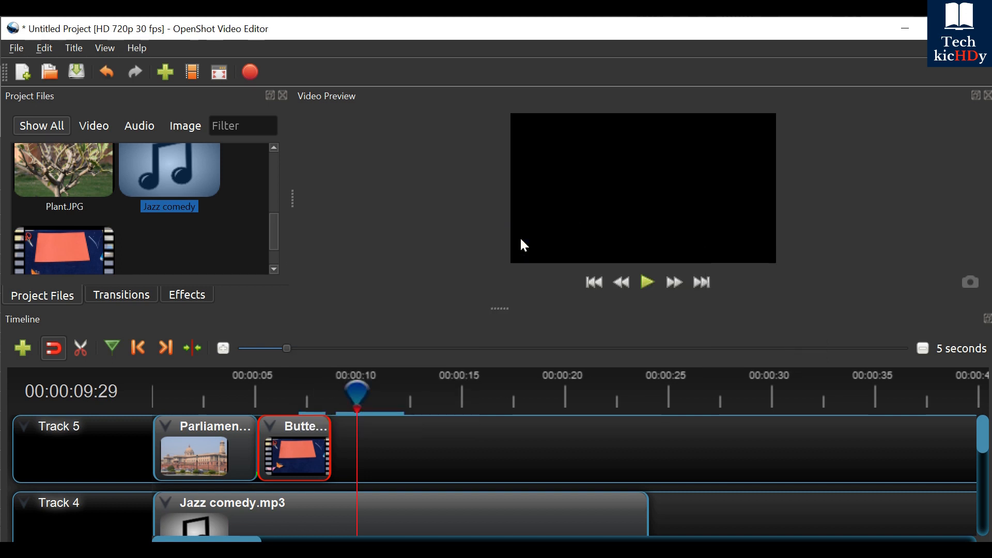
Look over the Edge to Center and Edge to Edge options and apply a Random animation to the start of the Butterfly clip
right_click(281, 445)
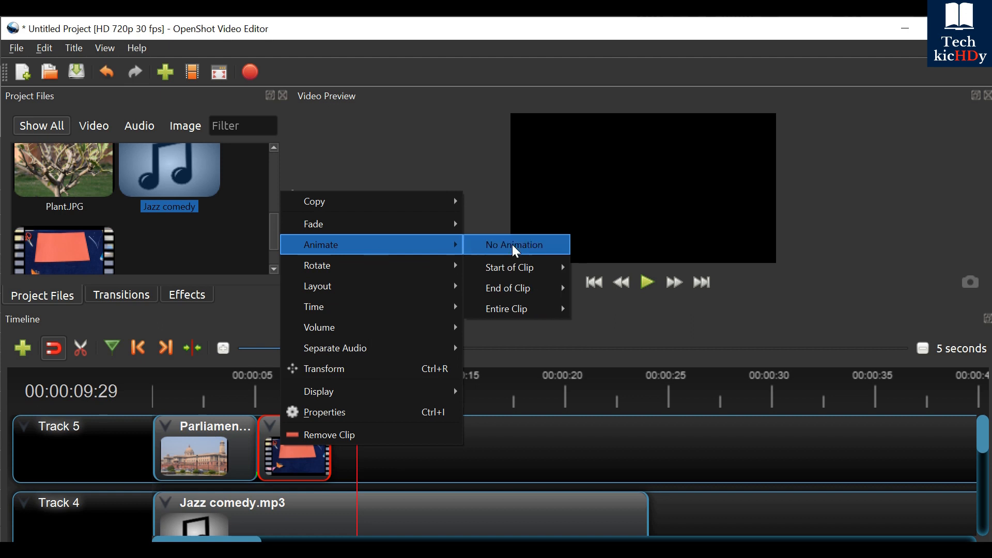
mouse_move(562, 277)
mouse_move(628, 316)
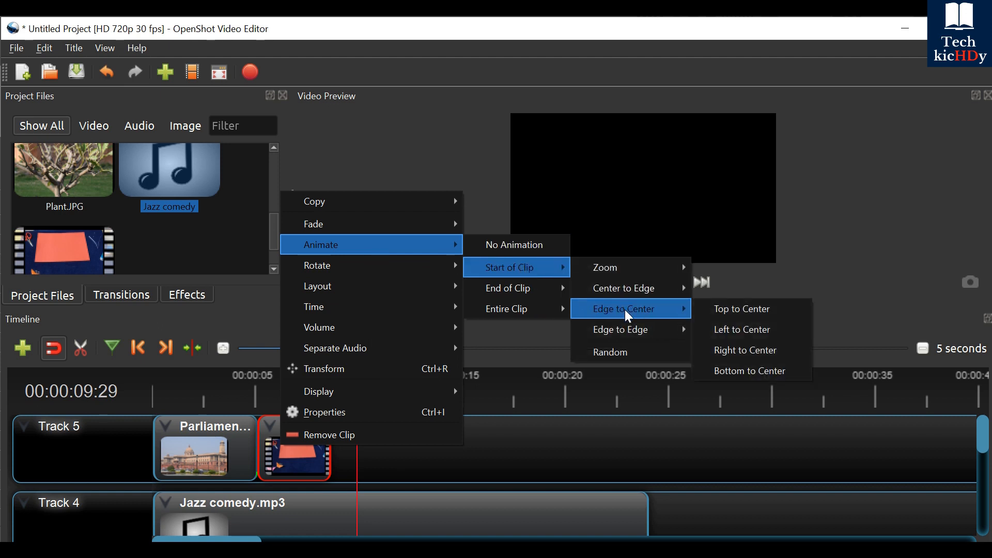
mouse_move(635, 337)
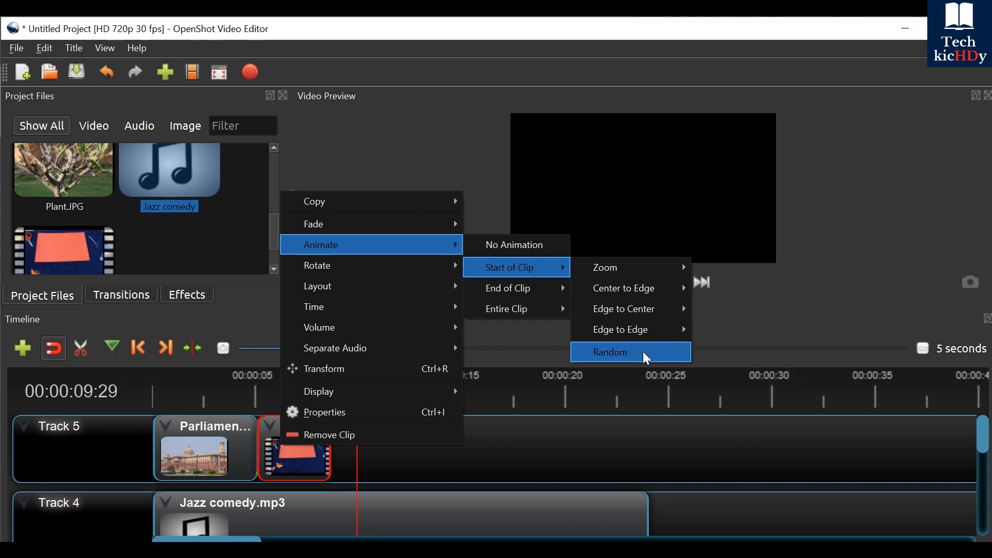
click(643, 354)
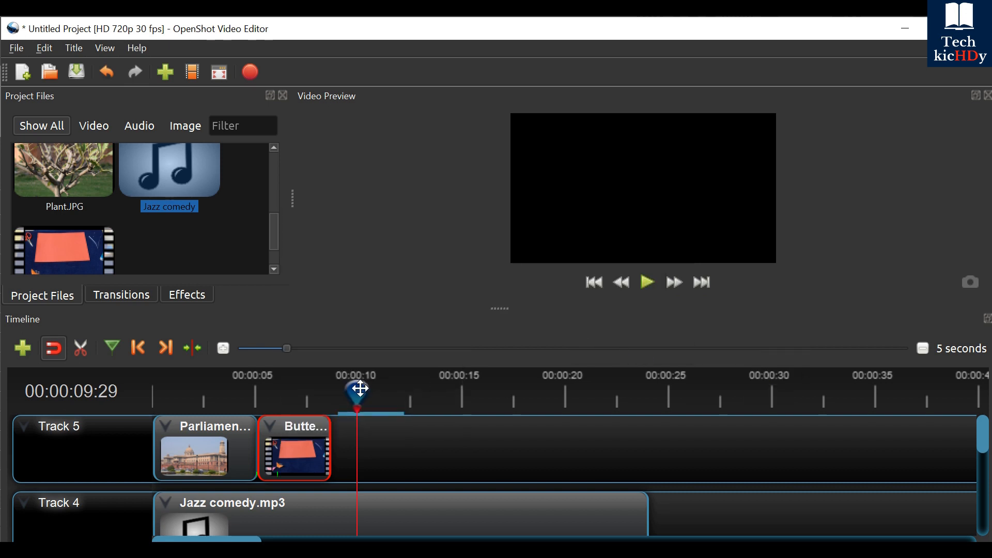
Play the timeline from about 3 seconds to review the Random start animation on the Butterfly clip, stopping after the clip ends
drag(358, 391, 213, 388)
click(647, 282)
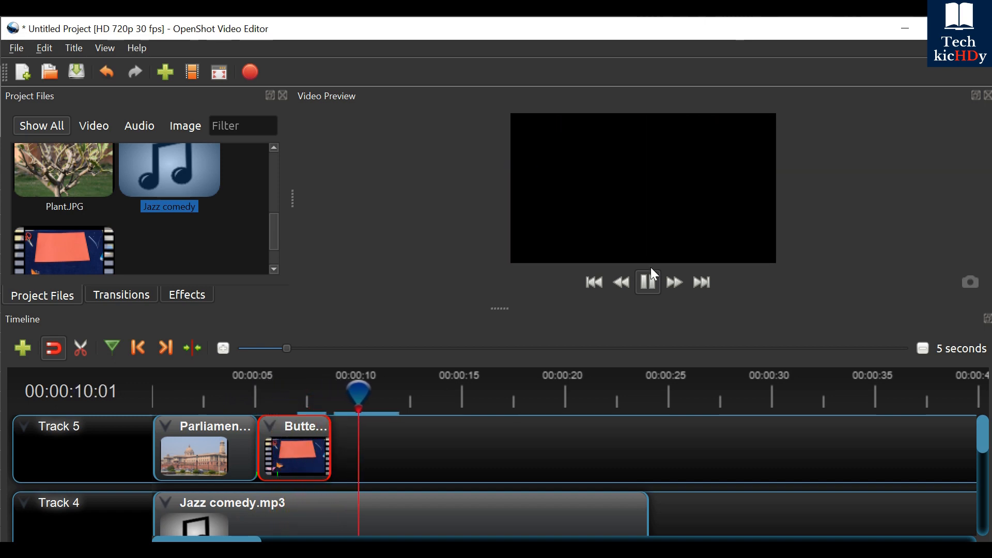
click(646, 281)
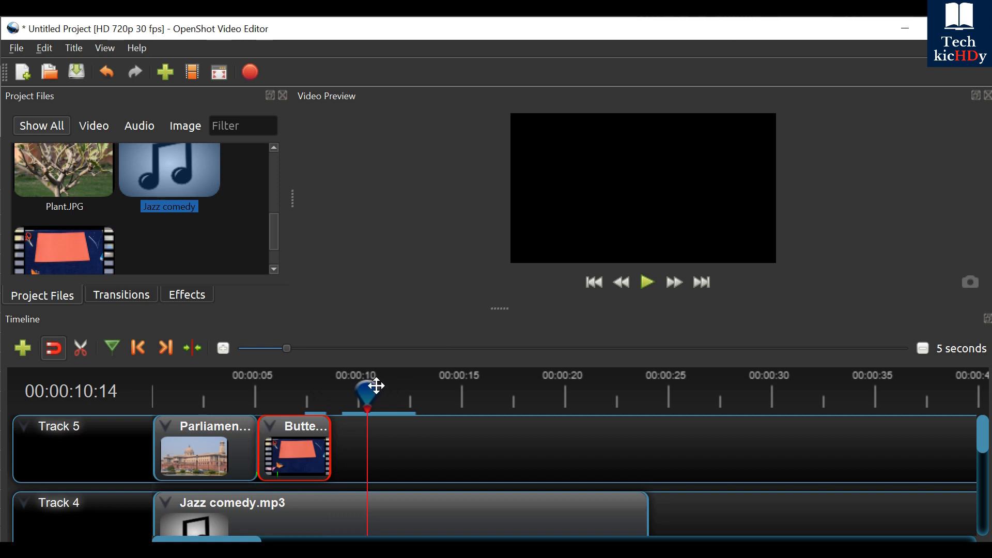
Move the playhead back to about 4 seconds and set the Butterfly clip to No Animation
drag(367, 387, 237, 394)
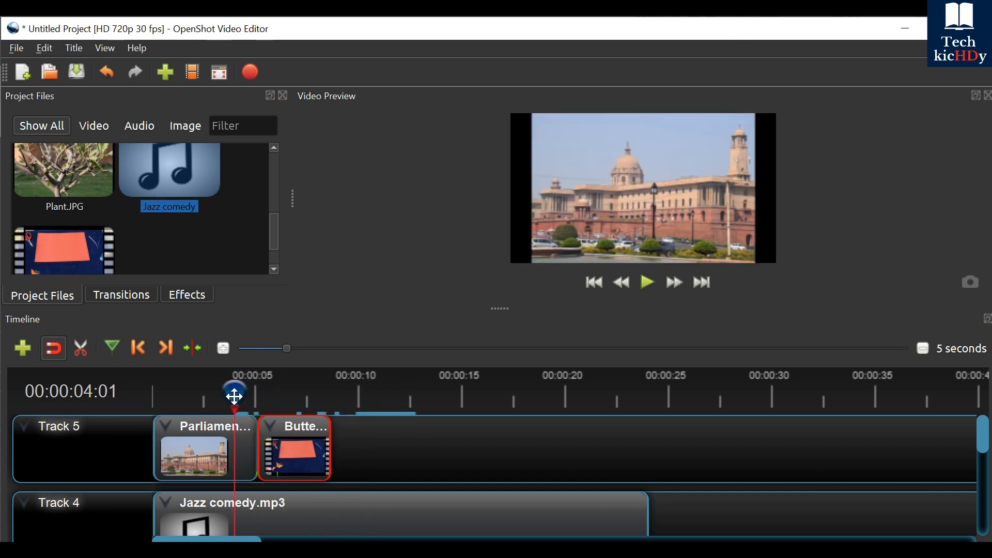
right_click(304, 455)
mouse_move(378, 261)
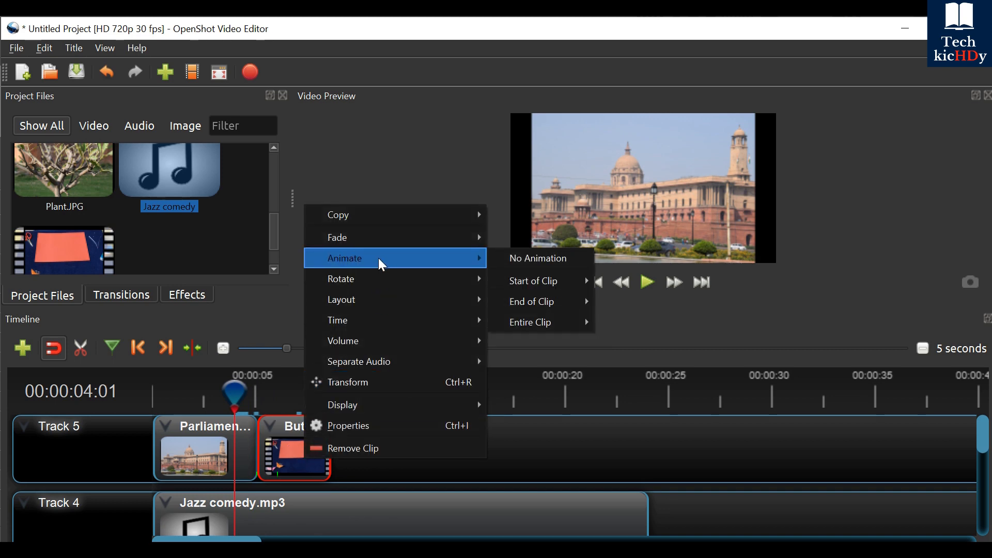
click(517, 258)
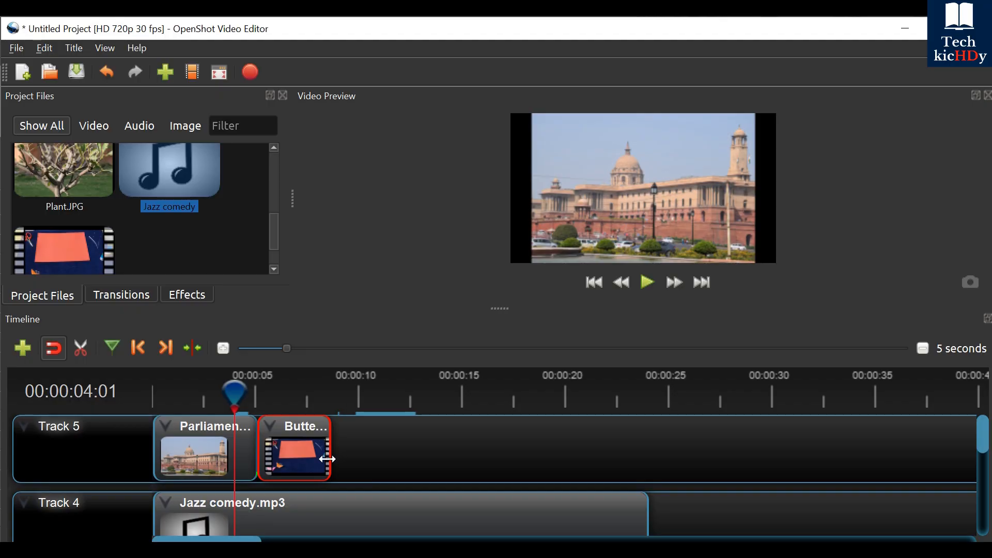
Apply Rotate 90 (Right) to the Butterfly clip and play from about 4 seconds to review the rotation
right_click(296, 442)
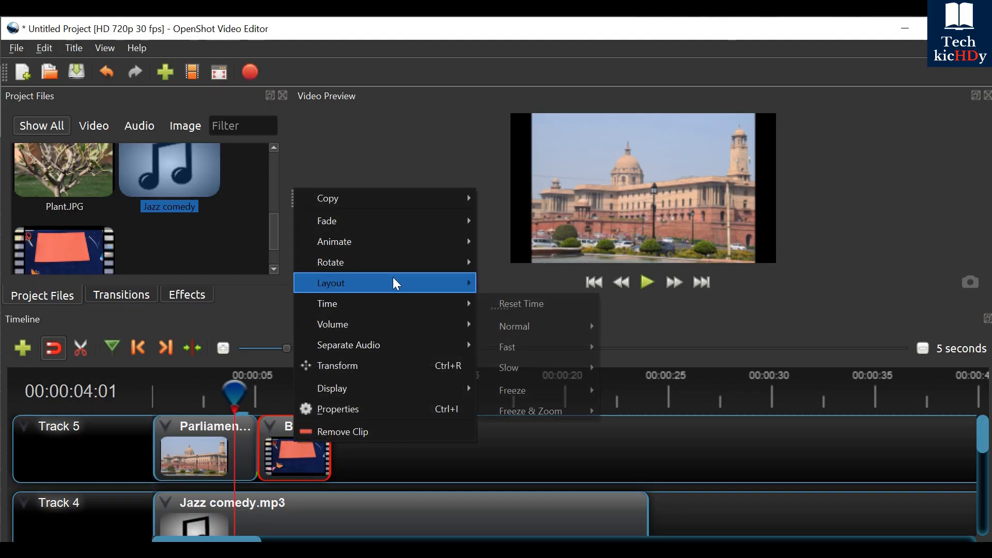
mouse_move(388, 268)
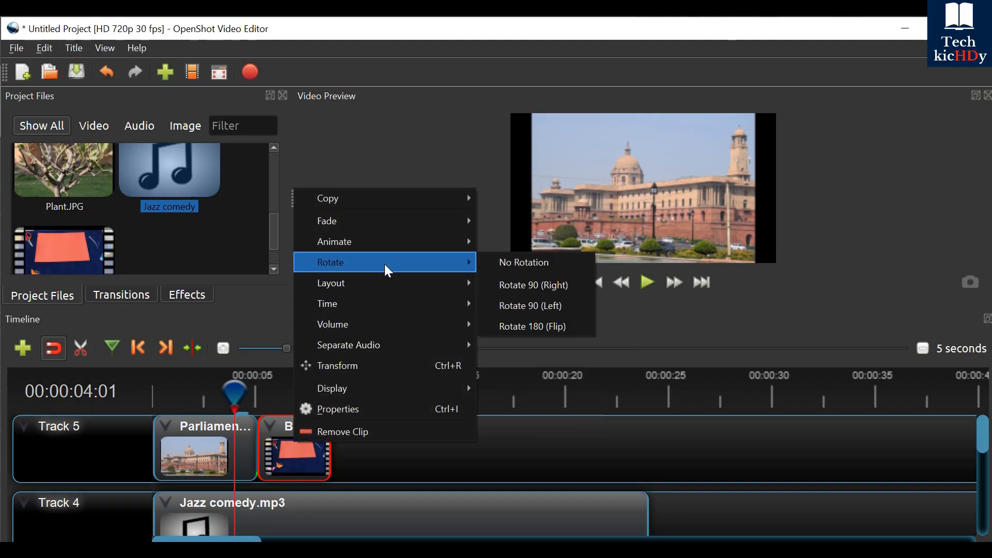
click(517, 291)
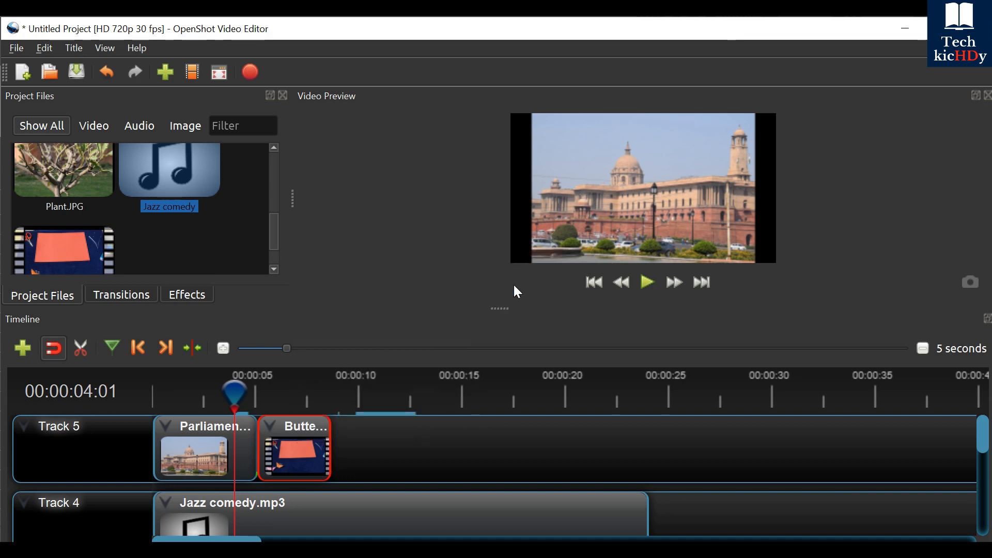
click(649, 284)
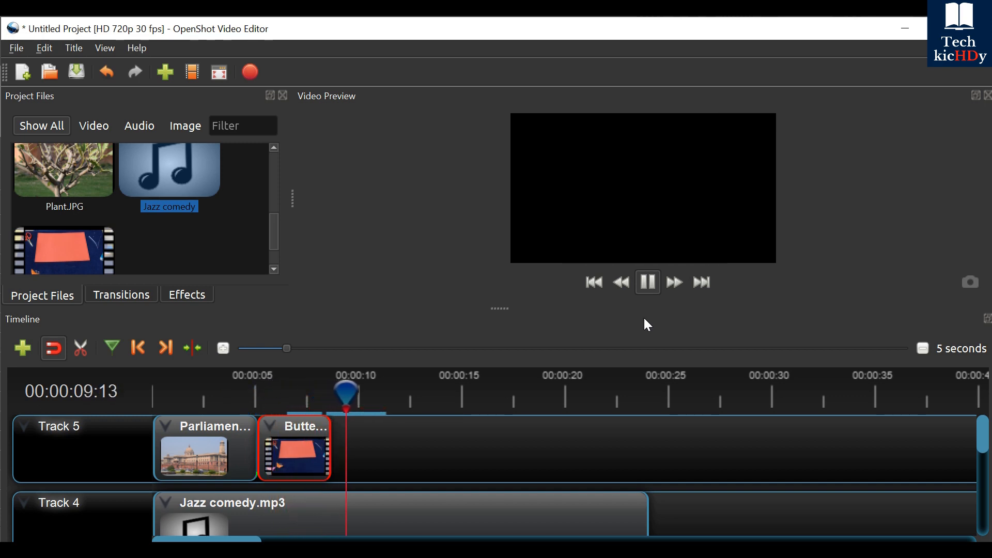
Stop playback, rotate the second clip on Track 5 with Rotate 180 (Flip), and preview it starting from about 00:00:03:28
click(649, 284)
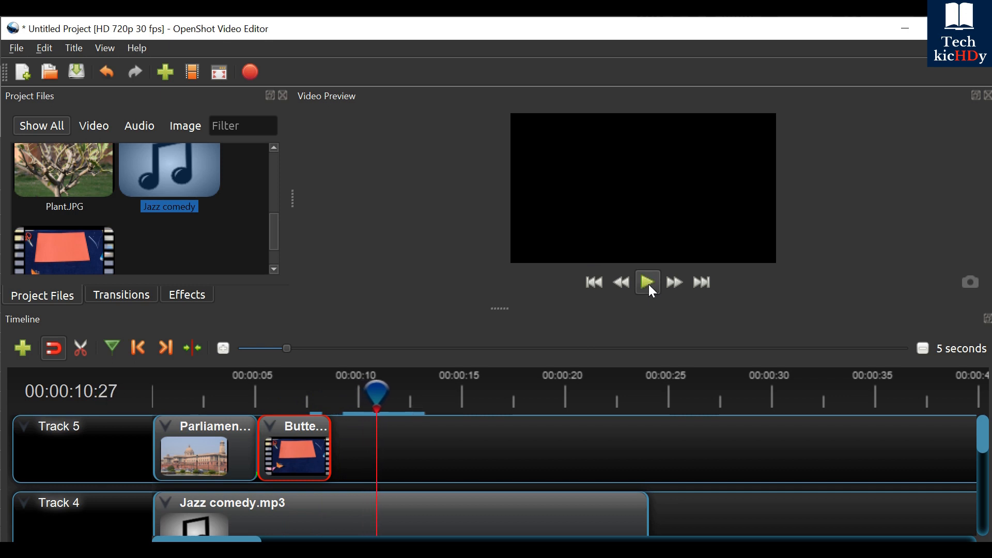
right_click(287, 438)
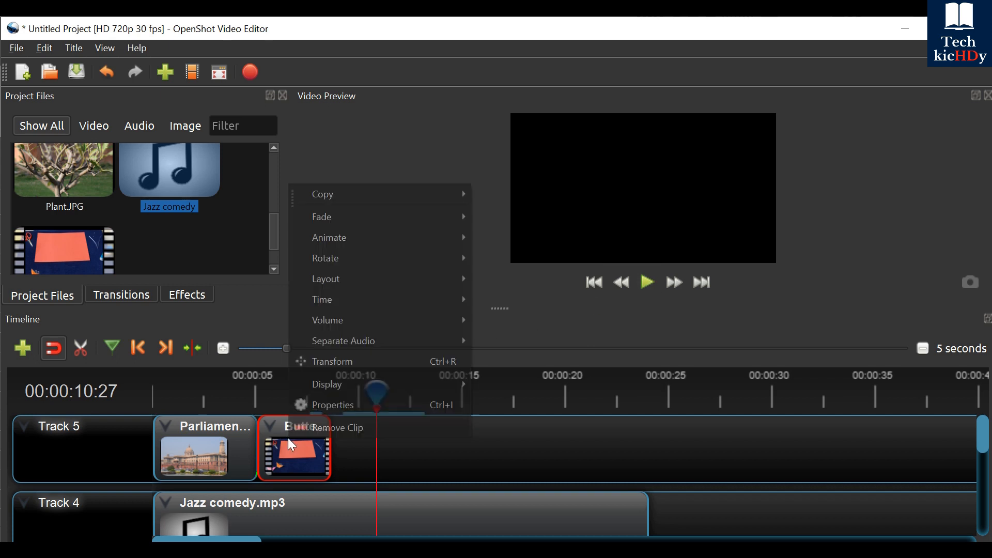
mouse_move(380, 290)
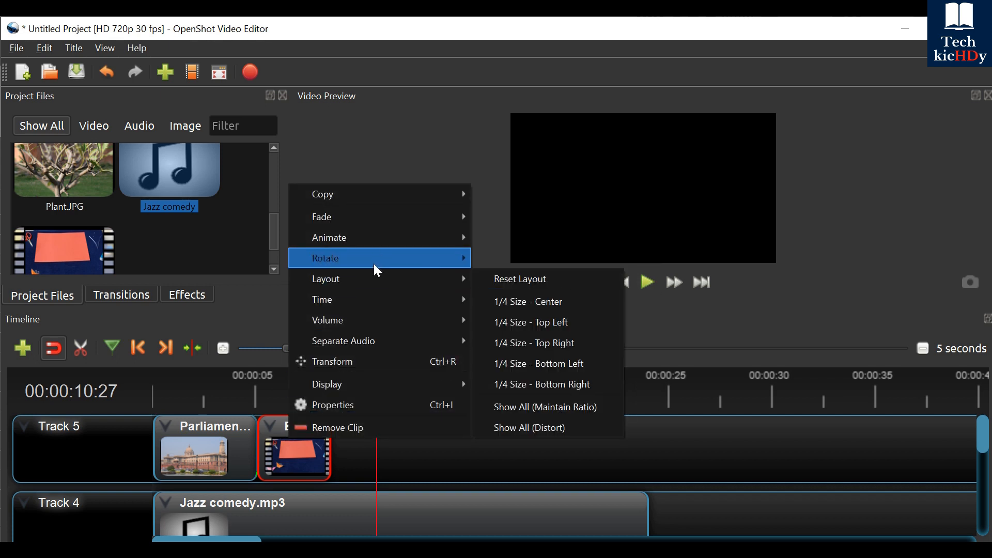
click(533, 323)
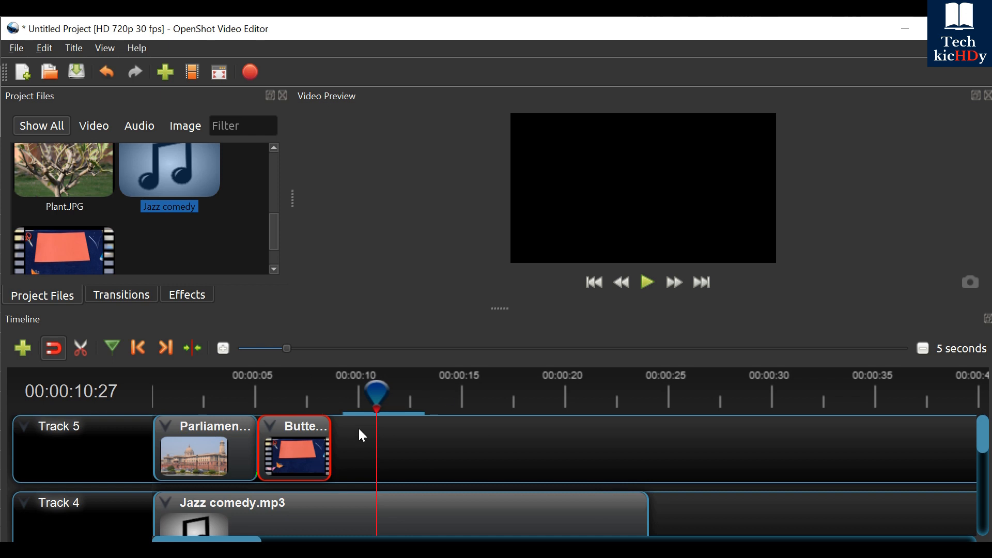
drag(378, 385, 233, 383)
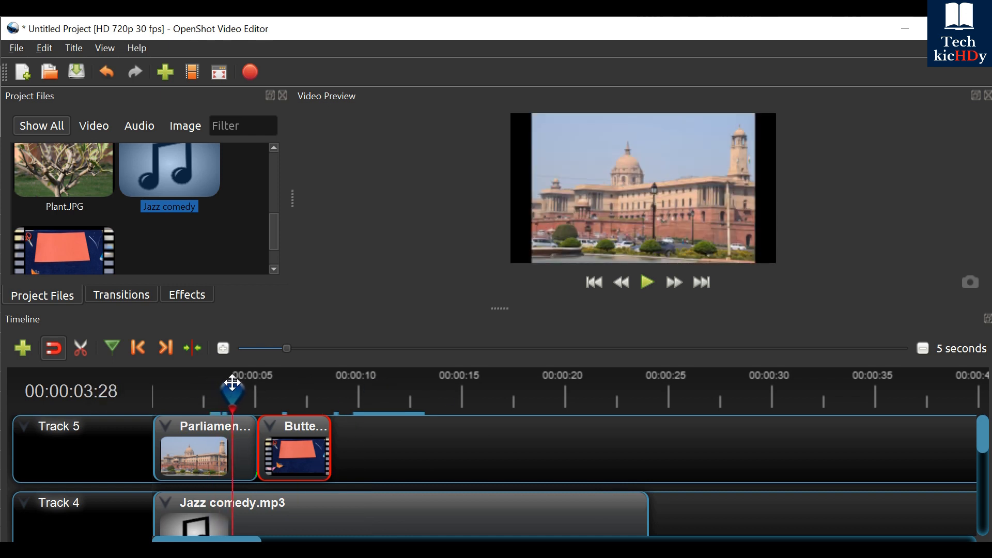
click(647, 284)
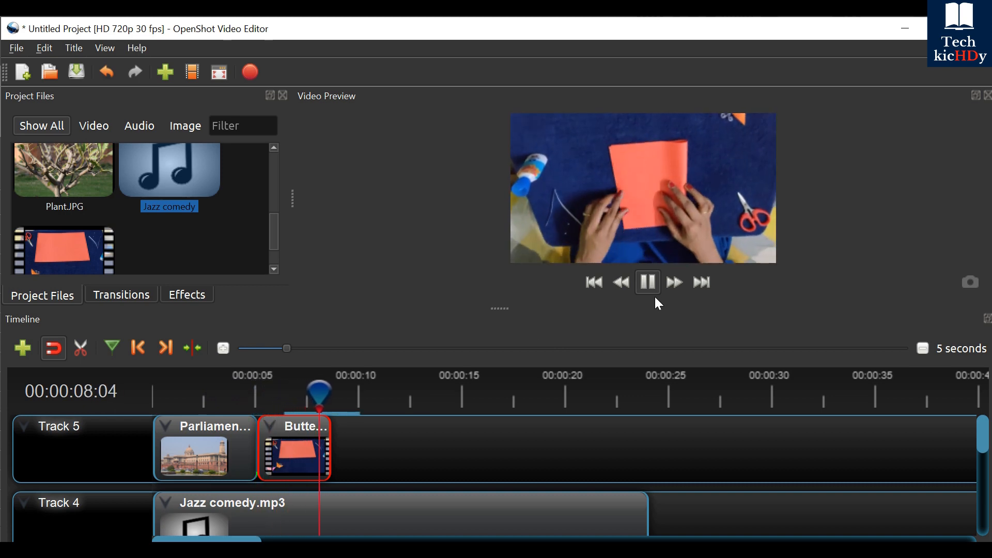
click(649, 282)
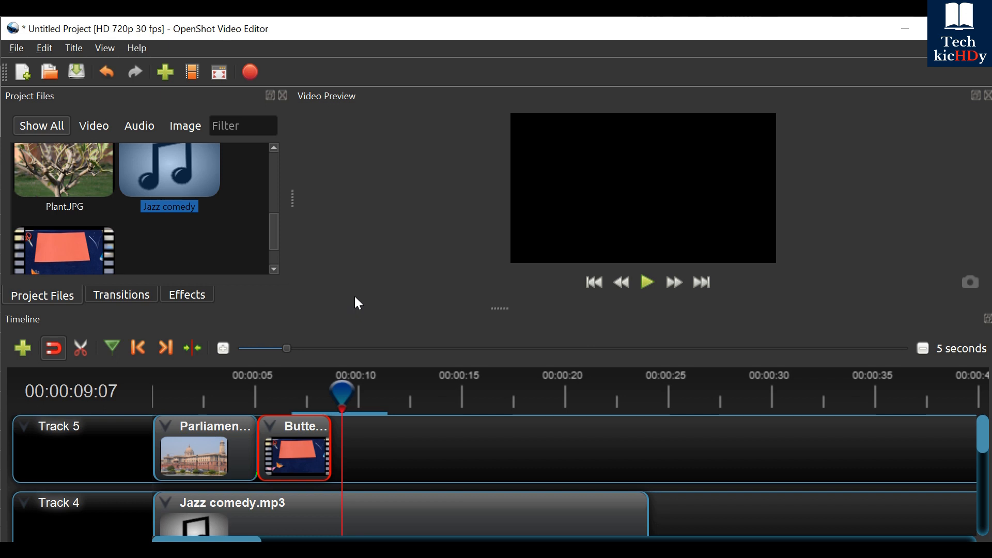
Return the playhead to about 00:00:04:12 and reset the second clip on Track 5 to No Rotation
drag(342, 393, 243, 393)
key(alt+Tab)
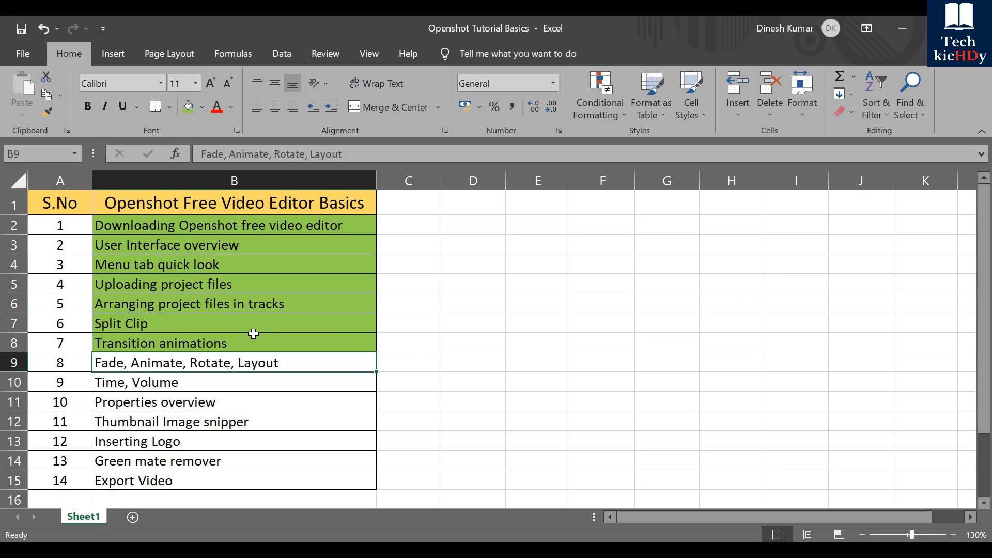
key(alt+Tab)
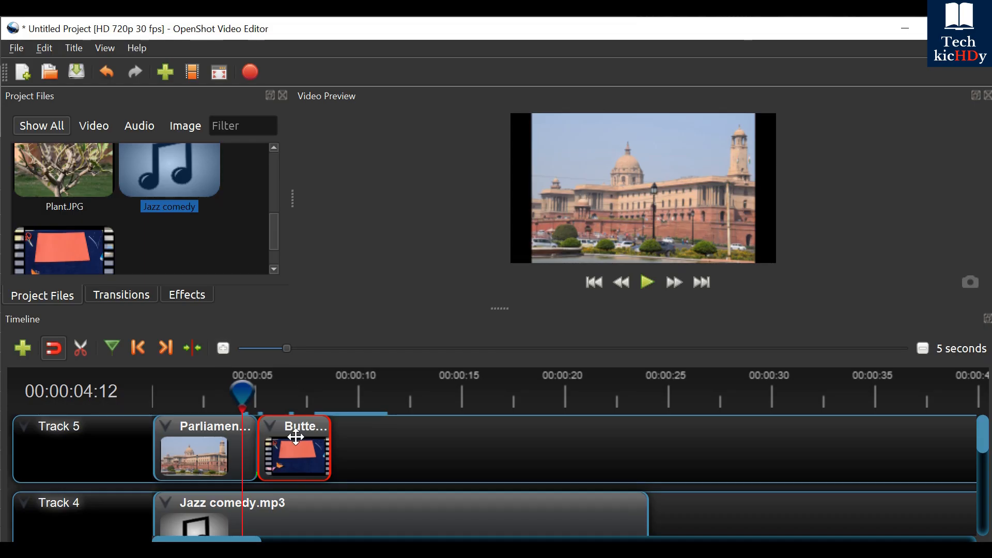
right_click(302, 430)
mouse_move(365, 266)
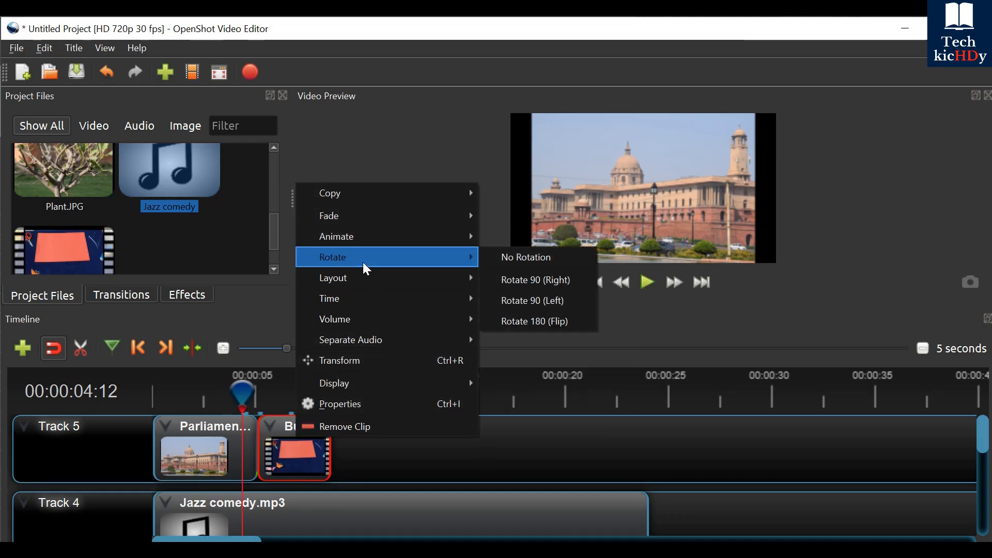
click(513, 266)
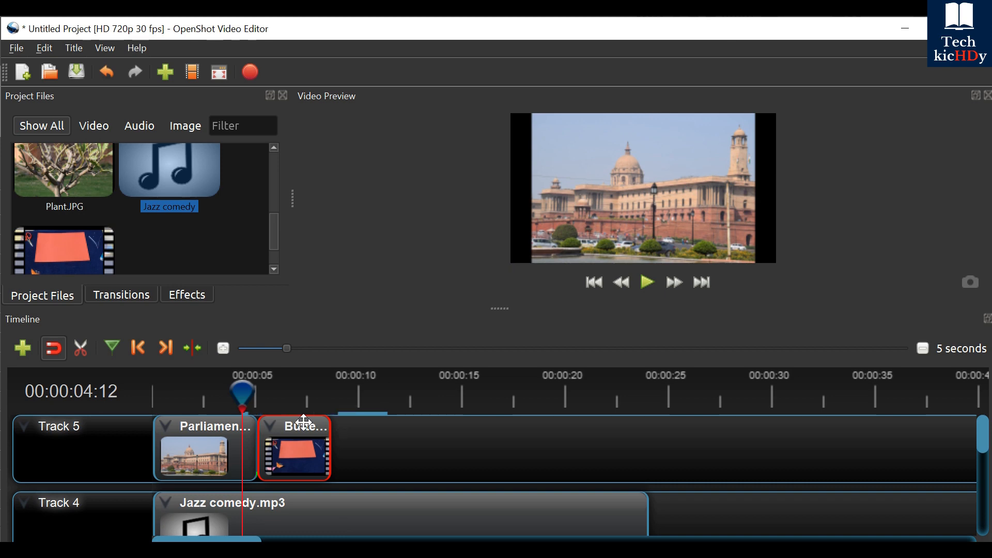
Set the layout of the second clip on Track 5 to 1/4 Size - Center and preview it
right_click(283, 426)
mouse_move(356, 270)
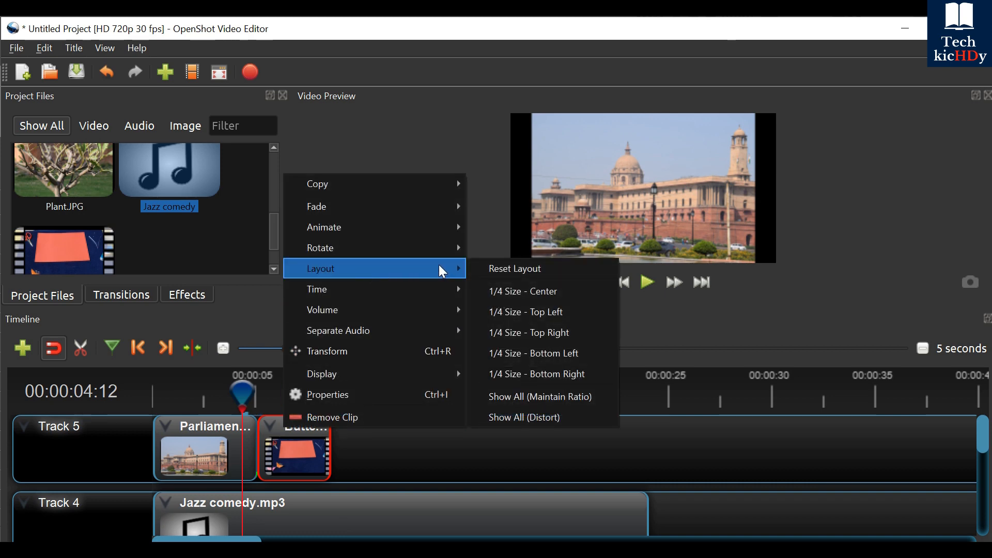
click(533, 290)
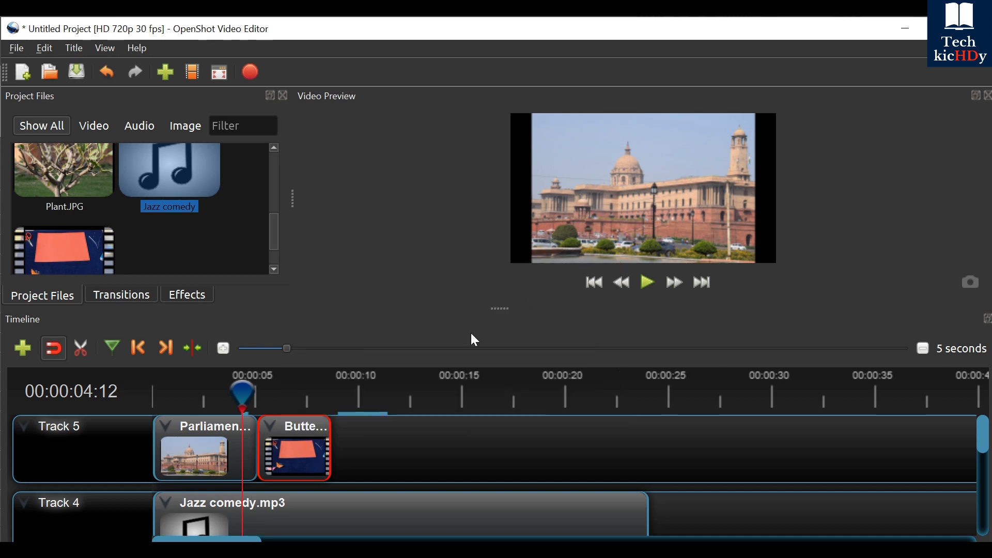
click(636, 281)
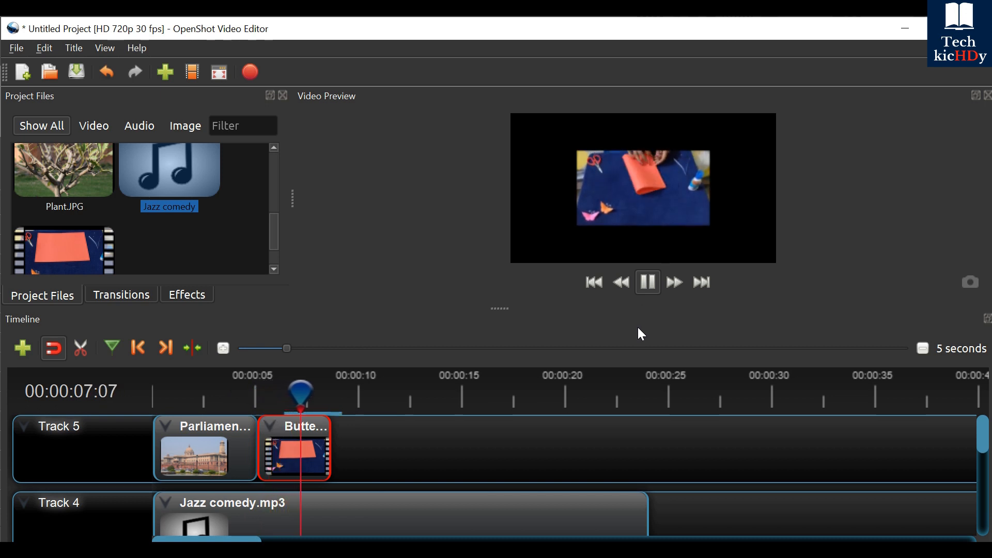
click(646, 283)
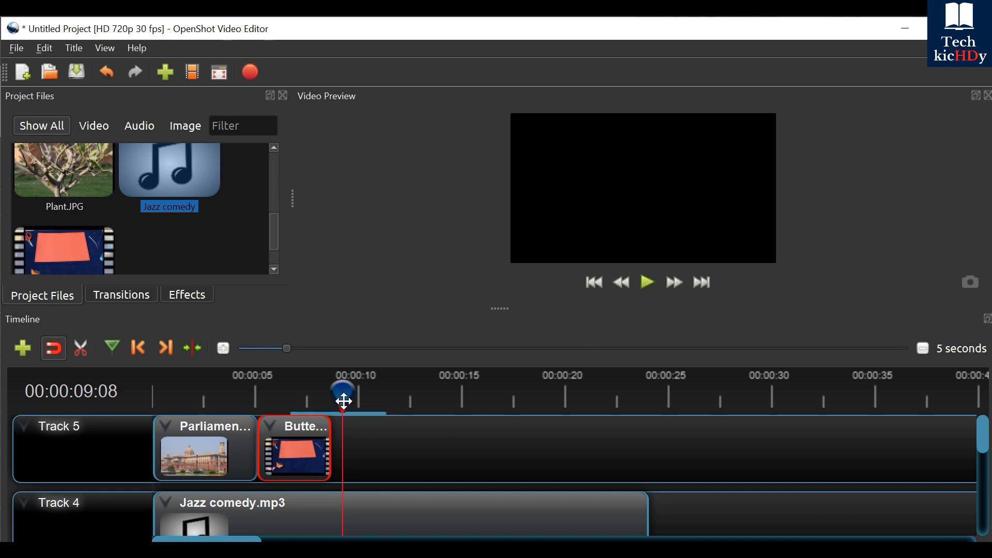
Set the second Track 5 clip's layout to 1/4 Size - Top Left and preview it starting from about 00:00:03:16
drag(336, 395, 223, 394)
right_click(287, 442)
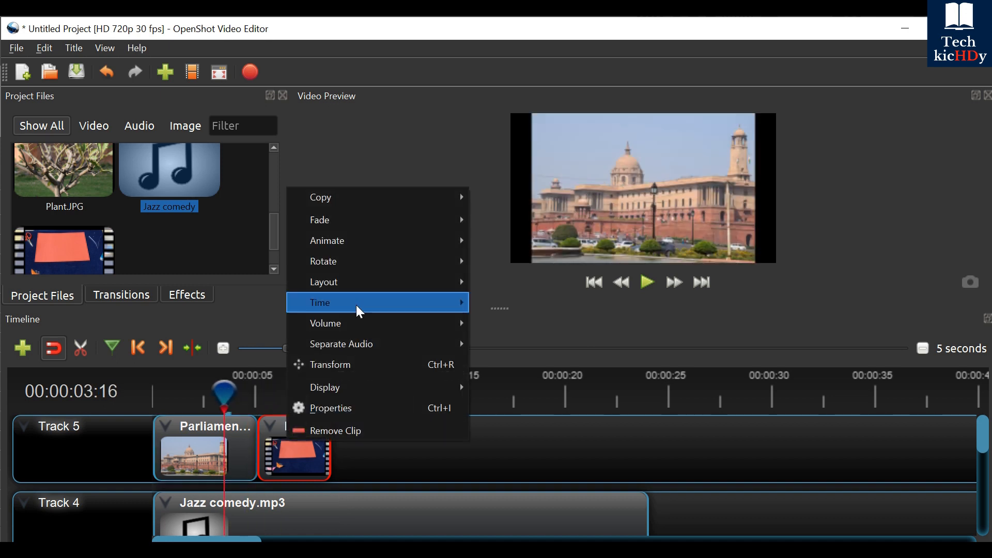
mouse_move(353, 299)
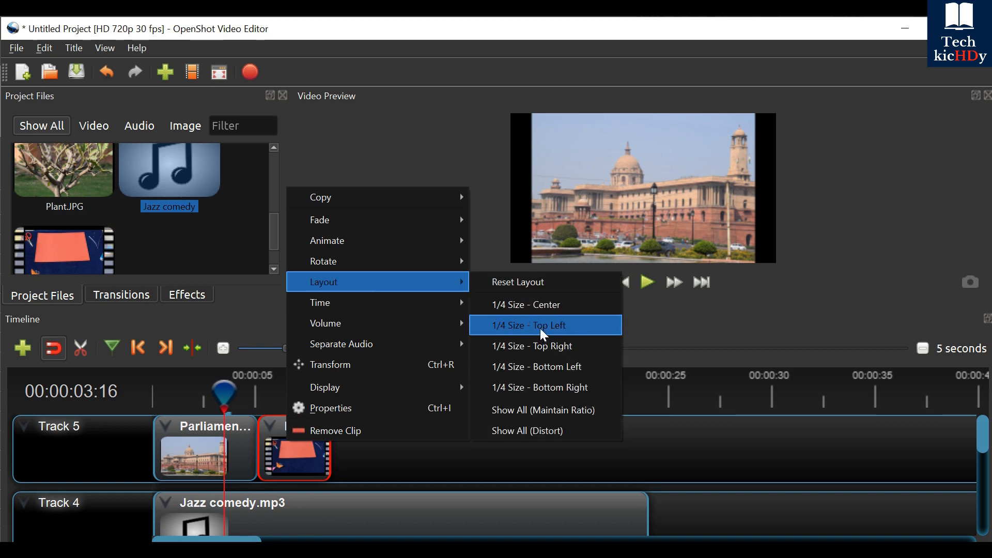
click(540, 329)
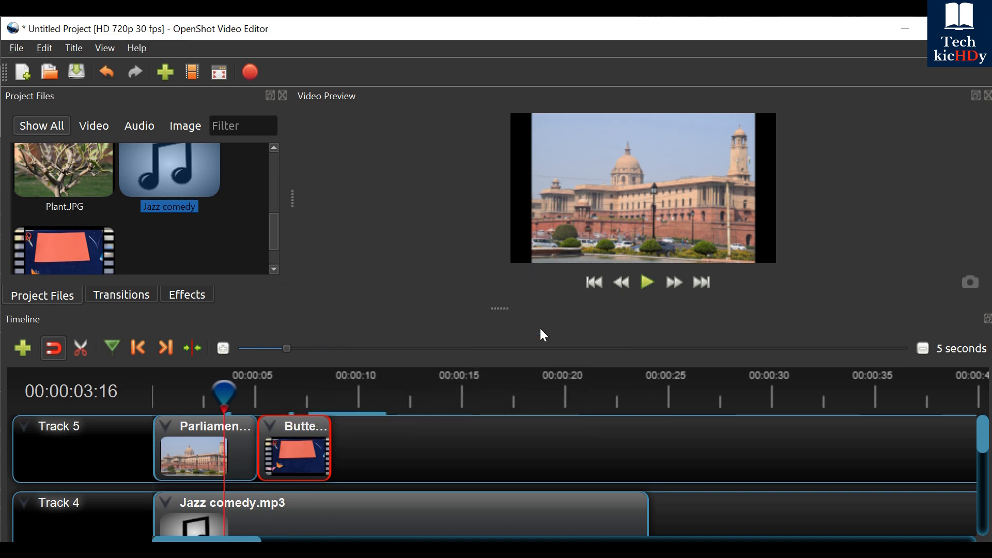
click(640, 287)
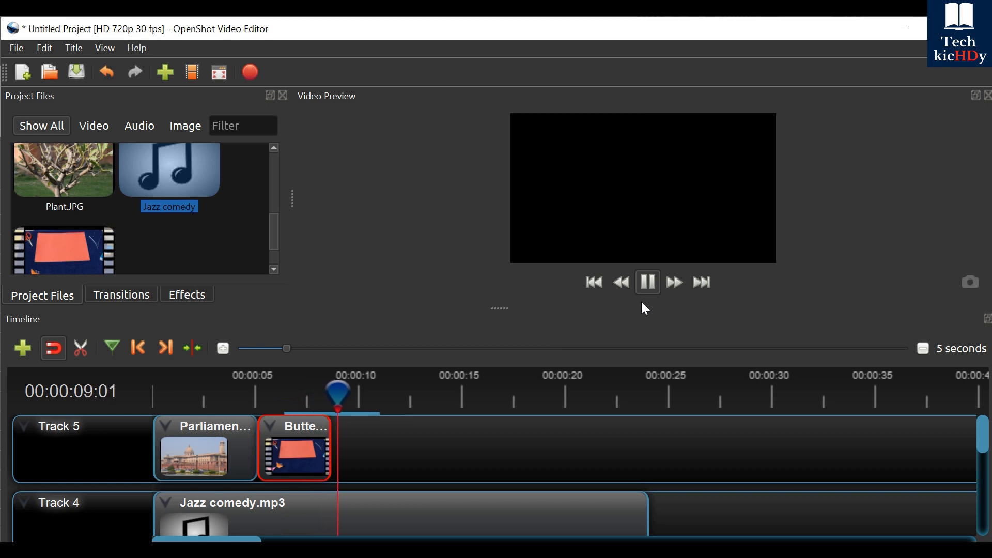
click(648, 283)
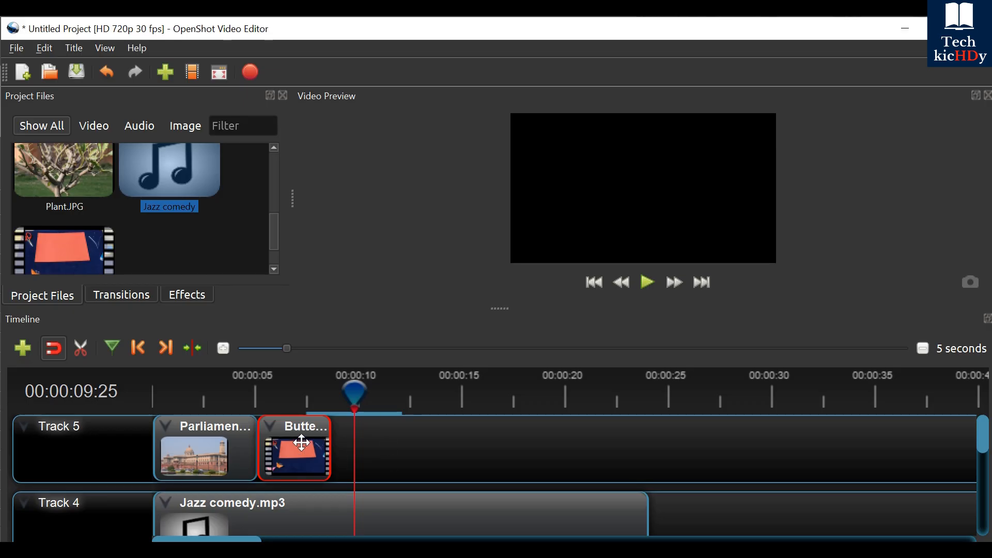
right_click(305, 444)
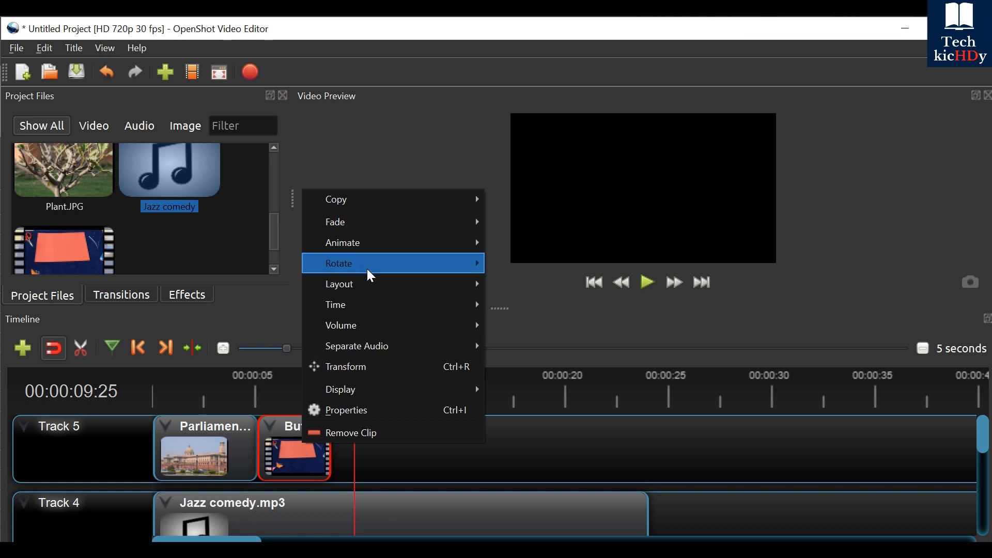
mouse_move(351, 333)
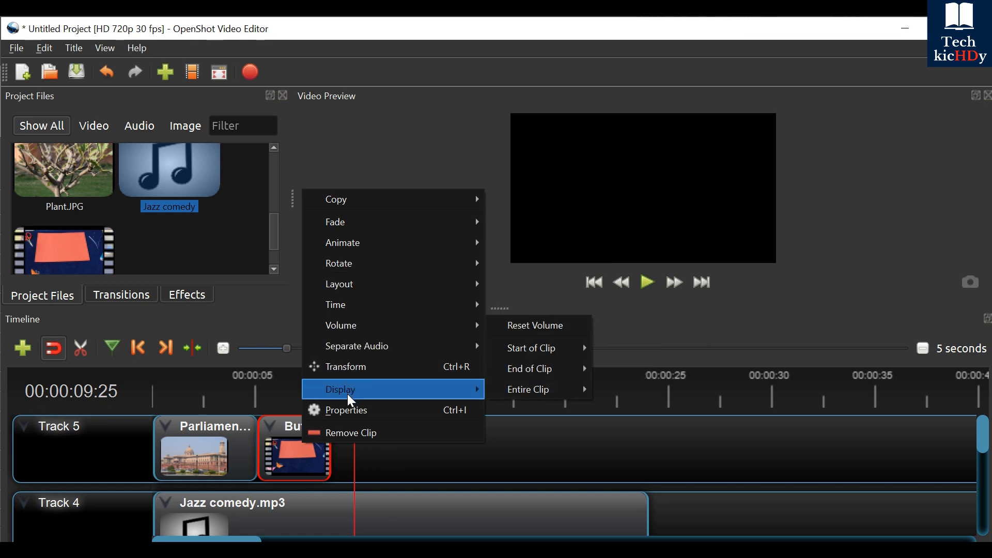
mouse_move(354, 206)
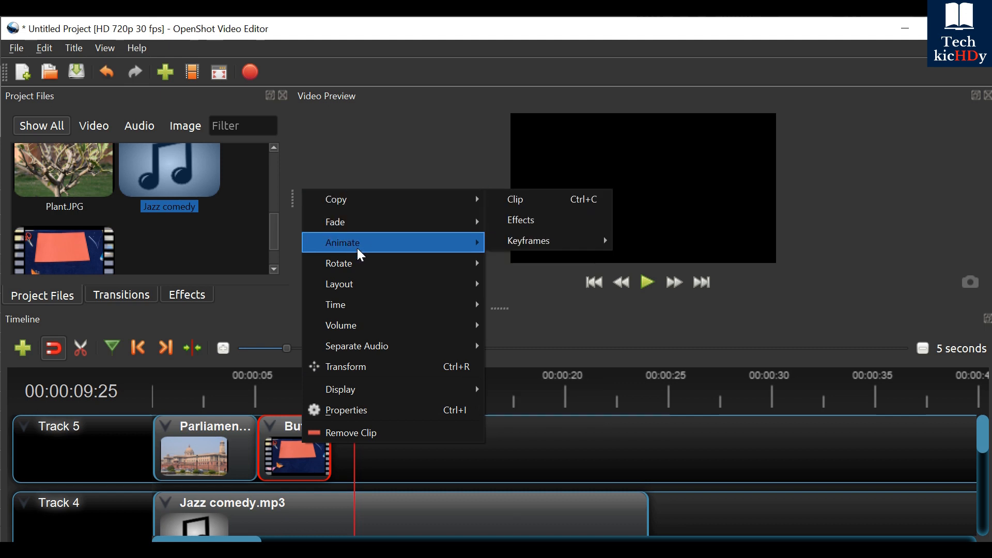
mouse_move(374, 316)
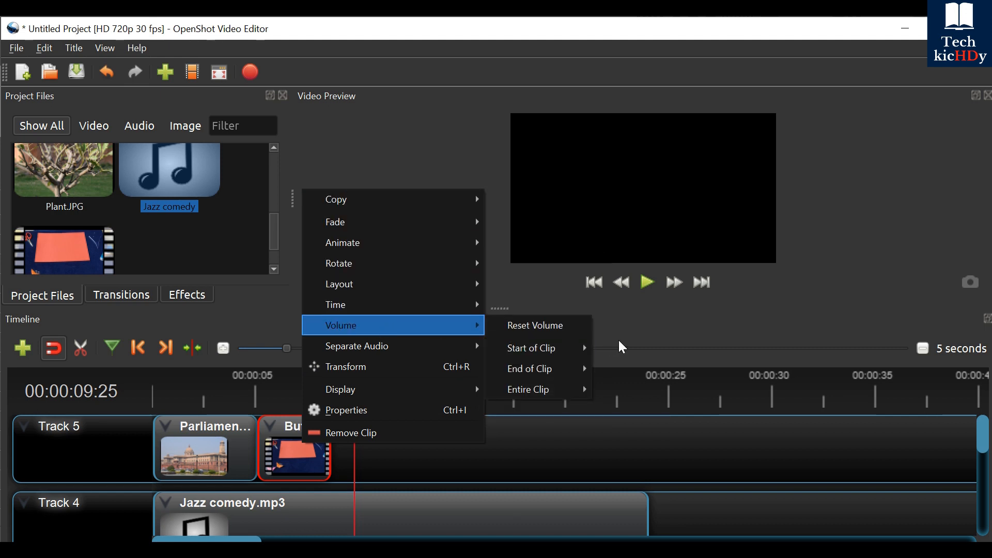
click(648, 320)
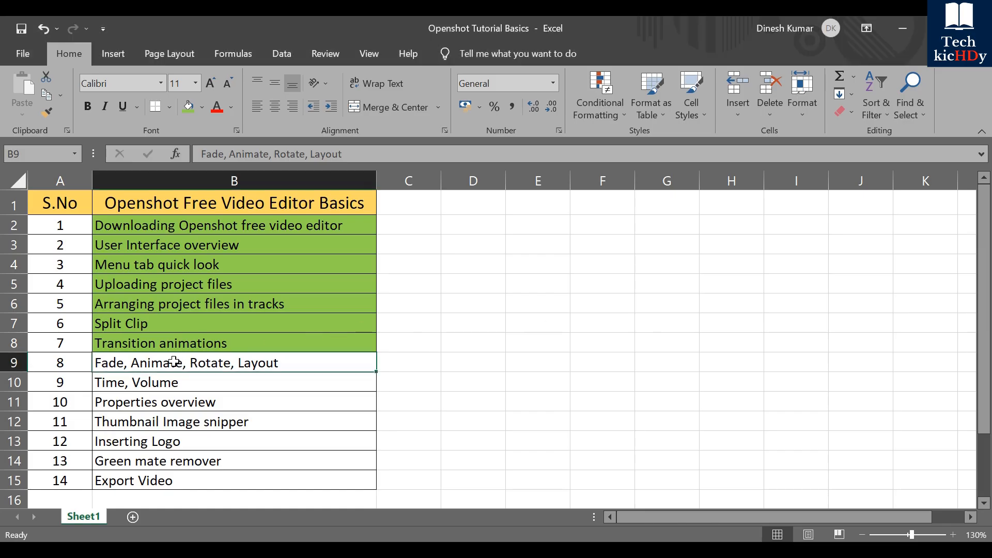
Fill the "Fade, Animate, Rotate, Layout" topic in cell B9 with green and select the "Time, Volume" topic in B10
click(188, 107)
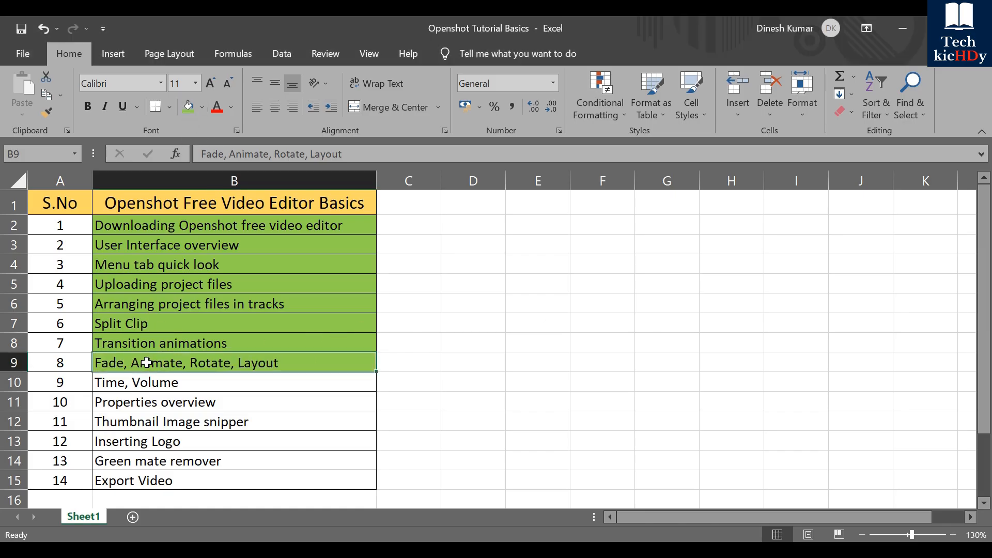
click(141, 381)
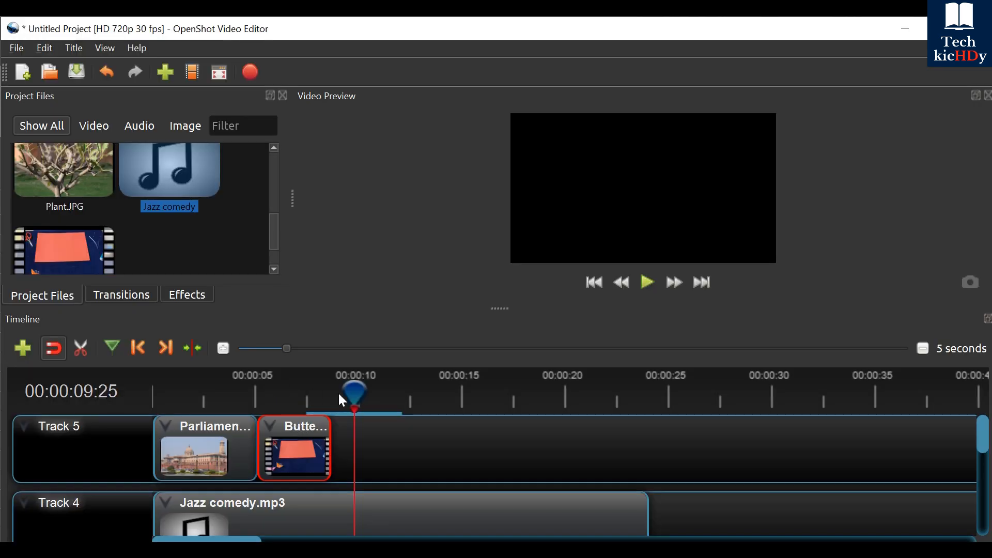
Return the playhead to about 00:00:03:19 and speed up the second clip on Track 5 to Fast, Forward, 2X
drag(348, 396, 226, 391)
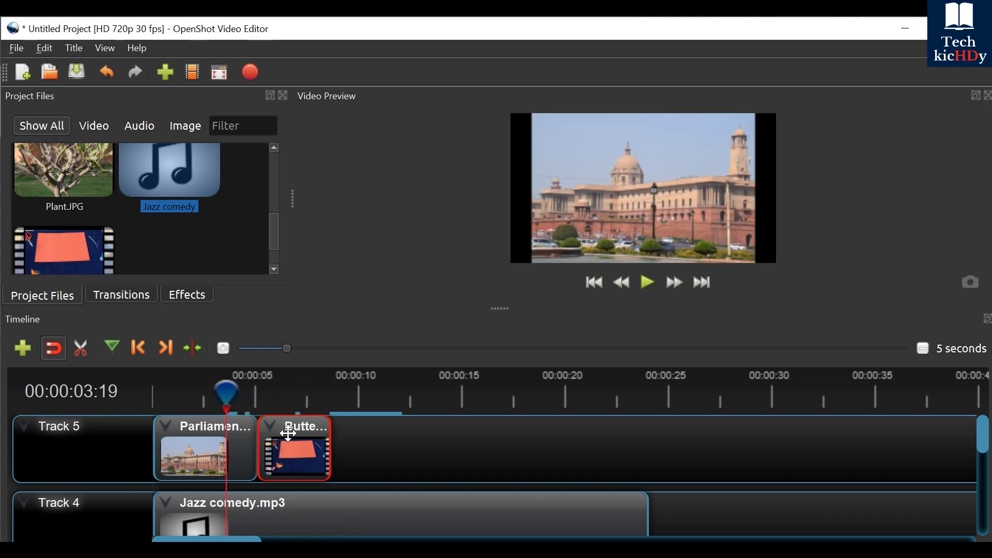
right_click(301, 447)
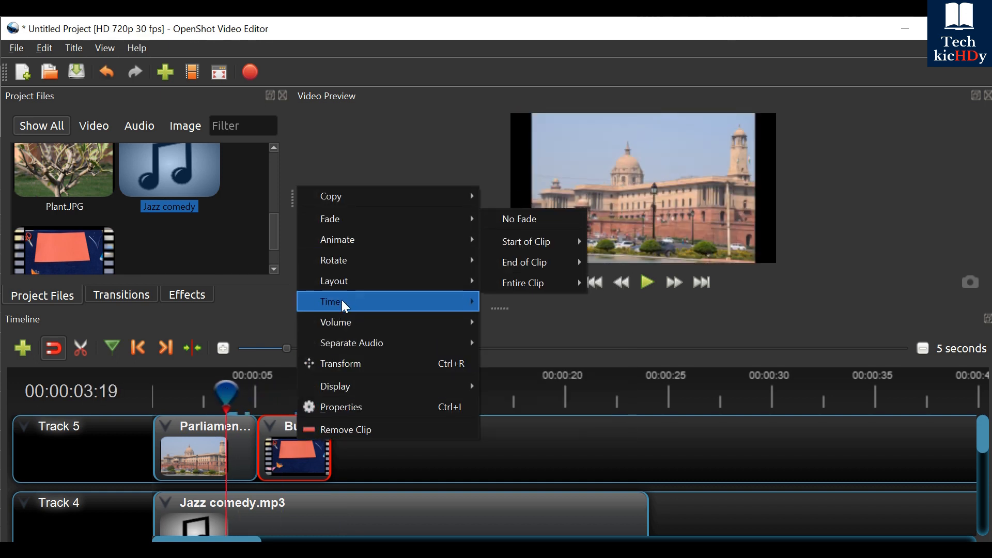
mouse_move(344, 305)
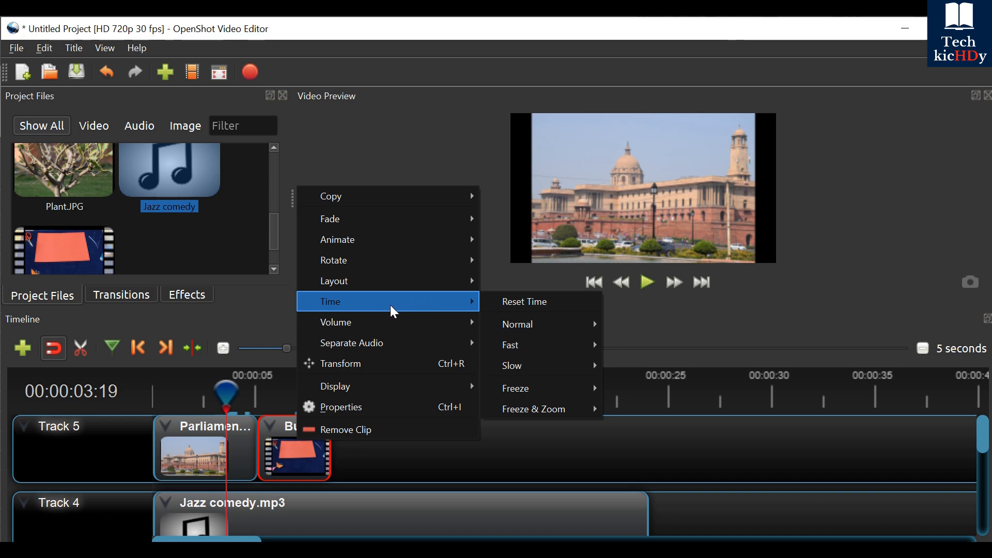
right_click(279, 455)
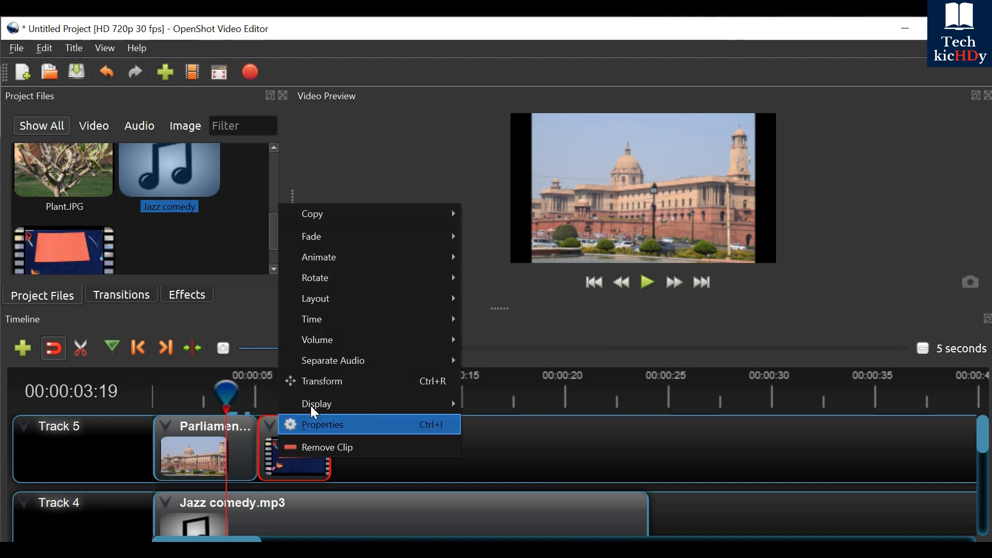
mouse_move(361, 323)
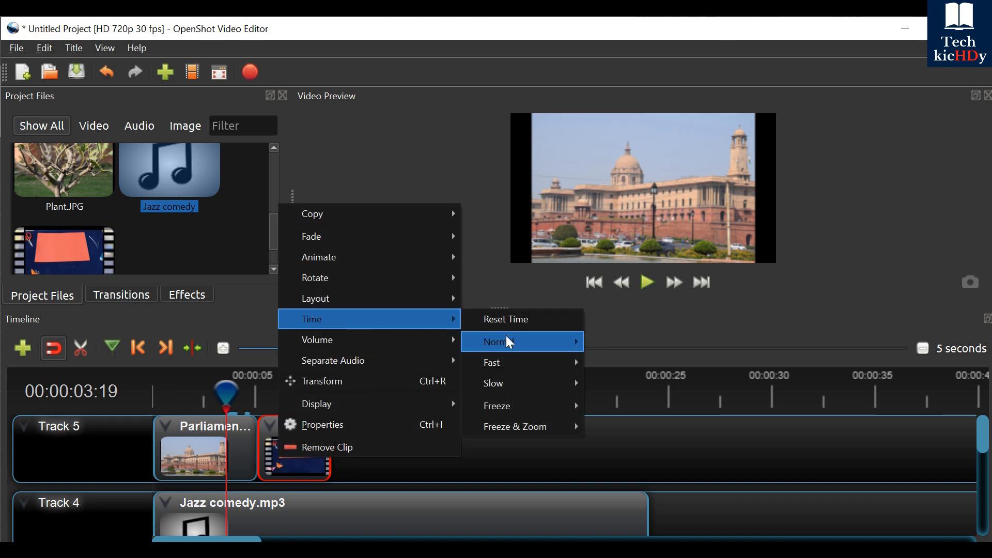
mouse_move(512, 343)
mouse_move(526, 370)
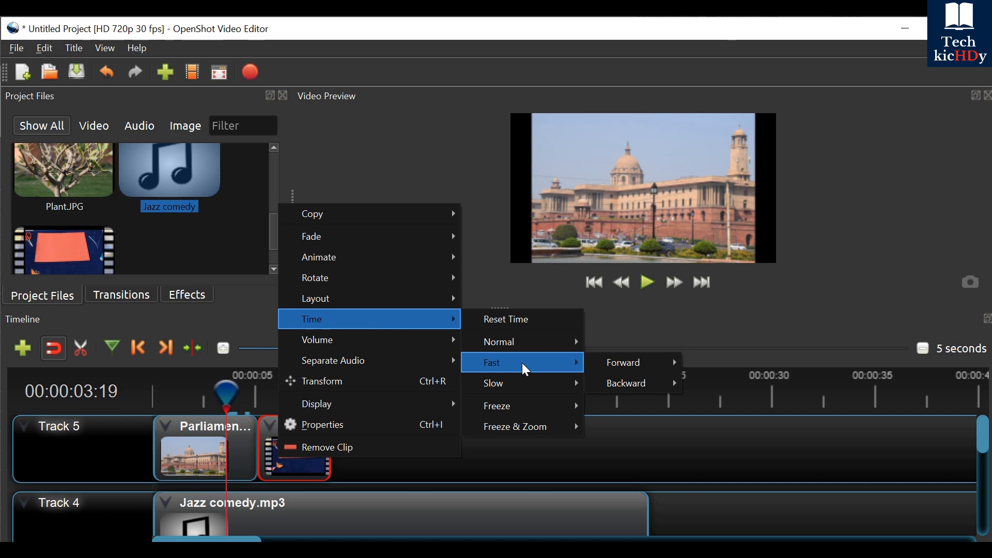
mouse_move(619, 371)
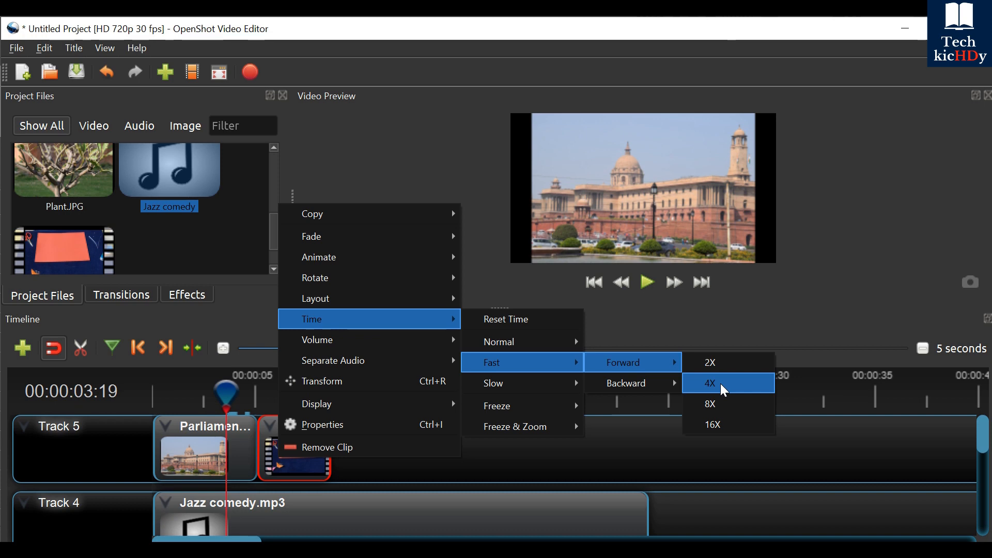
click(736, 362)
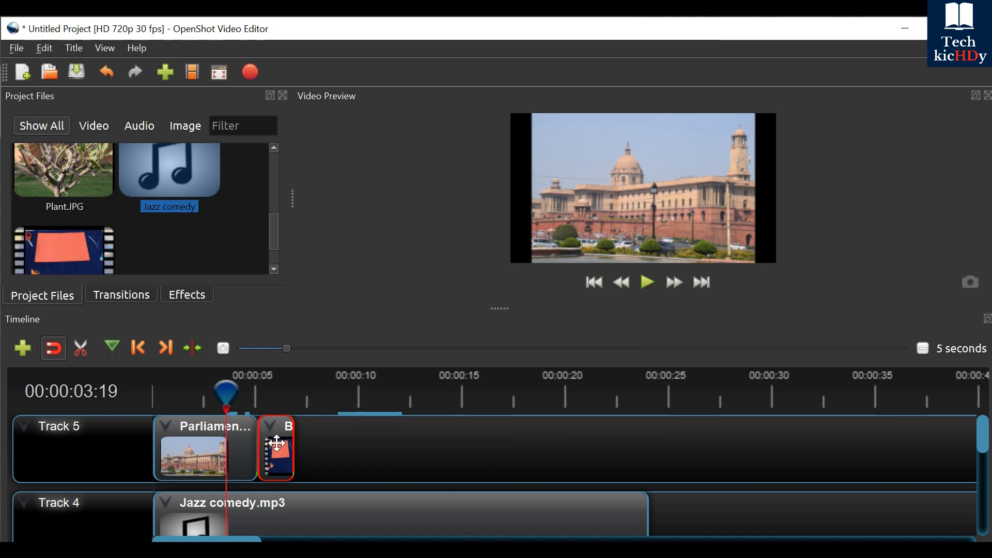
Preview the sped-up second clip on Track 5 and reset its layout
click(648, 283)
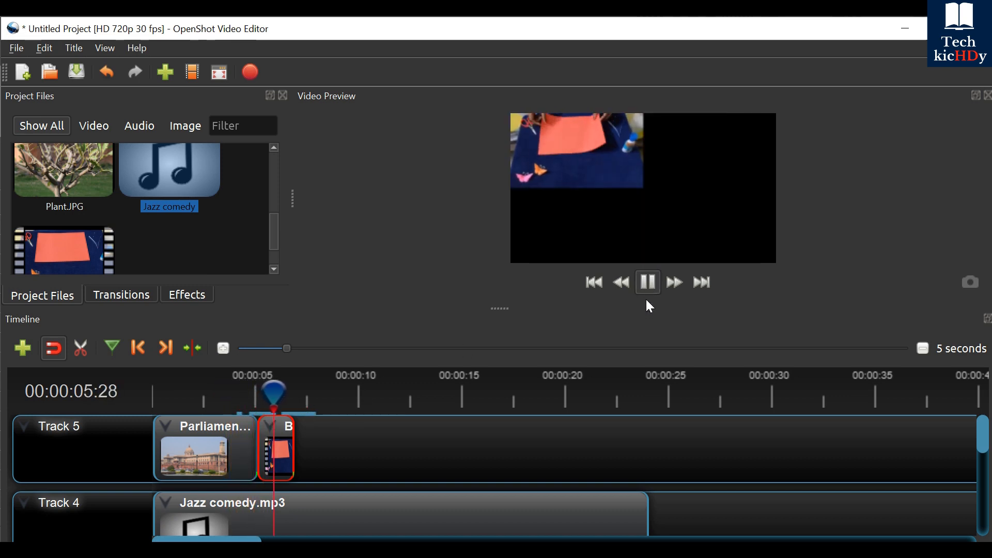
click(650, 284)
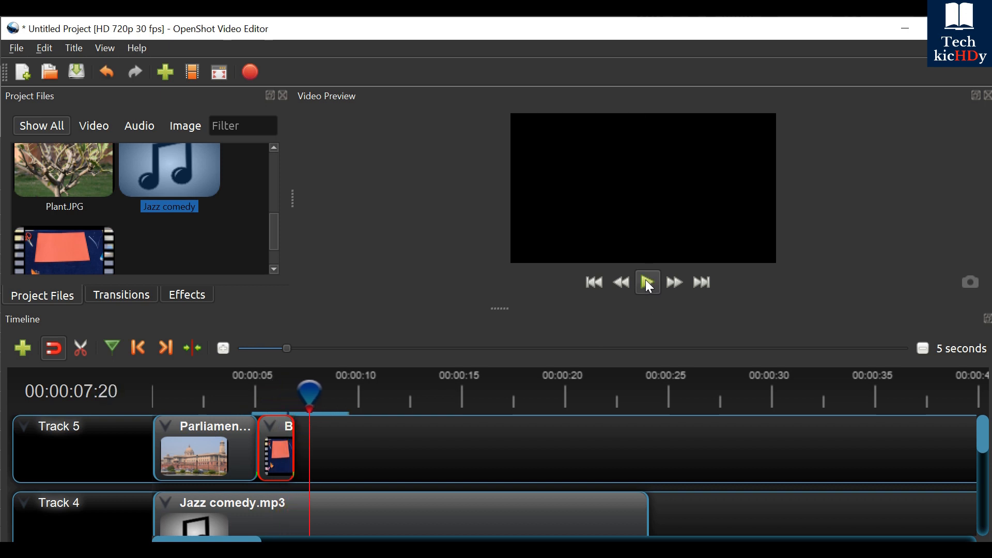
right_click(277, 437)
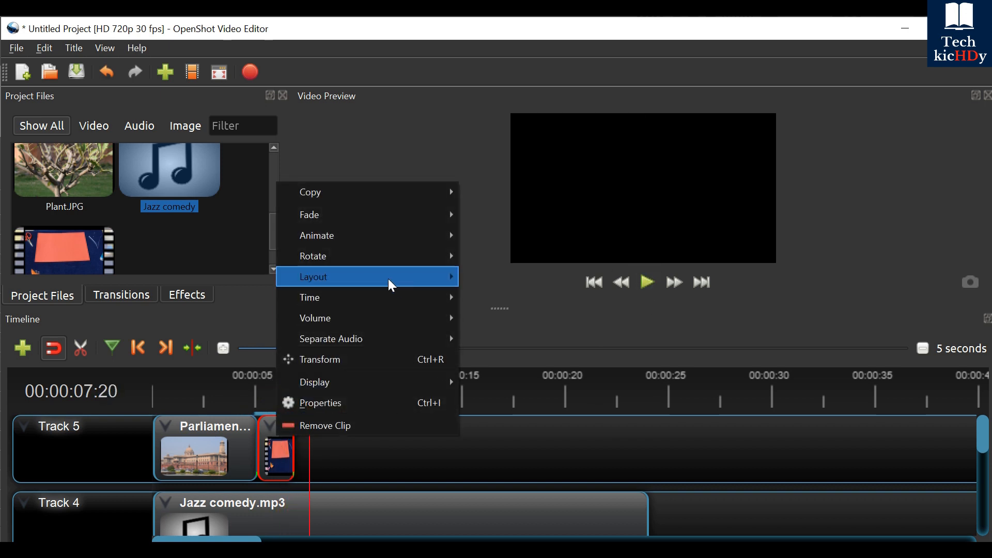
mouse_move(386, 288)
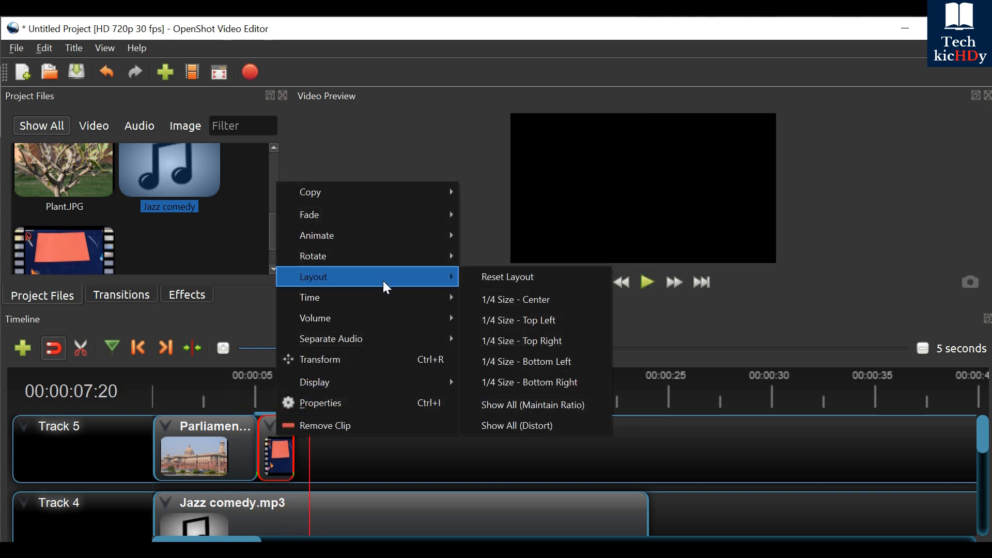
click(501, 281)
Slow the second clip on Track 5 to Slow, Forward, 1/8X and preview it from about 00:00:03:22
drag(310, 395, 228, 395)
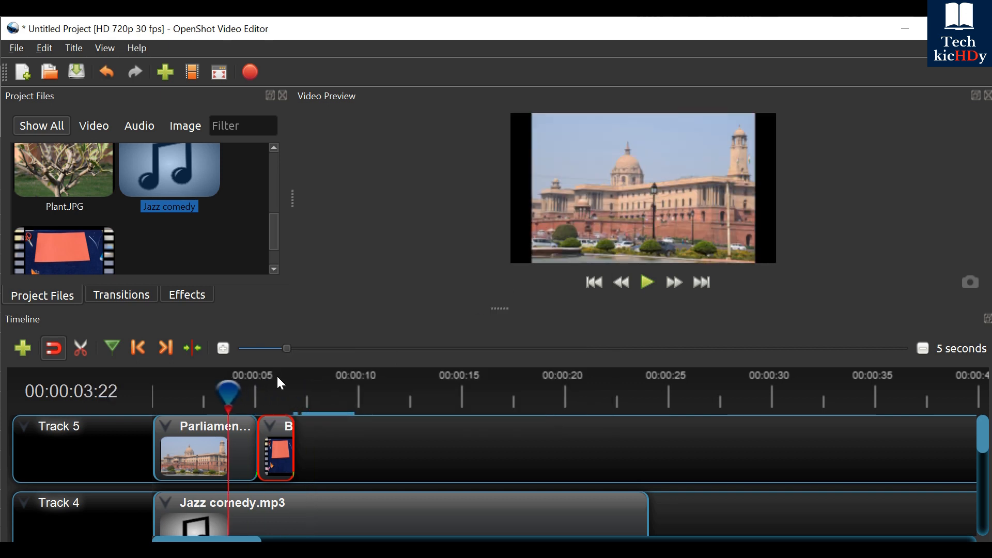
right_click(272, 445)
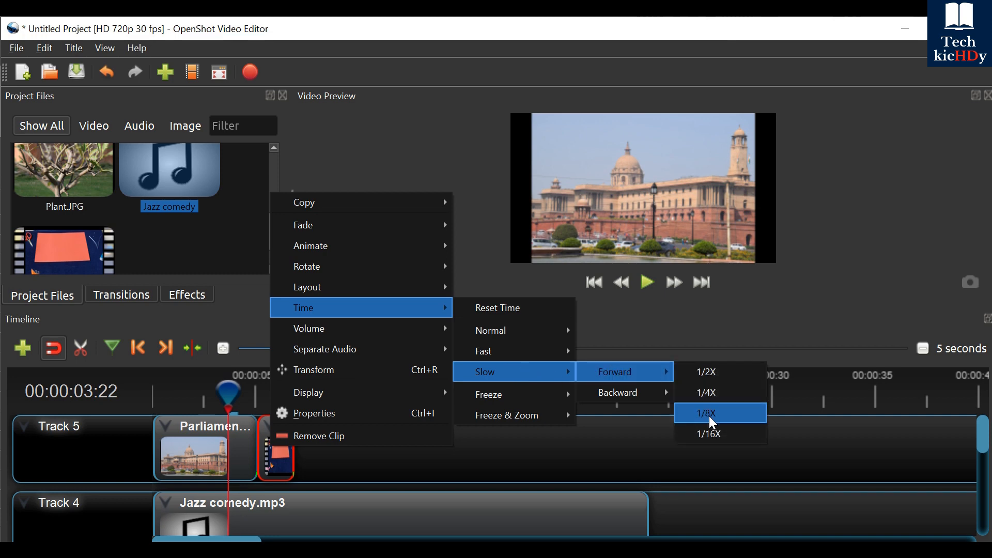
click(713, 419)
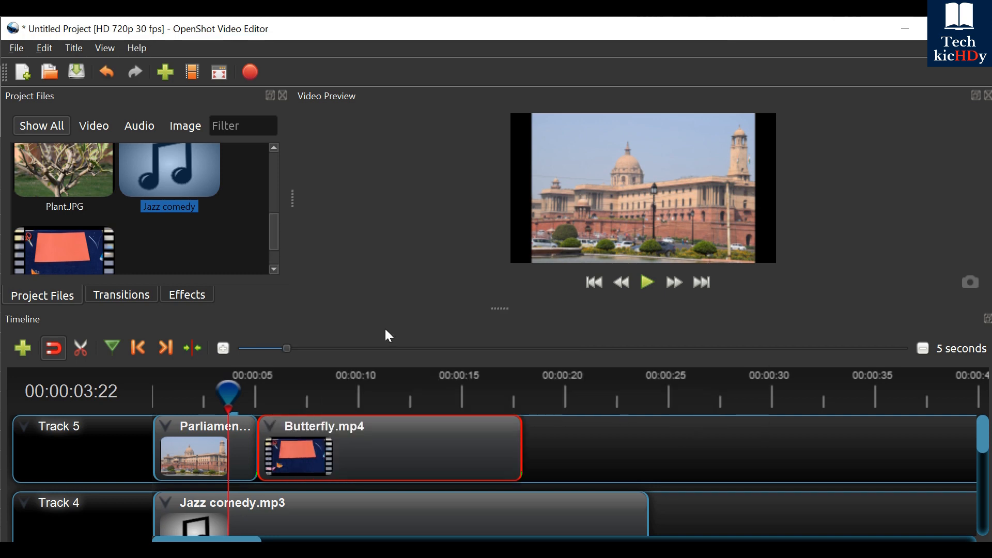
click(648, 283)
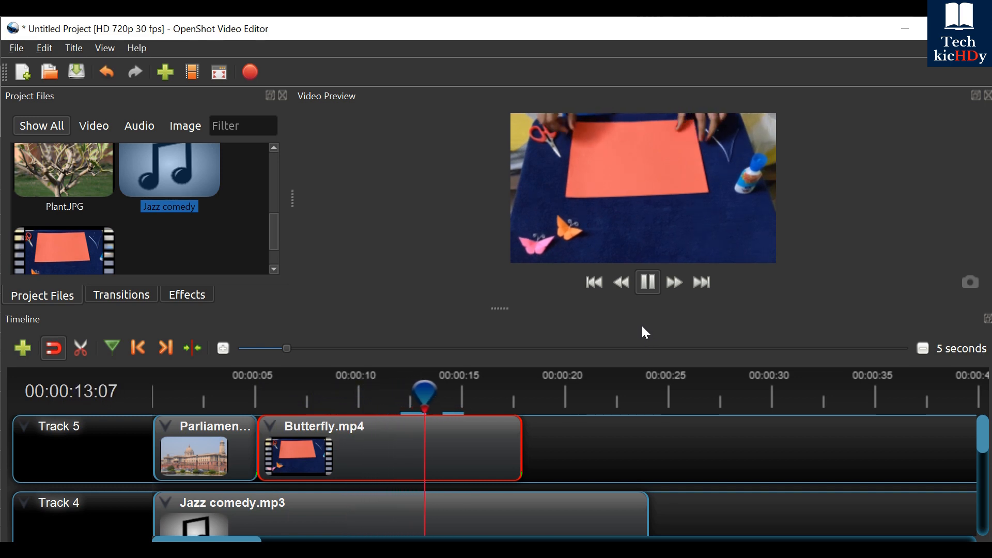
click(649, 286)
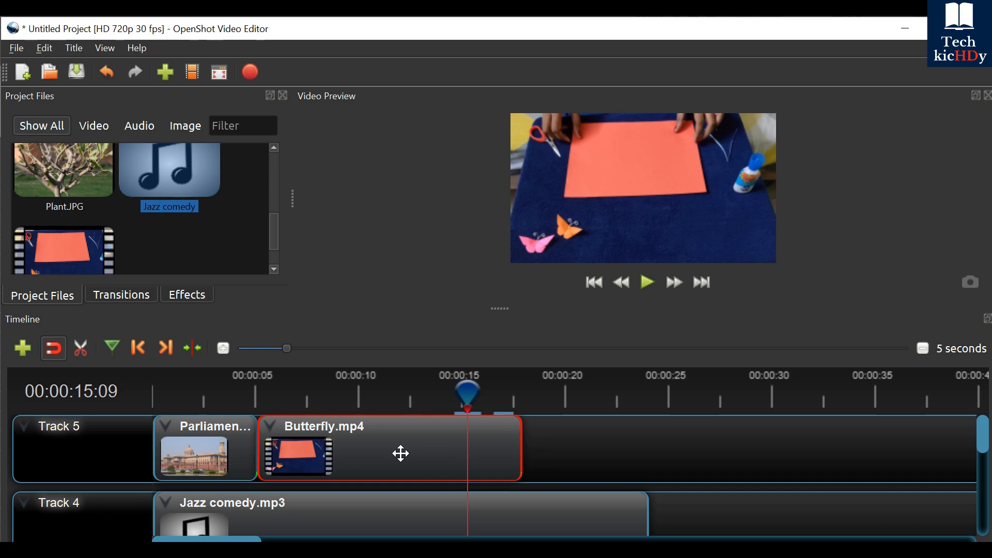
Look through the Freeze & Zoom, Freeze, Slow and Fast options of the Butterfly.mp4 clip and reset its time
right_click(401, 454)
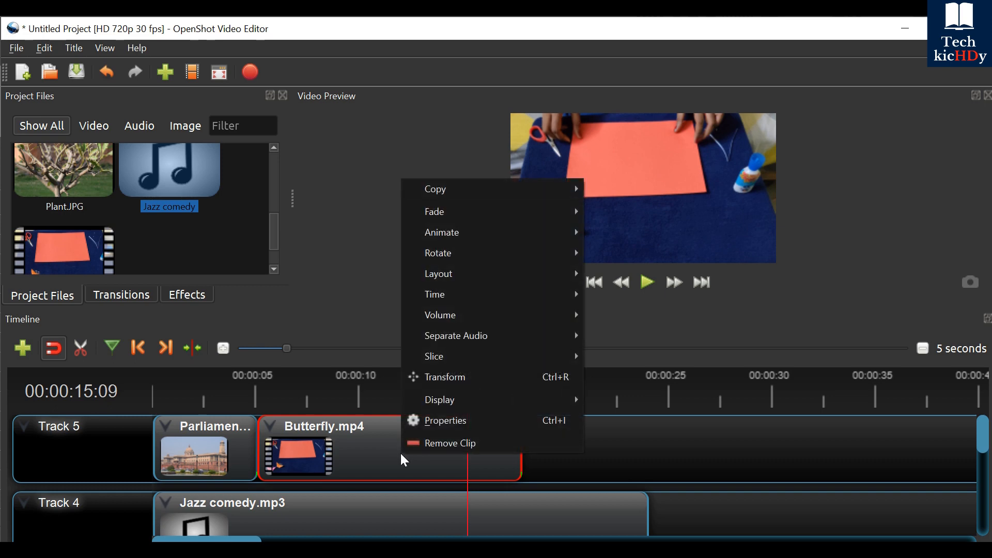
mouse_move(493, 314)
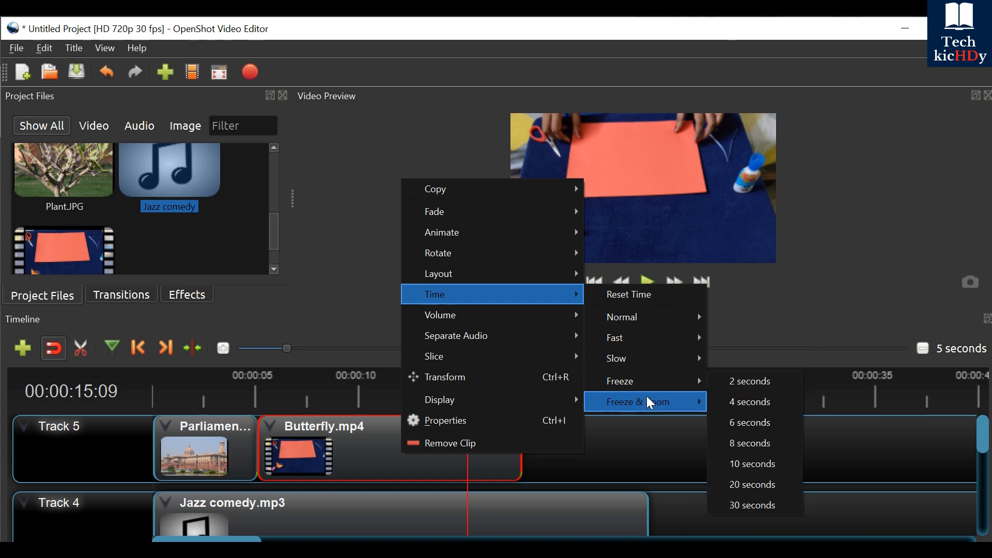
mouse_move(650, 408)
mouse_move(641, 385)
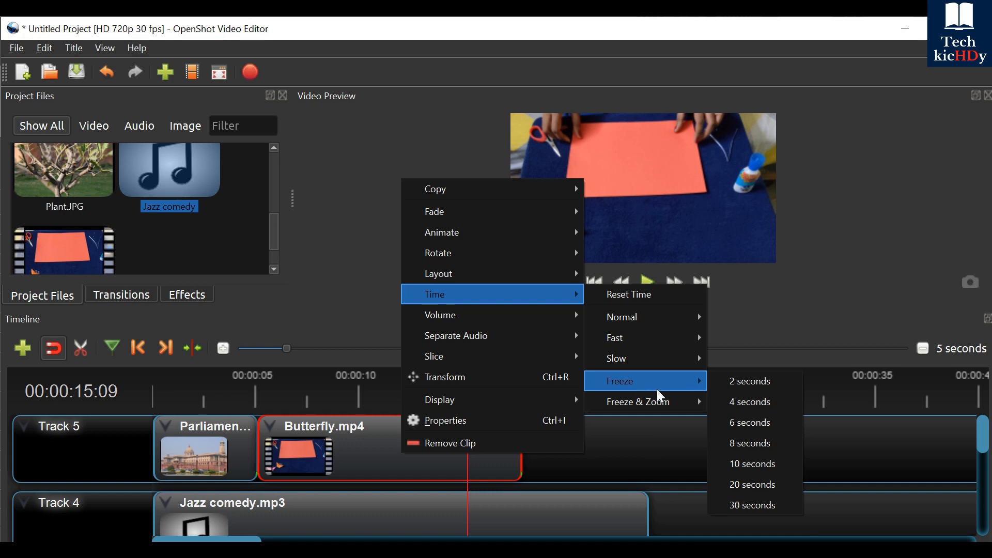
mouse_move(642, 364)
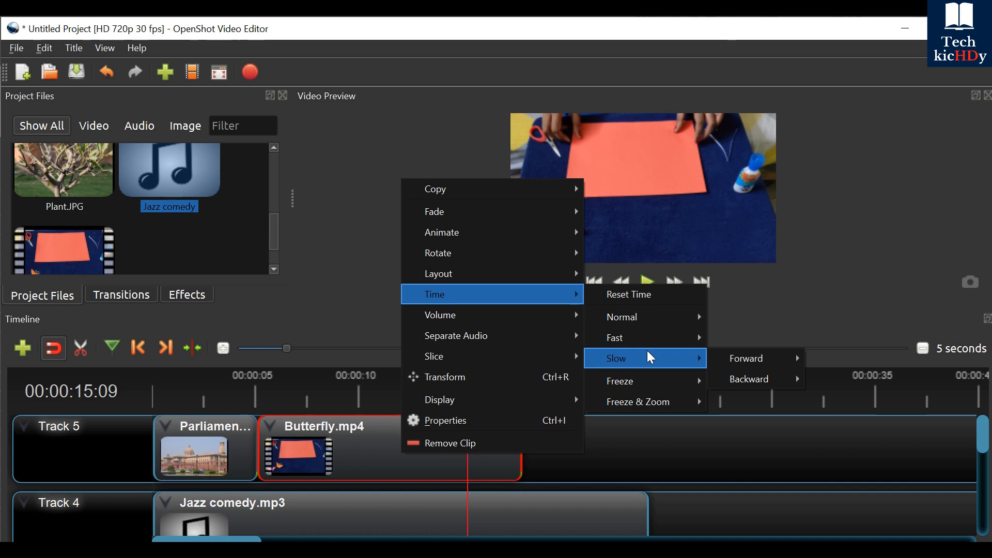
mouse_move(645, 340)
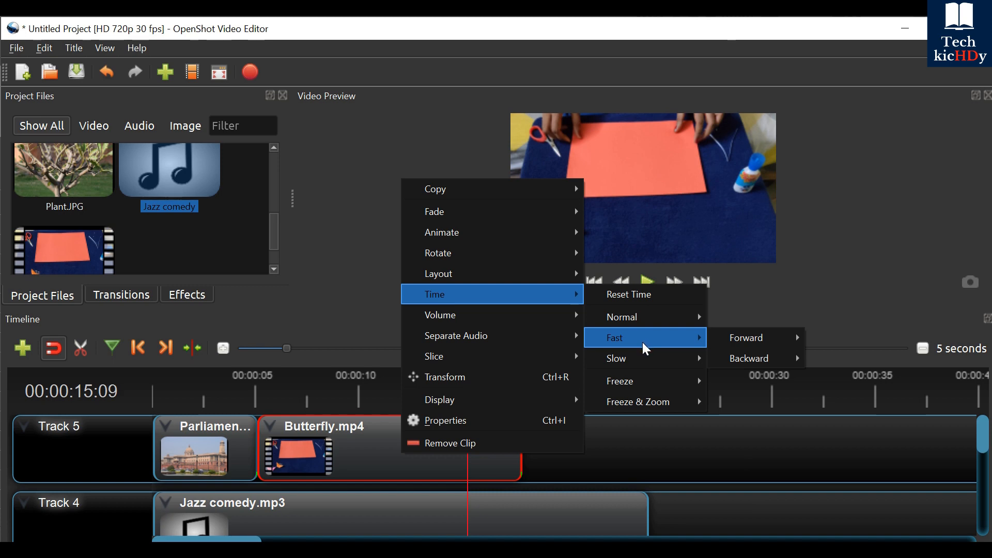
click(627, 295)
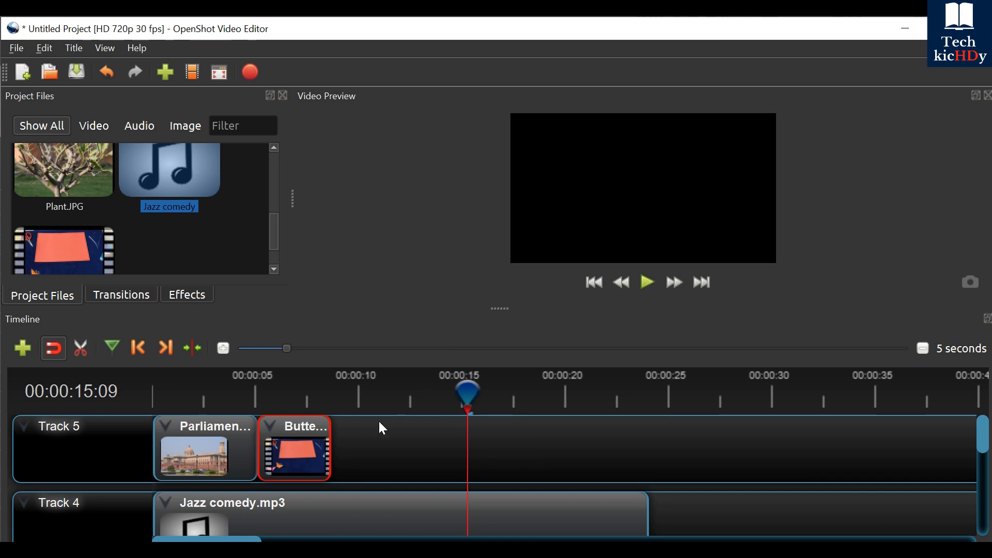
Return the playhead to about 00:00:03:22 and examine the volume options for the entire Butterfly.mp4 clip
drag(473, 386, 228, 367)
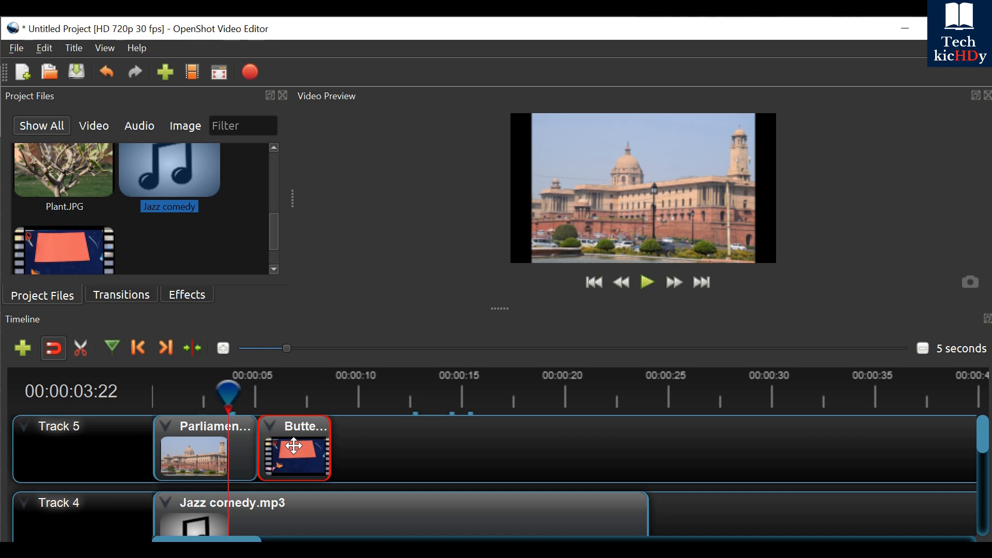
right_click(294, 445)
mouse_move(360, 339)
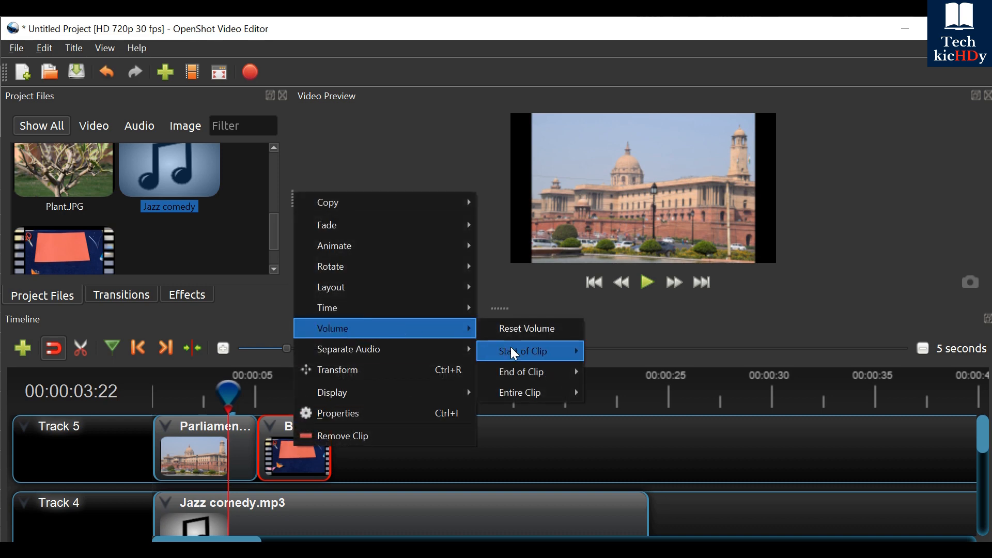
mouse_move(535, 394)
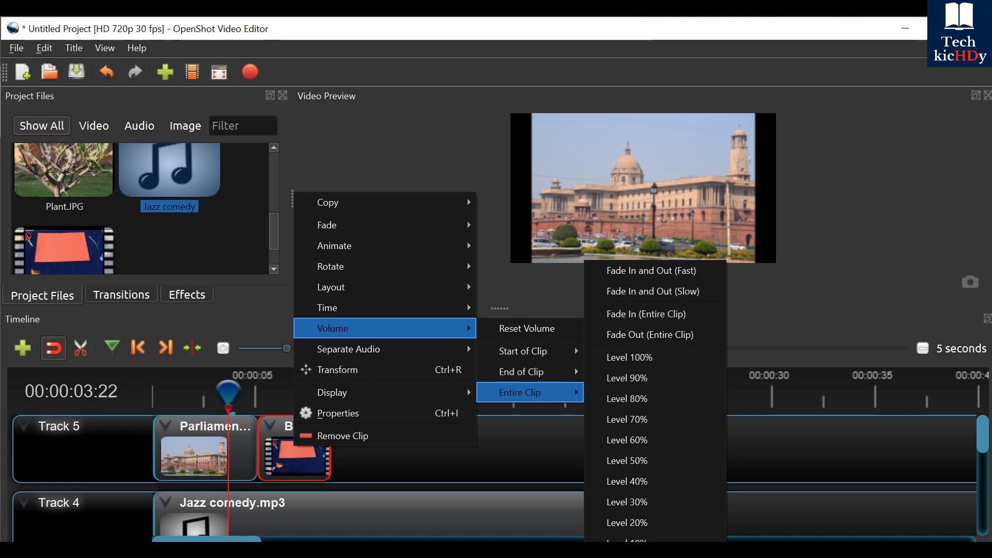
click(560, 451)
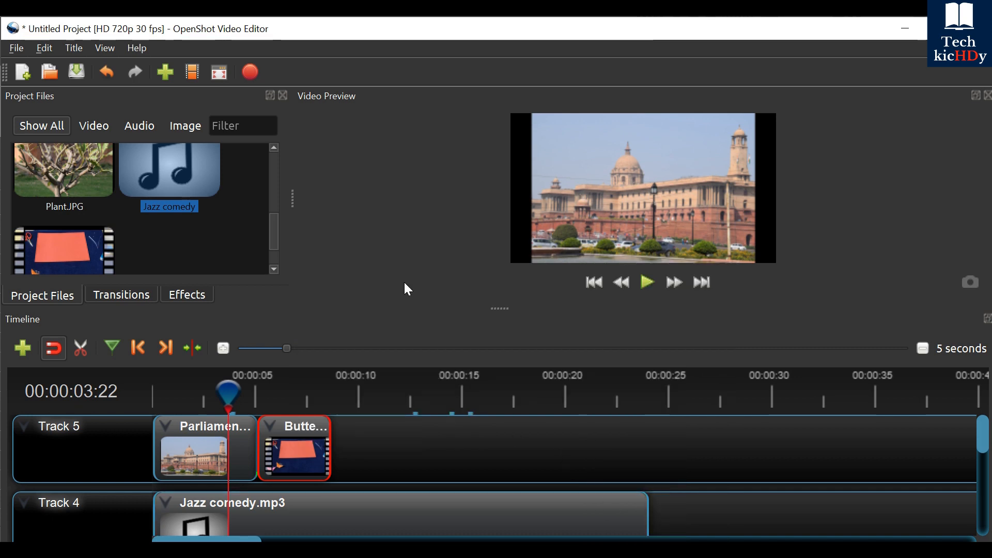
Play the timeline through the end of the Butterfly.mp4 clip and move the playhead back before it
click(644, 282)
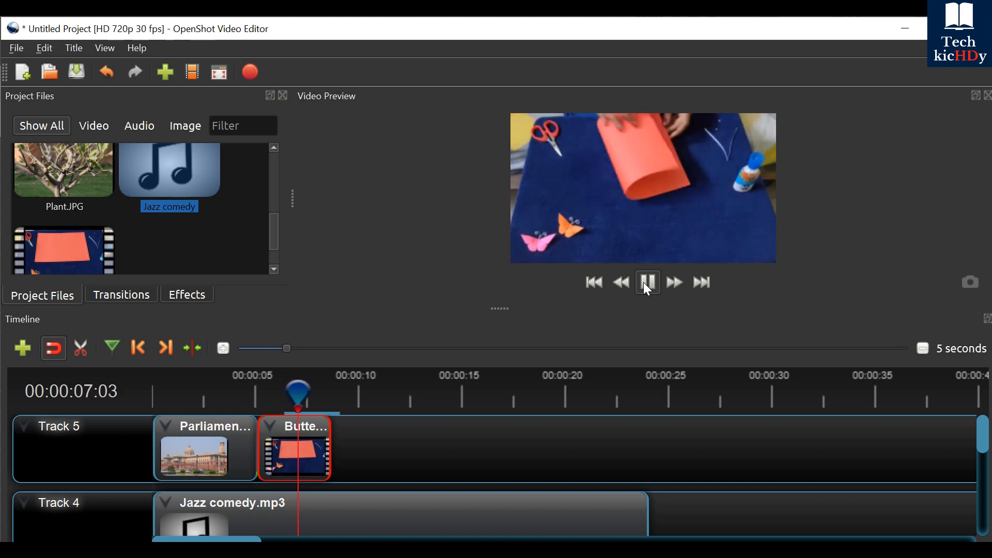
click(644, 283)
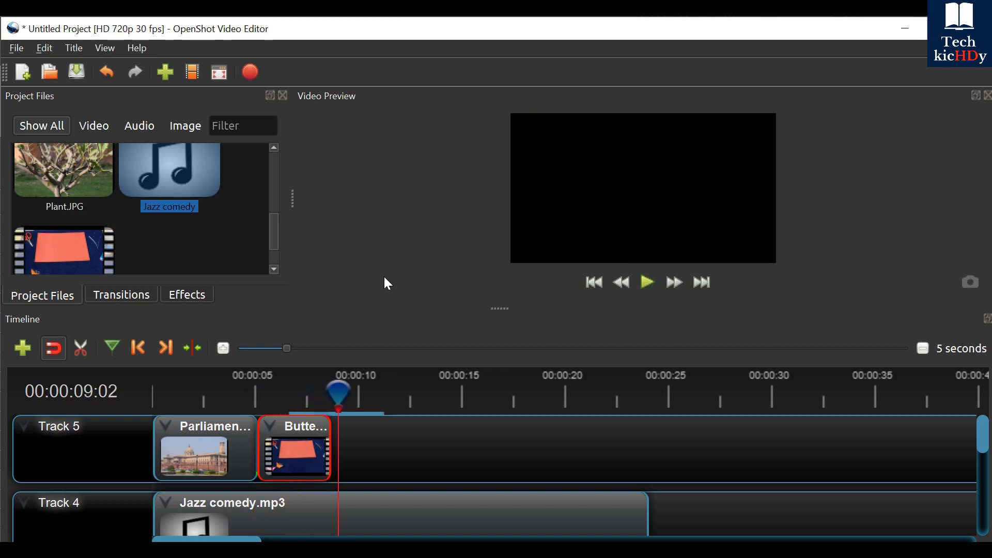
drag(336, 389, 236, 391)
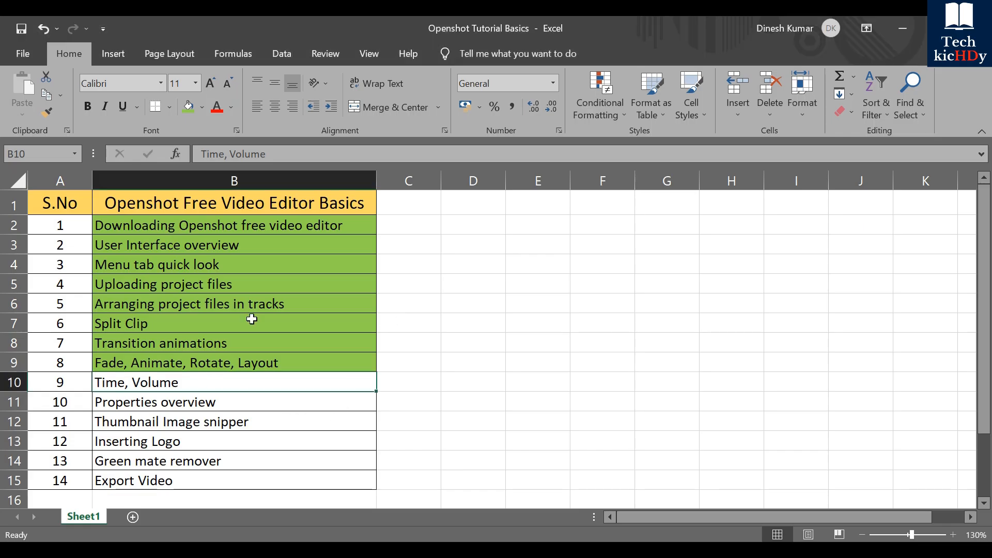
In the Excel checklist, fill the "Time, Volume" topic in B10 with green and select "Properties overview" in B11
click(188, 107)
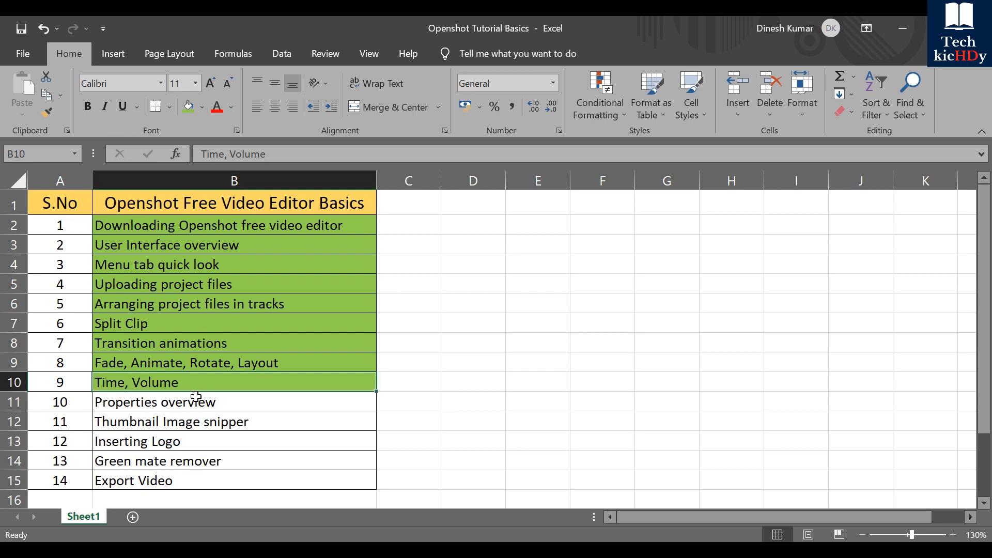
click(185, 407)
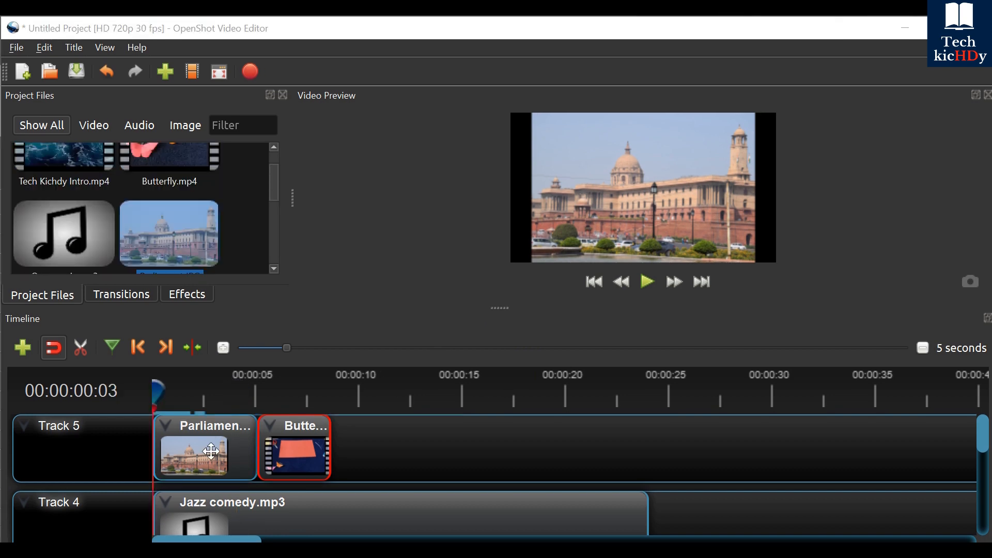
Switch back to OpenShot, open the properties of the Parliament.JPG clip on Track 5 and examine its Alpha value
right_click(211, 451)
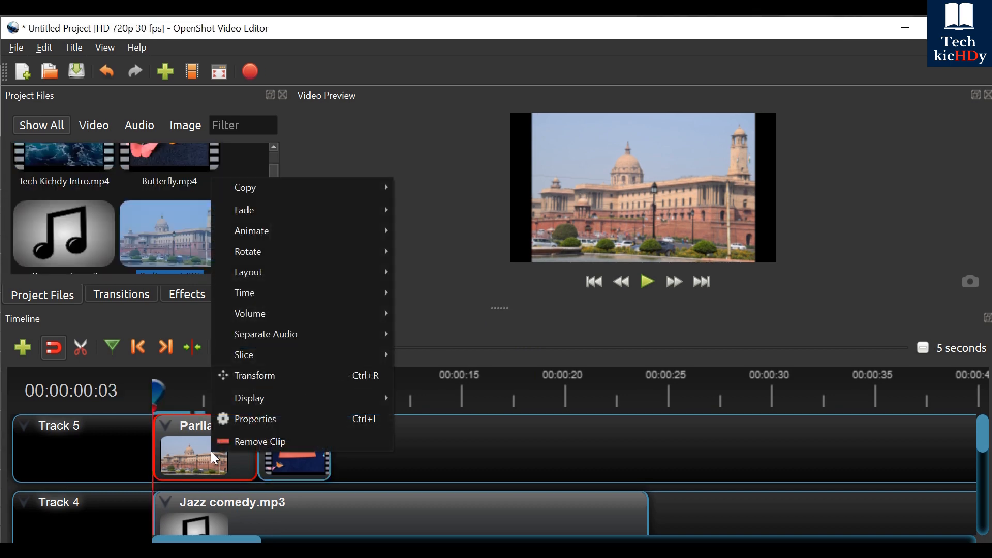
click(274, 419)
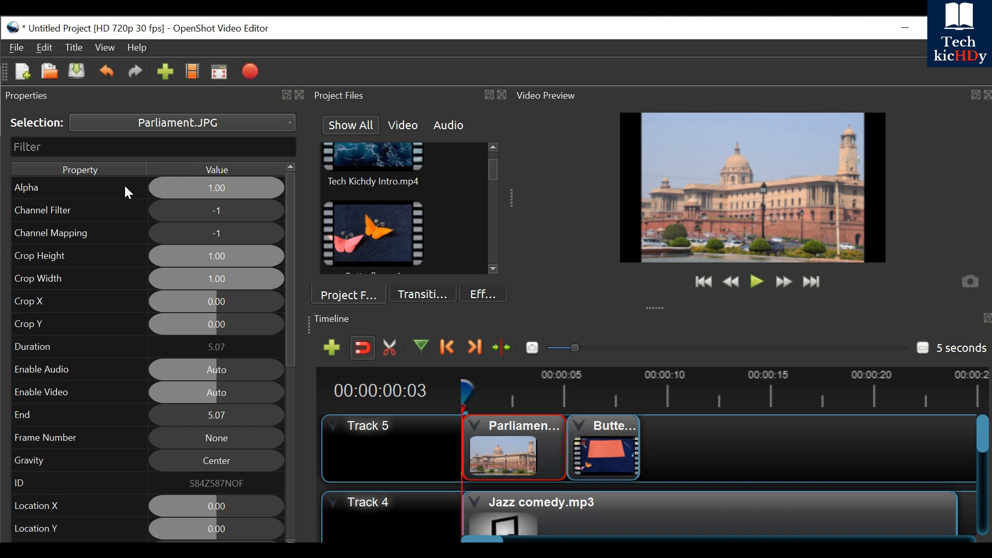
click(179, 191)
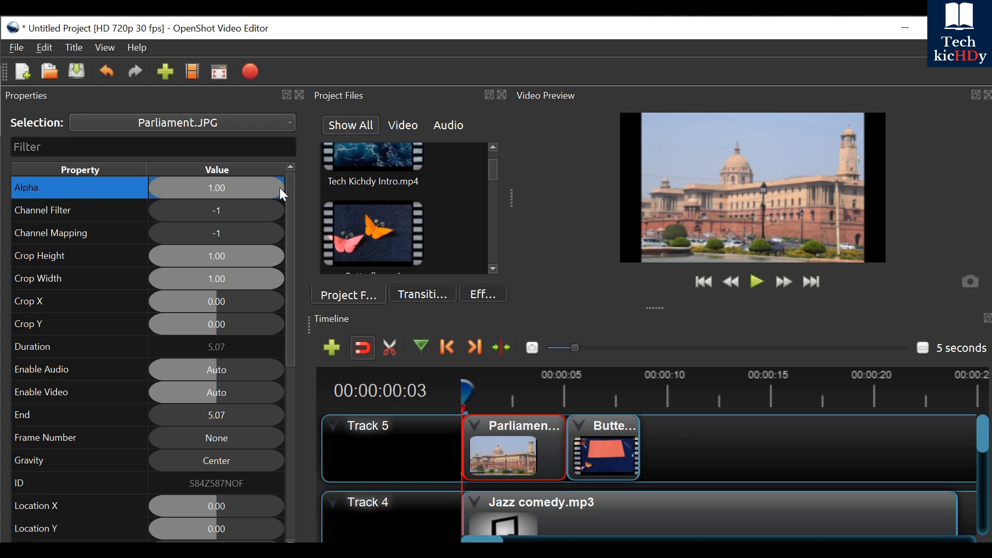
mouse_move(279, 189)
mouse_down()
mouse_move(184, 194)
mouse_move(295, 192)
mouse_up()
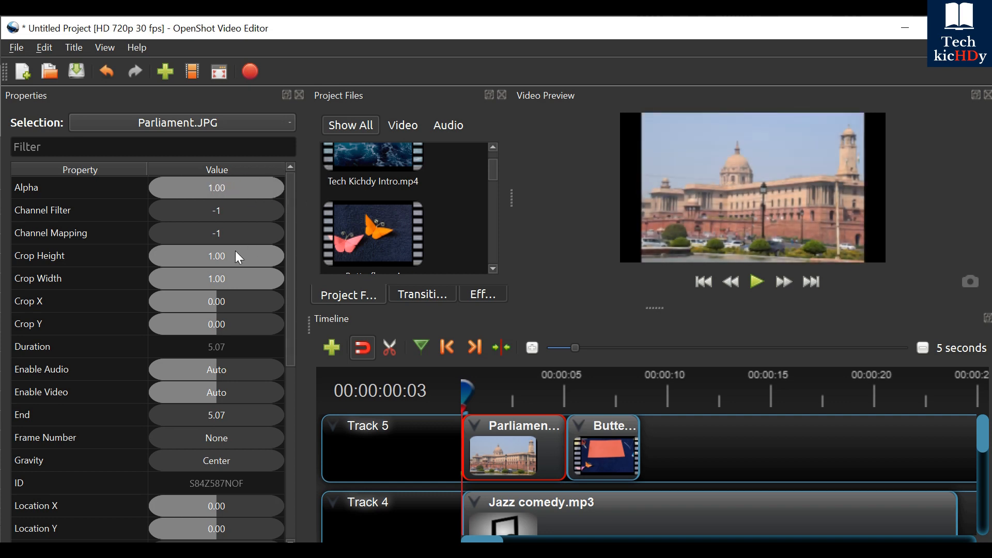
Examine the Crop Height, Crop Width, Crop X and Crop Y properties of the Parliament.JPG clip
click(218, 257)
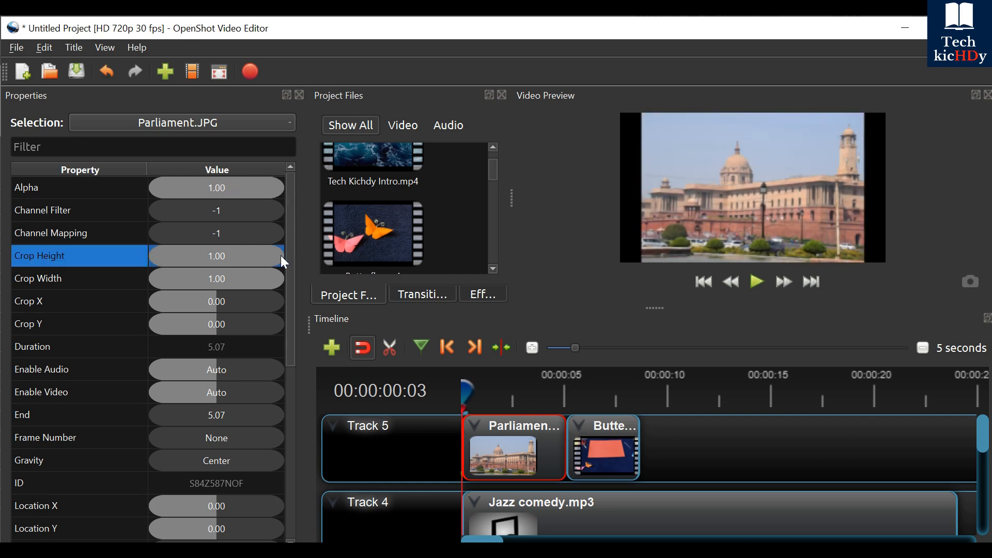
drag(275, 256, 297, 292)
click(246, 286)
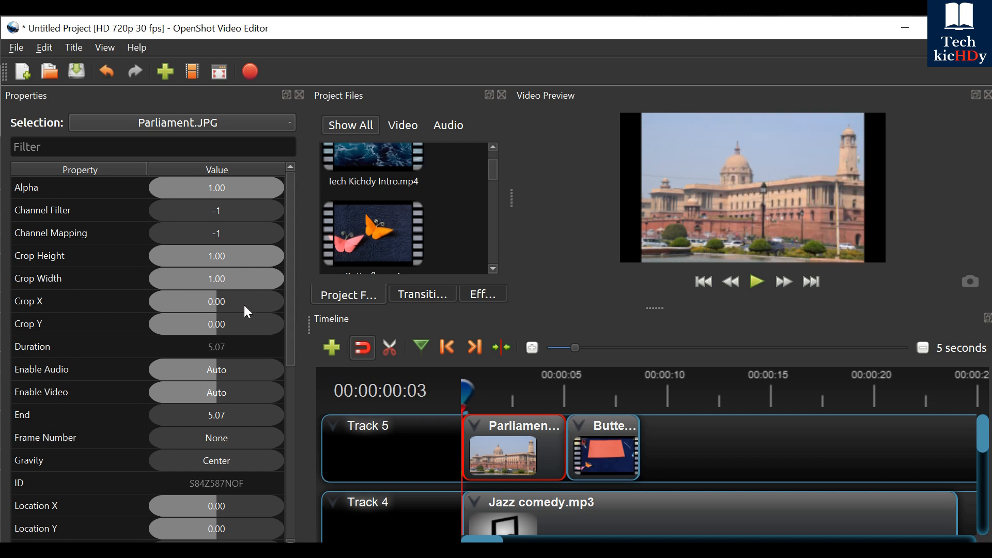
click(234, 306)
drag(214, 303, 217, 331)
click(221, 323)
Set the End property of the Parliament.JPG clip to 4.00
drag(293, 290, 287, 324)
click(199, 344)
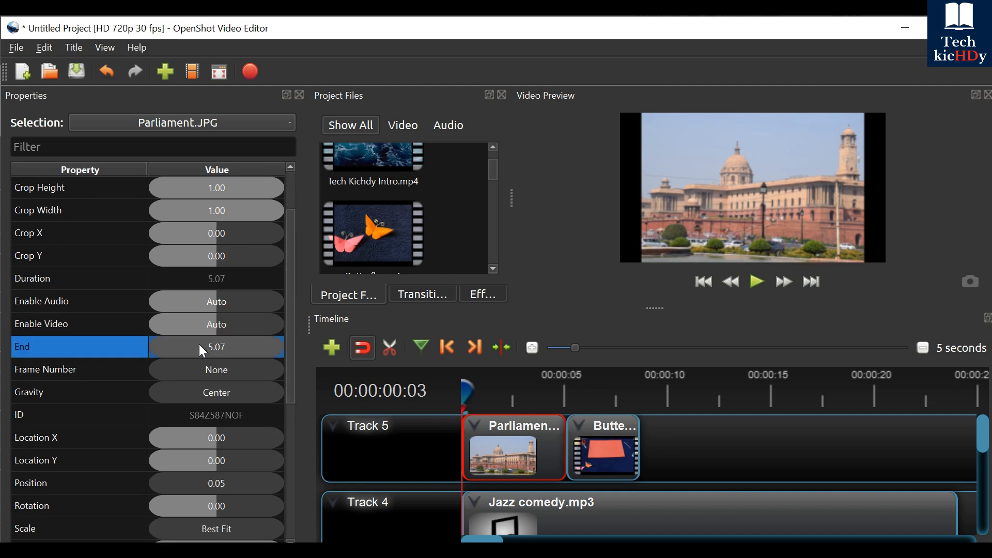
double_click(226, 346)
text(4)
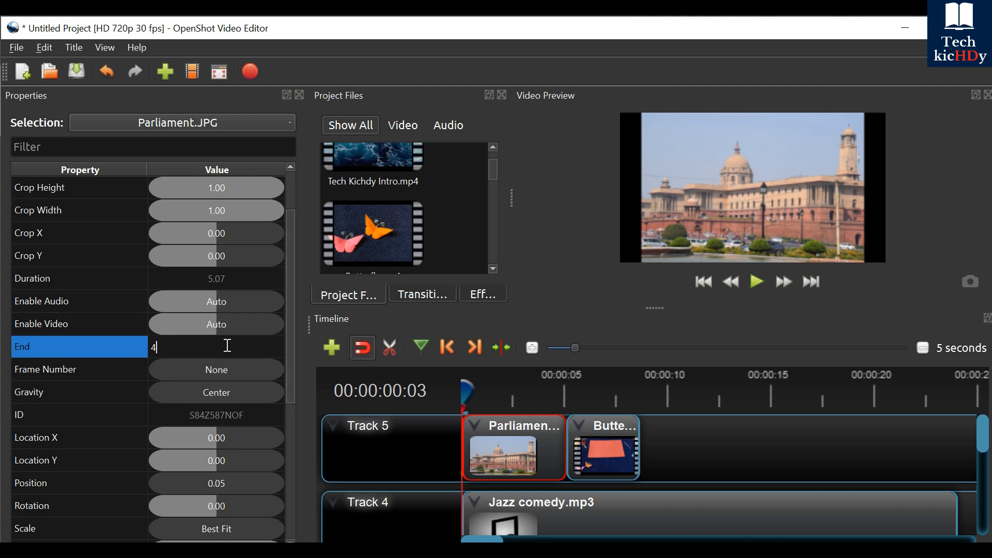
text(.00)
key(Return)
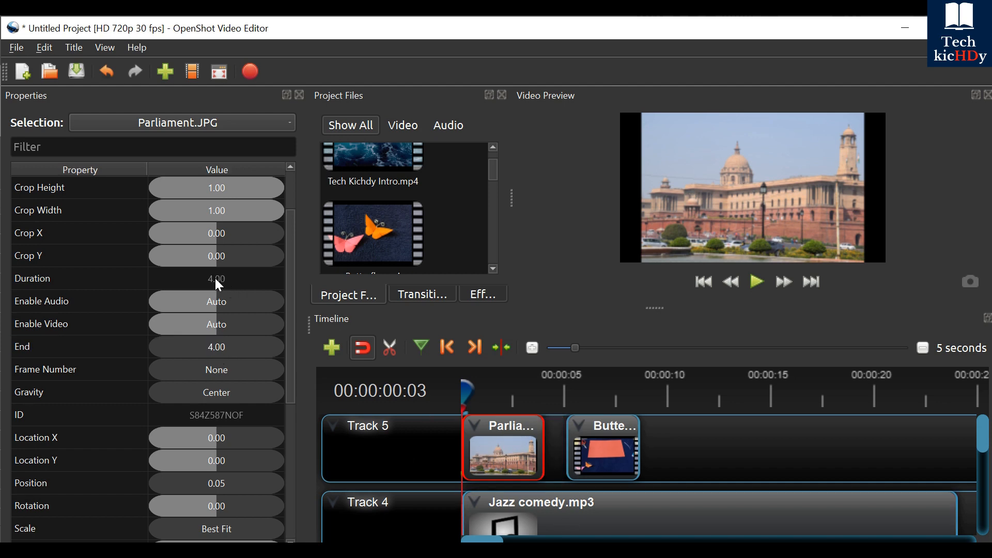
Set the End property of the Parliament.JPG clip to 5.07
click(213, 351)
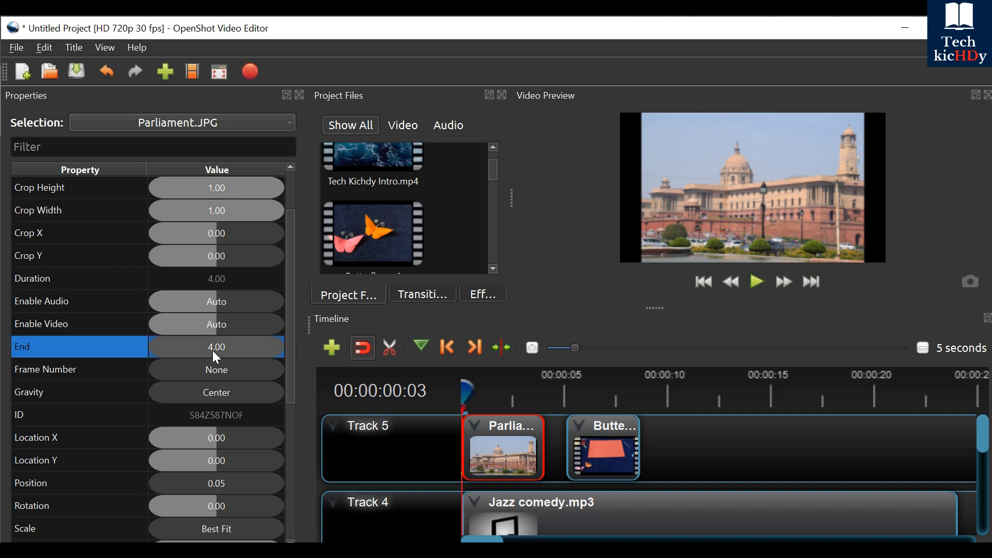
double_click(217, 350)
text(5)
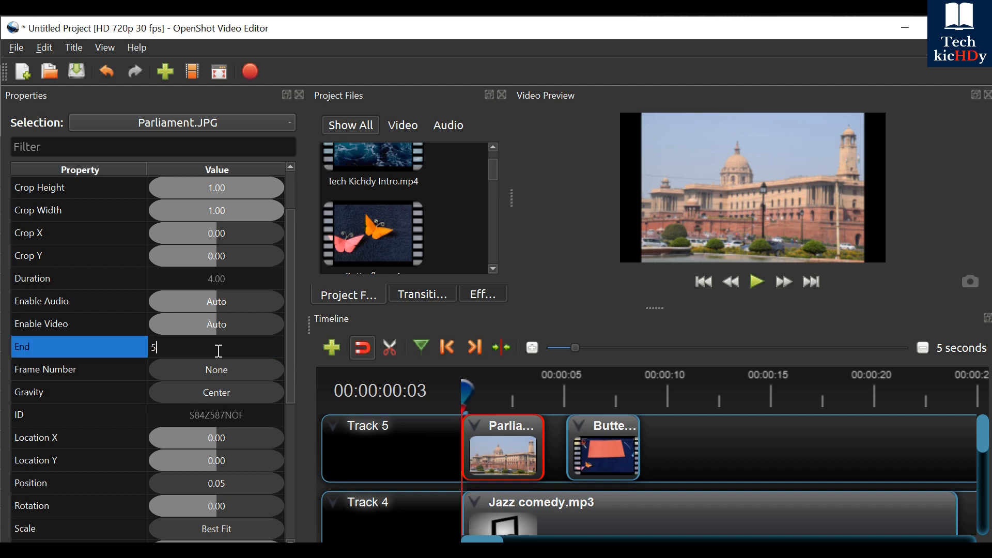
text(.07)
key(Return)
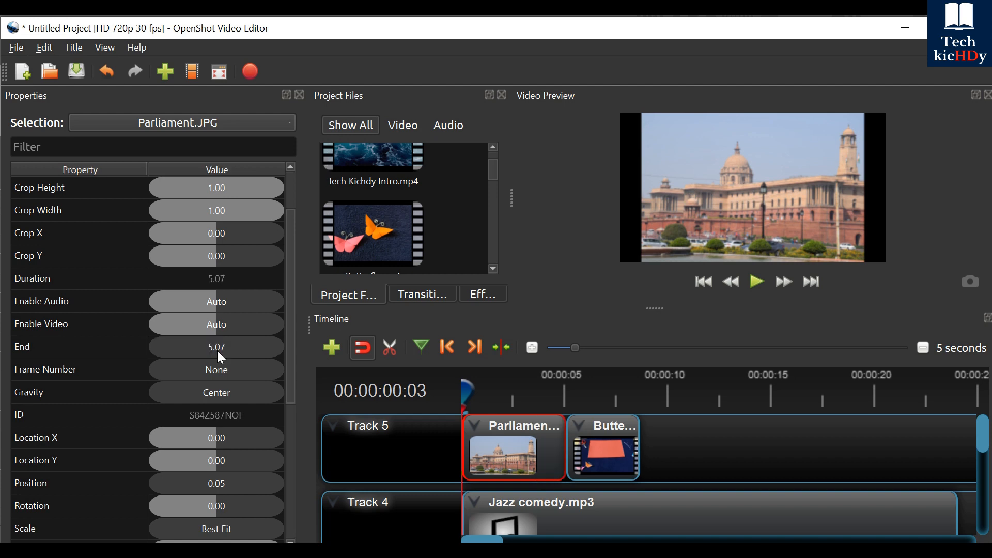
Examine the Location X, Location Y, Scale X and Scale Y properties of the Parliament.JPG clip
drag(290, 278, 296, 351)
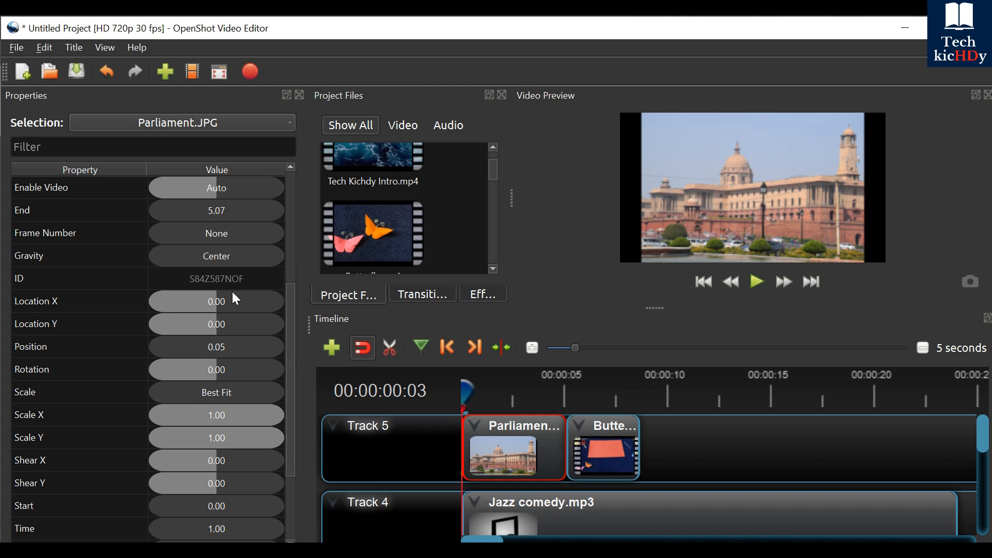
click(215, 299)
mouse_move(214, 299)
mouse_down()
mouse_move(252, 300)
mouse_move(216, 308)
mouse_up()
drag(291, 325, 289, 367)
click(212, 329)
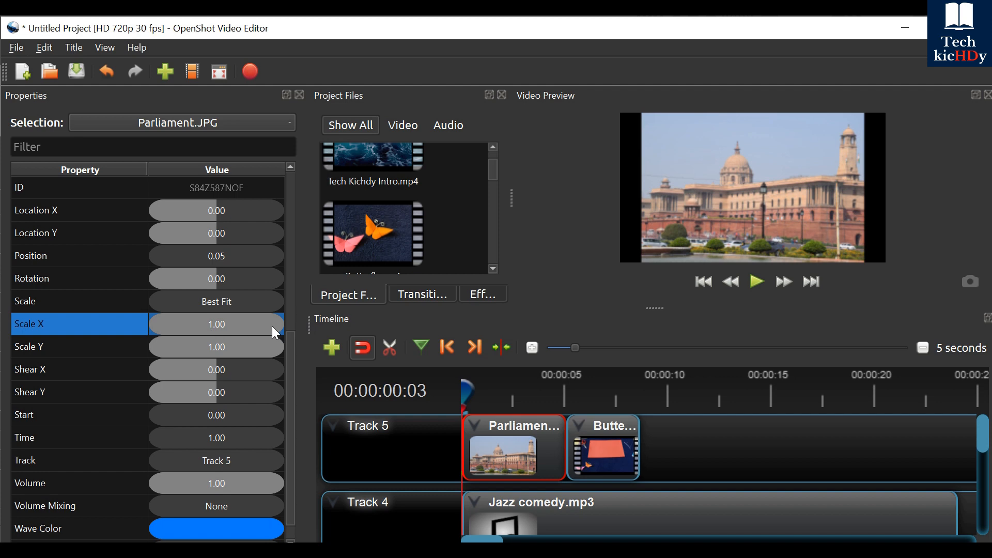
drag(279, 327, 296, 416)
click(266, 347)
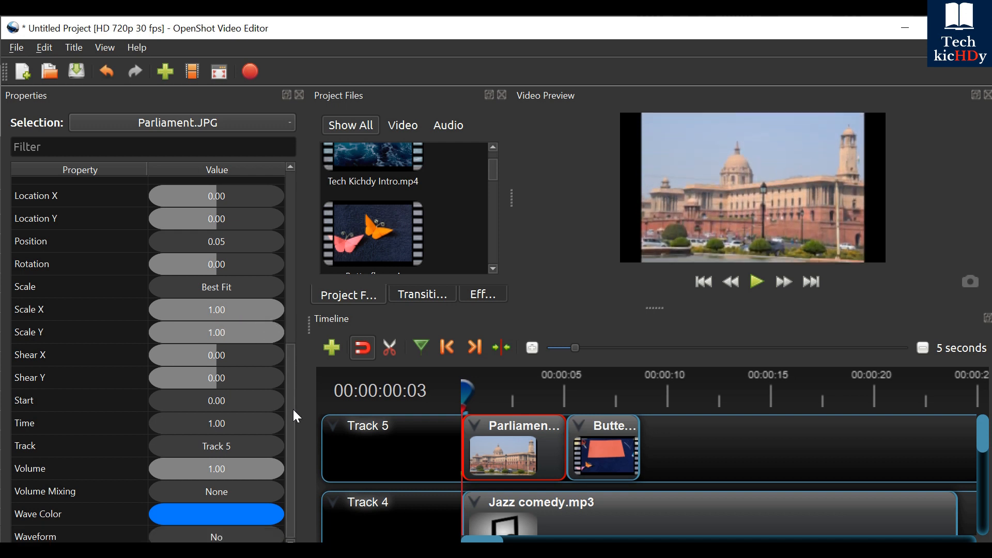
Reselect the Parliament.JPG clip on Track 5 and examine its Volume property
click(218, 469)
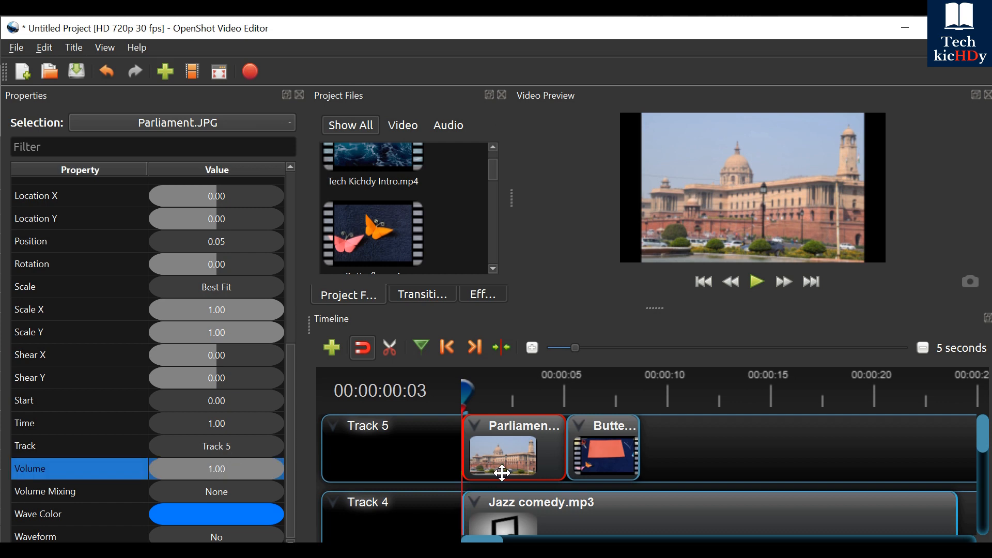
click(508, 451)
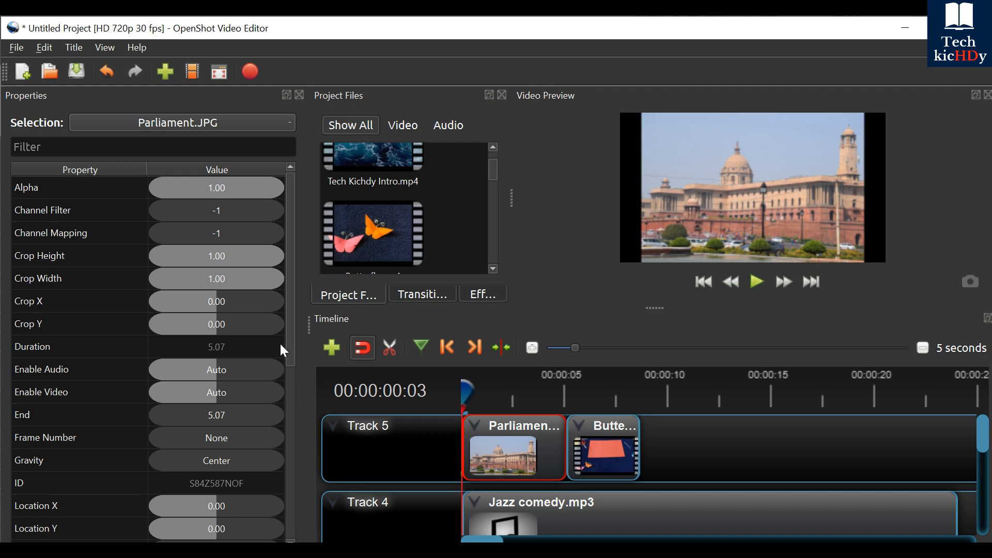
drag(289, 324, 287, 497)
click(224, 469)
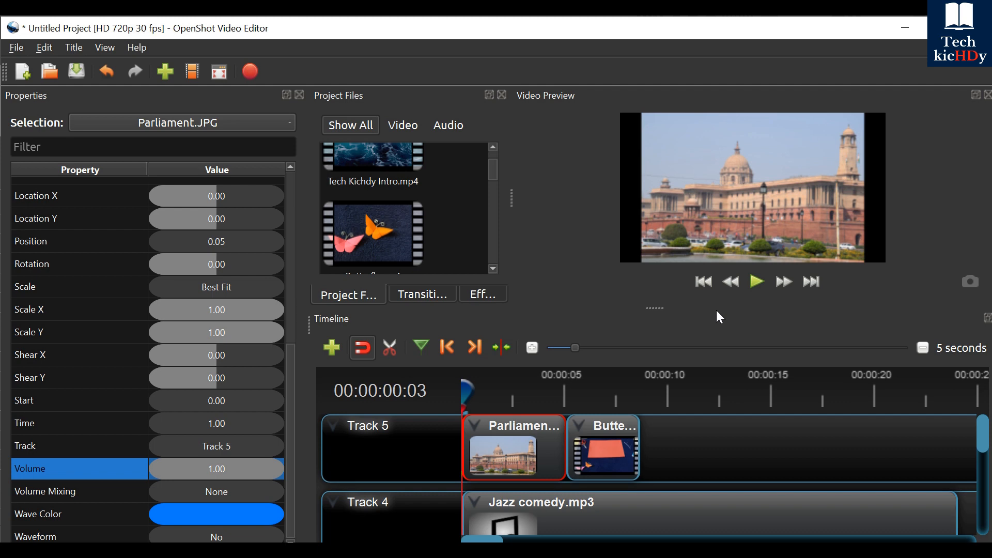
Select the Jazz comedy.mp3 clip on Track 4, preview its sound briefly and return the playhead to about the start
click(557, 515)
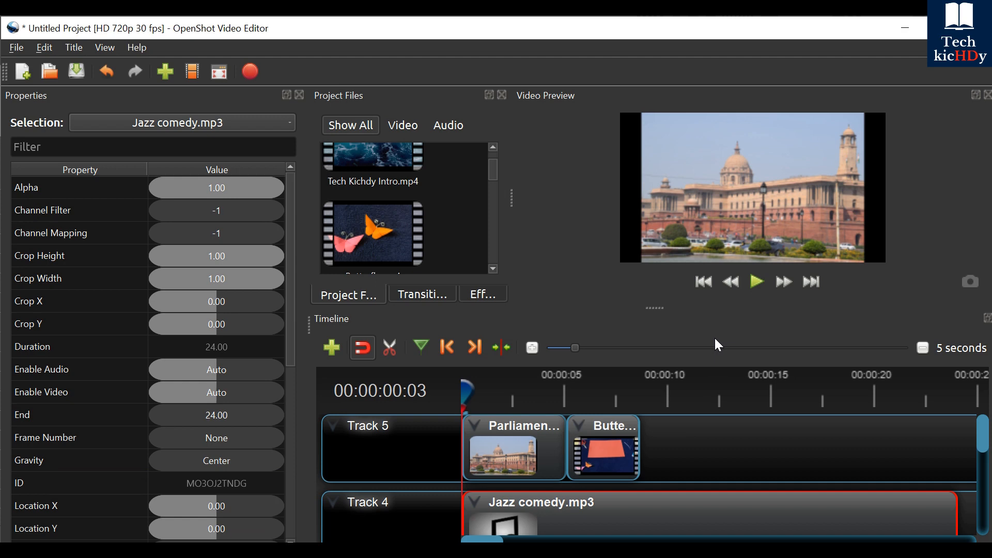
click(756, 283)
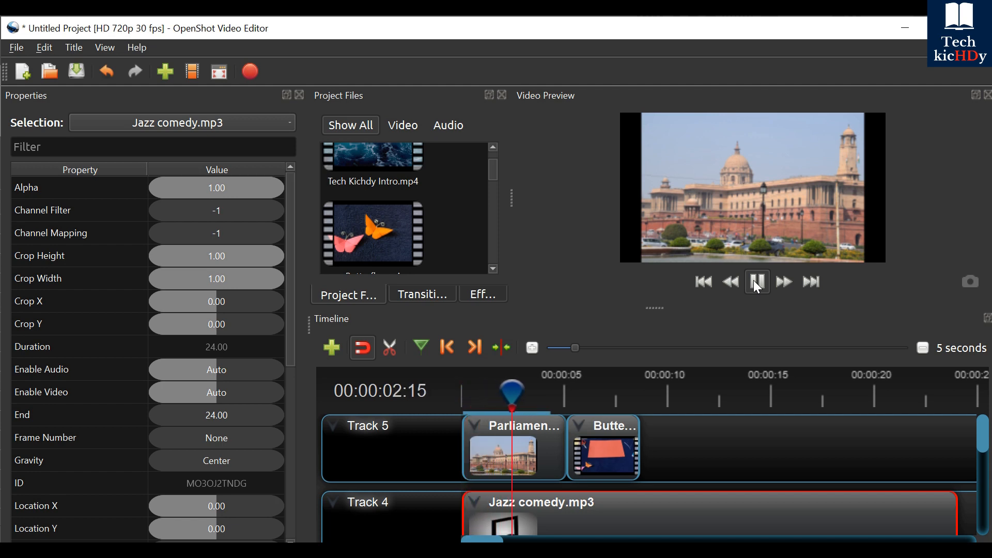
click(754, 282)
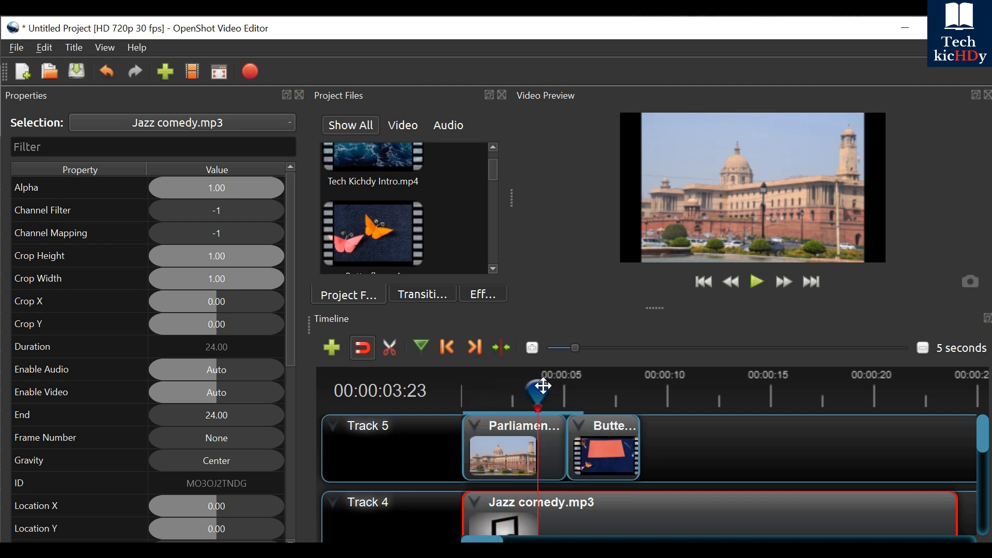
drag(538, 390, 463, 406)
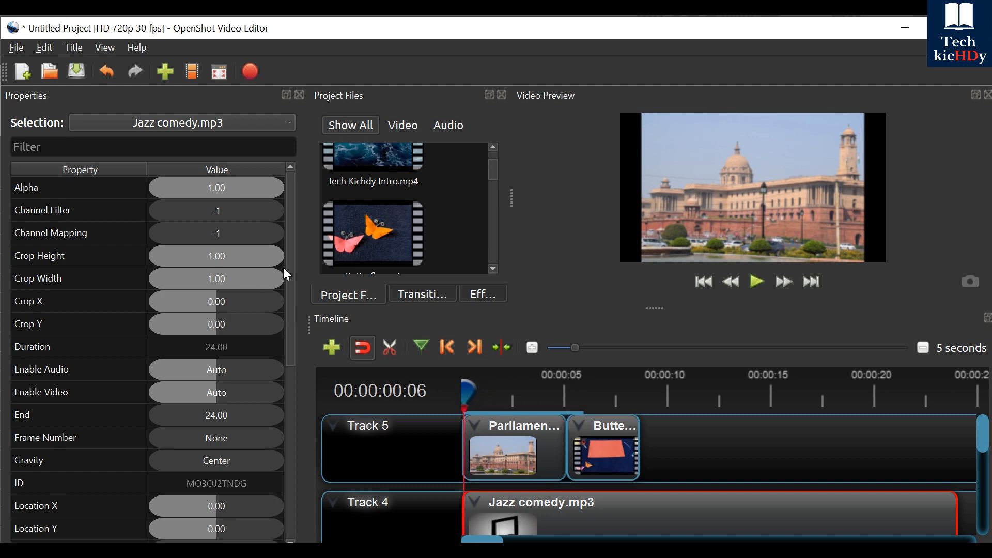
Set the Volume property of the Jazz comedy.mp3 clip to 3.00 and preview the sound for a few seconds
drag(288, 269, 303, 512)
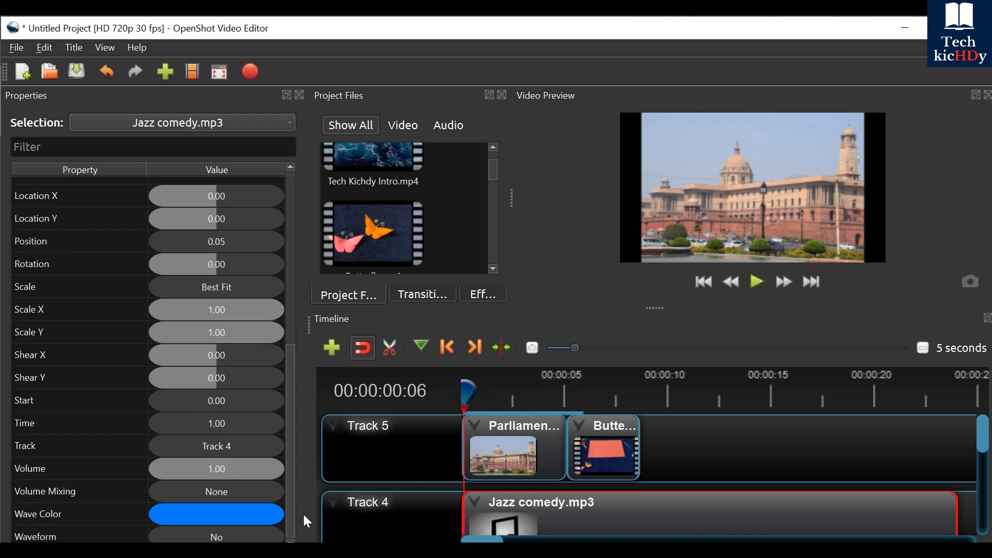
click(552, 514)
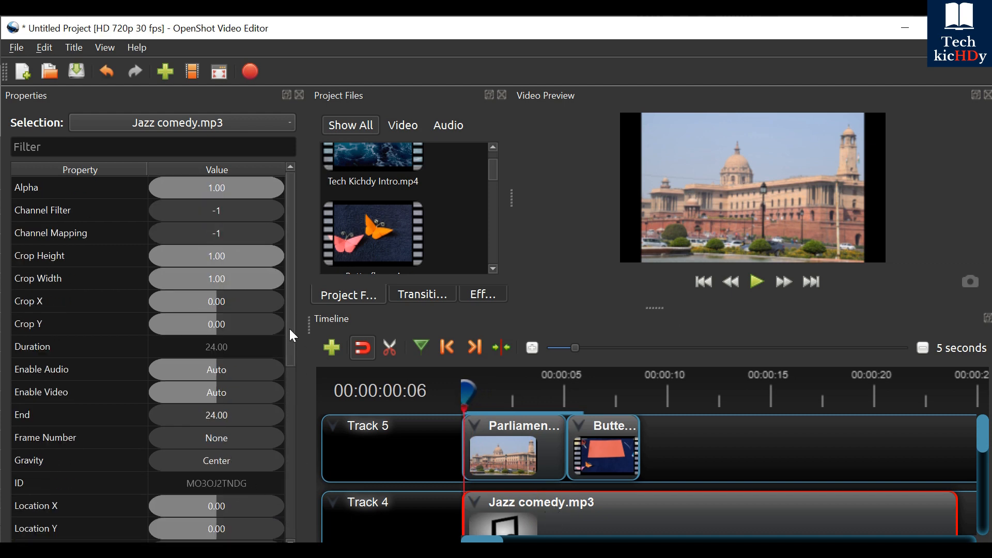
drag(289, 328, 284, 509)
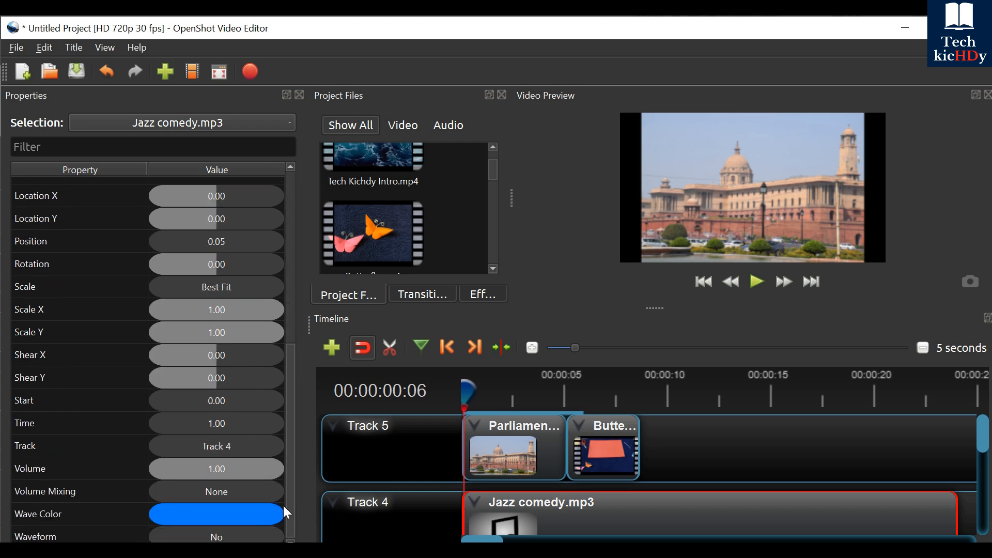
double_click(217, 469)
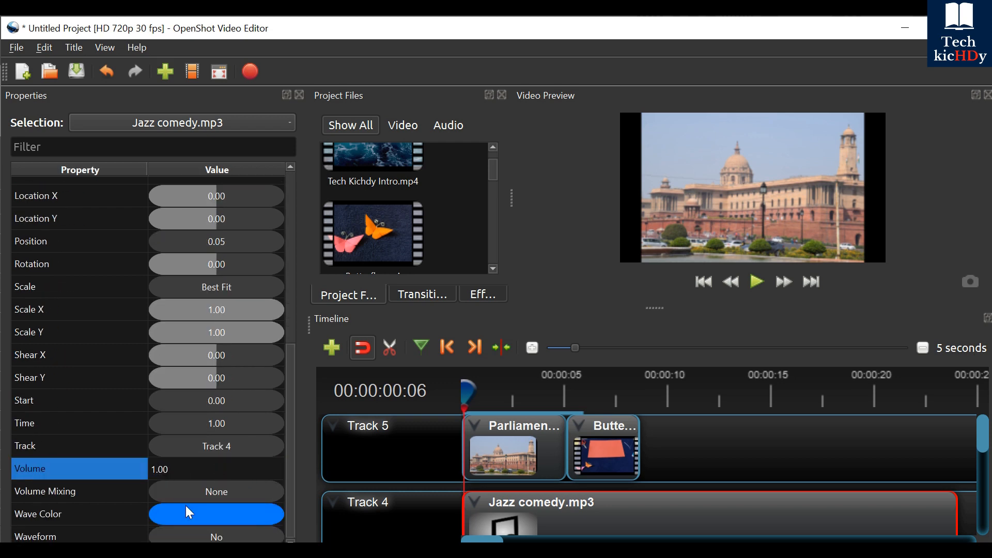
key(BackSpace)
text(3)
key(Return)
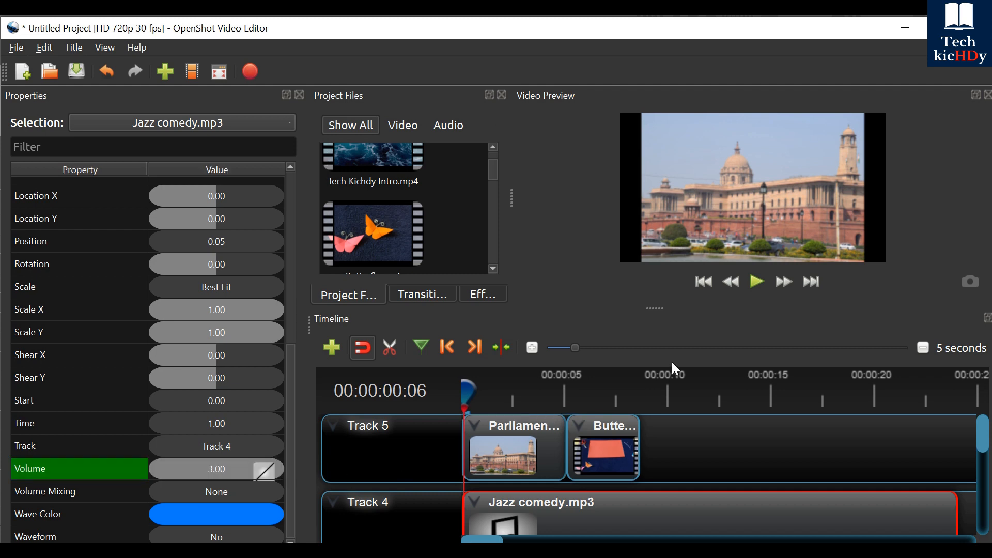
click(758, 282)
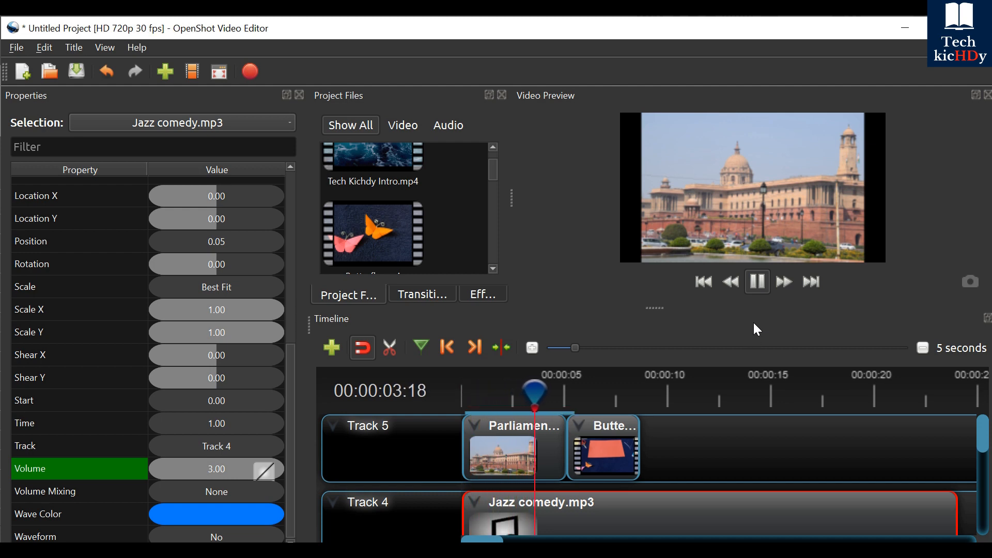
click(757, 282)
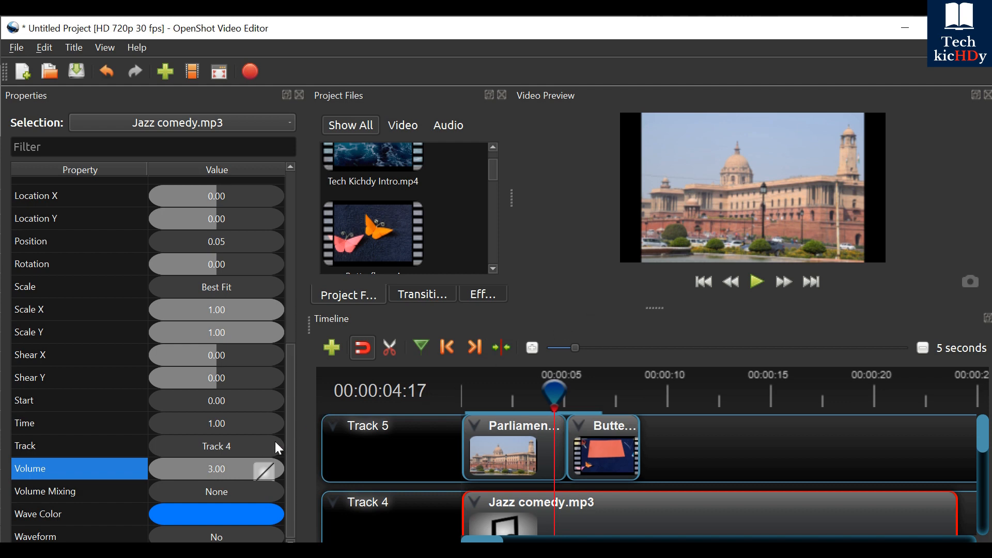
Set the Volume of the Jazz comedy.mp3 clip to 1.00 at the current playhead position and close the clip properties
double_click(210, 467)
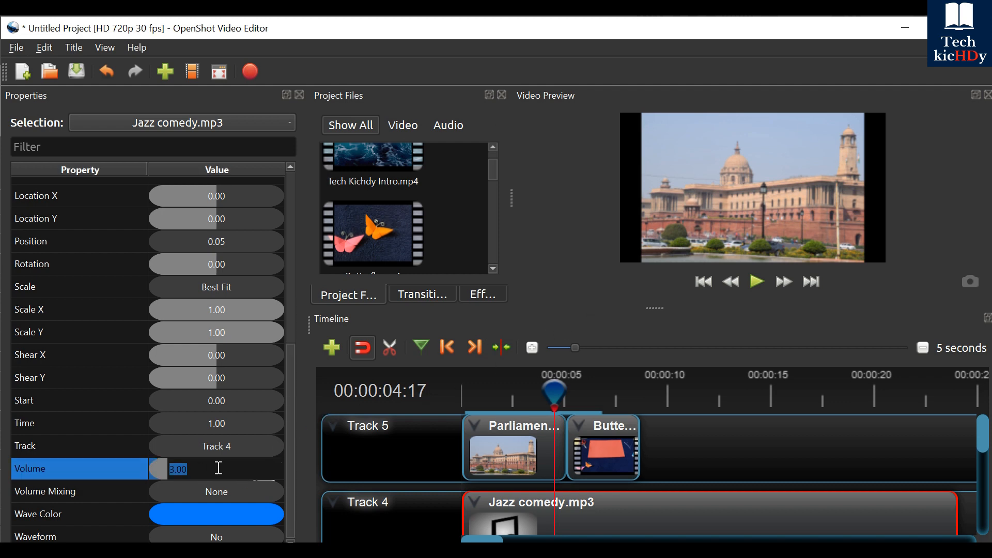
text(1.00)
key(Return)
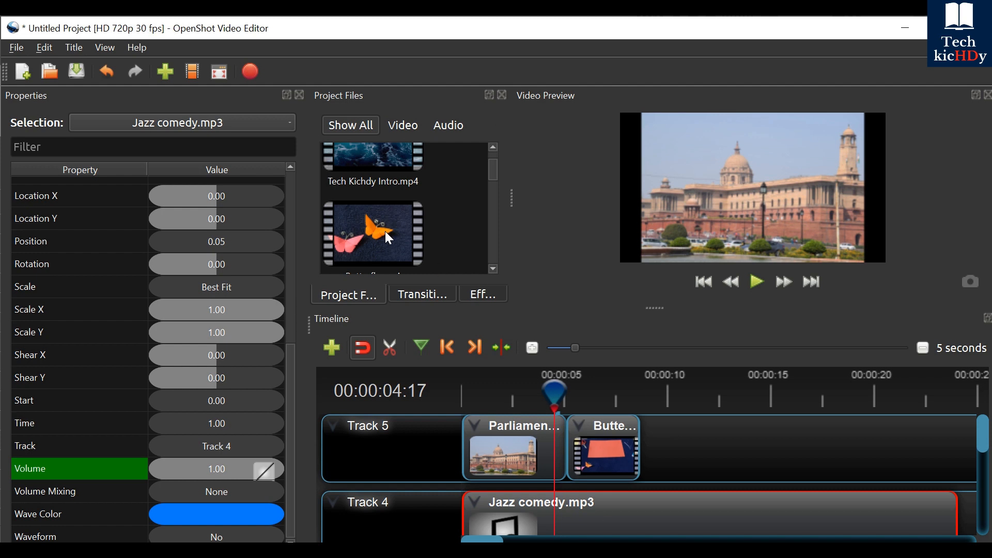
click(300, 96)
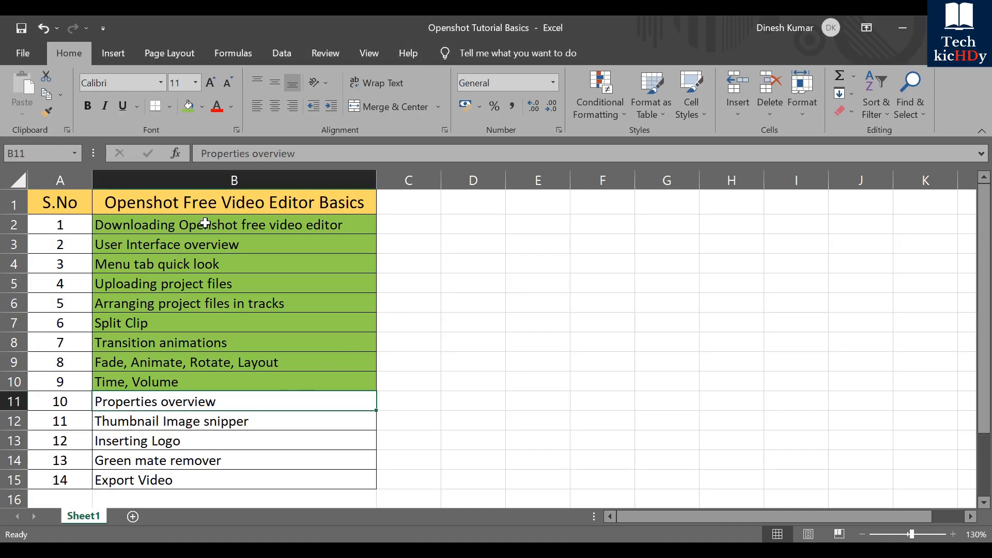
Switch to the Excel checklist, fill the "Properties overview" topic in B11 with green and select "Thumbnail Image snipper" in B12
click(188, 106)
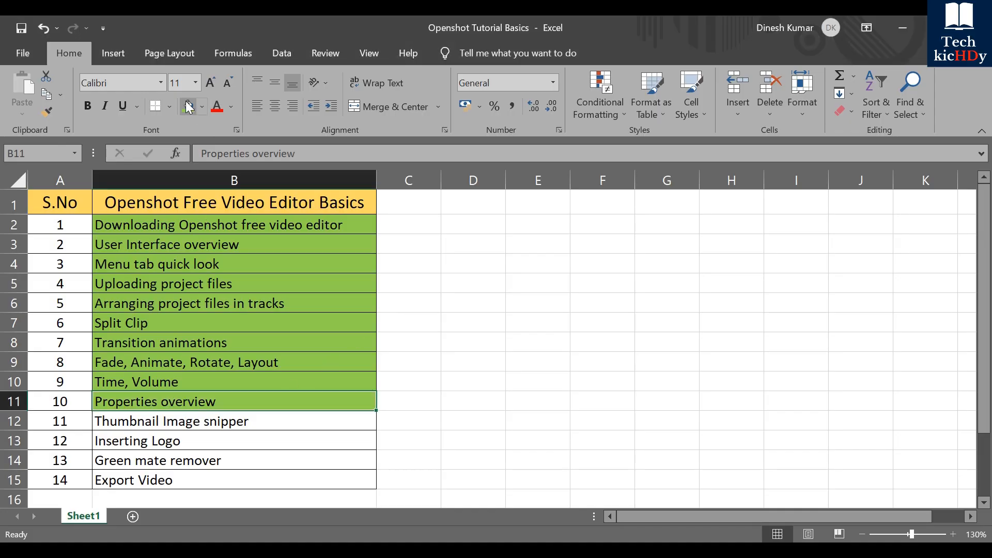
click(127, 423)
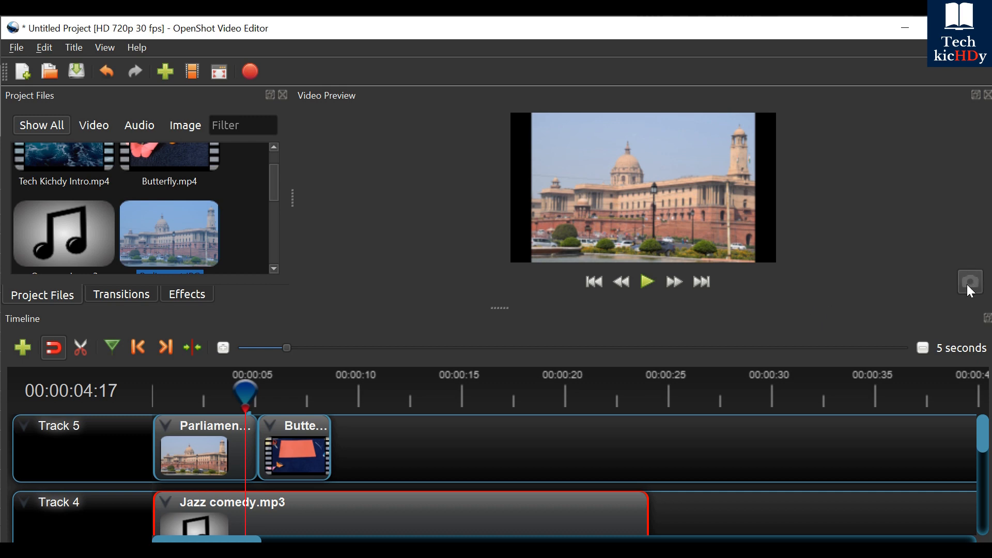
Switch back to OpenShot, play the preview into the butterfly clip and pause at about 00:00:07:15
click(649, 283)
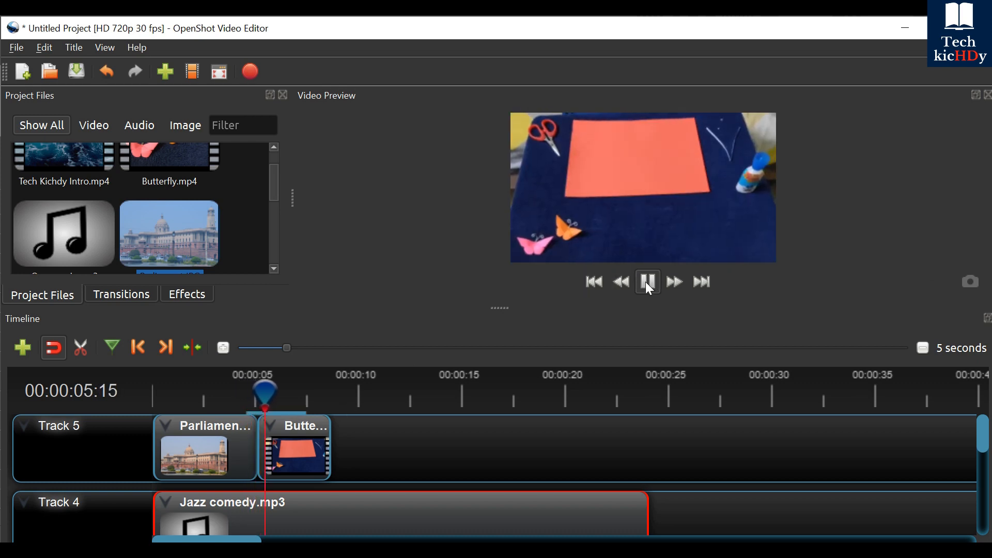
click(648, 283)
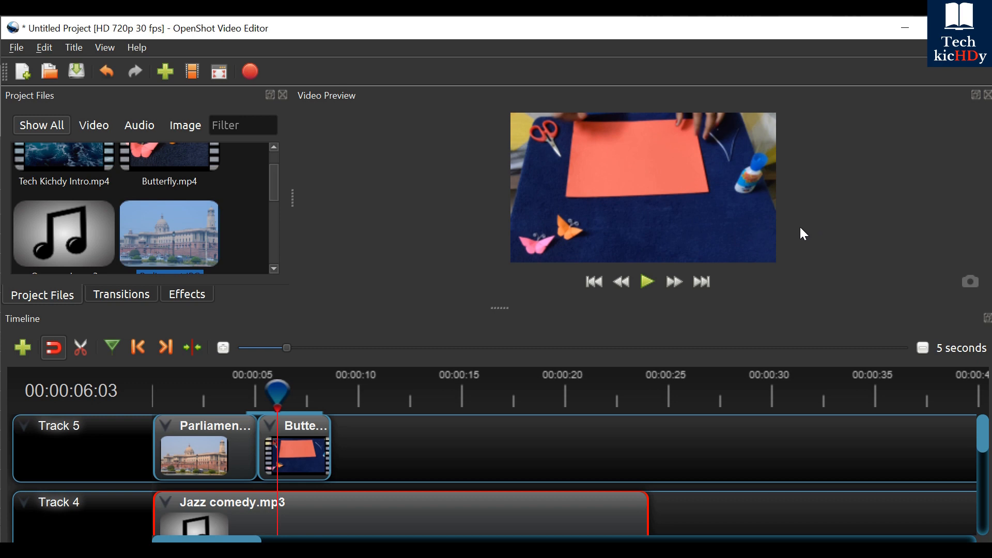
click(647, 287)
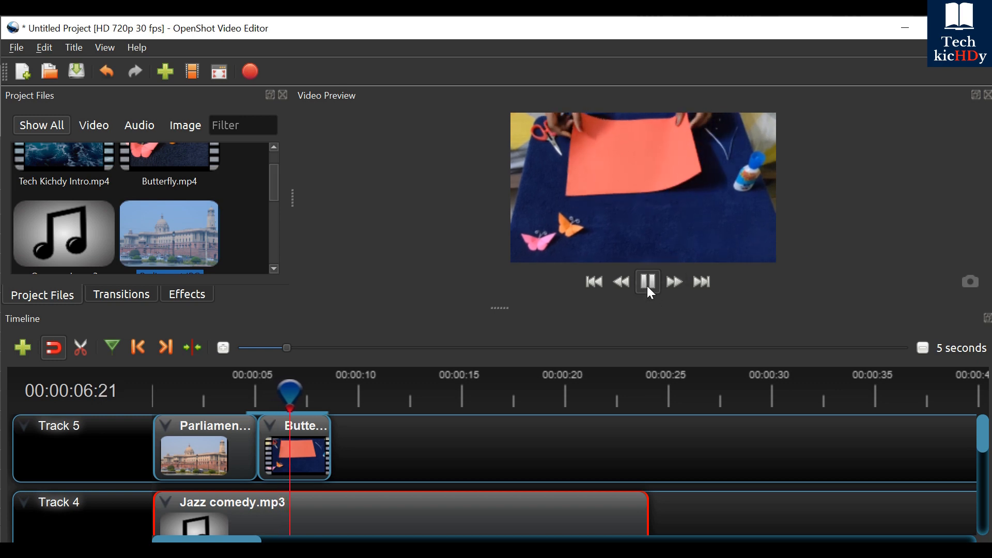
click(648, 287)
click(647, 287)
click(647, 287)
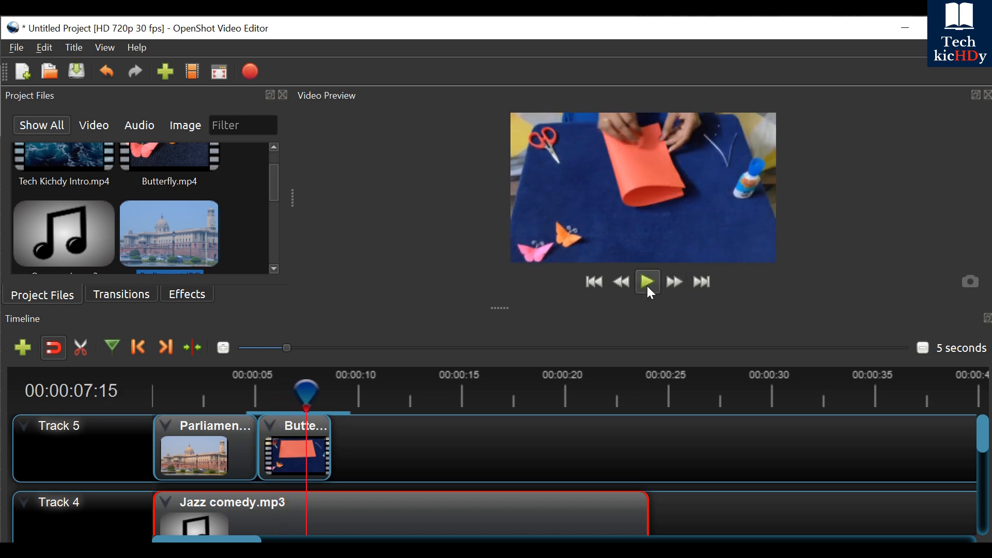
Save the current preview frame to the Desktop as a PNG image named "Thumbnail Image"
click(967, 283)
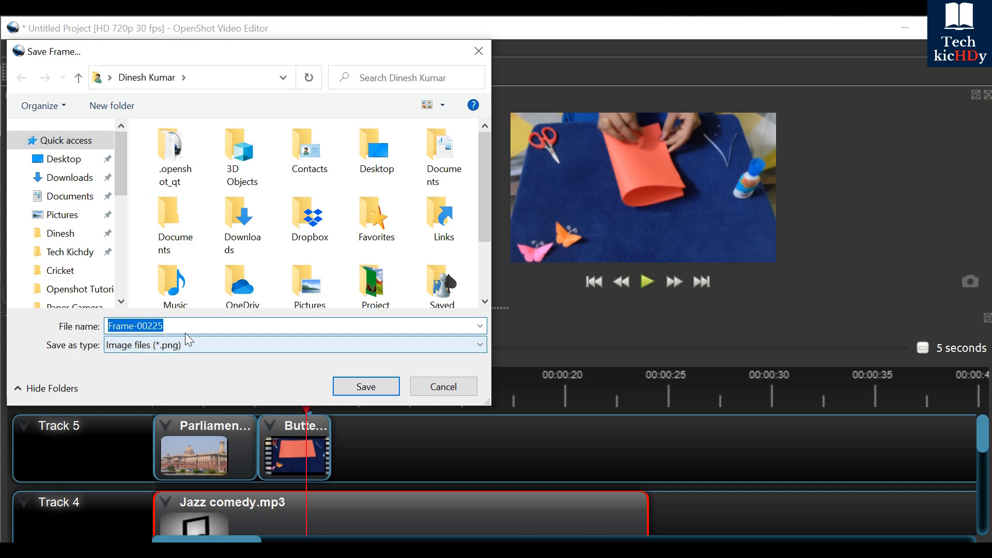
click(61, 159)
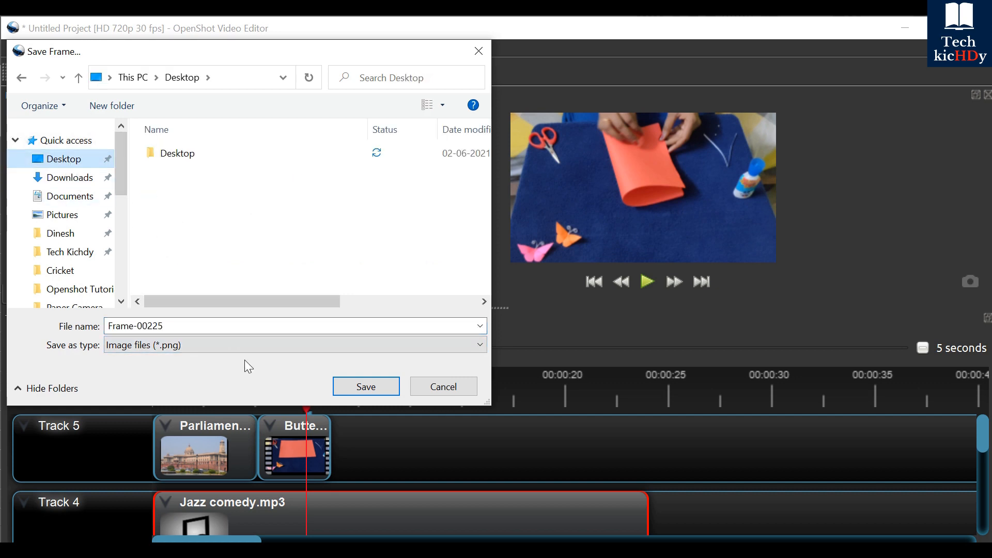
double_click(193, 320)
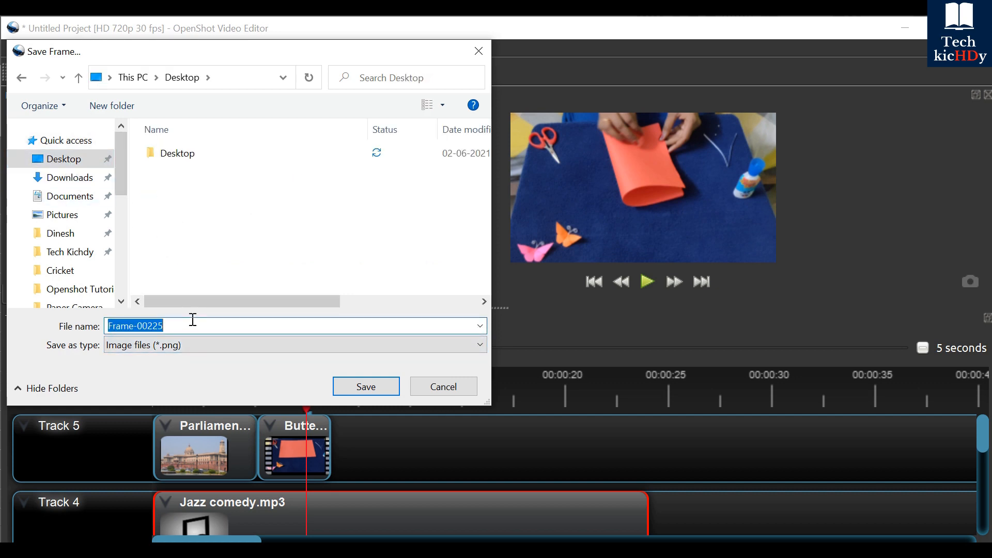
text(The)
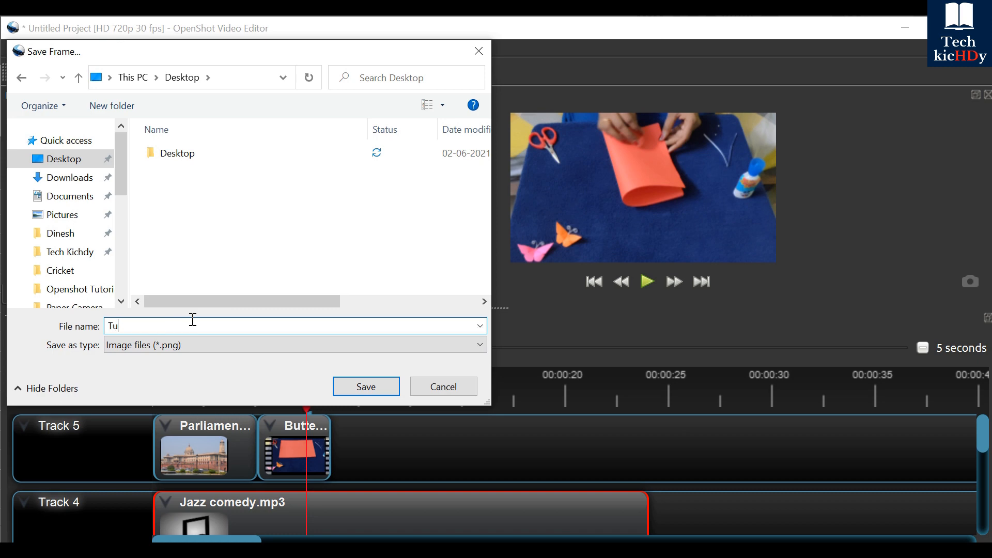
key(BackSpace)
key(BackSpace)
text(humbnail)
key(BackSpace)
key(BackSpace)
key(BackSpace)
key(BackSpace)
text(nail Image)
click(364, 386)
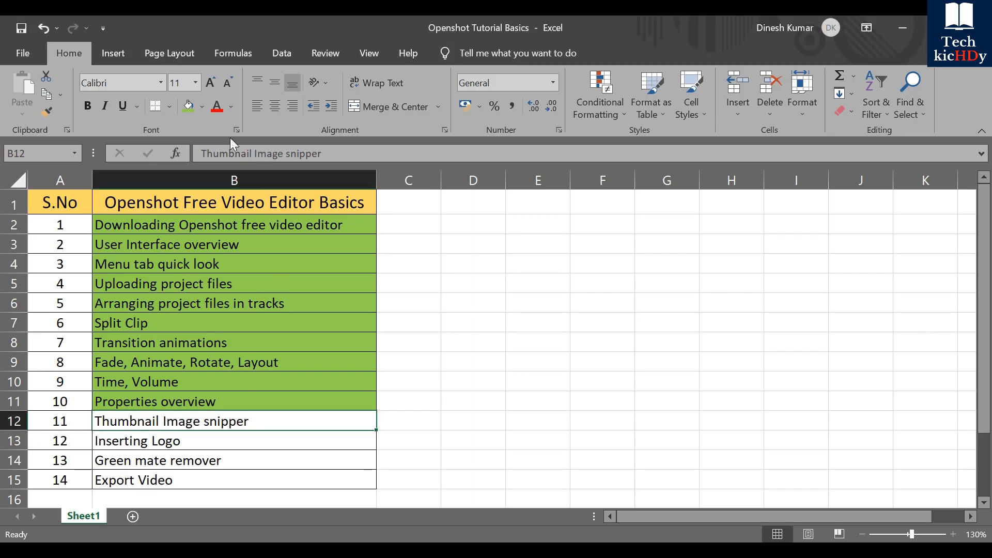
Switch to the Excel checklist and fill the "Thumbnail Image snipper" topic in B12 with green
click(185, 106)
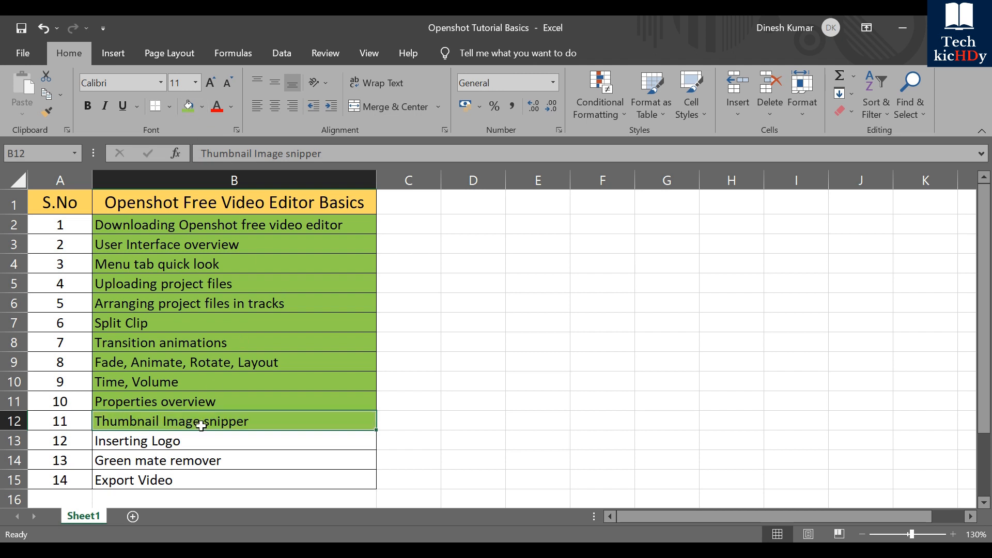
Select the "Inserting Logo" topic in B13, switch back to OpenShot and add a new track above Track 5
click(194, 442)
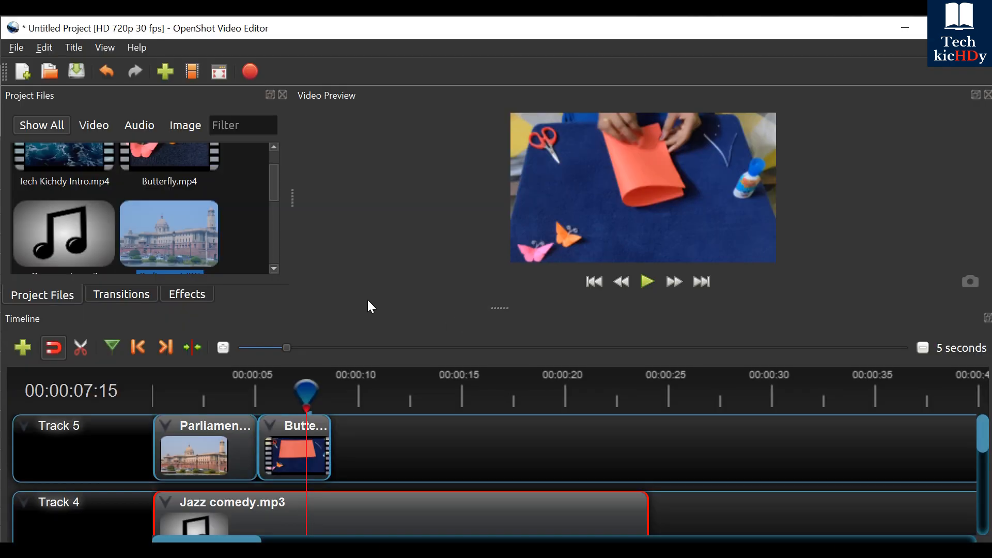
click(238, 229)
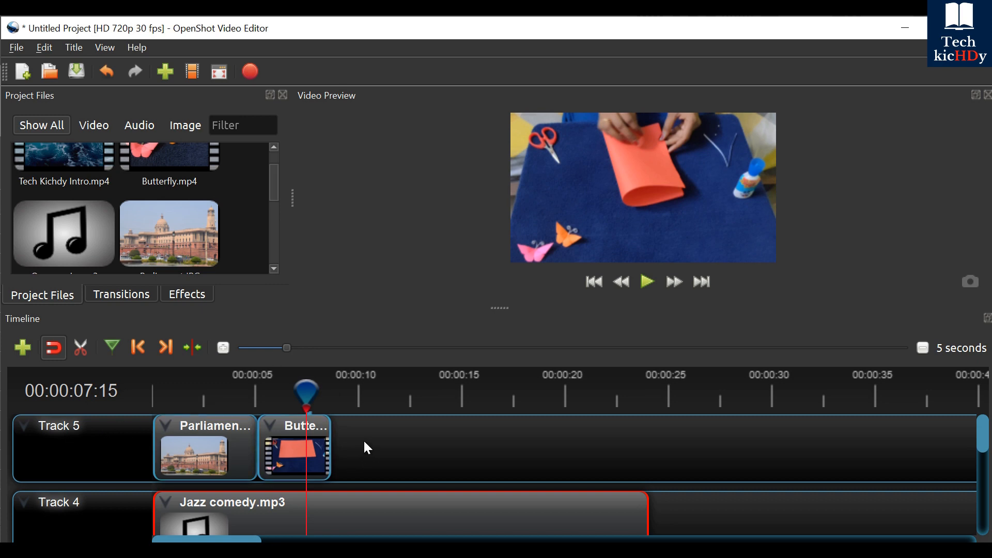
click(21, 349)
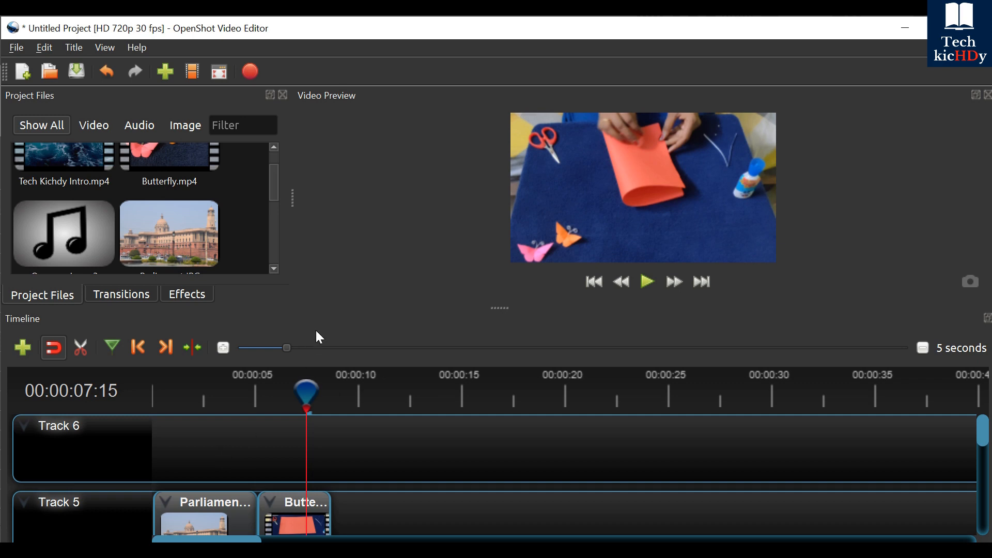
Return the playhead to about 00:00:00:04 and import the "Tech Kichdy Logo Final" image from the Project Files folder in File Explorer
drag(306, 395, 154, 394)
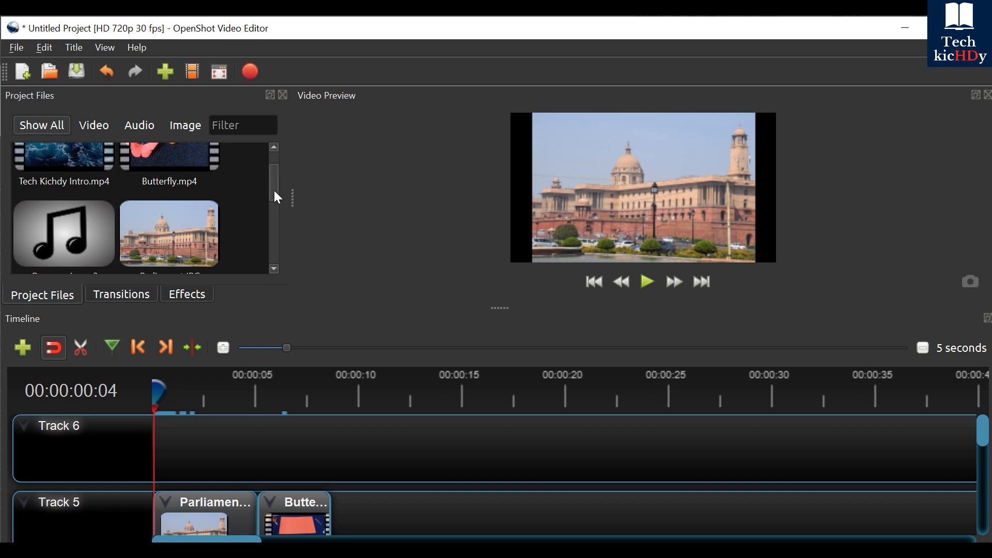
drag(278, 197, 275, 170)
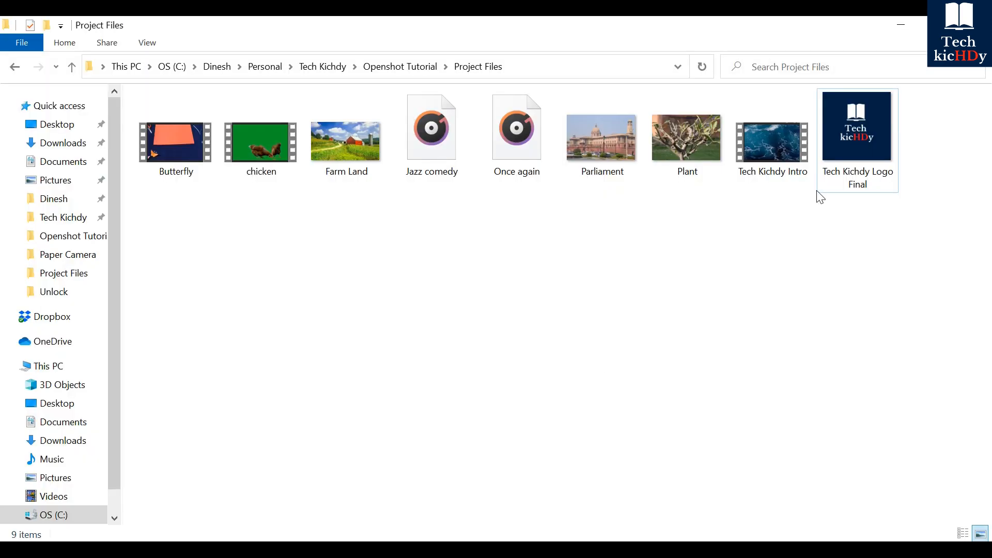
click(841, 137)
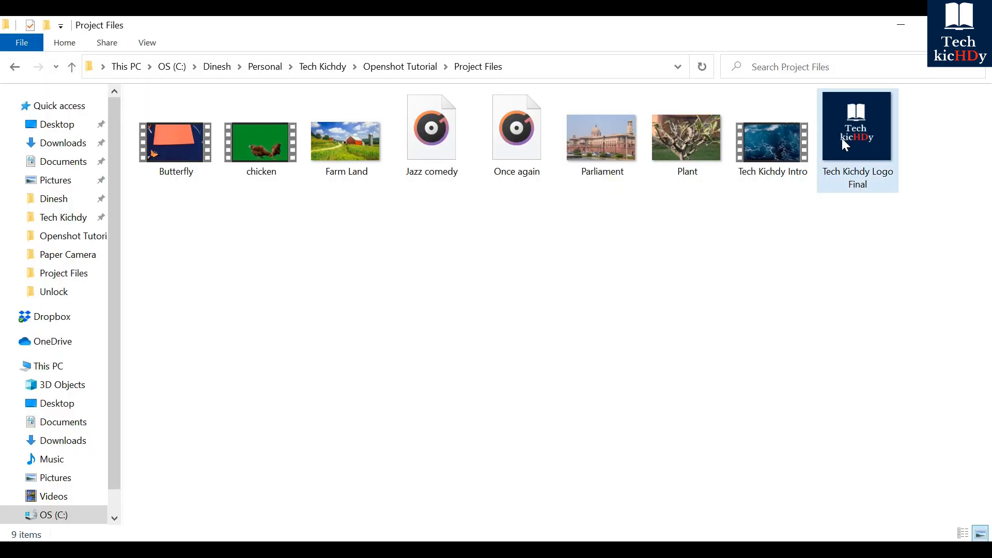
drag(841, 138, 246, 225)
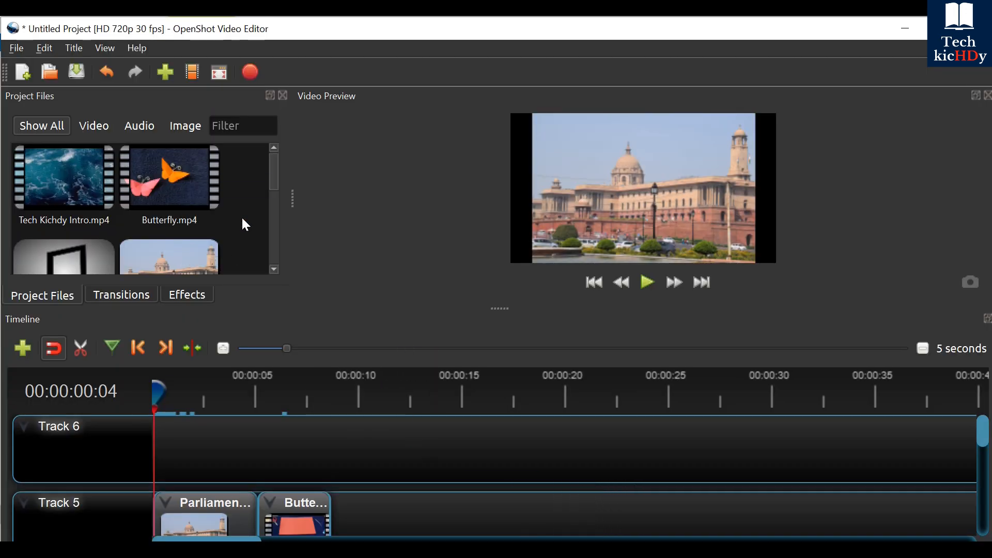
Place the Tech Kichdy logo image at the start of Track 6 and extend it to about 8.77 seconds
drag(272, 183, 268, 264)
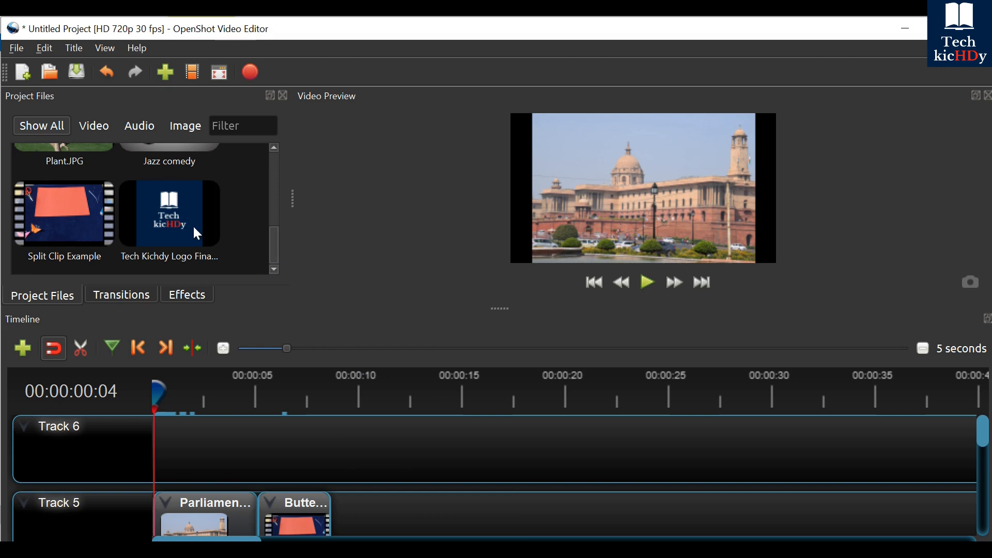
click(171, 225)
drag(170, 224, 333, 457)
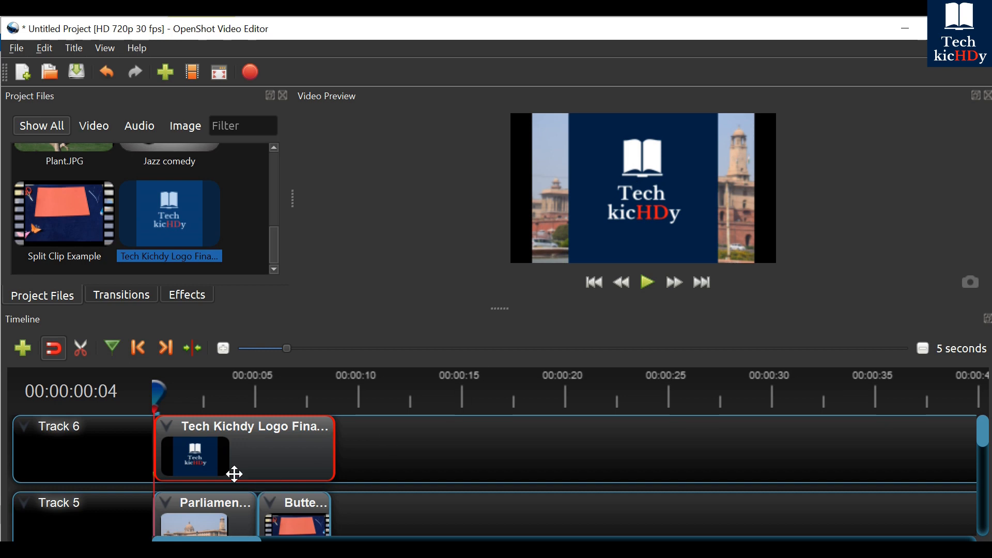
Show the logo clip's properties and set both Scale X and Scale Y to 0.20
right_click(230, 456)
click(322, 411)
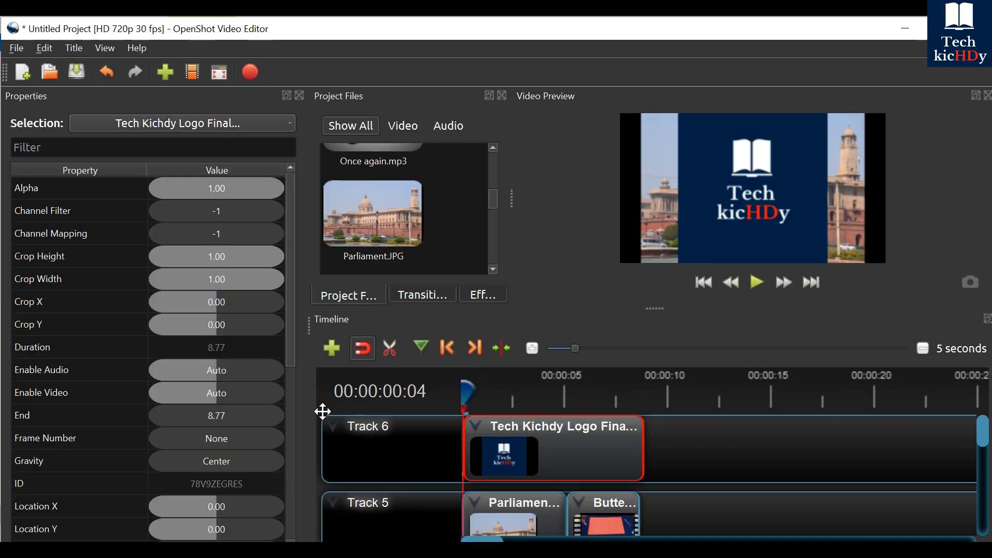
drag(292, 242, 295, 360)
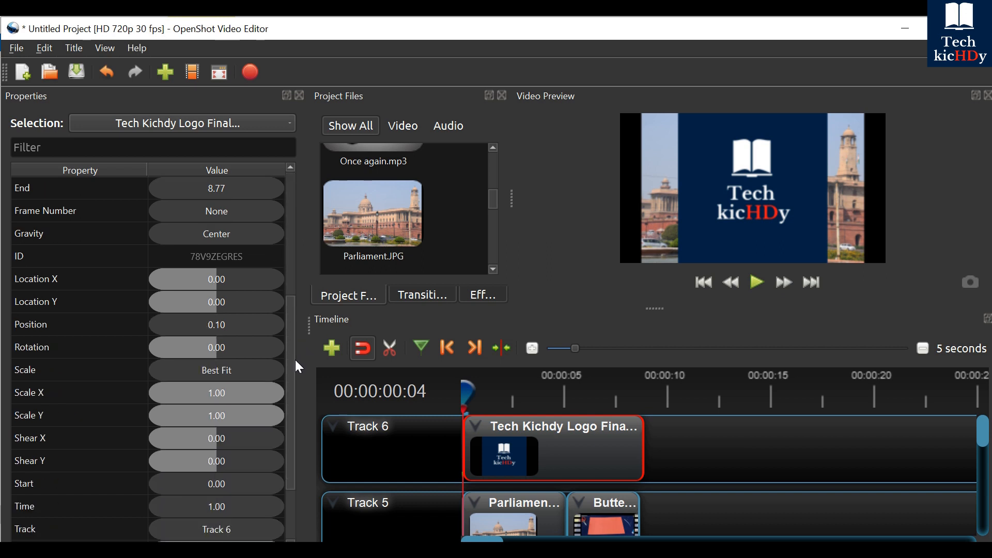
click(205, 390)
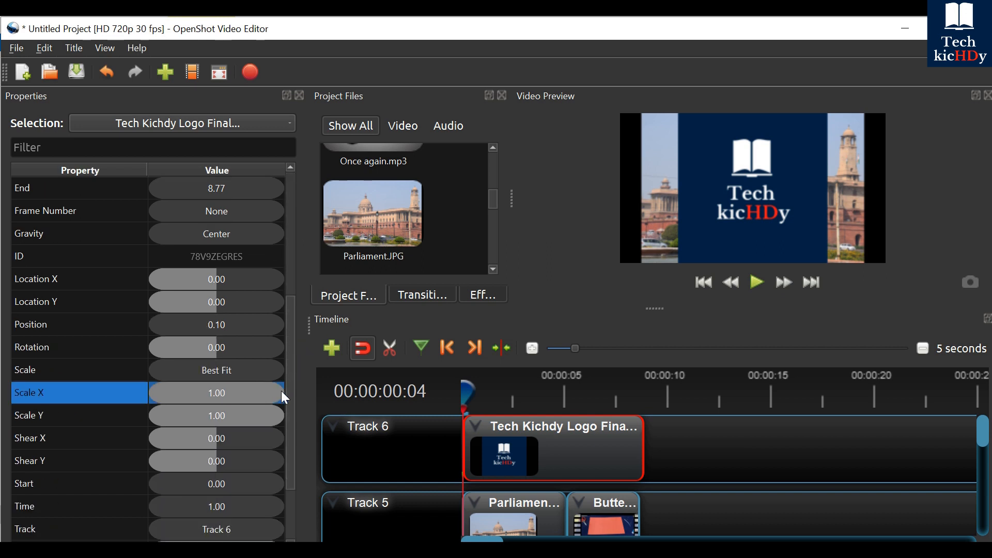
drag(281, 392, 176, 395)
click(257, 419)
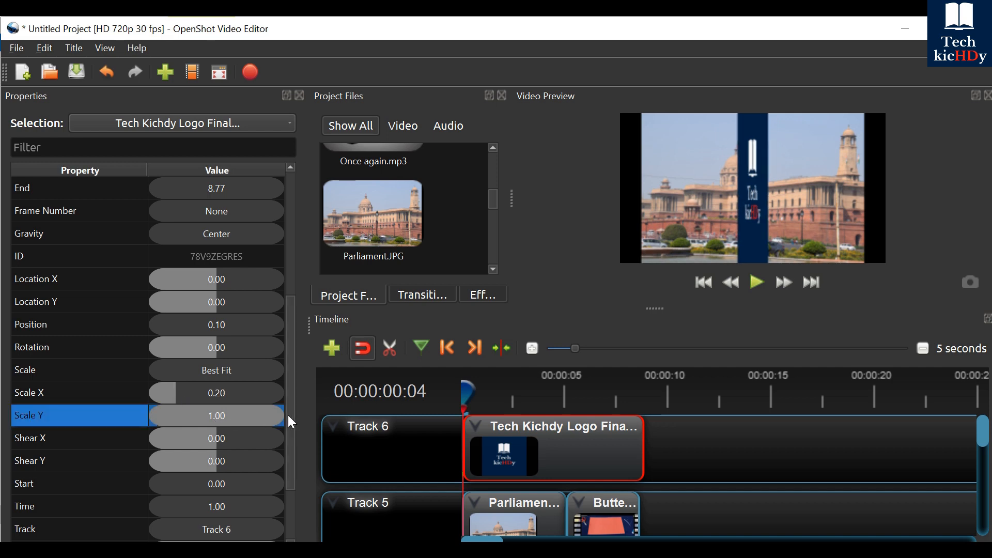
drag(281, 411, 175, 420)
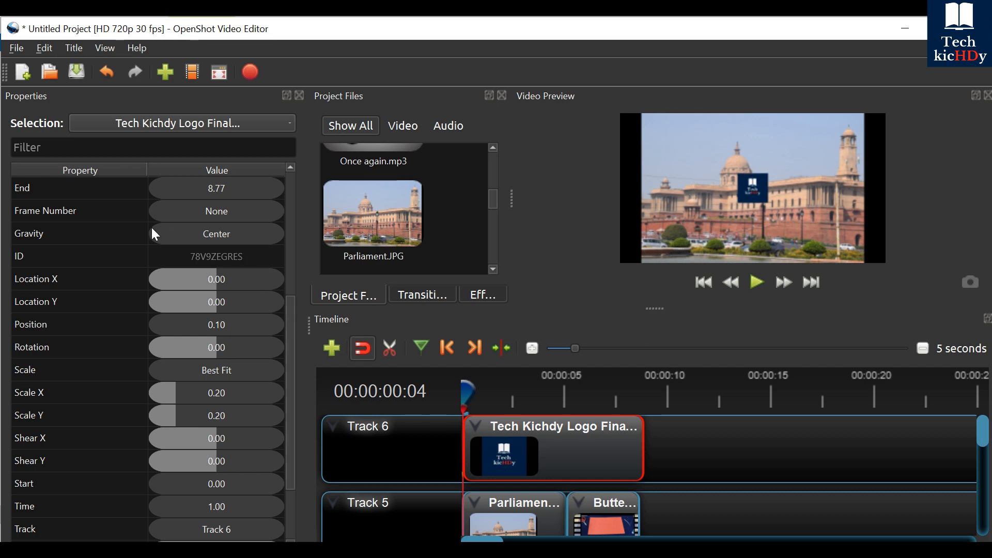
Set the logo clip's Gravity to Top Right and play the preview until about 00:00:09:21
click(231, 234)
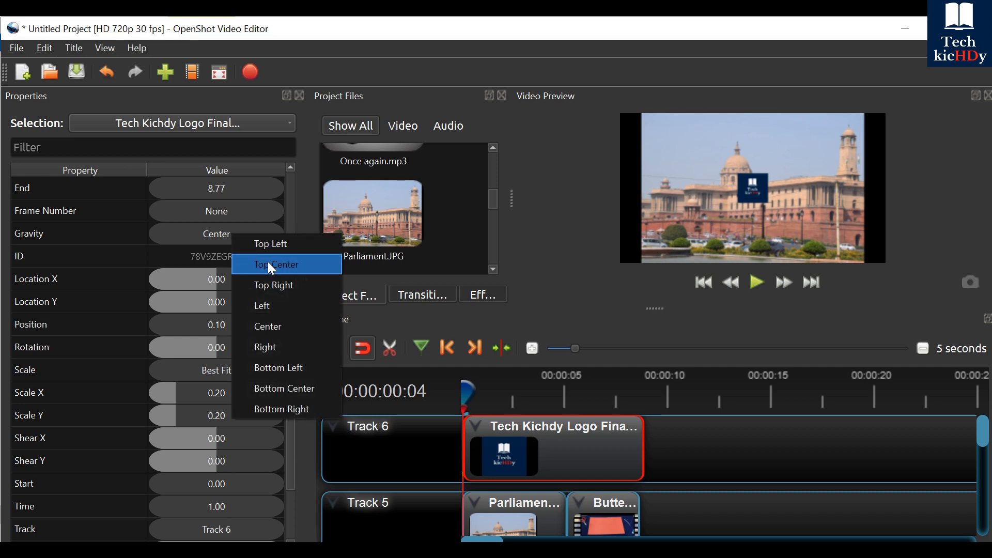
click(274, 283)
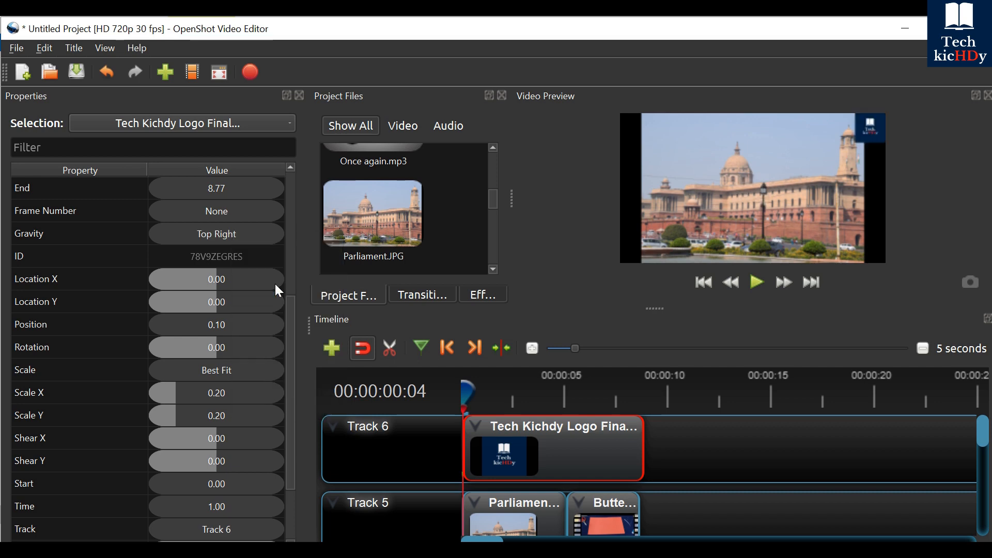
click(235, 233)
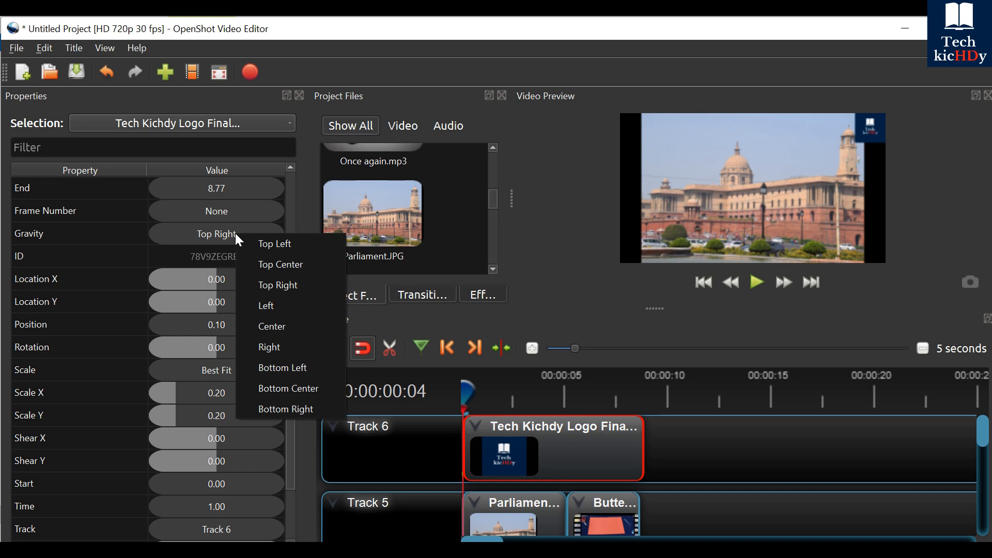
click(215, 231)
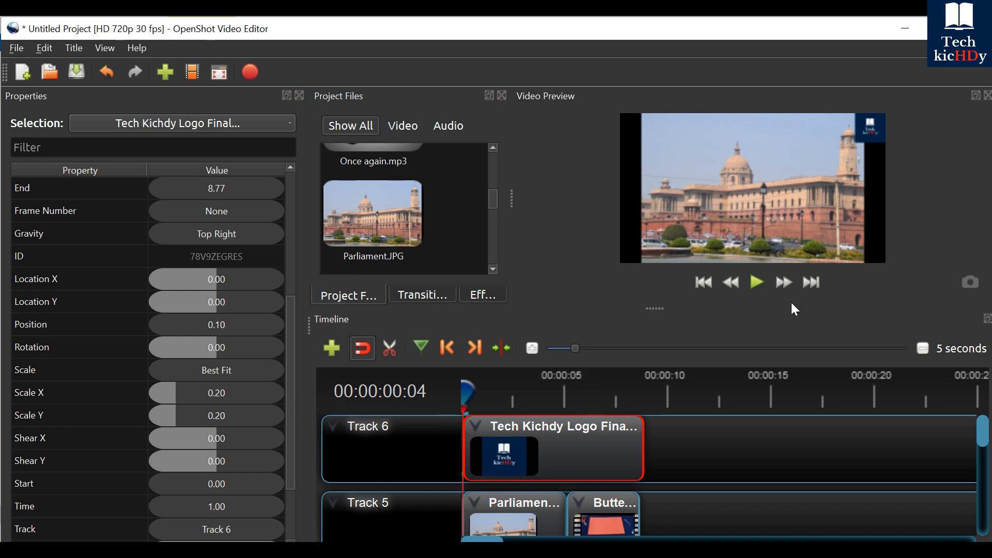
click(756, 281)
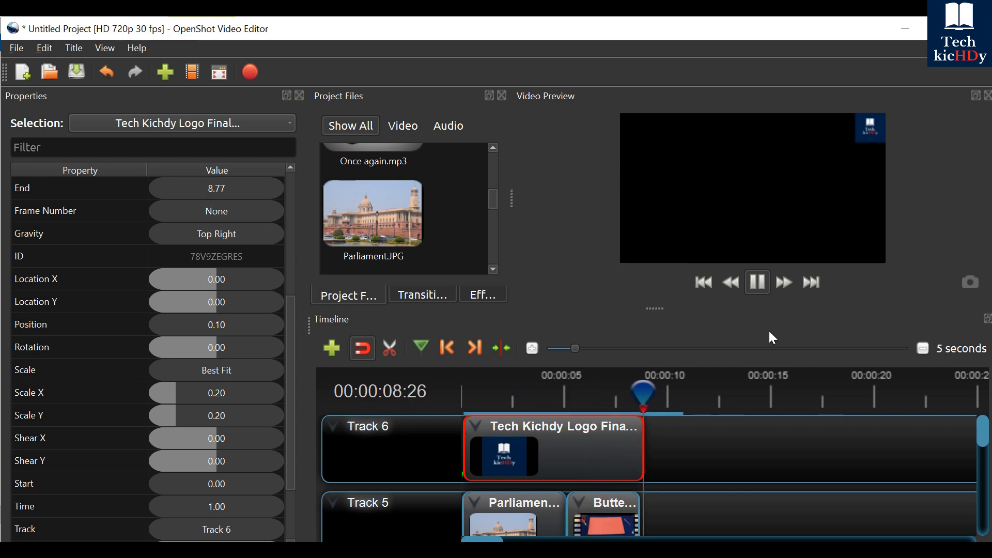
click(756, 283)
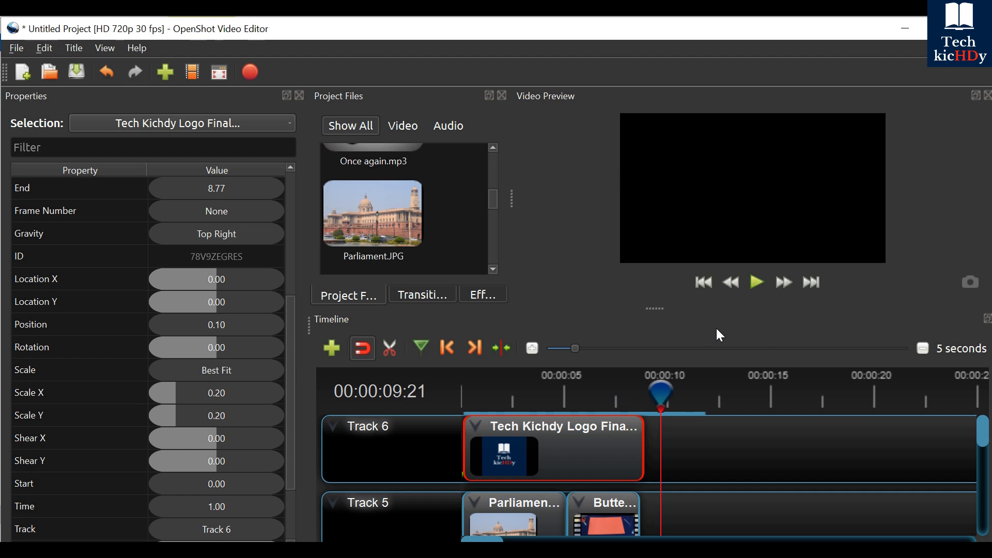
Trim the end of the logo clip to 8.63 seconds, then replay the timeline from the start and pause
mouse_move(645, 450)
mouse_down()
mouse_move(663, 441)
mouse_move(951, 444)
mouse_move(641, 442)
mouse_up()
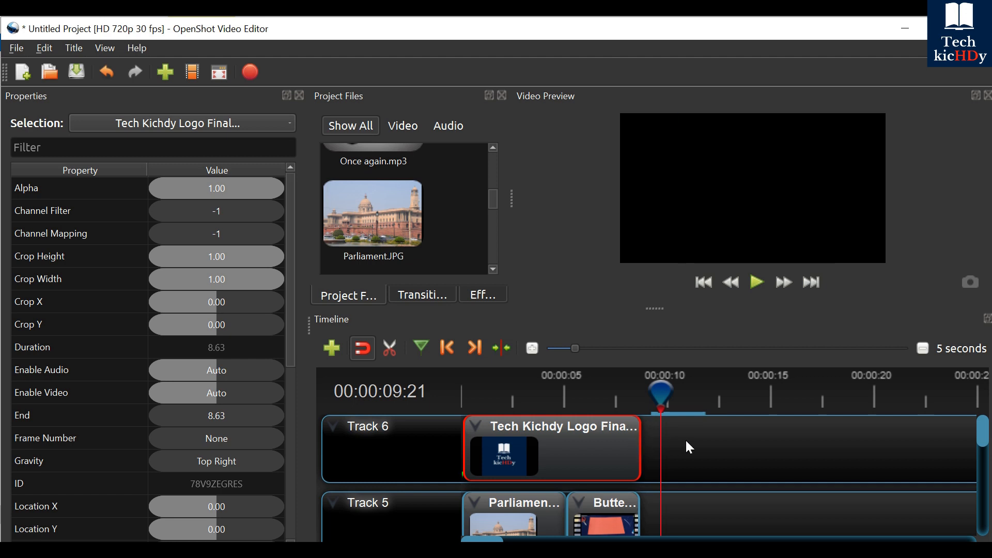
click(693, 442)
drag(661, 391, 461, 405)
click(756, 283)
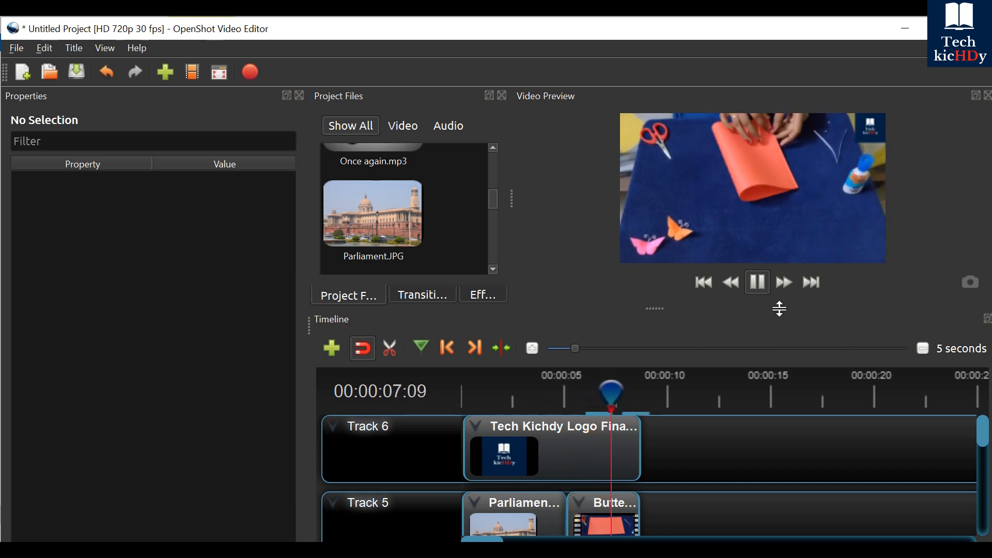
click(755, 281)
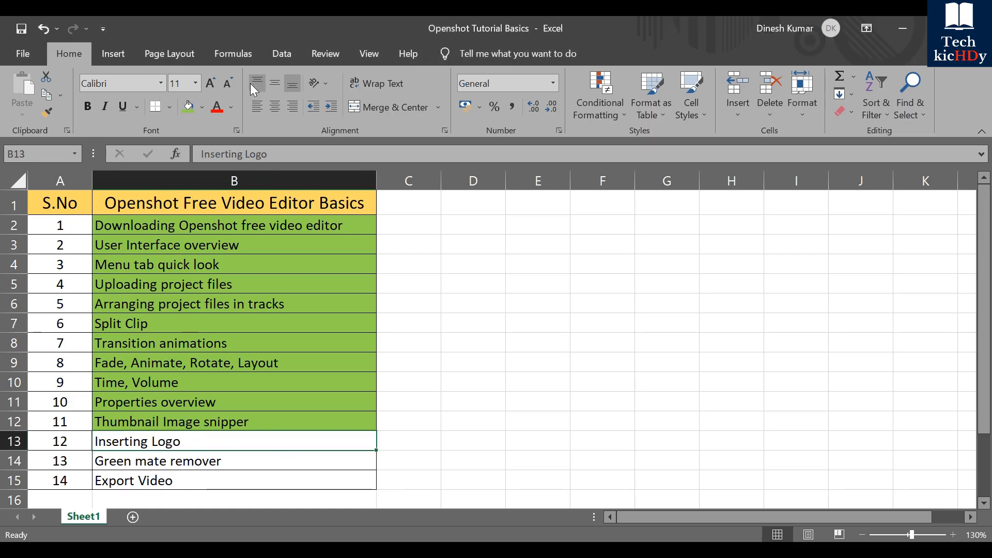
Switch to the Excel checklist, fill "Inserting Logo" in B13 with green and correct B14 to "Green matte remover"
click(189, 107)
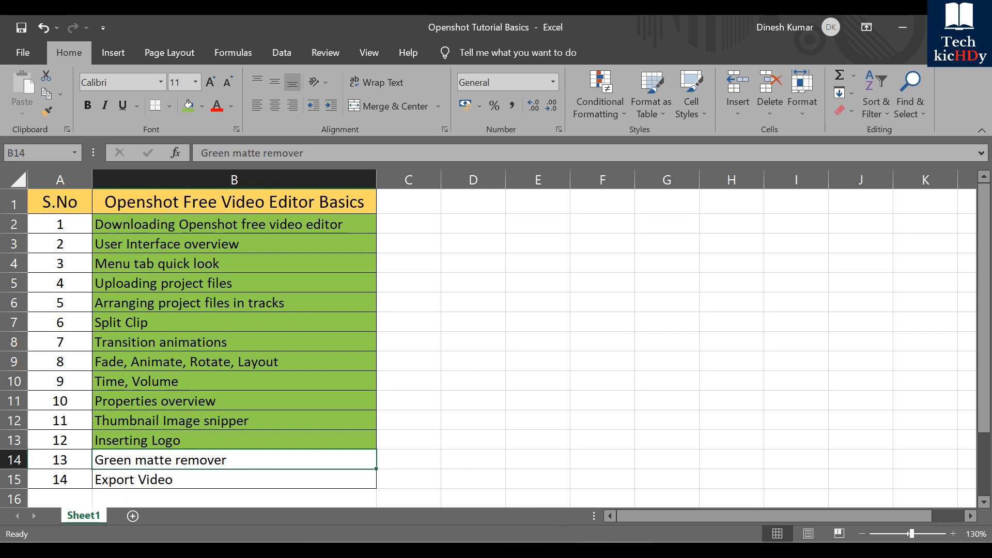
Import the chicken video and the Farm Land image together from the Project Files folder in File Explorer into OpenShot's project files
click(566, 538)
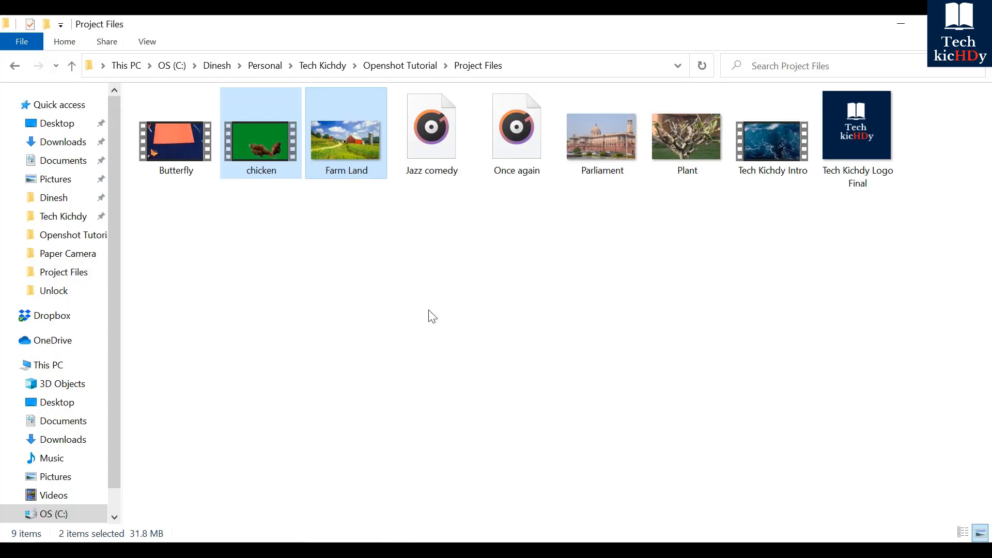
click(433, 316)
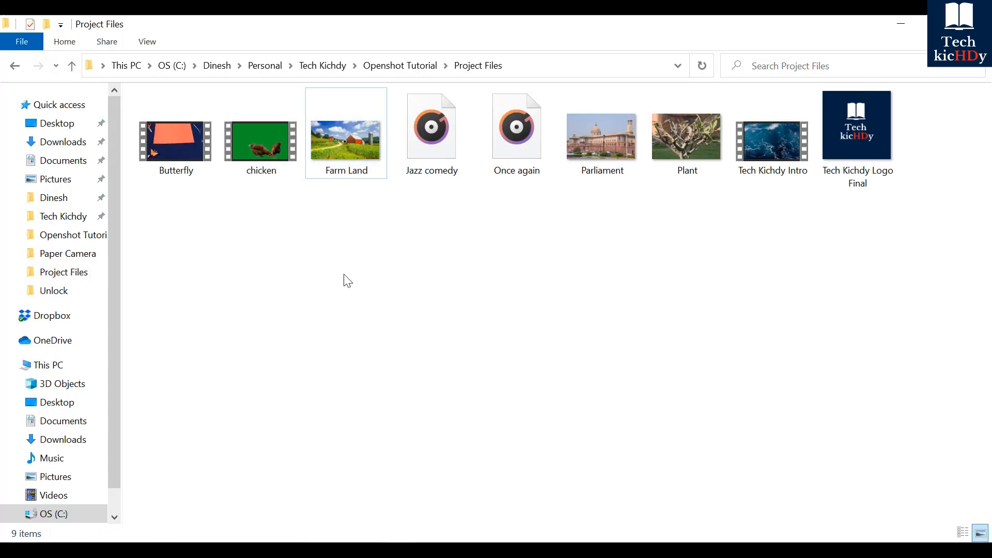
click(247, 135)
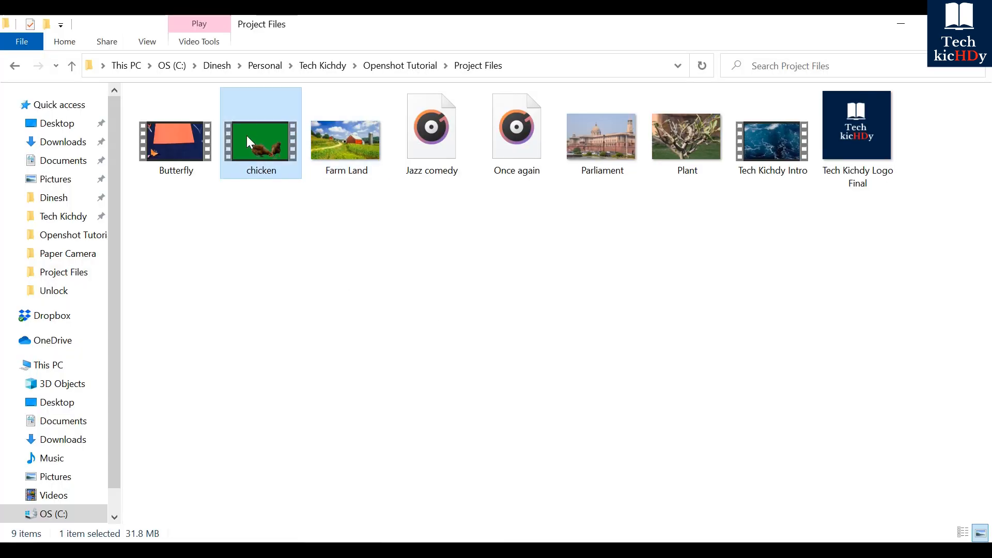
ctrl+click(337, 140)
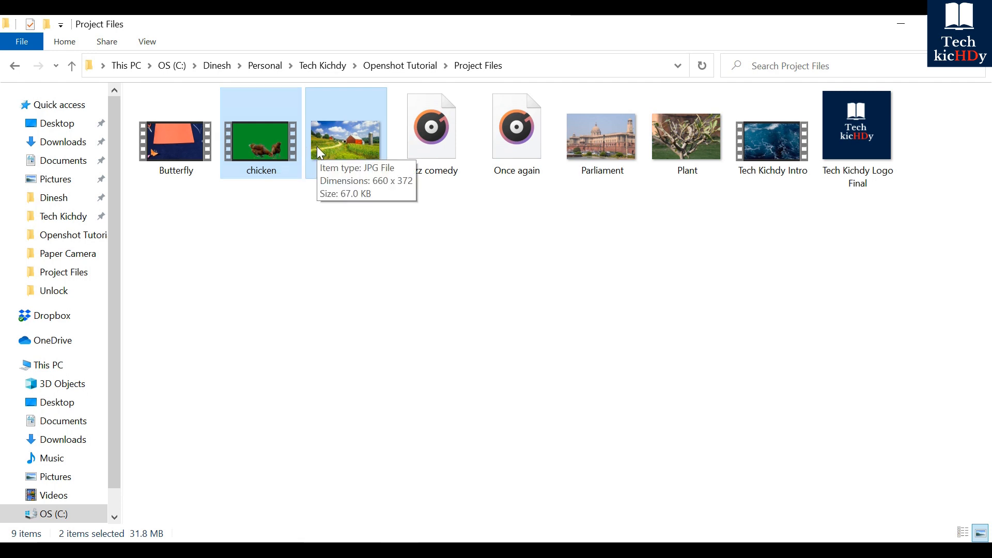
drag(317, 148, 230, 248)
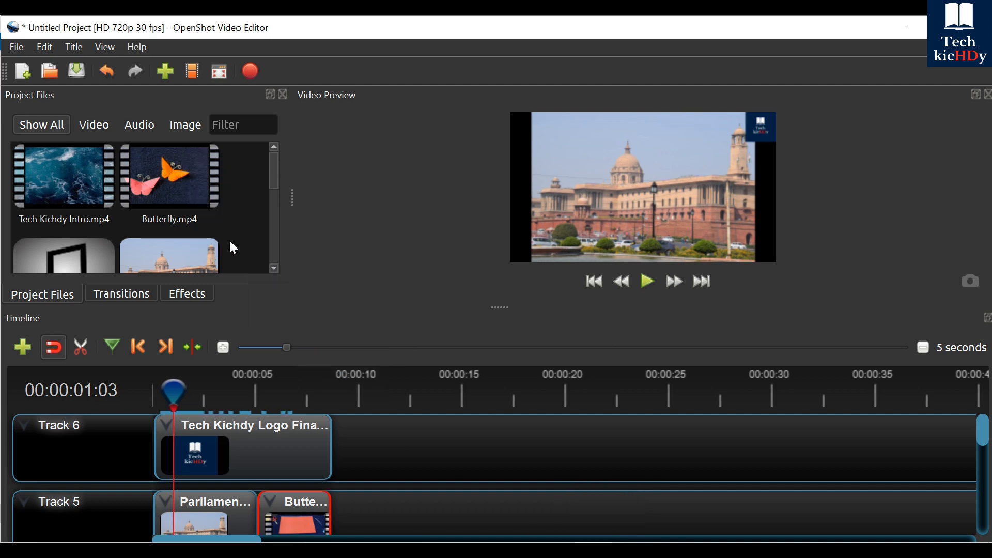
Place Farm Land.jpg directly after the butterfly clip on Track 5 and chicken.mp4 above it on Track 6
drag(277, 177, 275, 271)
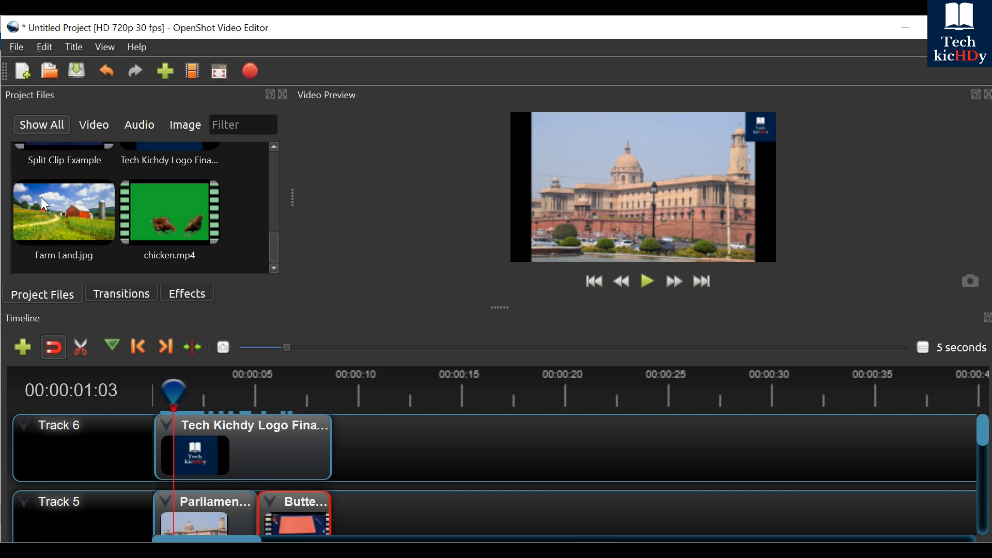
drag(45, 204, 324, 481)
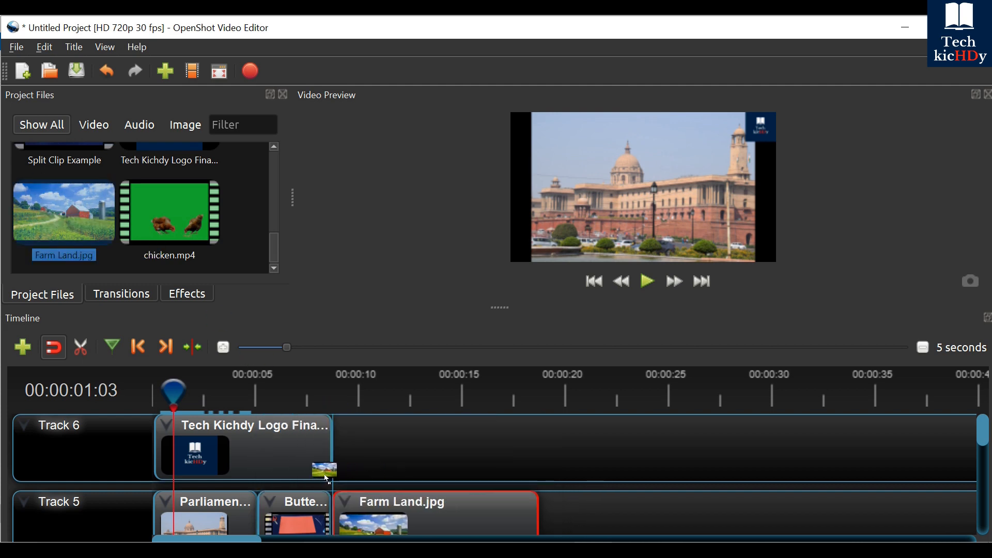
drag(180, 228, 323, 428)
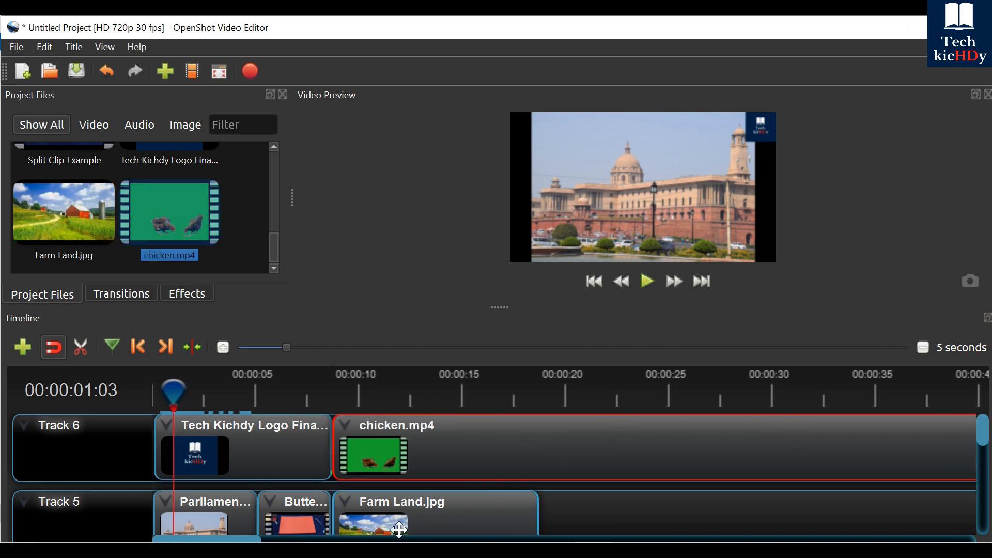
Play the timeline from about 00:00:07:13 into the chicken clip, then pause at about 00:00:13:10
mouse_move(237, 540)
mouse_down()
mouse_move(296, 540)
mouse_move(236, 539)
mouse_up()
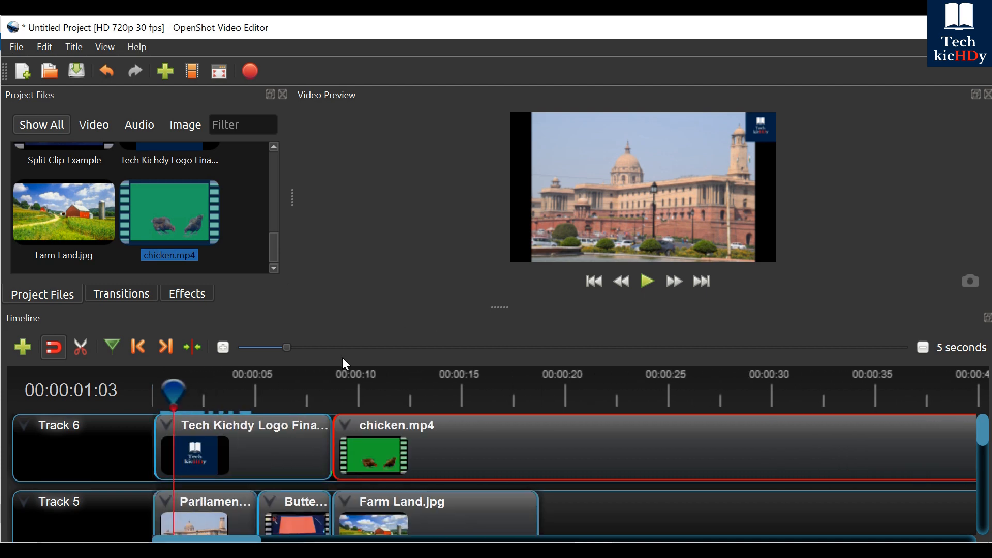
drag(291, 355, 305, 350)
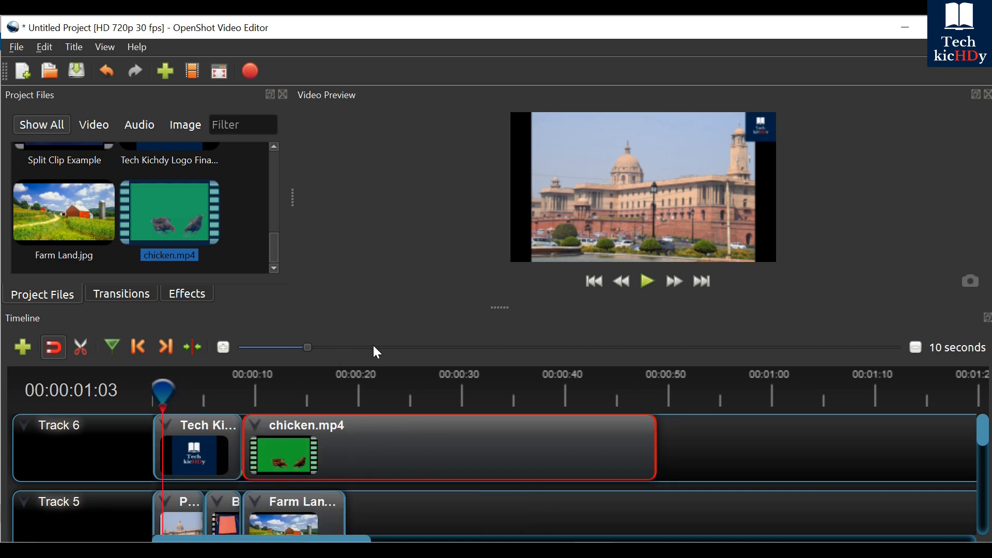
click(303, 505)
click(344, 434)
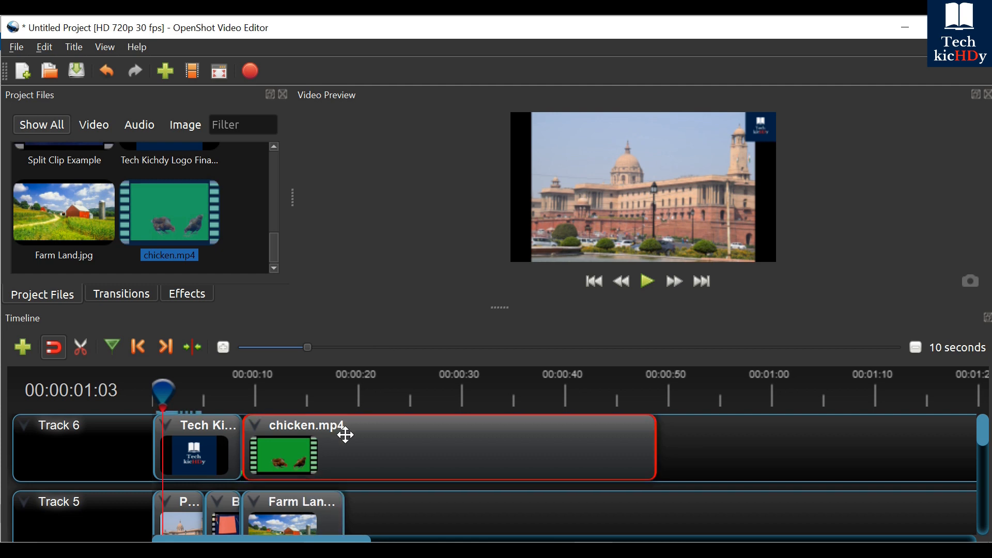
drag(162, 391, 228, 392)
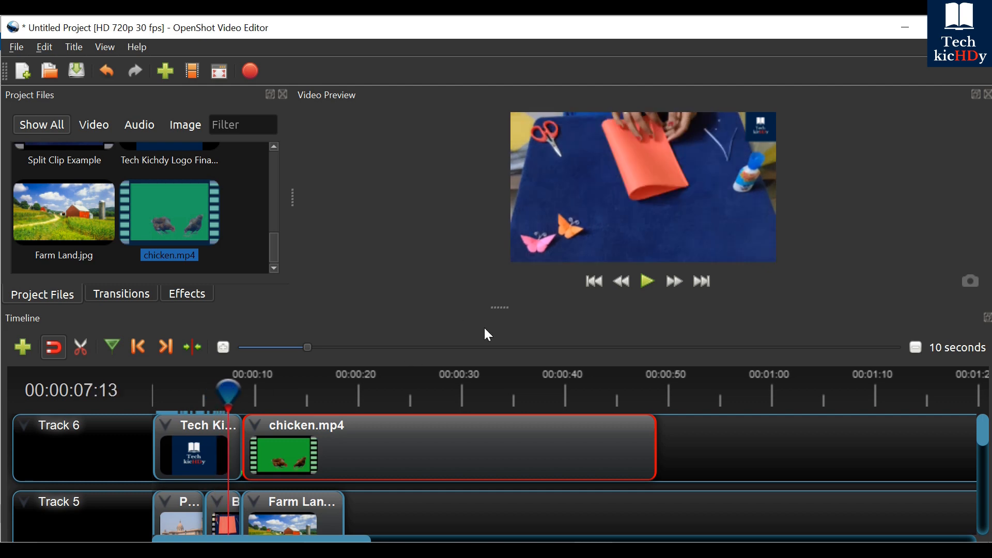
click(641, 286)
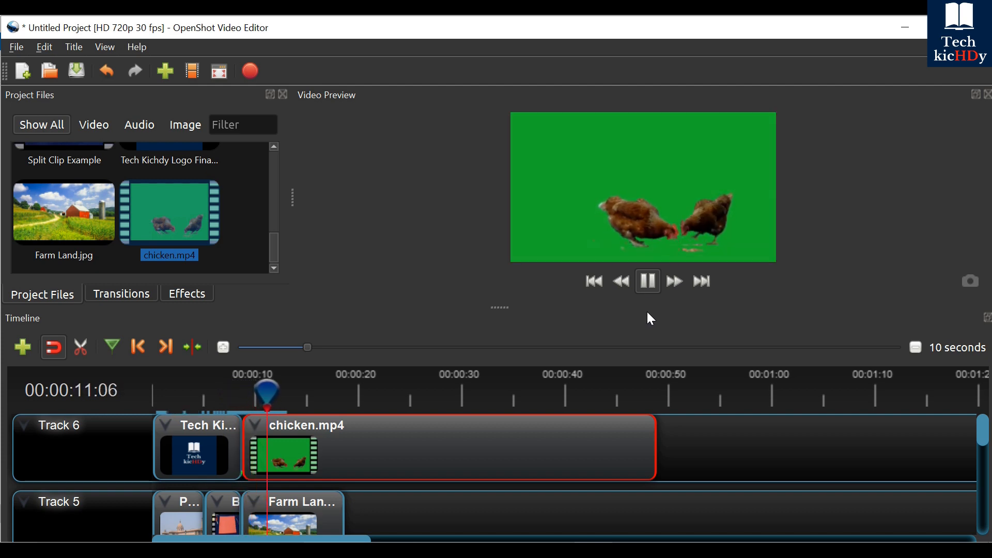
click(649, 283)
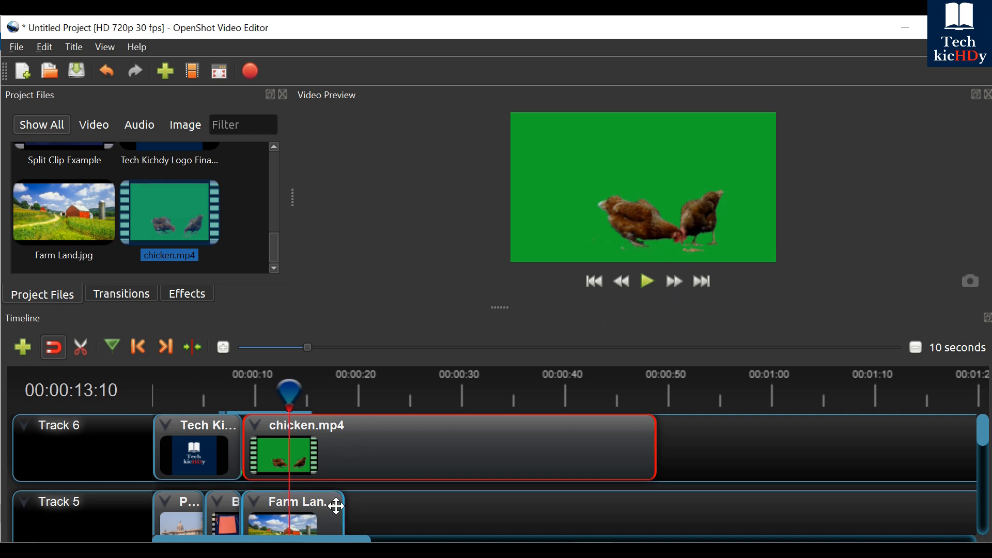
Extend Farm Land.jpg on Track 5 to the end of chicken.mp4 and apply the Chroma Key (Greenscreen) effect to chicken.mp4
drag(342, 513, 657, 514)
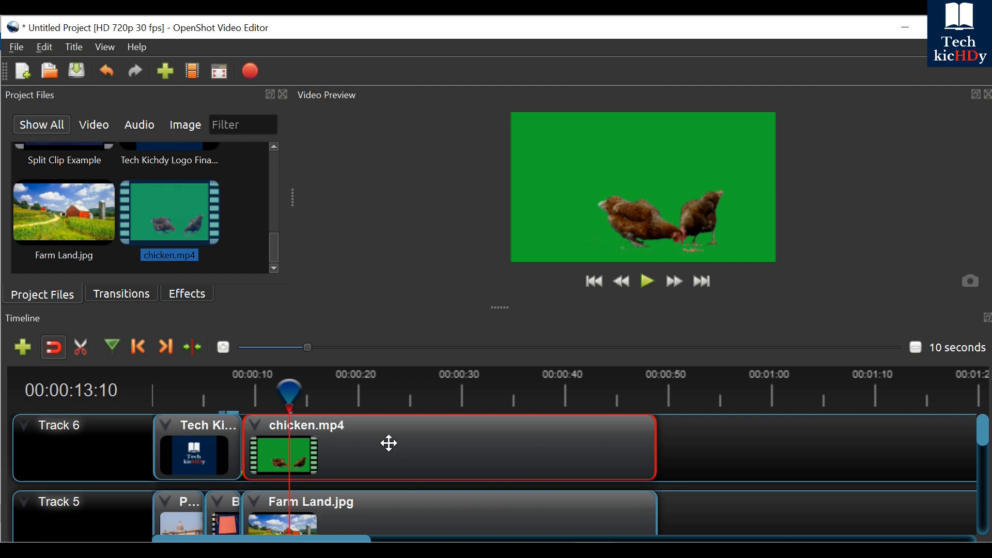
click(192, 294)
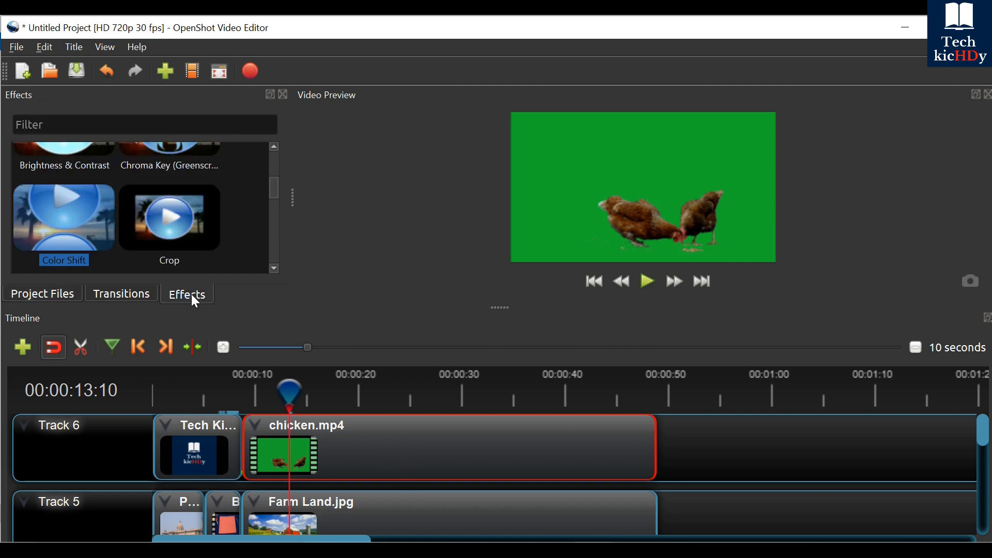
mouse_move(270, 194)
mouse_down()
mouse_move(277, 161)
mouse_move(272, 179)
mouse_up()
drag(169, 205, 316, 446)
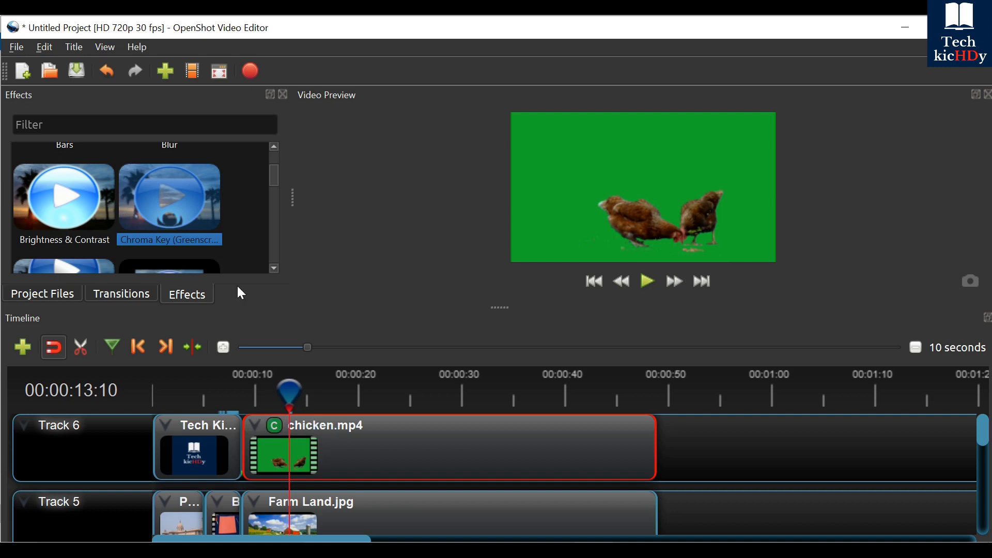
Set the Chroma Key effect's key color to the green (#16ad2a) sampled from the chicken clip's background in the preview
right_click(275, 434)
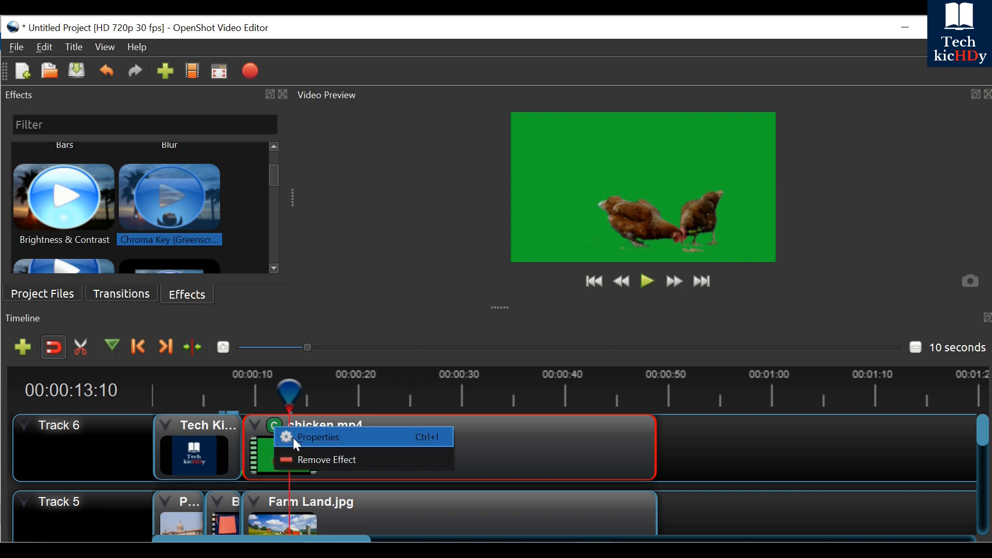
click(294, 439)
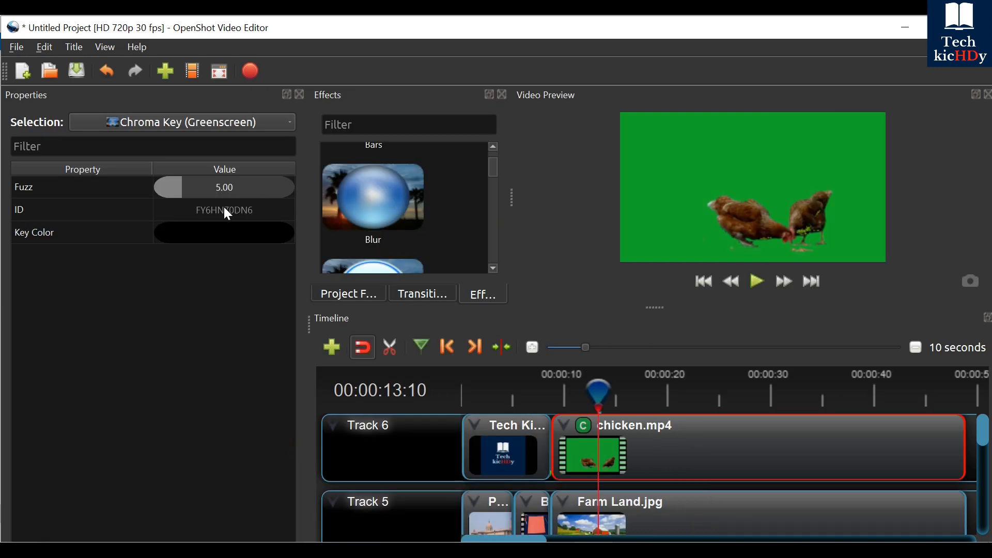
double_click(224, 236)
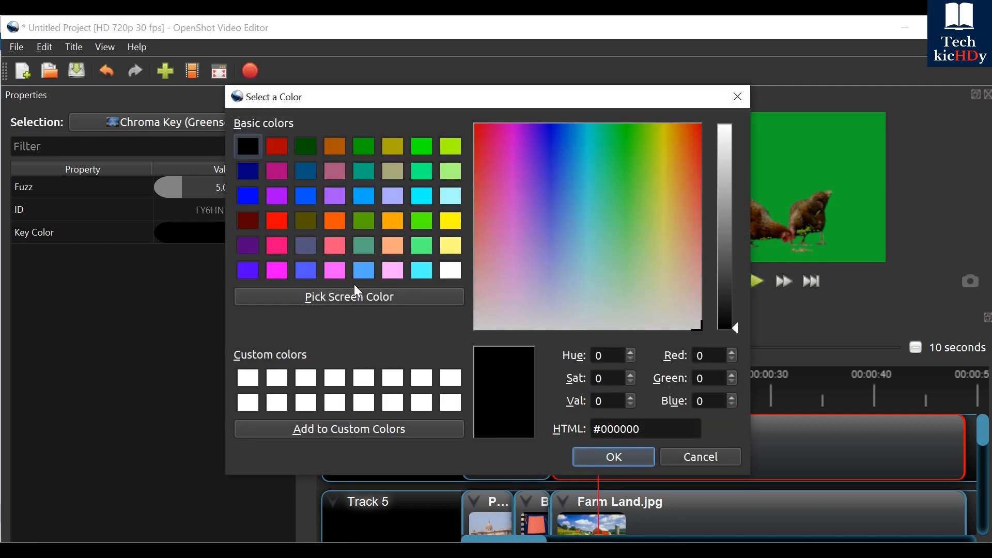
click(339, 296)
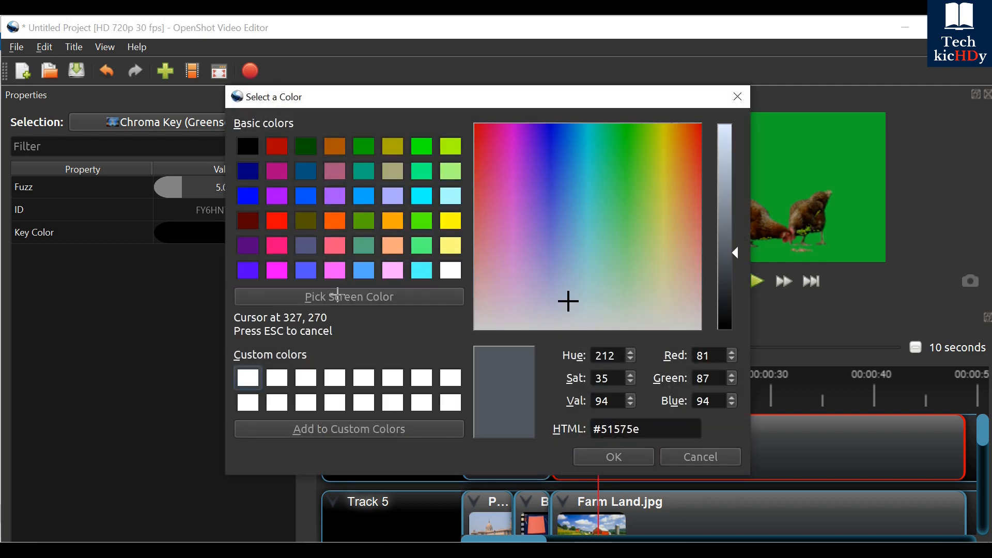
click(835, 143)
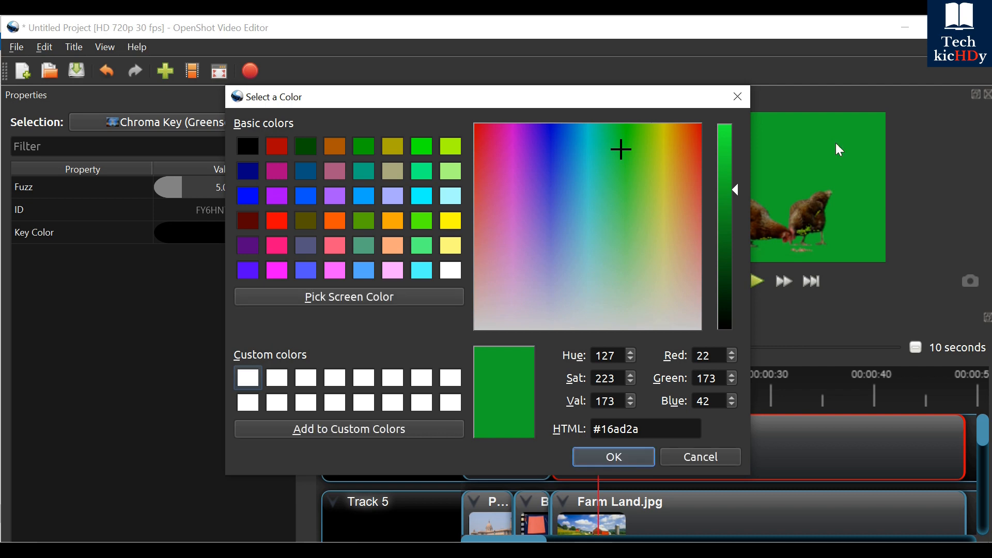
click(617, 459)
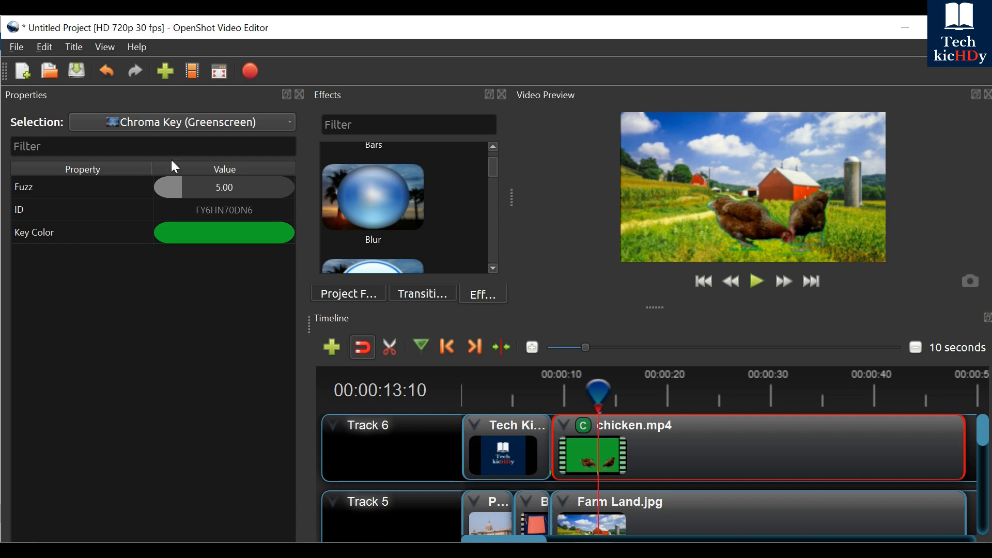
Set the Chroma Key fuzz to 50 and then 100 at 00:00:09:28, and play the keyed clip briefly
click(179, 192)
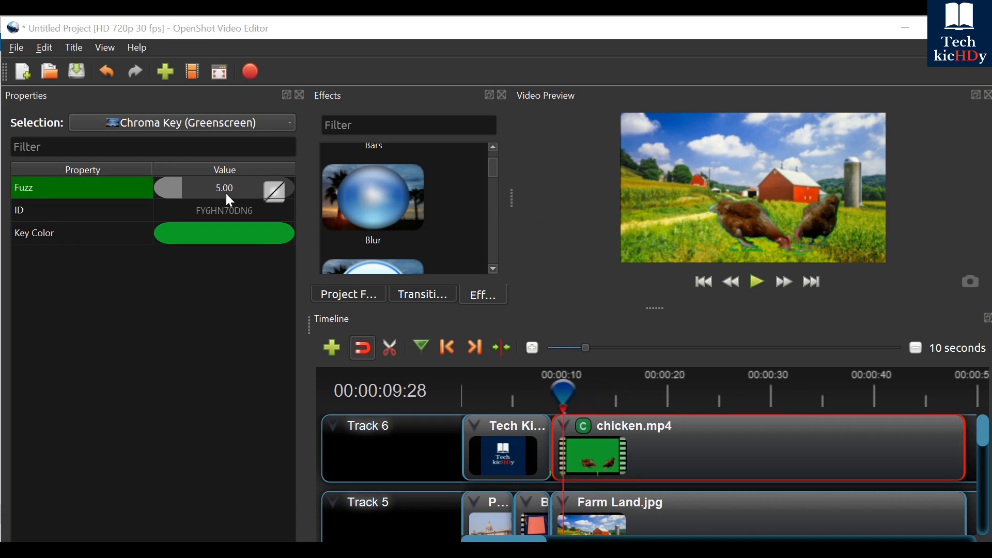
double_click(189, 186)
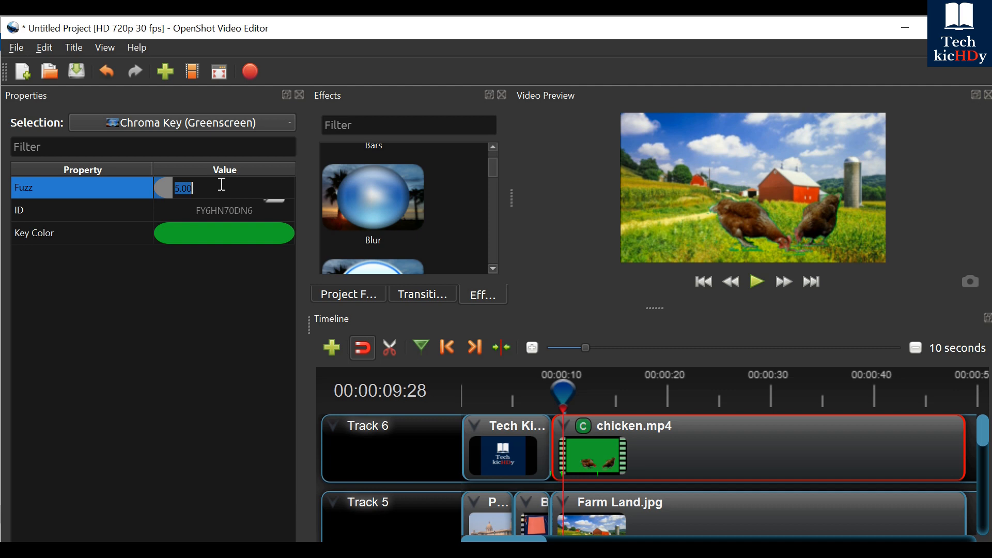
text(50.00)
key(Return)
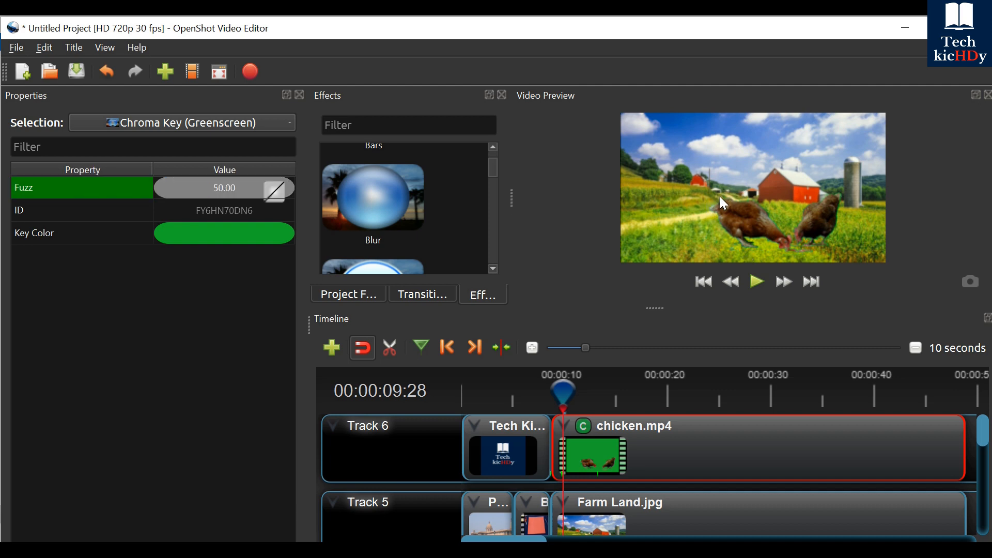
double_click(217, 185)
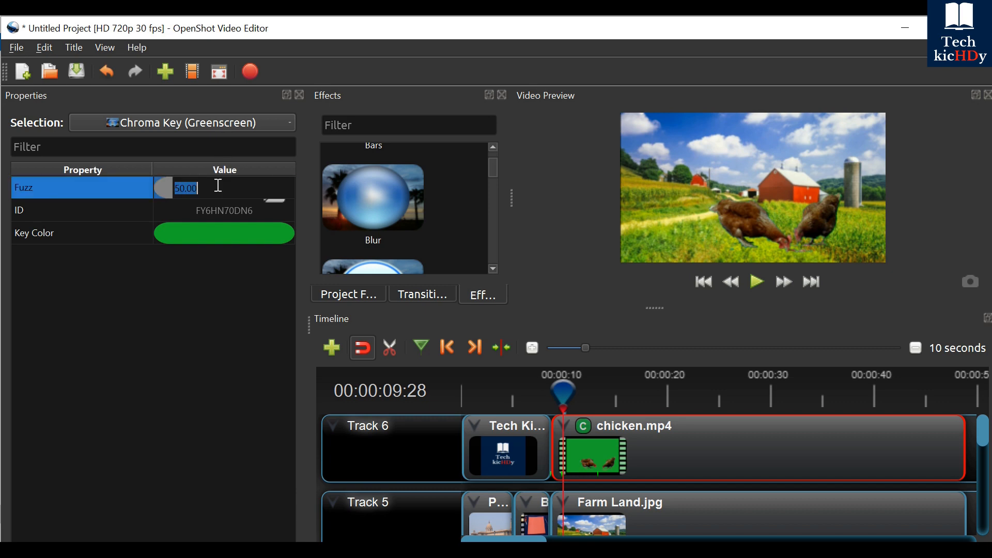
text(100.00)
key(Return)
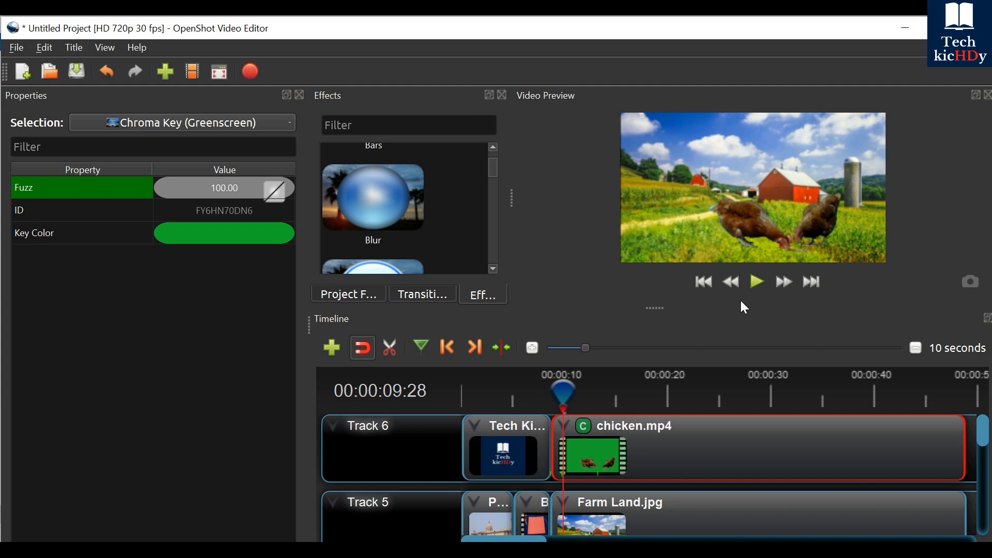
click(757, 284)
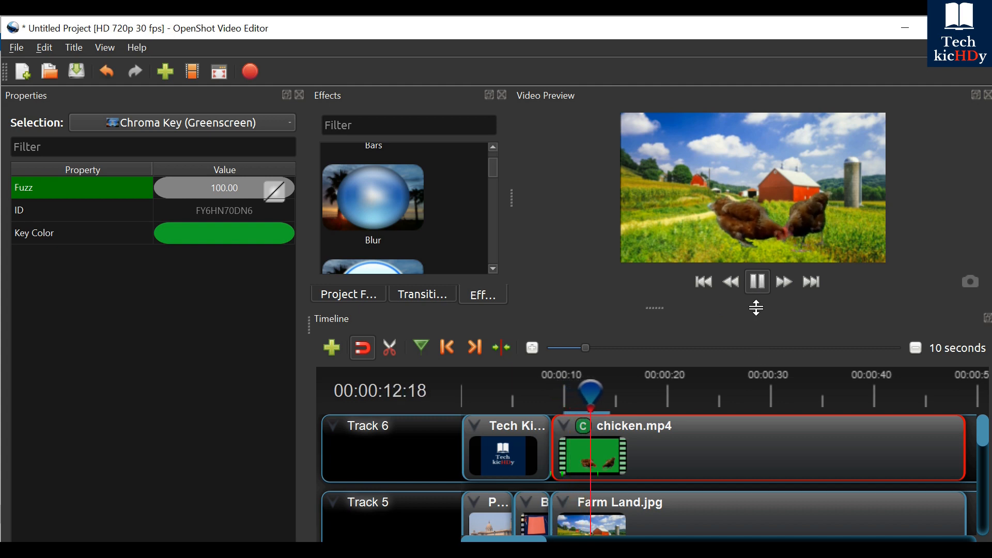
click(759, 282)
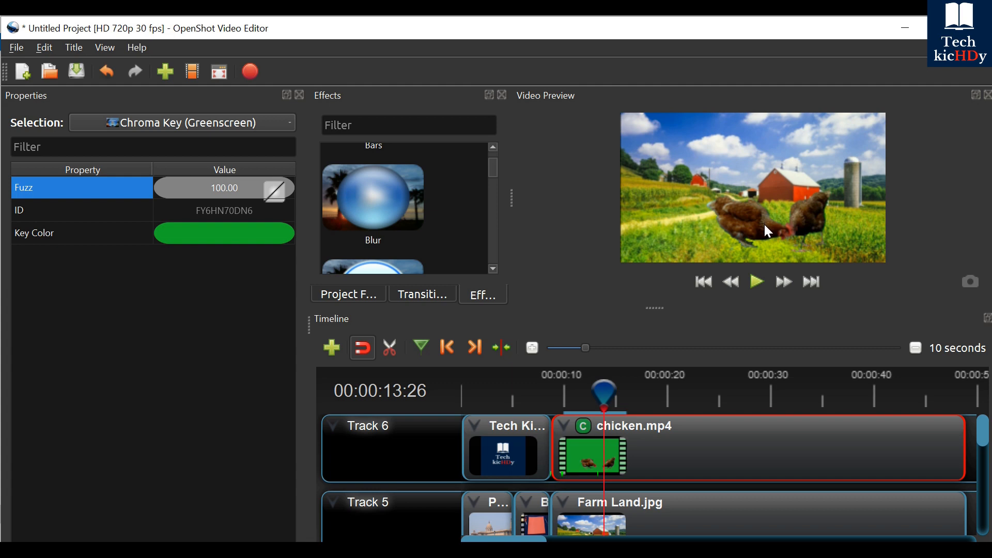
Scale the chicken.mp4 clip down to 0.40 in both Scale X and Scale Y
click(673, 446)
right_click(673, 446)
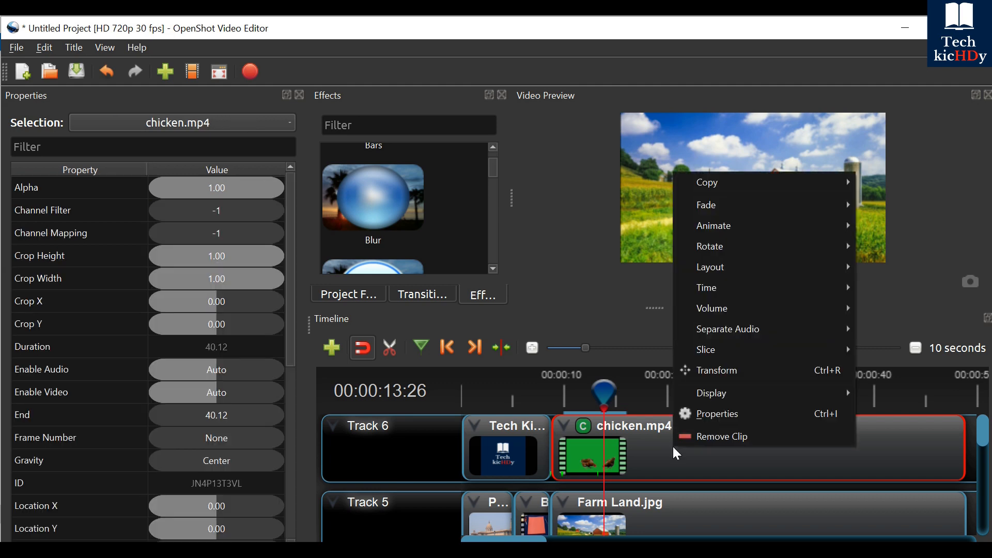
click(742, 408)
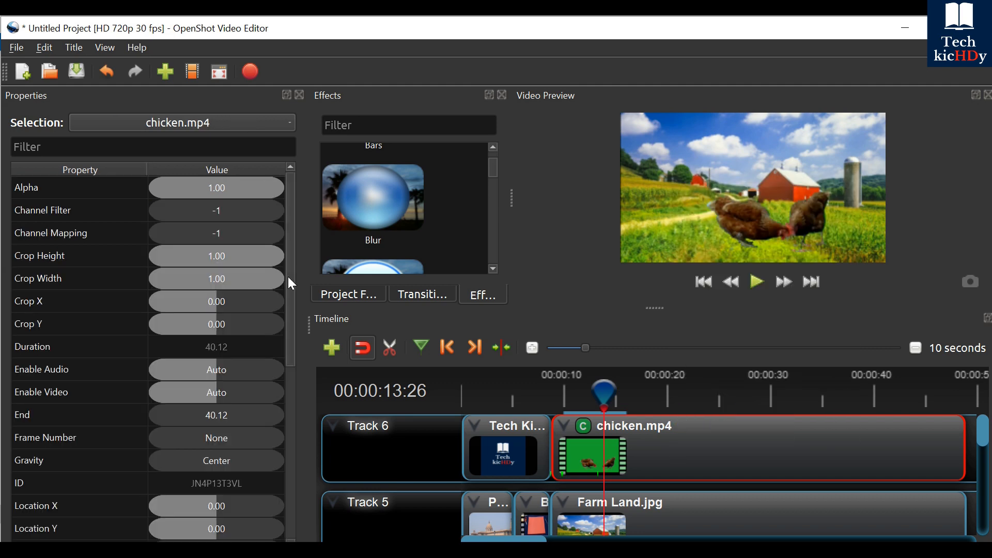
drag(292, 283, 283, 373)
click(206, 439)
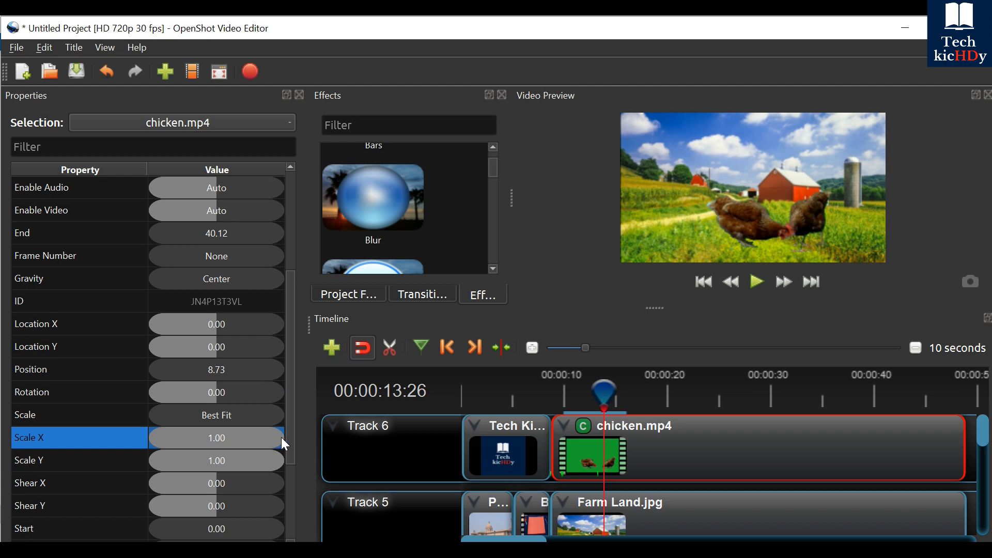
drag(281, 437, 204, 452)
click(263, 457)
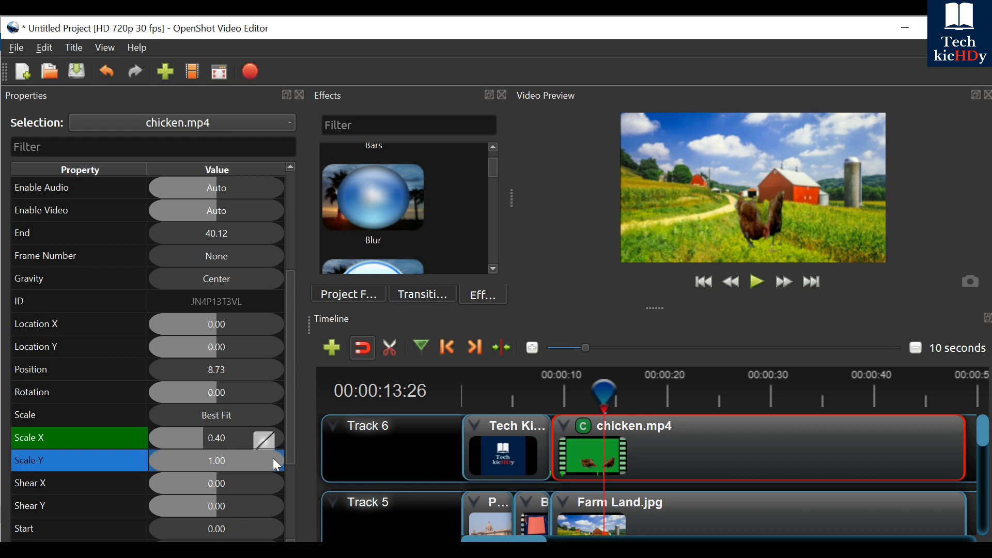
drag(280, 463, 205, 463)
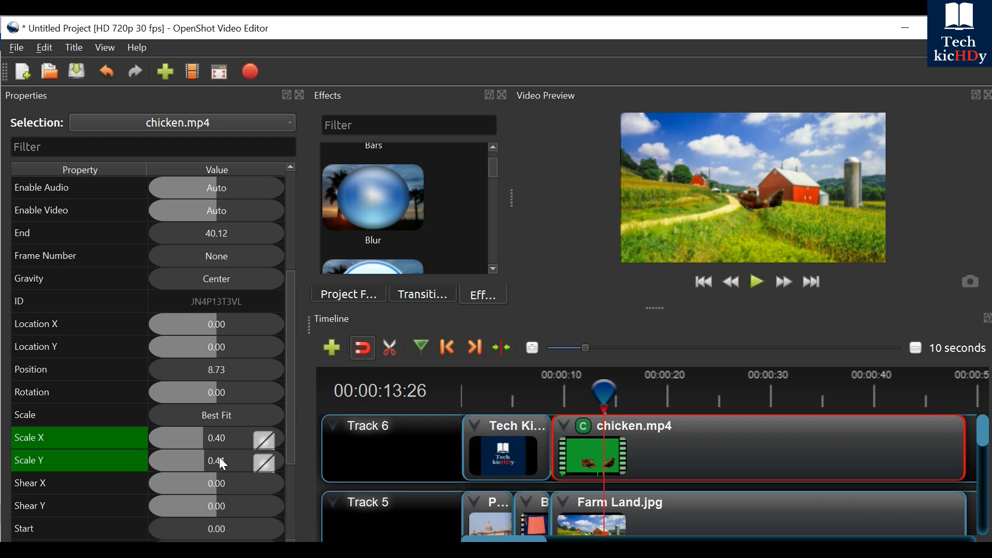
double_click(221, 458)
text(0.)
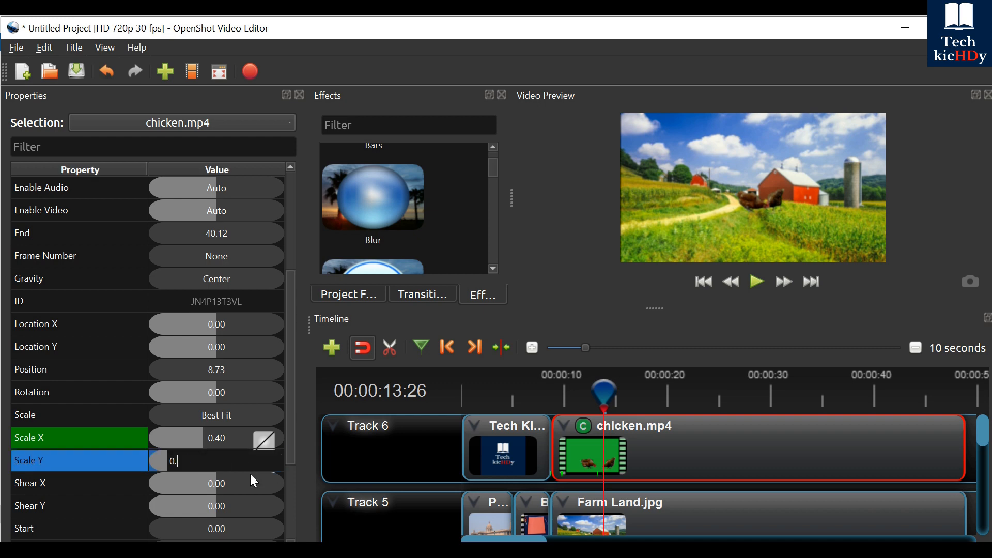
text(40)
key(Return)
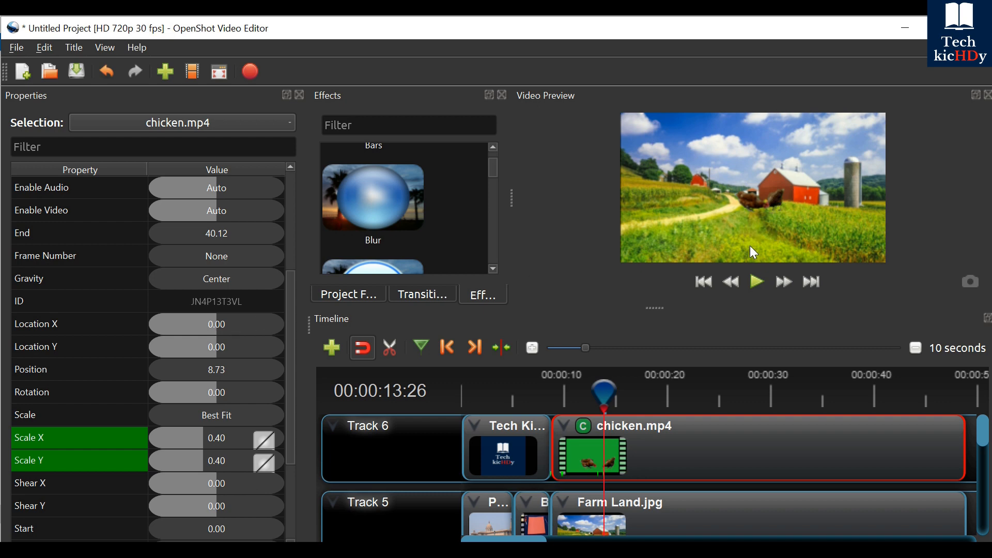
Set the chicken clip's Location X to -0.15 and Location Y to 0.32, then play the result and pause
click(216, 342)
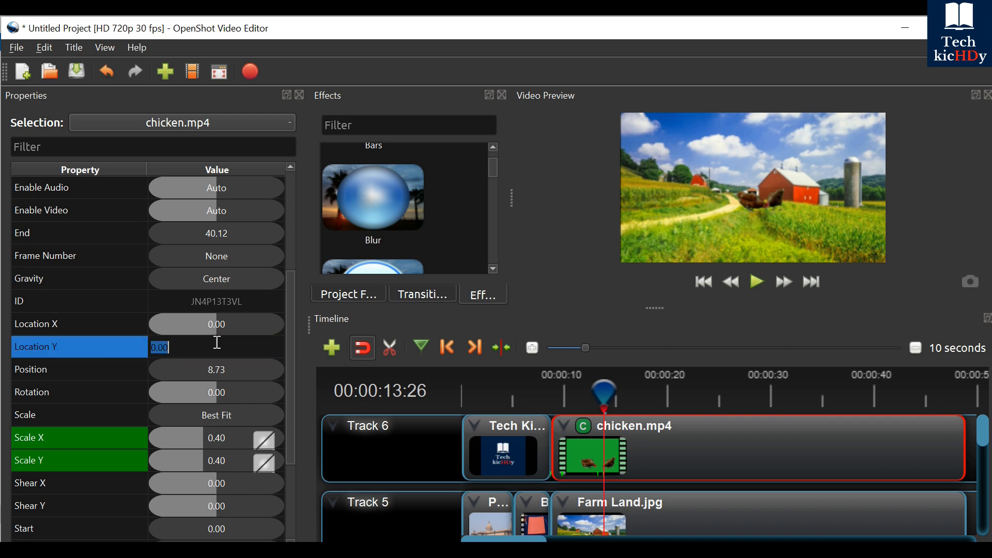
click(191, 365)
click(168, 327)
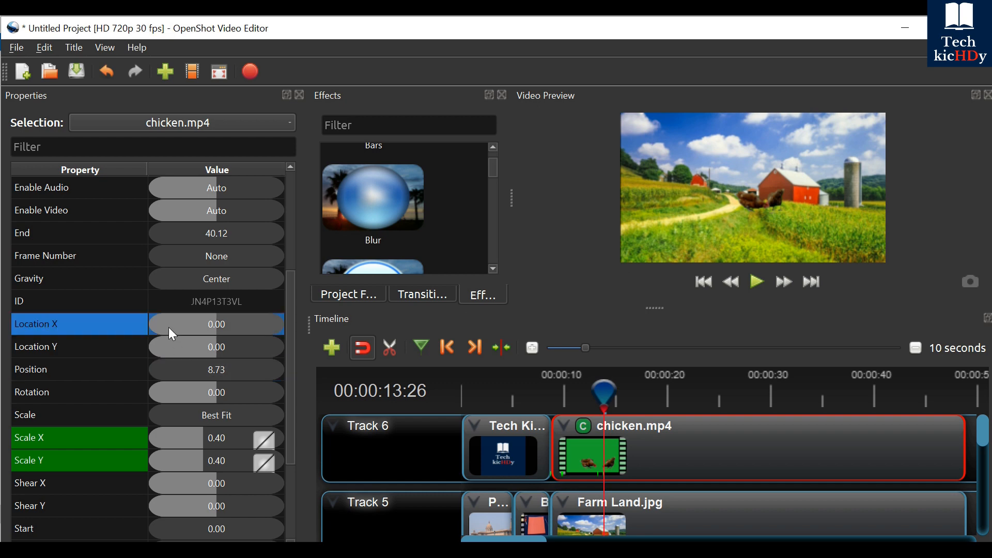
click(179, 343)
drag(216, 352, 207, 324)
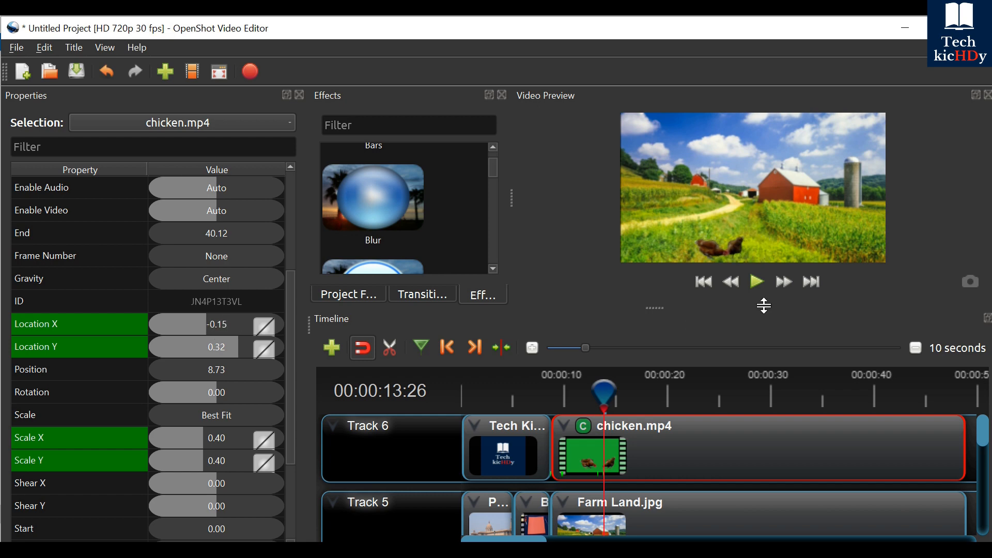
click(756, 283)
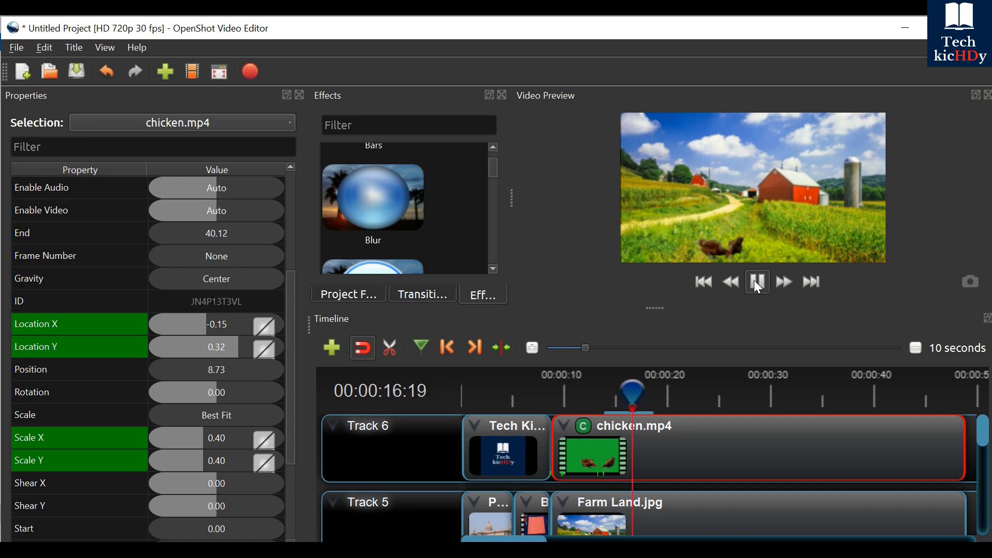
click(755, 281)
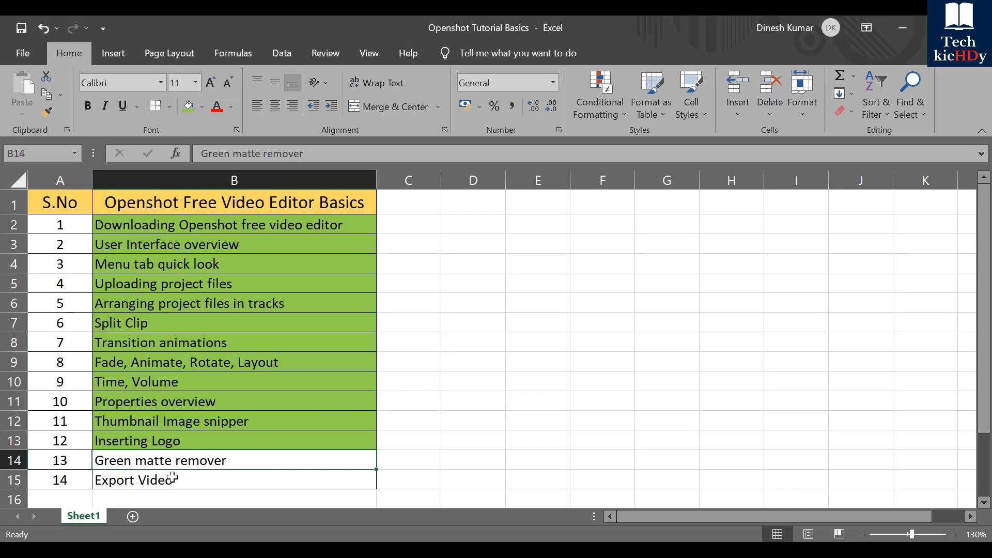
Switch to the Excel checklist and fill "Green matte remover" in B14 with green
click(190, 105)
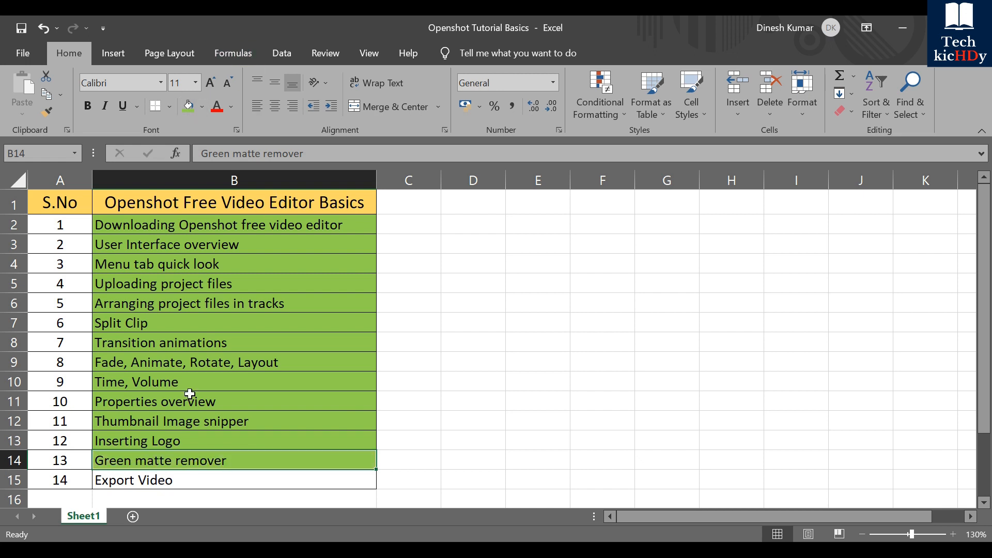
Insert a row above "Export Video" in the checklist and enter "Animation and Effects" in B15
click(11, 483)
right_click(9, 486)
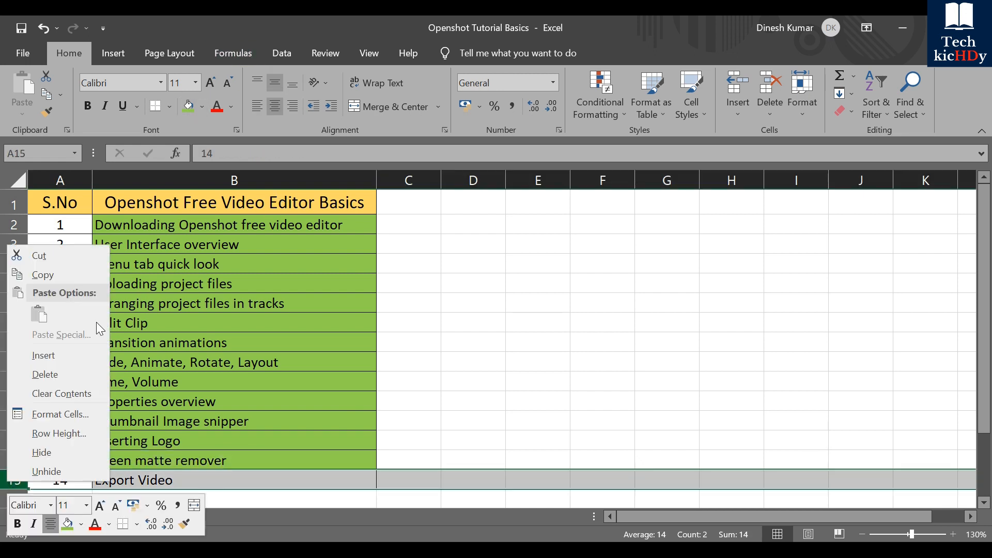
click(61, 358)
click(120, 479)
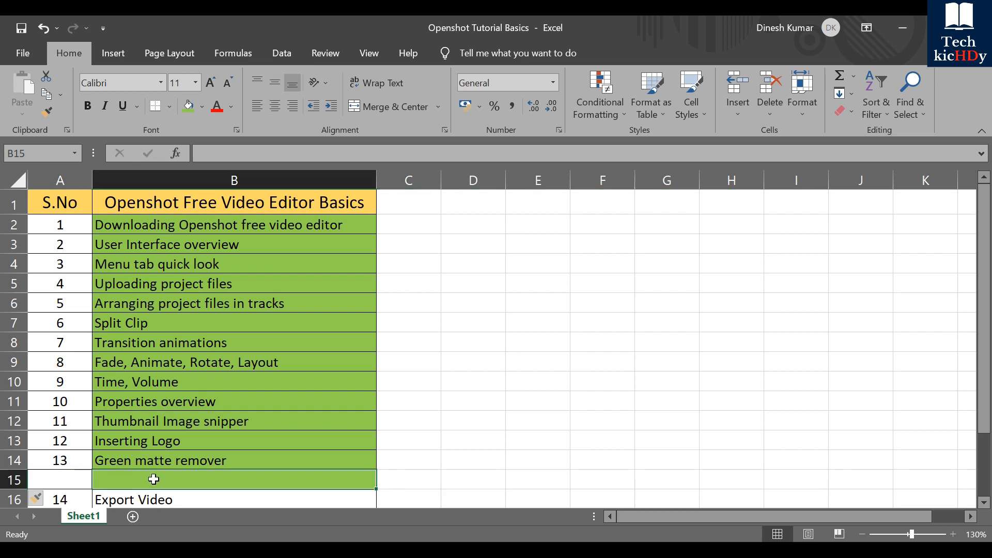
text(Animation)
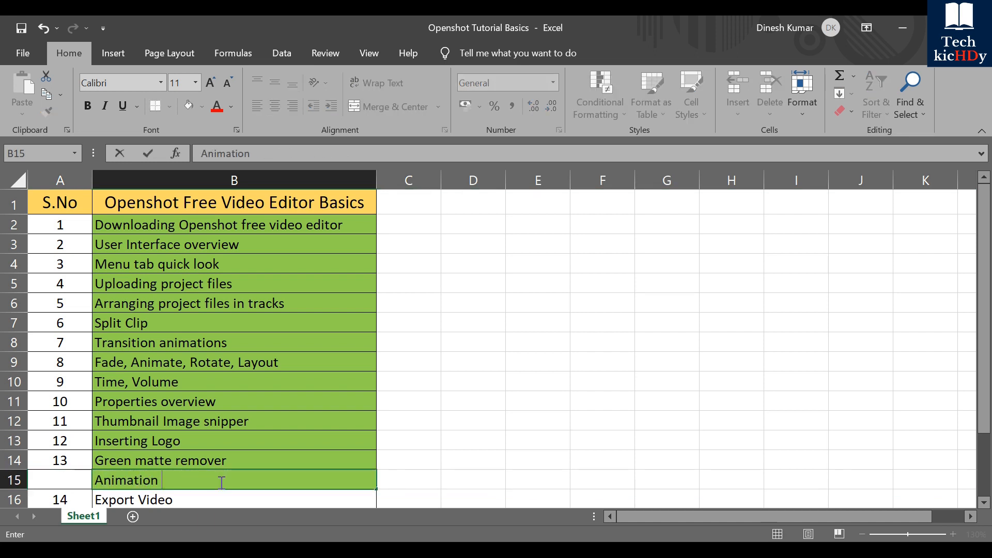
text( and Effects)
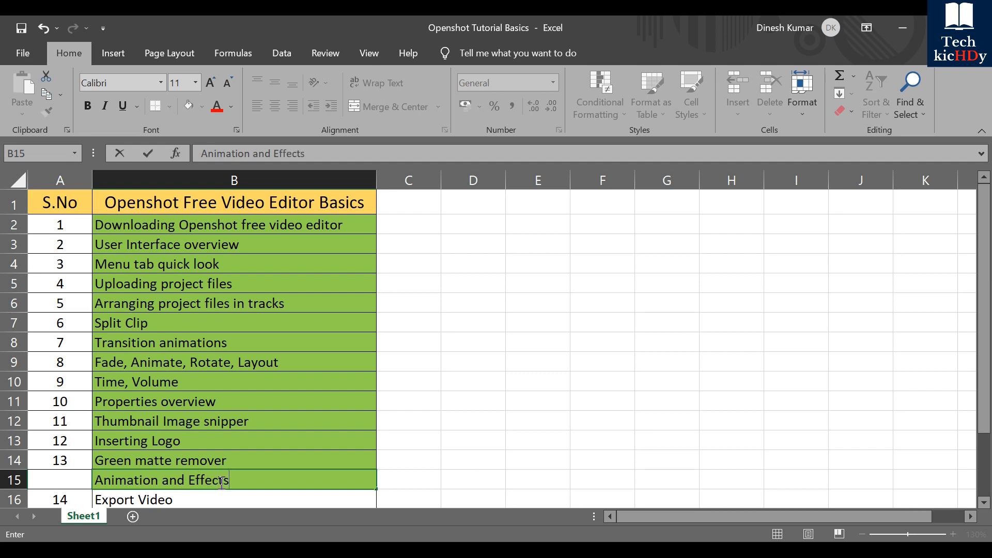
Number the new topic 14 in A15 and renumber "Export Video" as 15 in A16
click(60, 480)
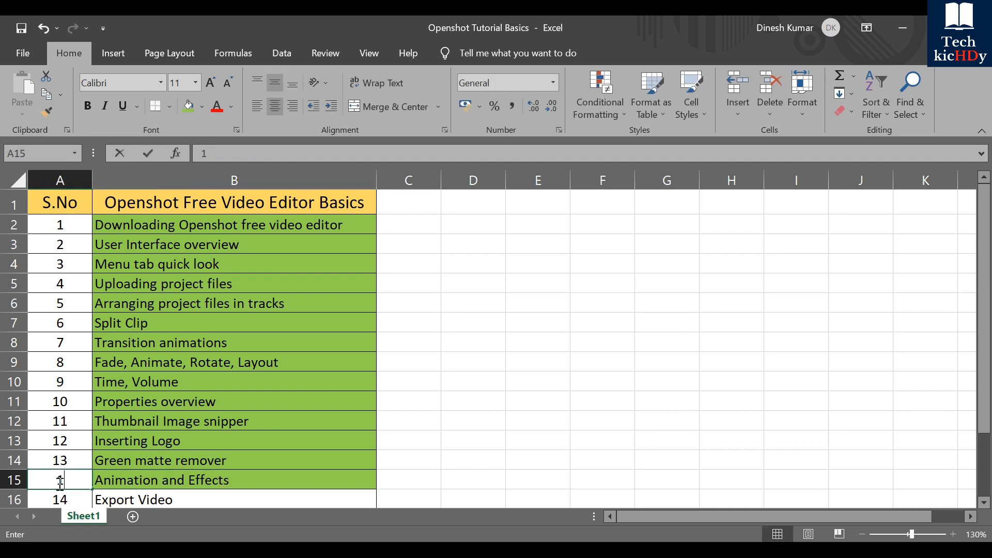
text(14)
key(Return)
text(15)
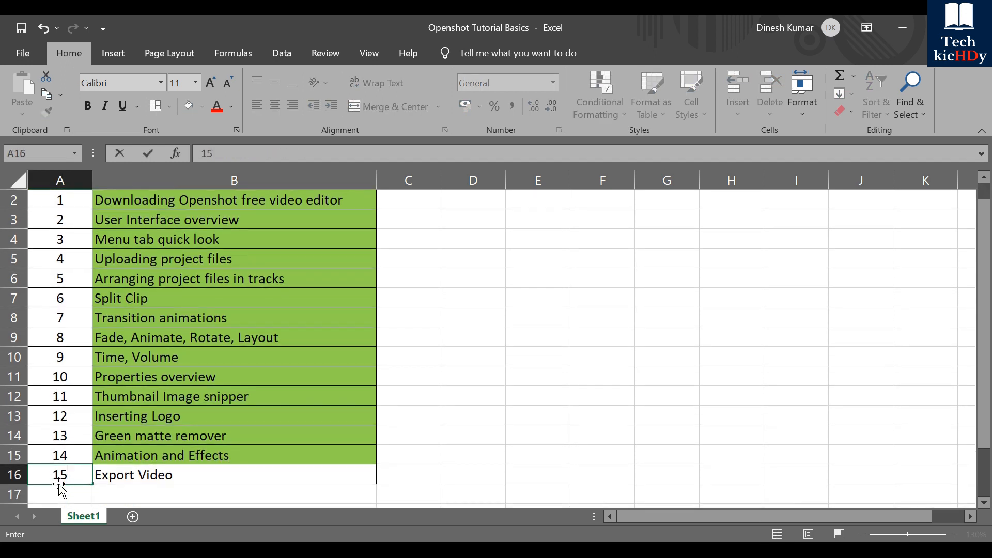
key(Return)
click(122, 453)
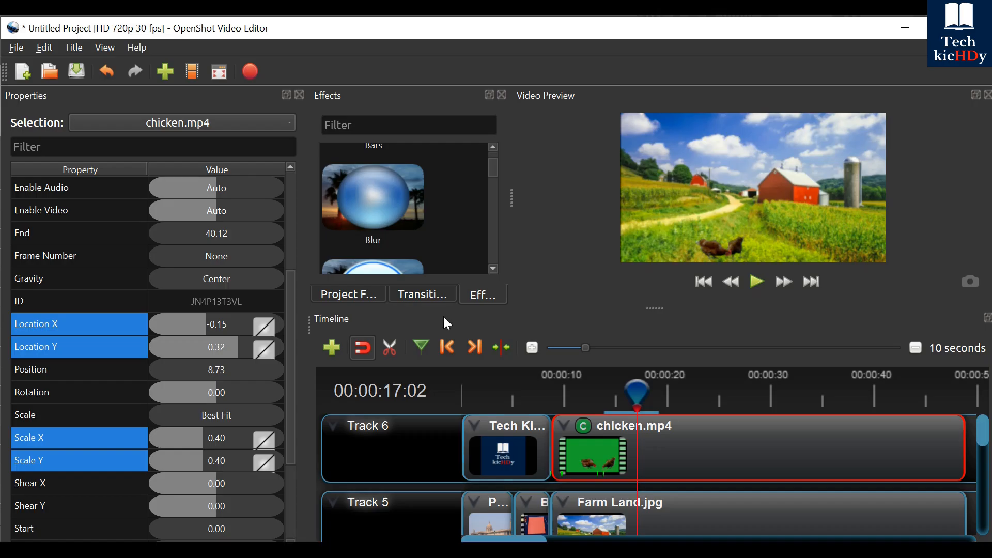
In OpenShot, close the clip properties and show the project files
click(301, 95)
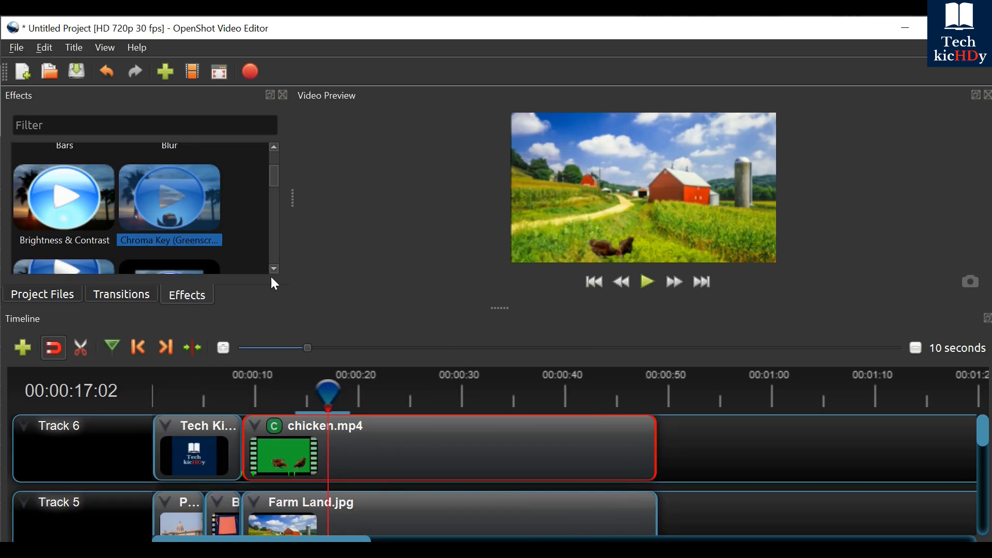
click(53, 295)
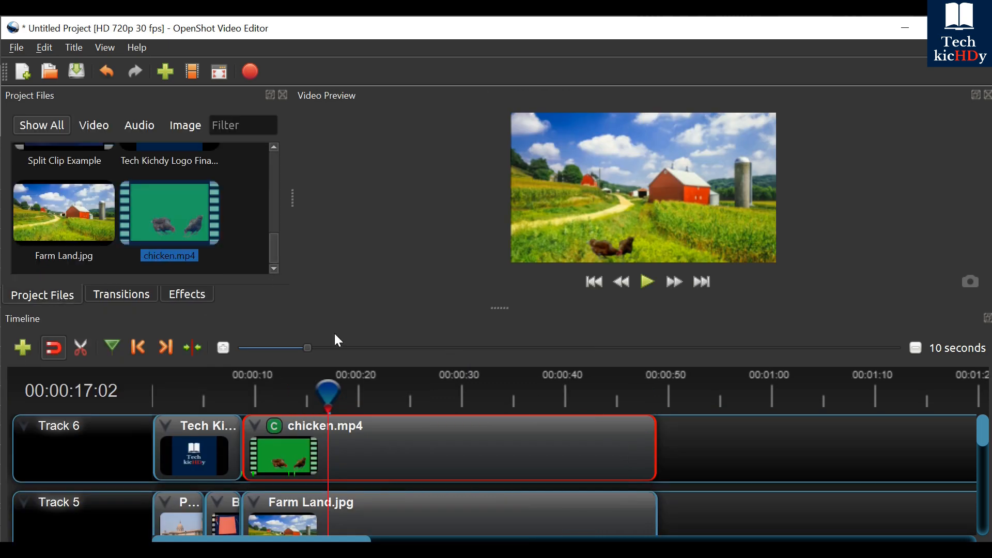
click(197, 434)
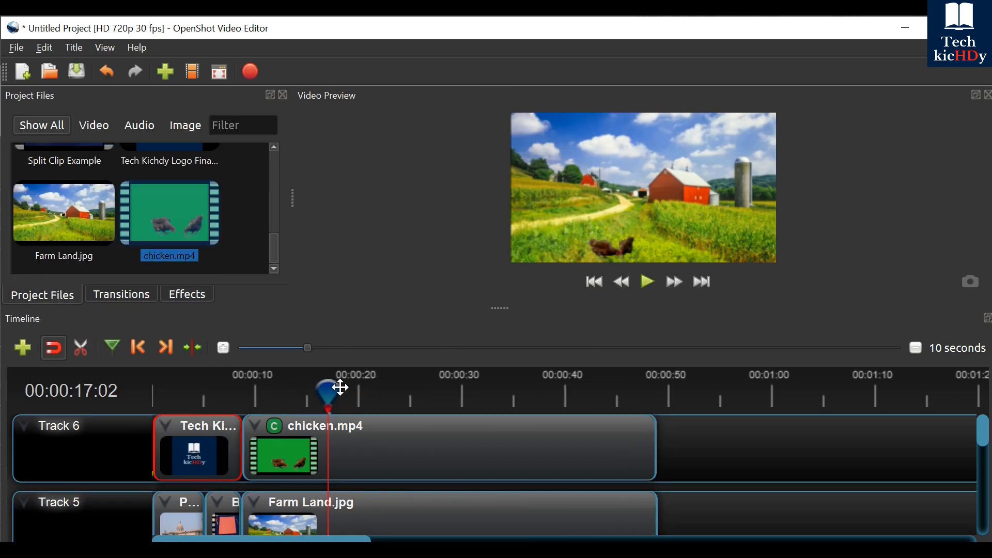
Move the playhead to 00:00:03:19 and remove the Chroma Key effect from the chicken.mp4 clip on Track 6
drag(328, 388, 189, 394)
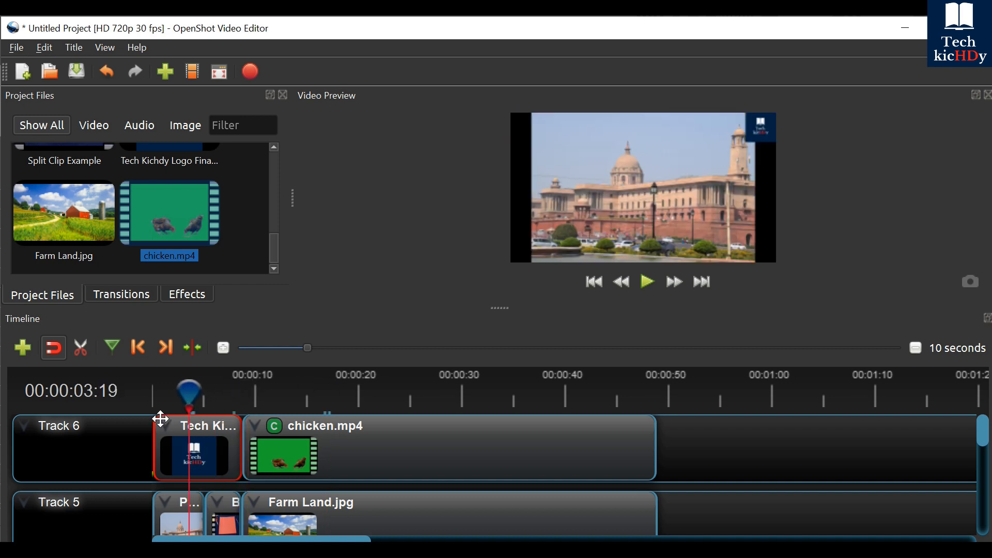
click(320, 444)
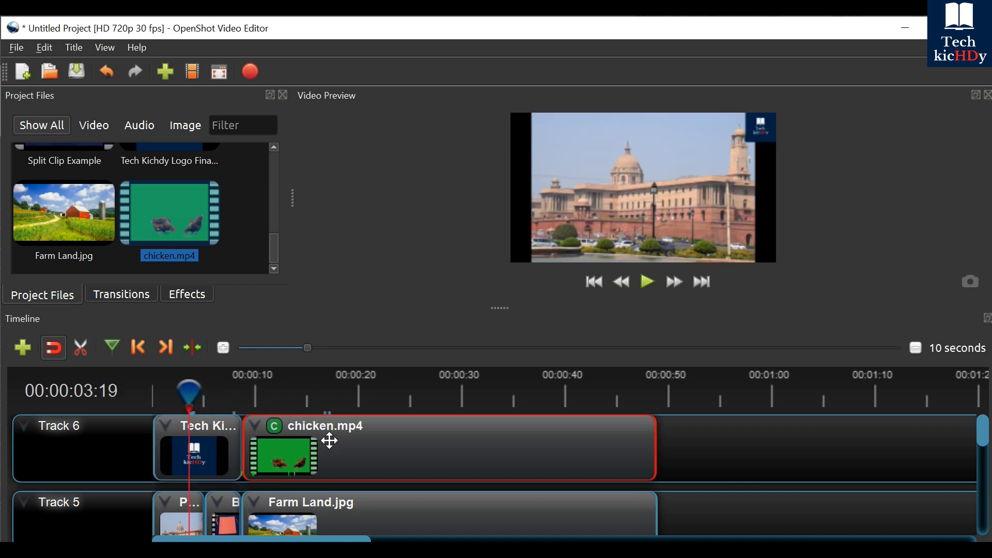
right_click(272, 429)
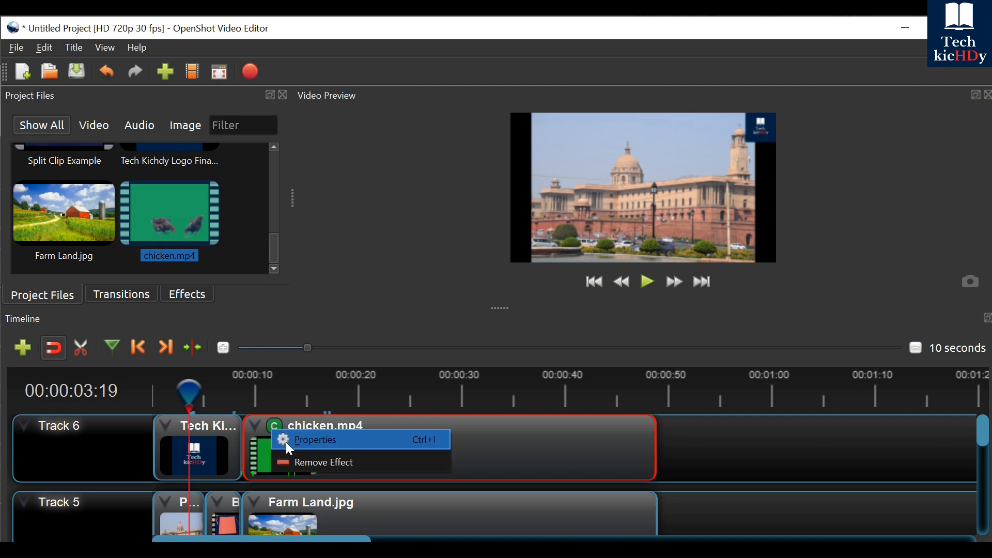
click(306, 464)
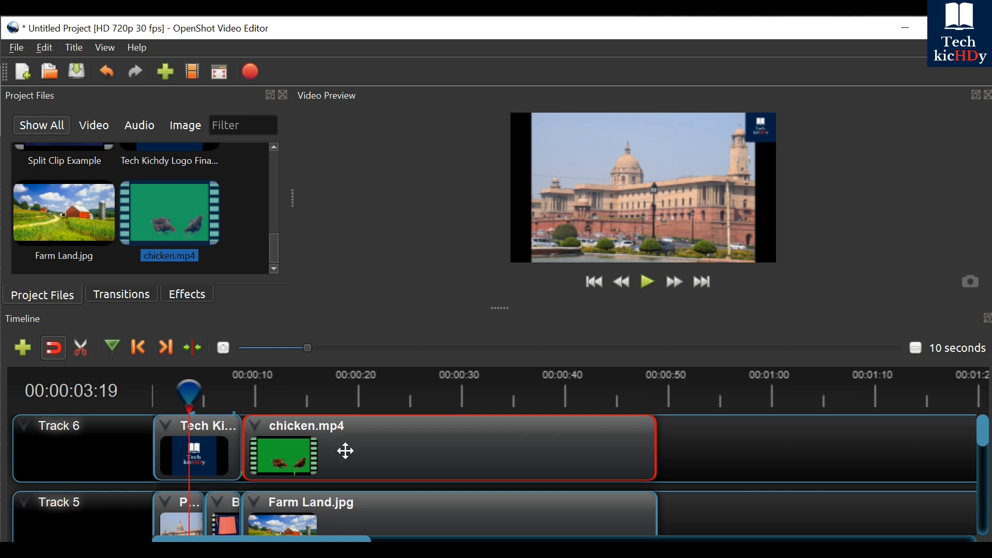
Look at the circle transitions, and play the timeline from 00:00:05:16 into the chicken clip before pausing
click(125, 292)
drag(273, 178, 287, 139)
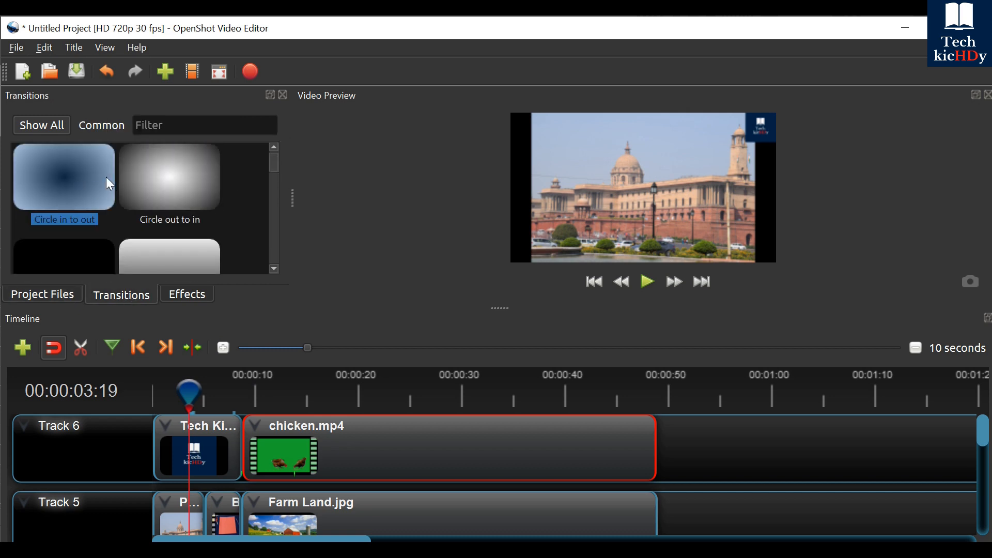
click(170, 172)
click(68, 176)
drag(202, 393, 211, 393)
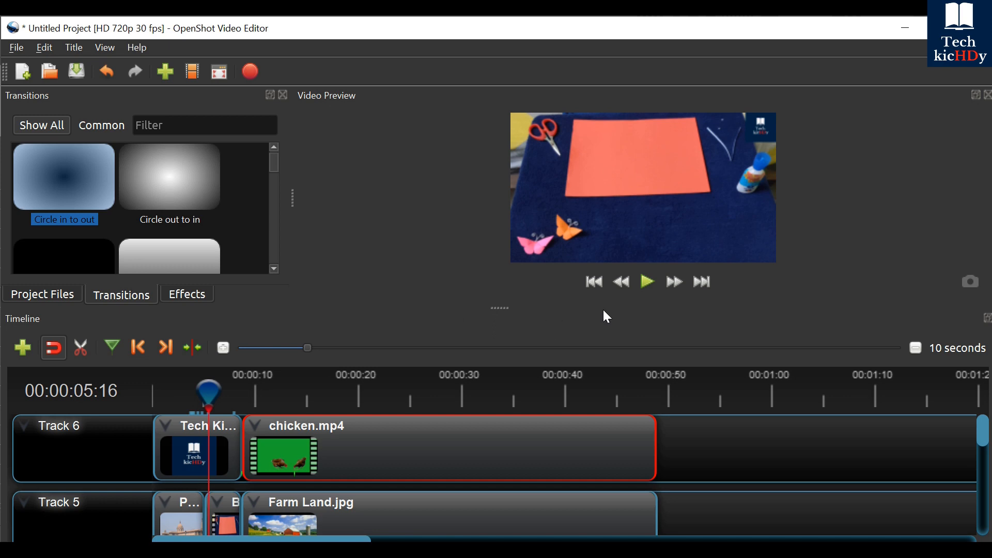
click(647, 284)
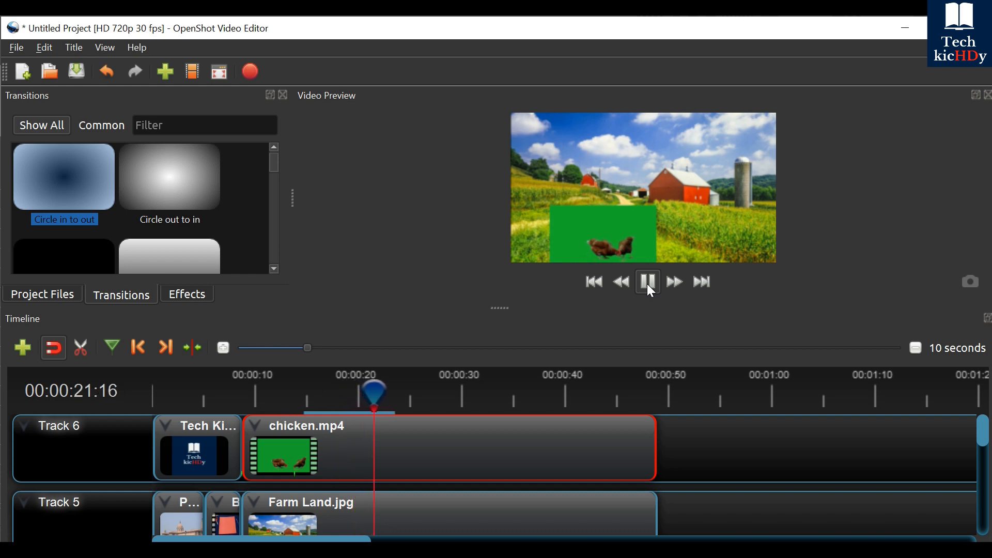
click(649, 283)
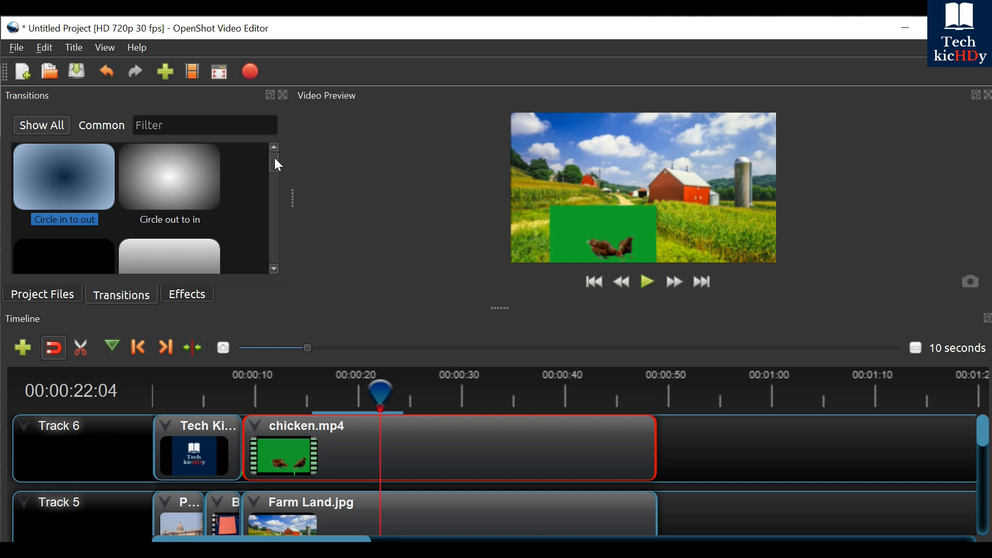
Look through the available effects, including Blur, and play the timeline from 00:00:07:01 into the farm image before pausing
mouse_move(274, 157)
mouse_down()
mouse_move(274, 195)
mouse_move(266, 149)
mouse_up()
drag(381, 392, 287, 395)
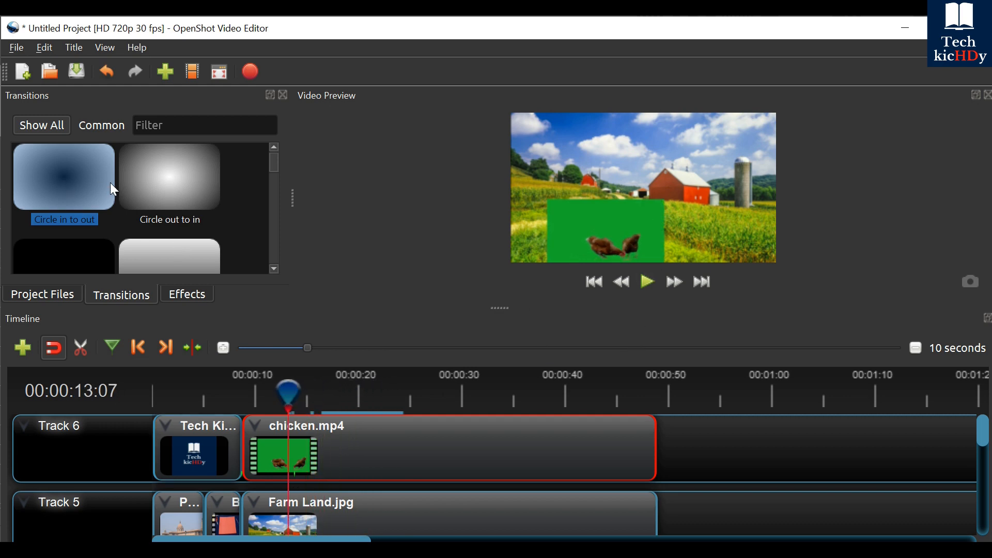
click(187, 296)
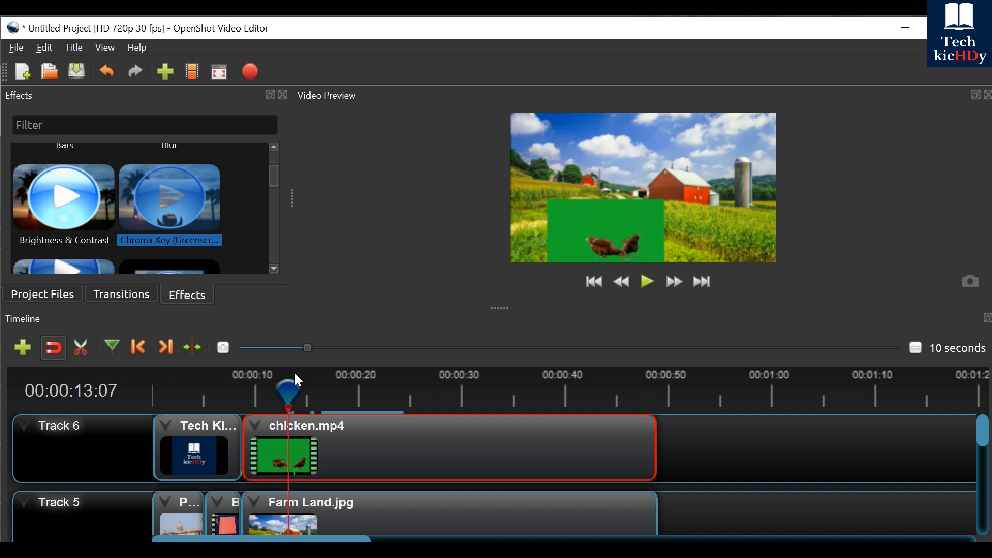
drag(276, 182, 279, 153)
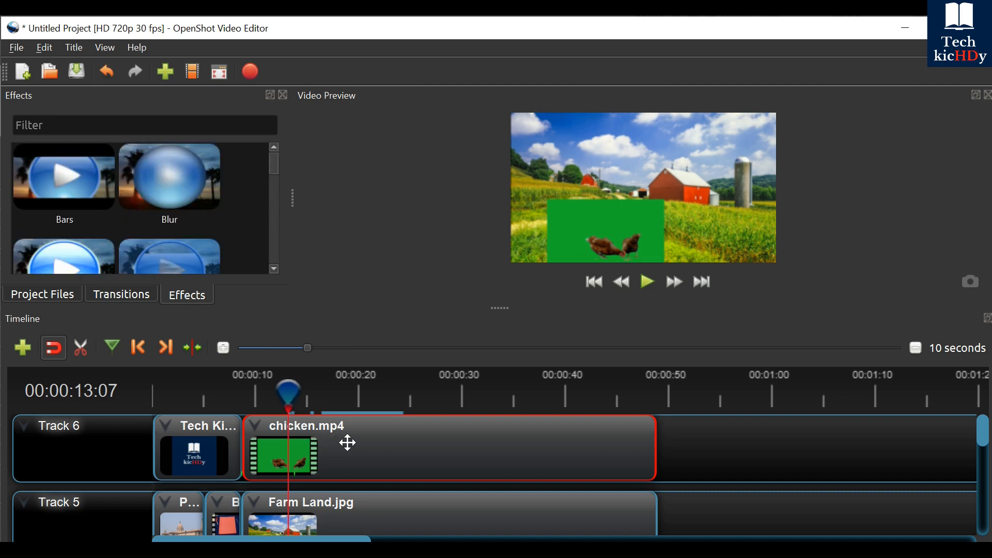
drag(288, 393, 225, 394)
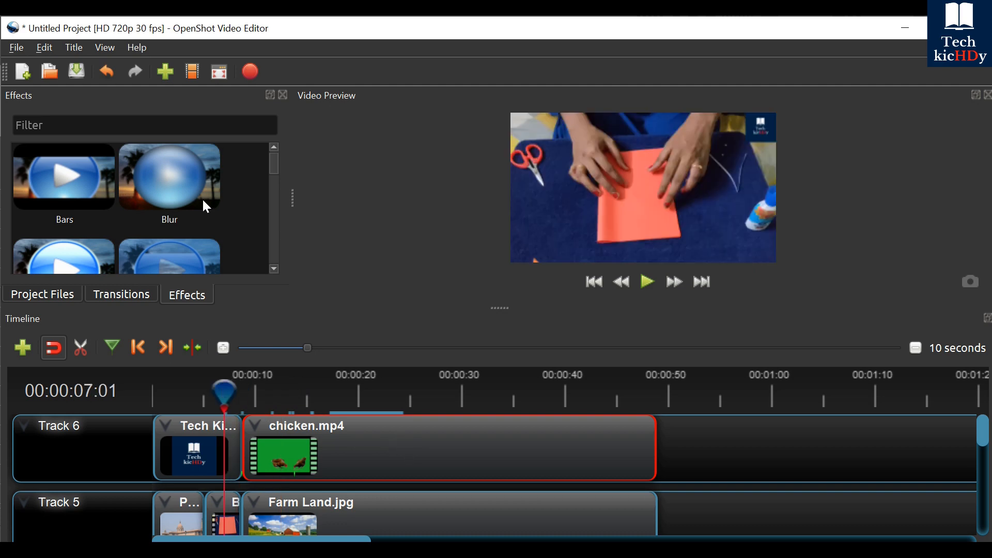
click(167, 193)
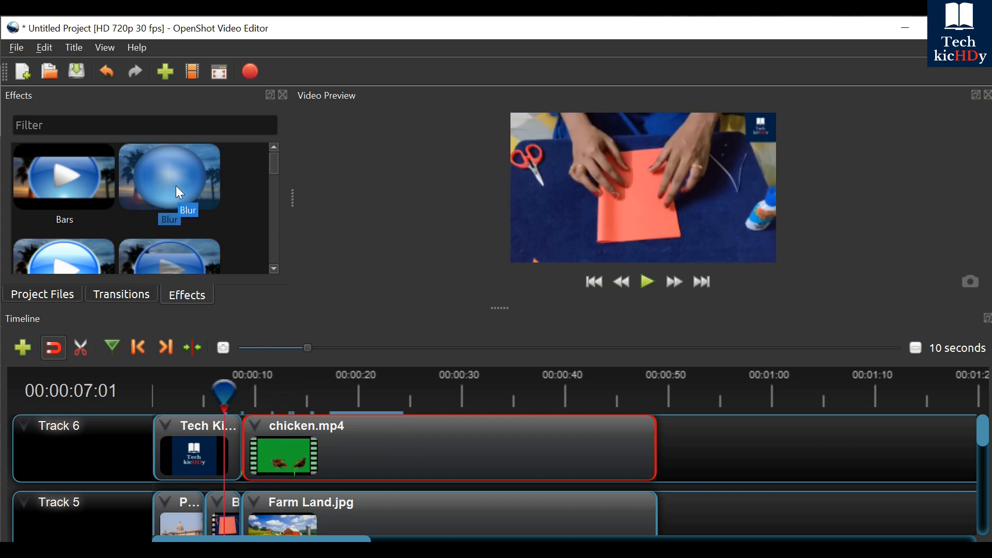
click(642, 282)
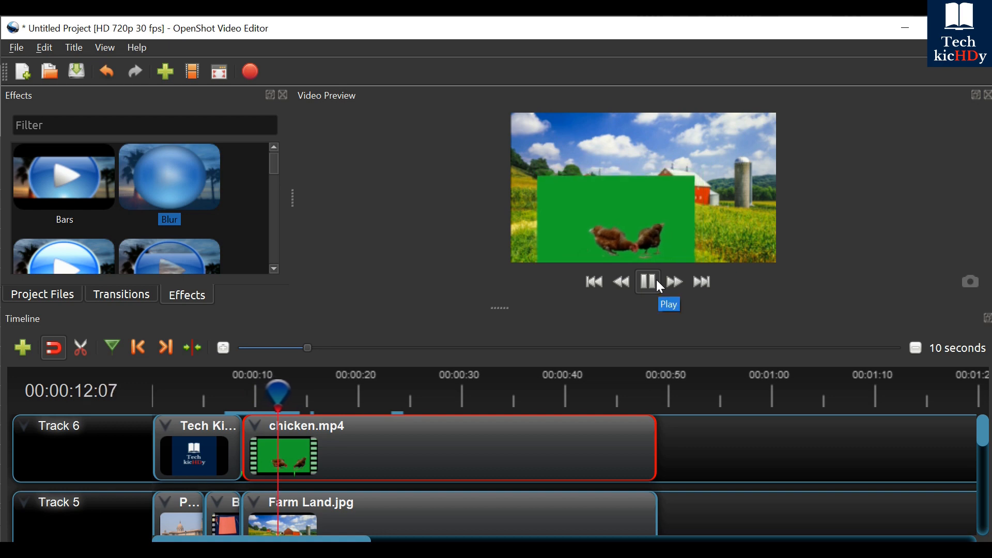
click(649, 282)
Apply the Blur effect to the Farm Land.jpg clip on Track 5 and preview it from 00:00:09:04
click(373, 518)
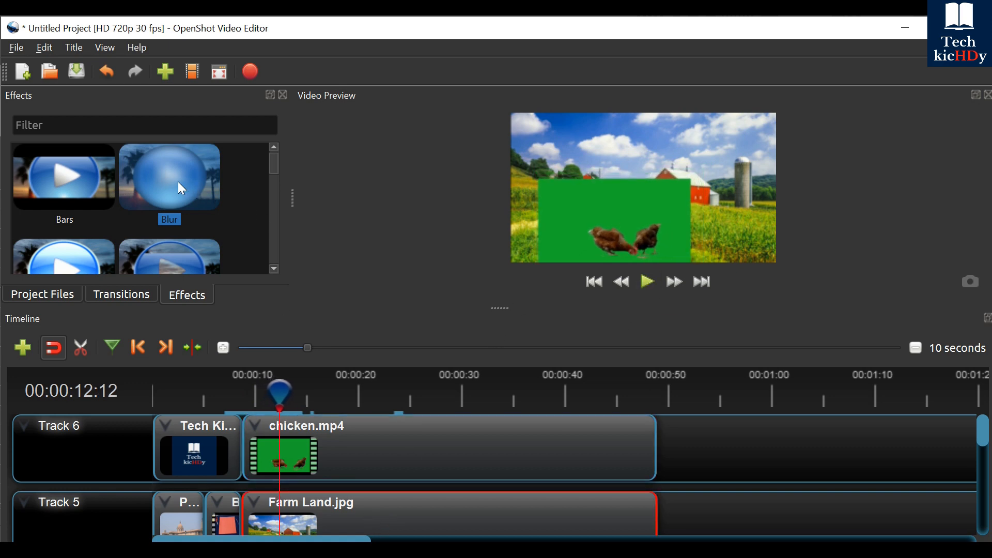
drag(182, 189, 342, 514)
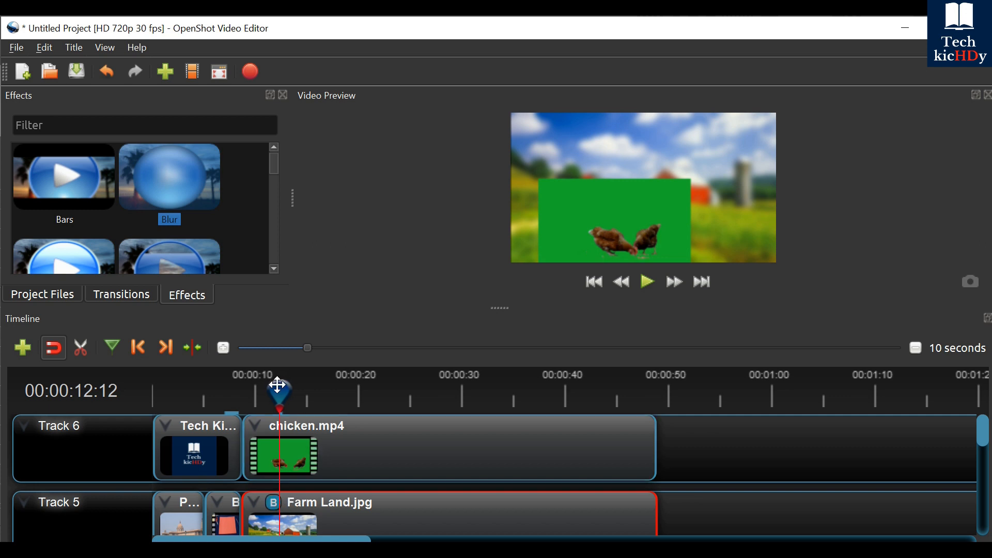
drag(280, 388, 246, 391)
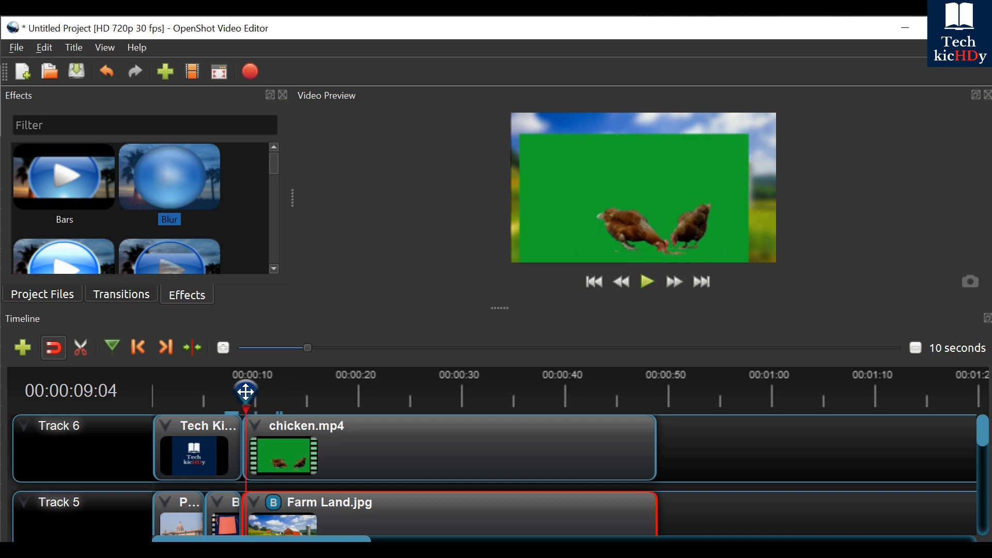
click(645, 281)
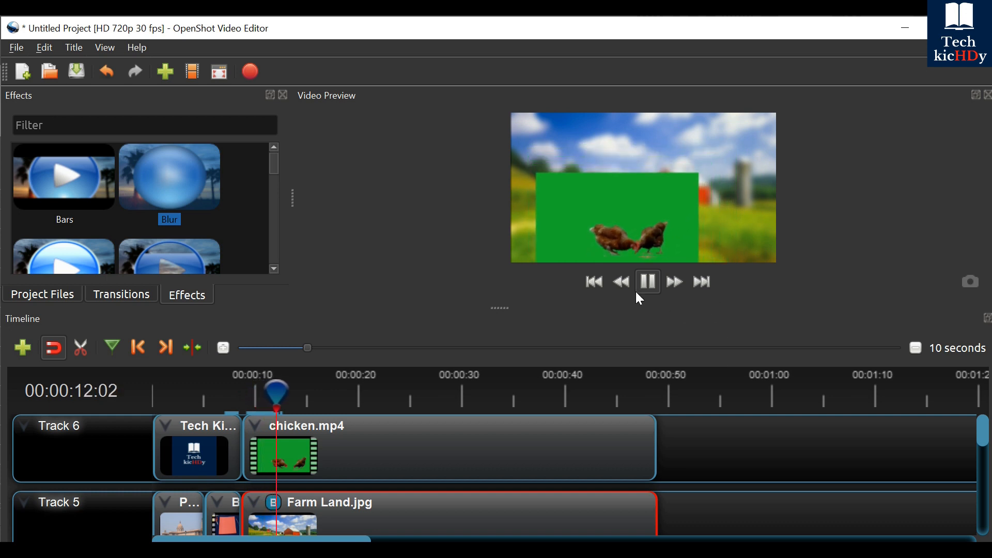
click(648, 281)
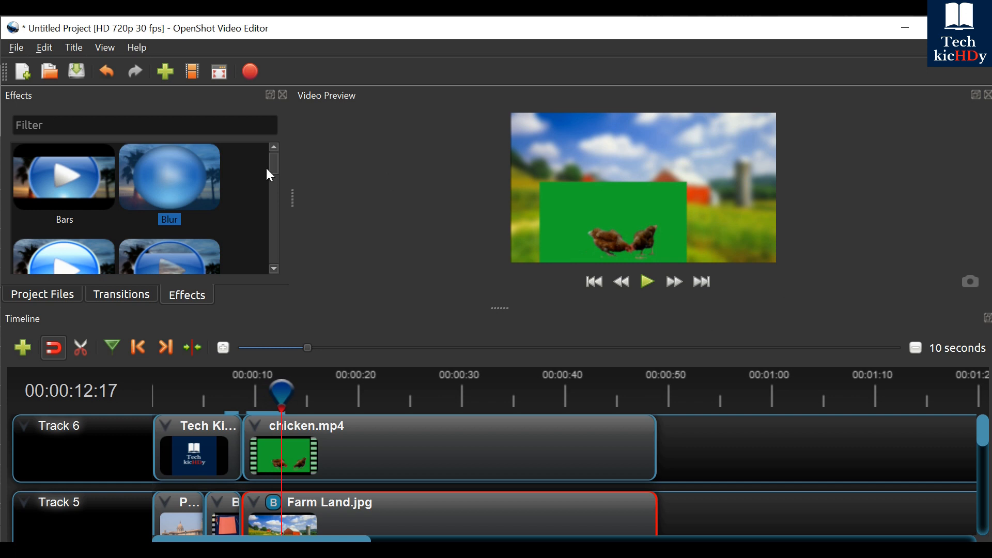
mouse_move(273, 161)
mouse_down()
mouse_move(271, 272)
mouse_move(276, 155)
mouse_up()
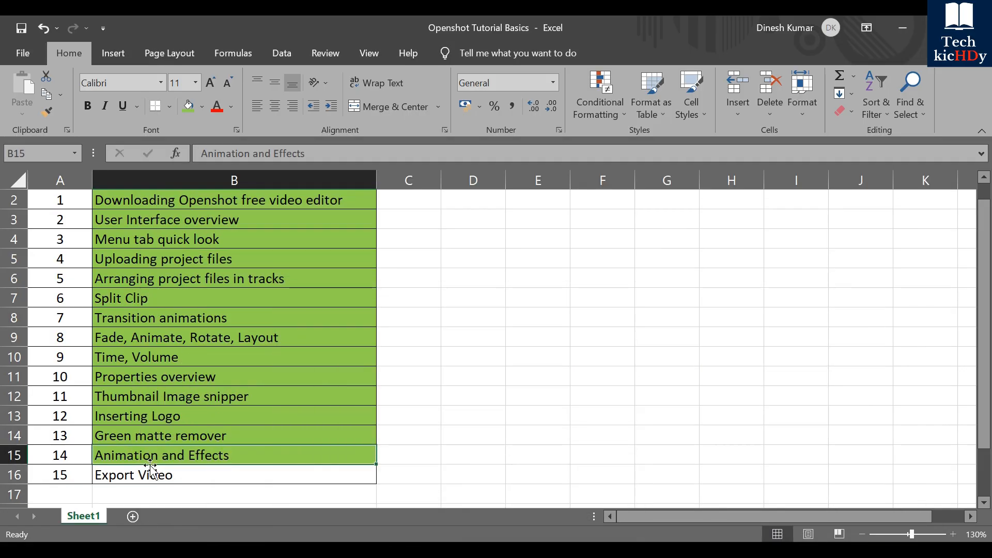
Check the "Export Video" topic in the Excel checklist, and return to OpenShot with the playhead at 00:00:01:04
click(136, 476)
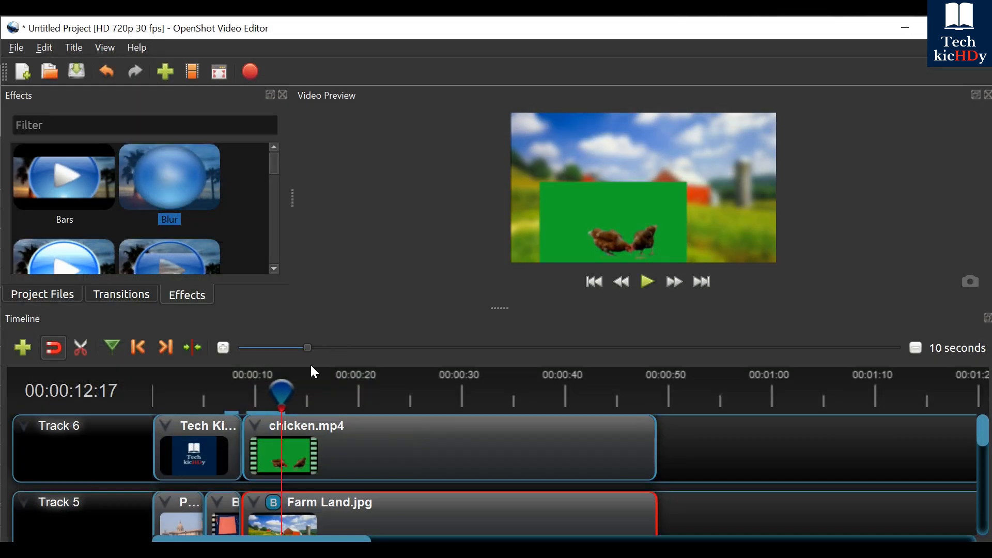
drag(282, 393, 164, 393)
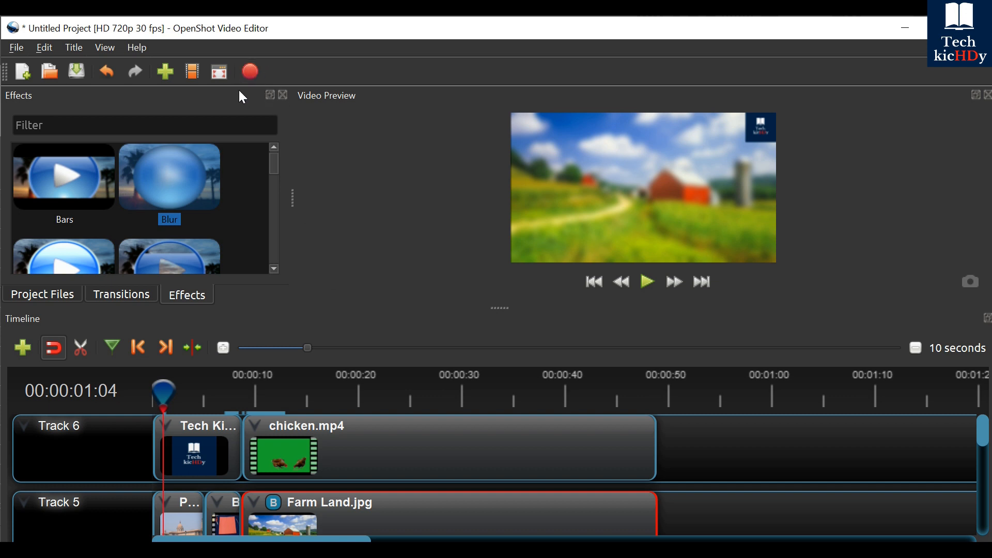
Open the video export settings and set the file name to "Tech KIchdy Demo Session"
click(247, 74)
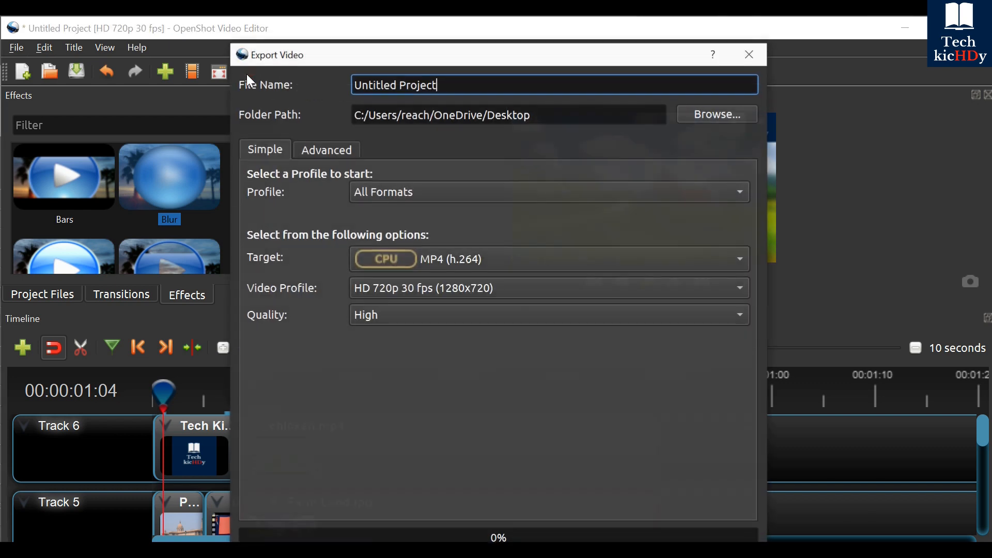
drag(443, 84, 337, 83)
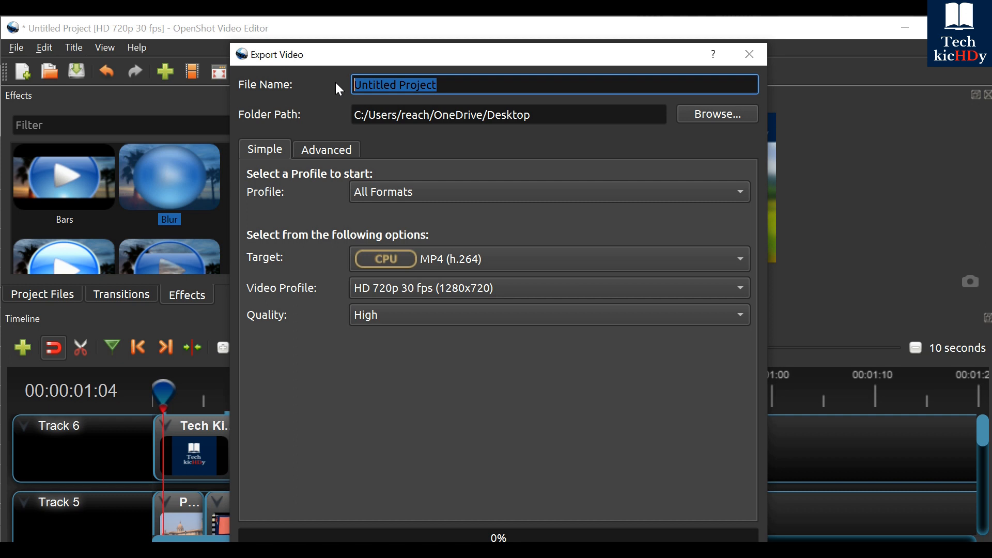
text(Tech KIc)
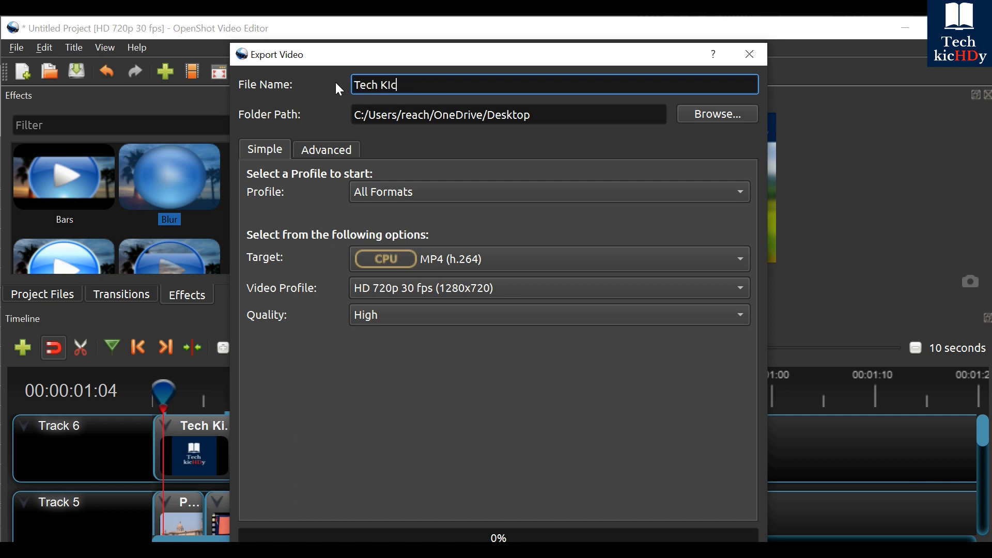
text(hdy Demo Session)
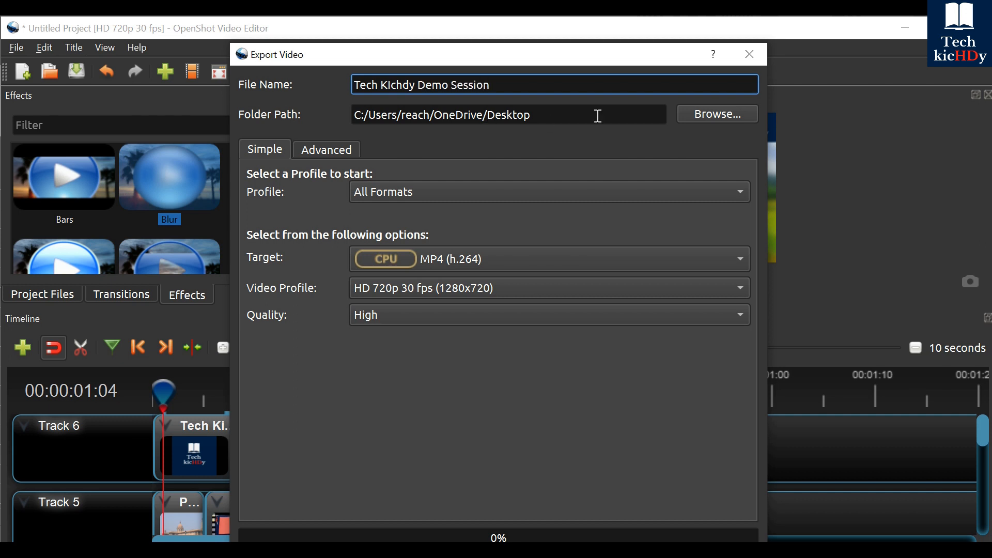
Keep the Desktop as the destination folder, export the video with the current MP4 (h.264) settings, and close the export window once rendering finishes
click(707, 113)
click(706, 83)
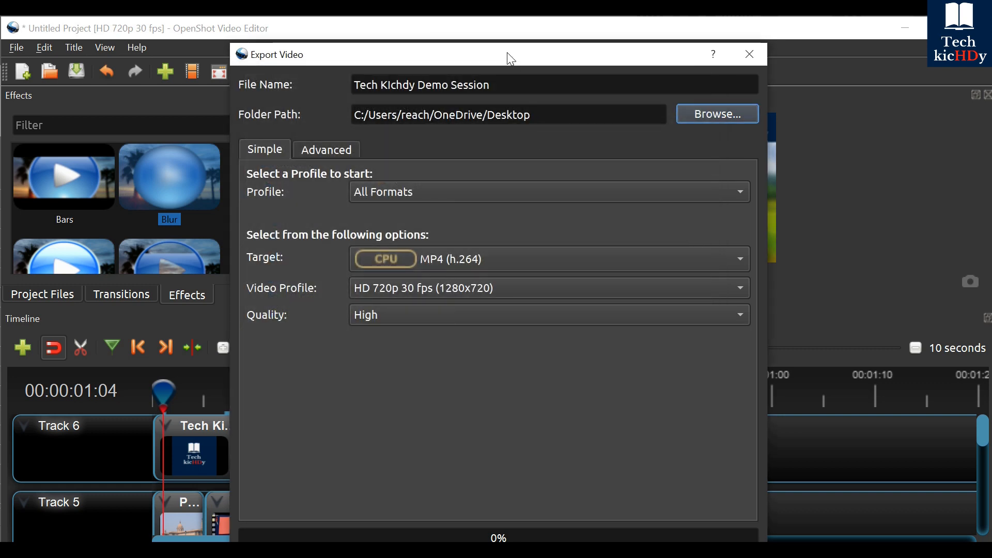
drag(507, 55, 469, 28)
click(582, 536)
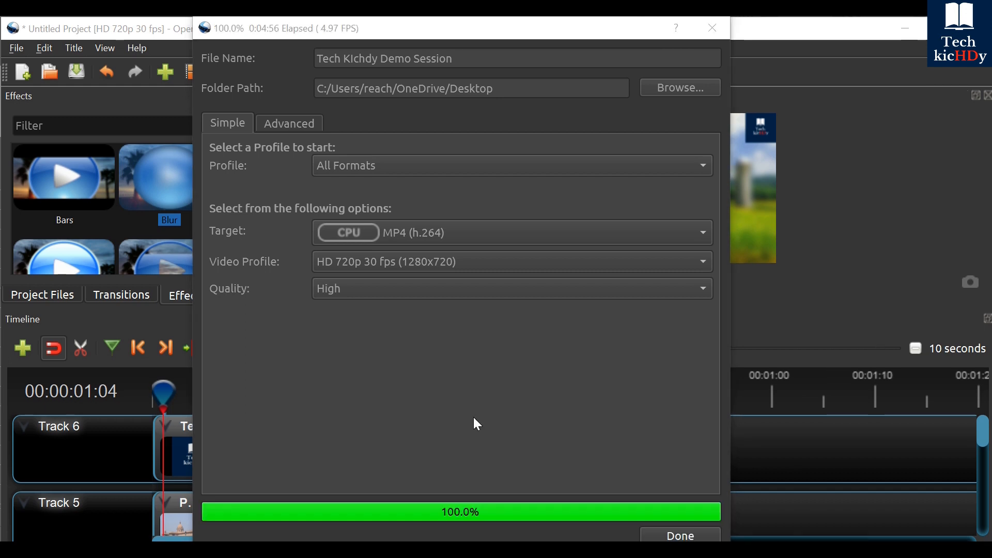
click(653, 530)
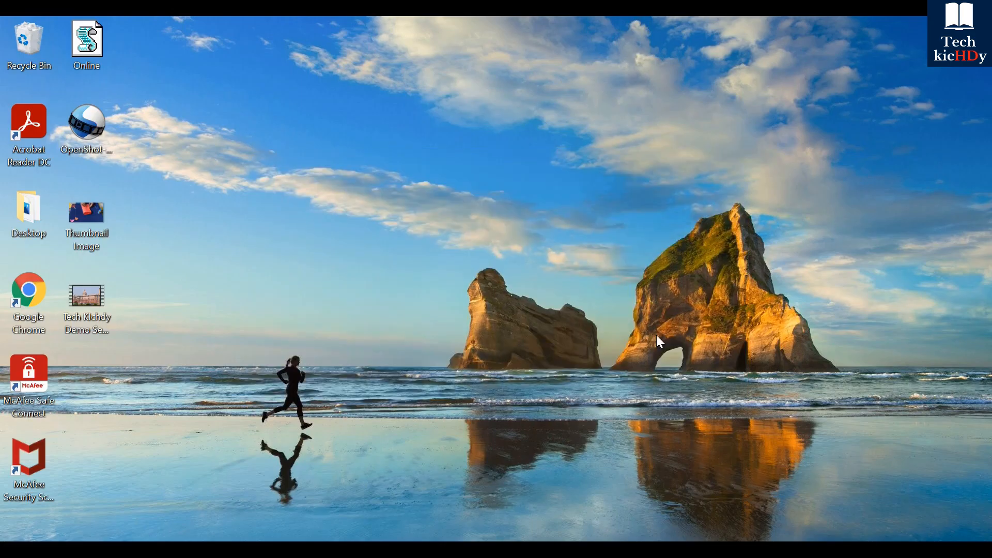
Play the exported Tech KIchdy Demo Session video from the desktop in Photos, and return to the desktop
right_click(69, 295)
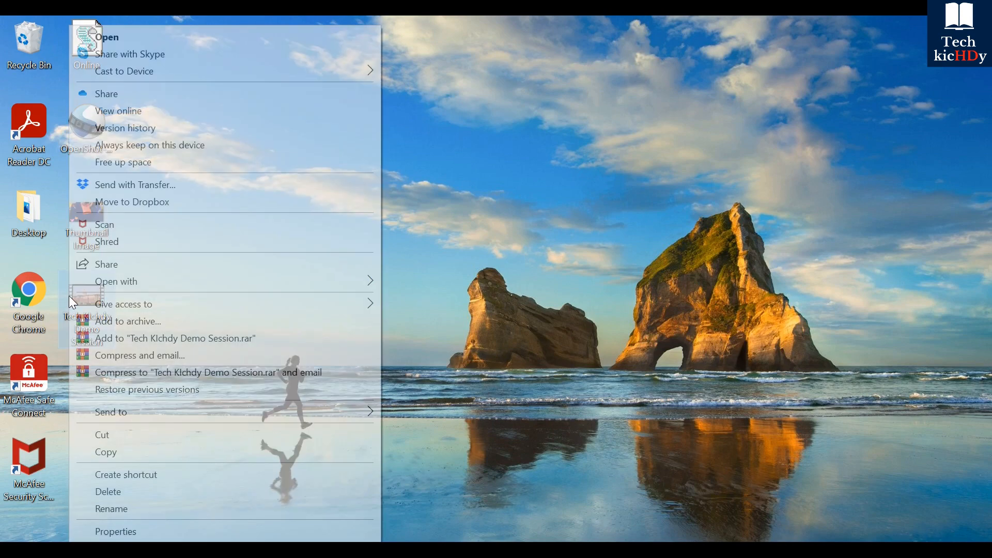
mouse_move(159, 281)
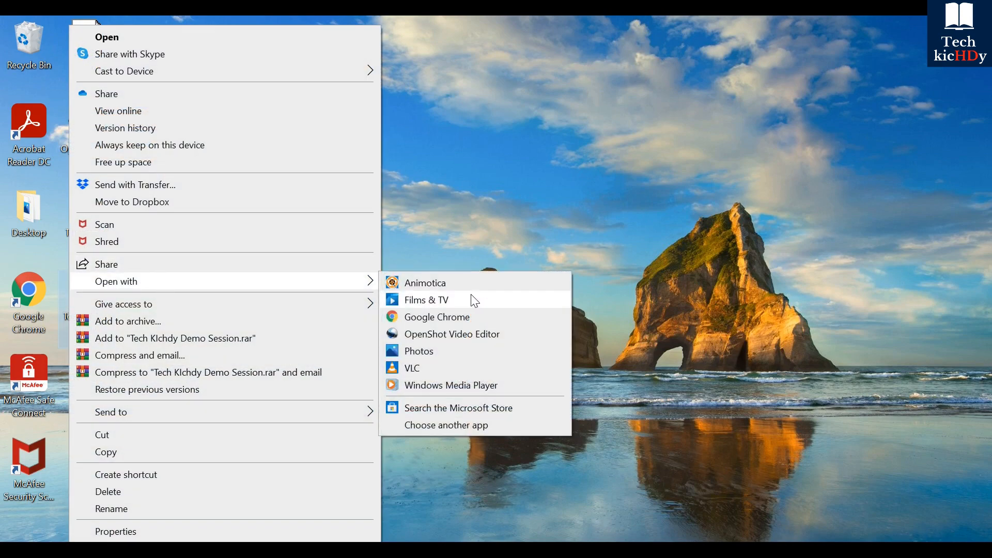
click(475, 351)
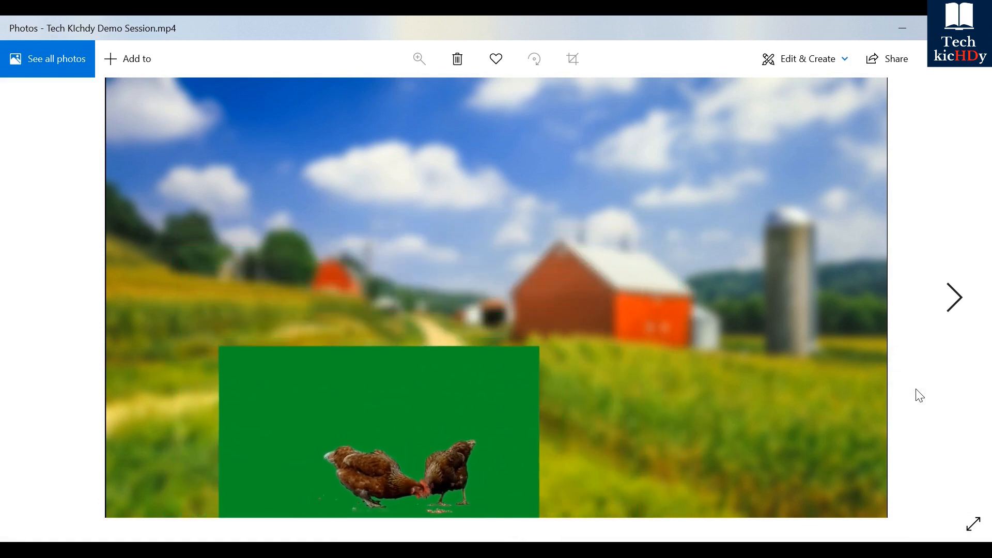
click(19, 525)
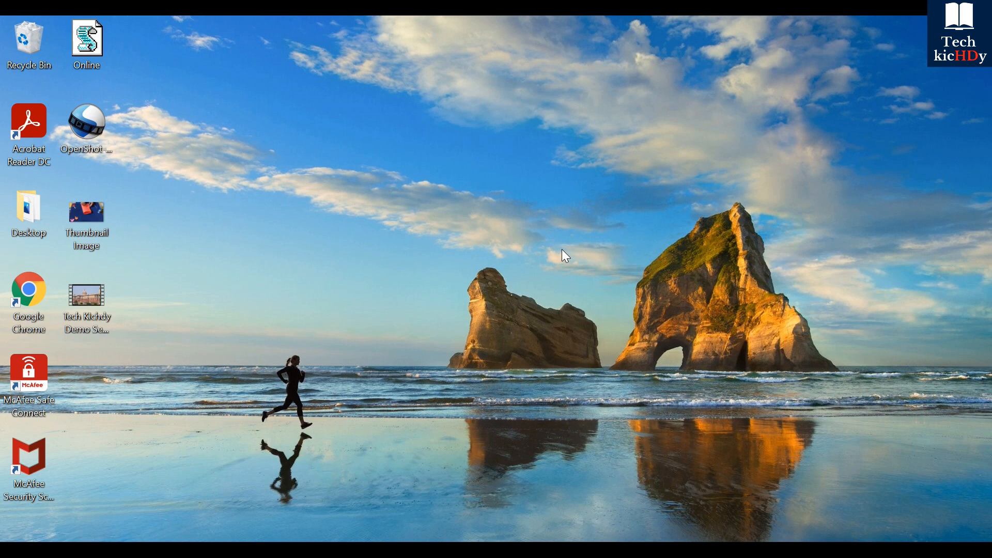
click(377, 268)
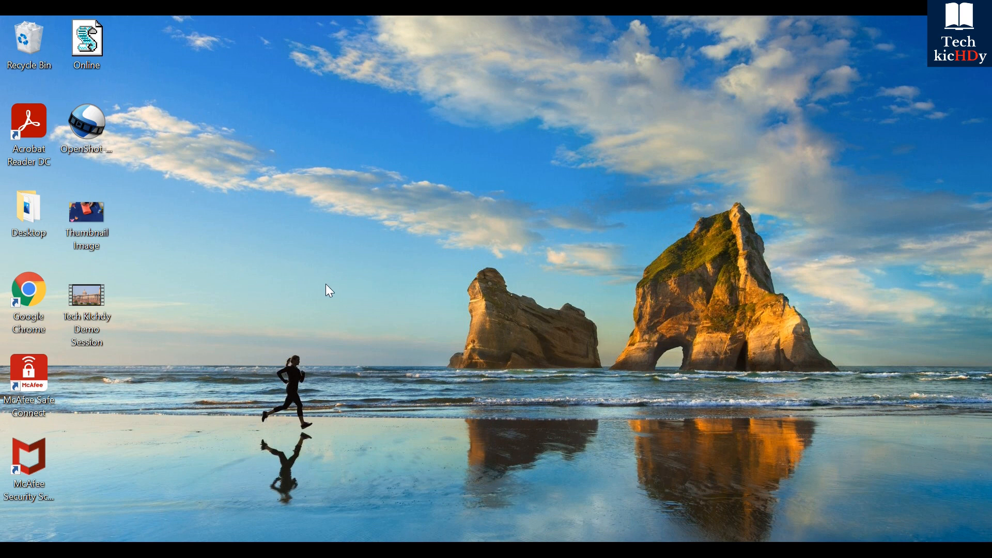